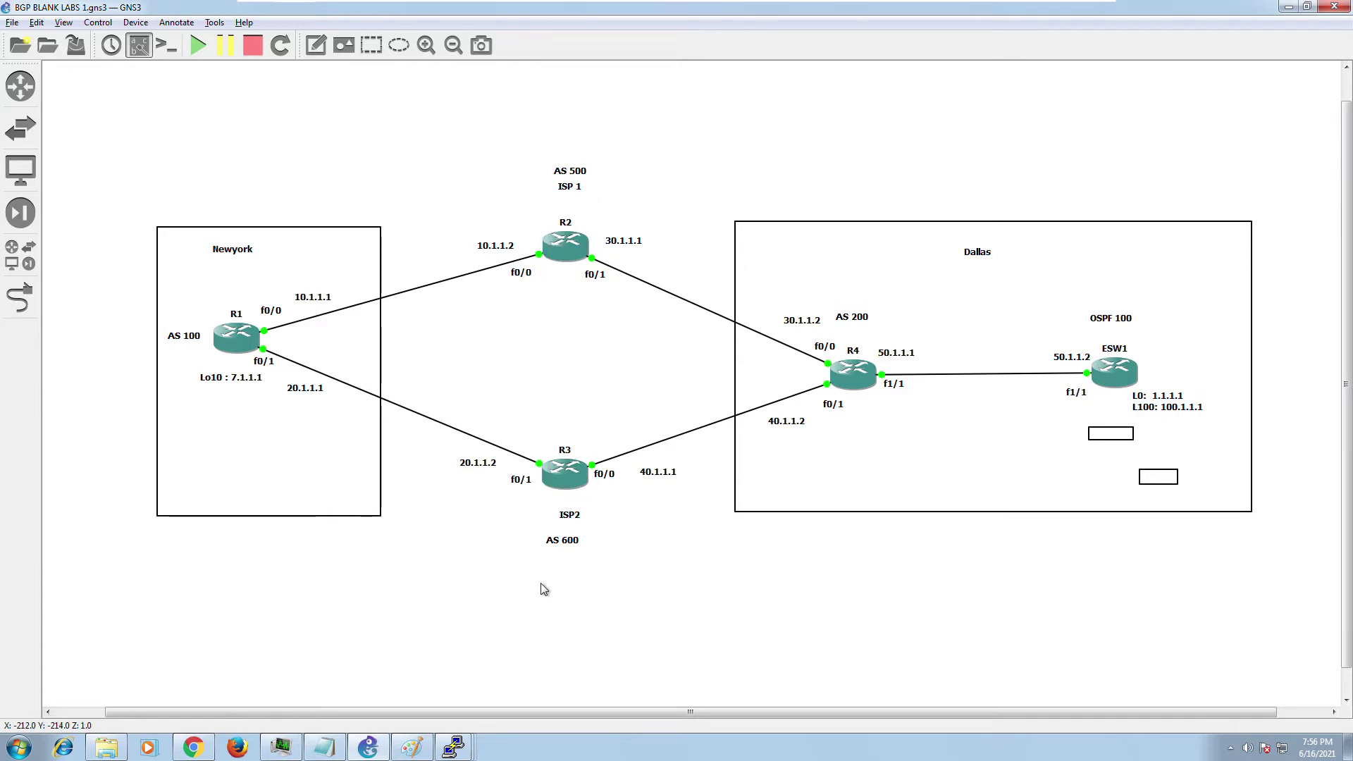
Bring up R1's console and display its BGP table with 'sh ip bgp'.
click(453, 747)
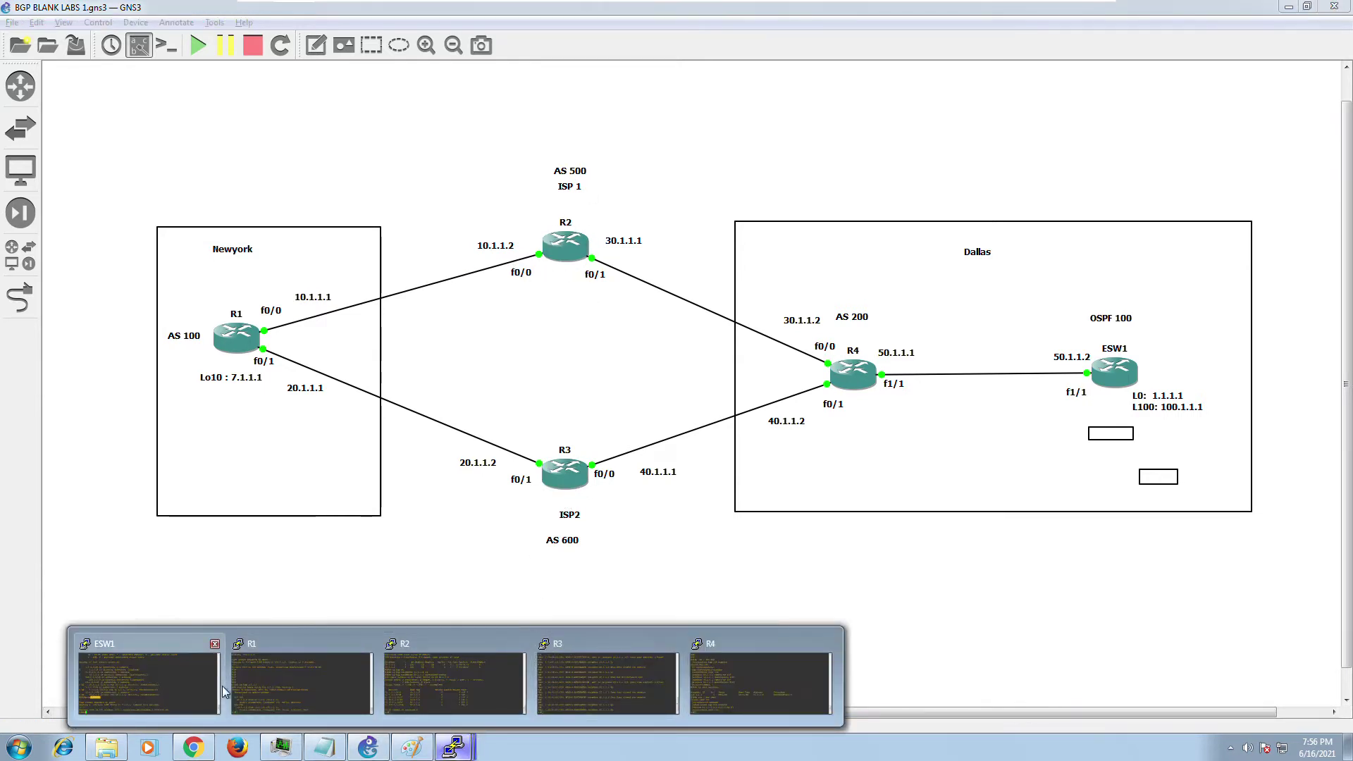
click(294, 679)
key(Return)
key(Return)
key(Return)
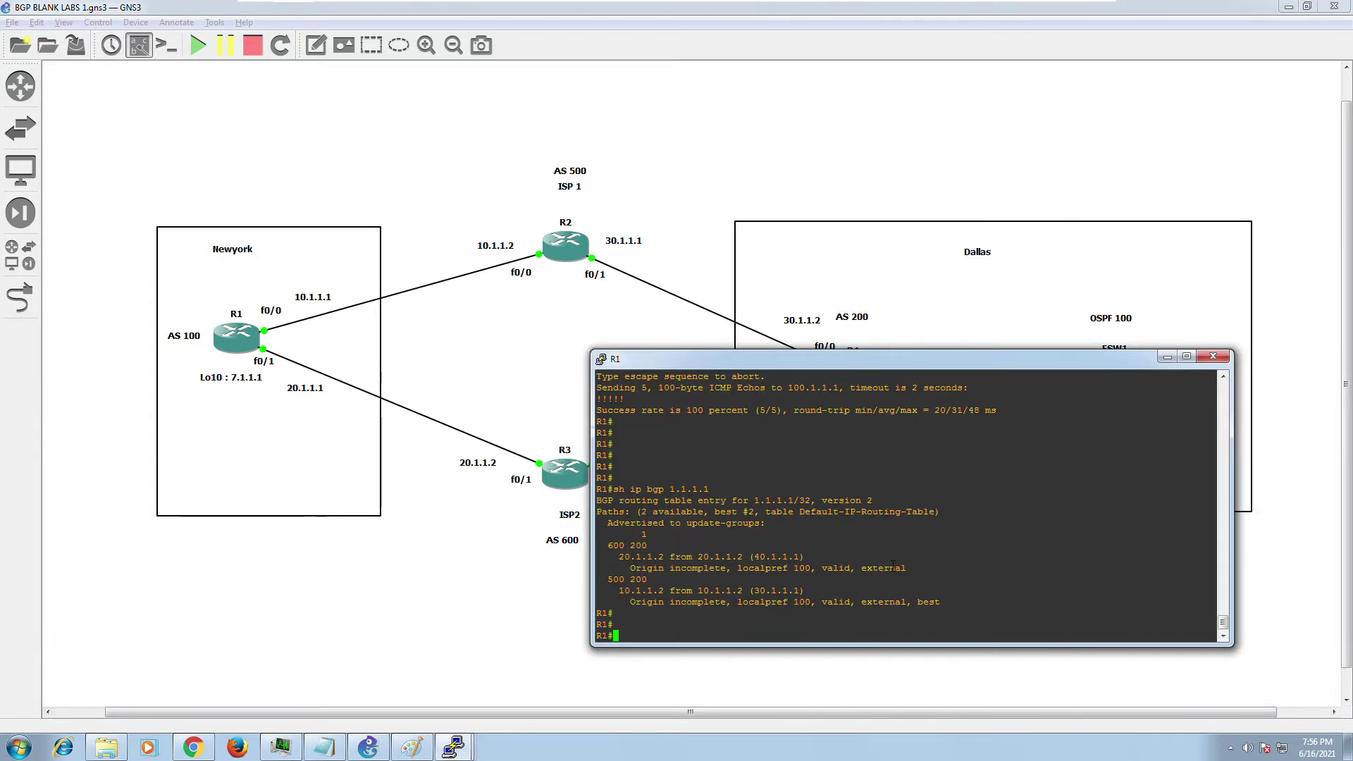
text(sh ip bgp)
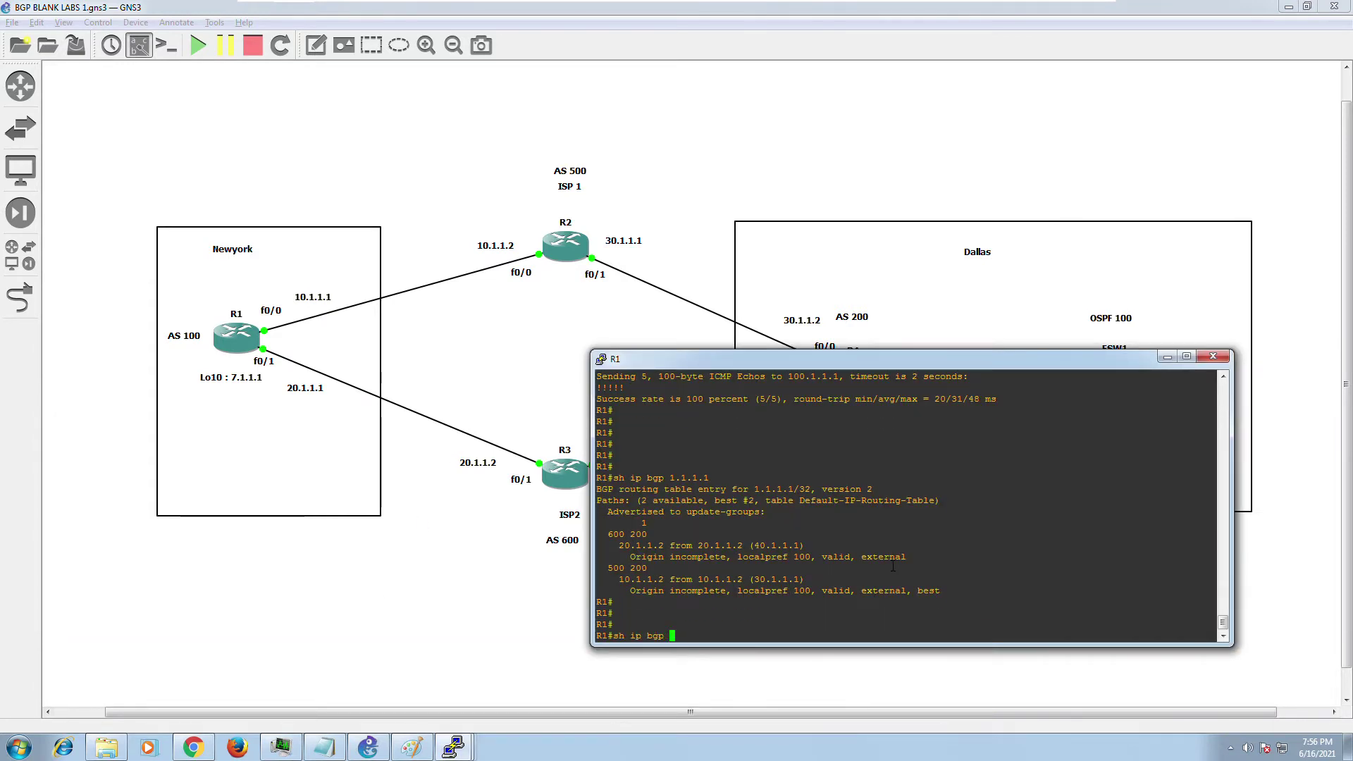
key(Return)
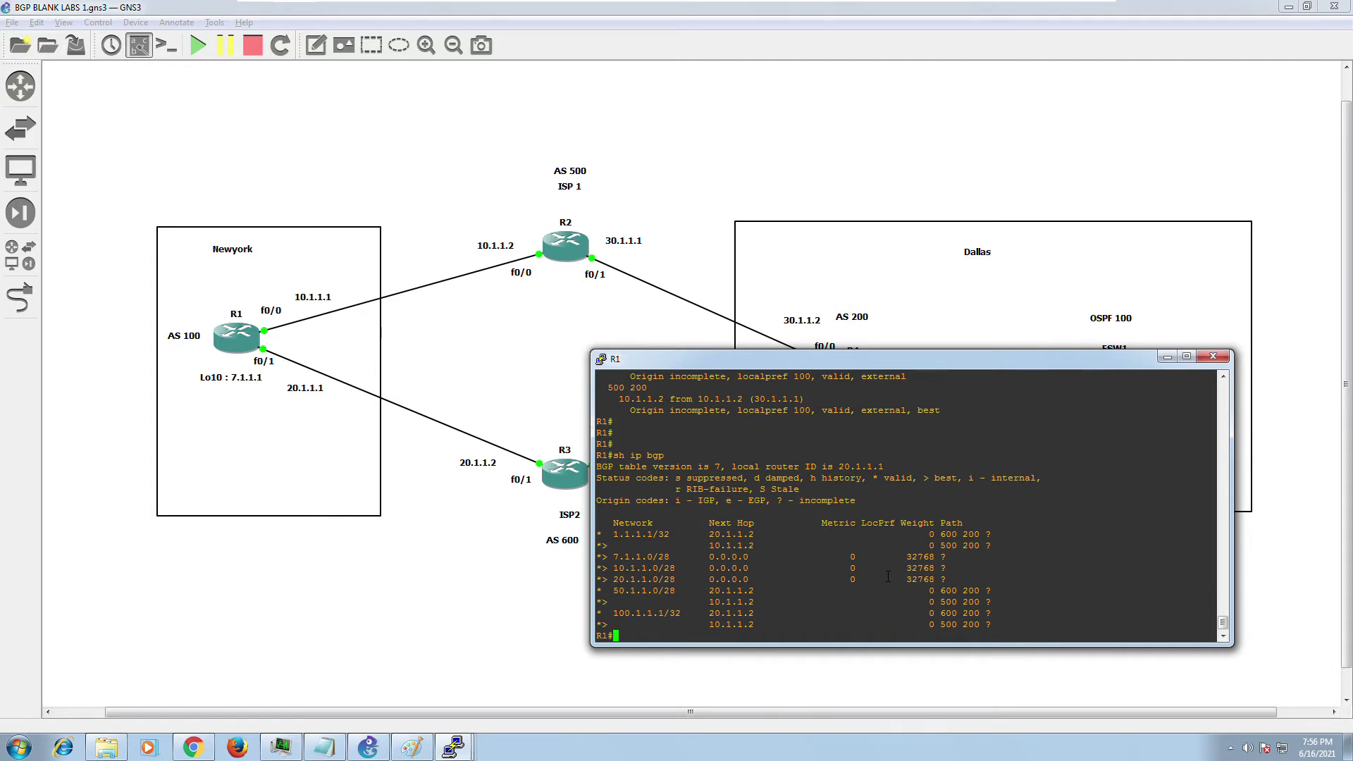
Show the BGP entry for 1.1.1.1 by pasting the prefix into the recalled command.
key(Up)
drag(613, 534, 653, 537)
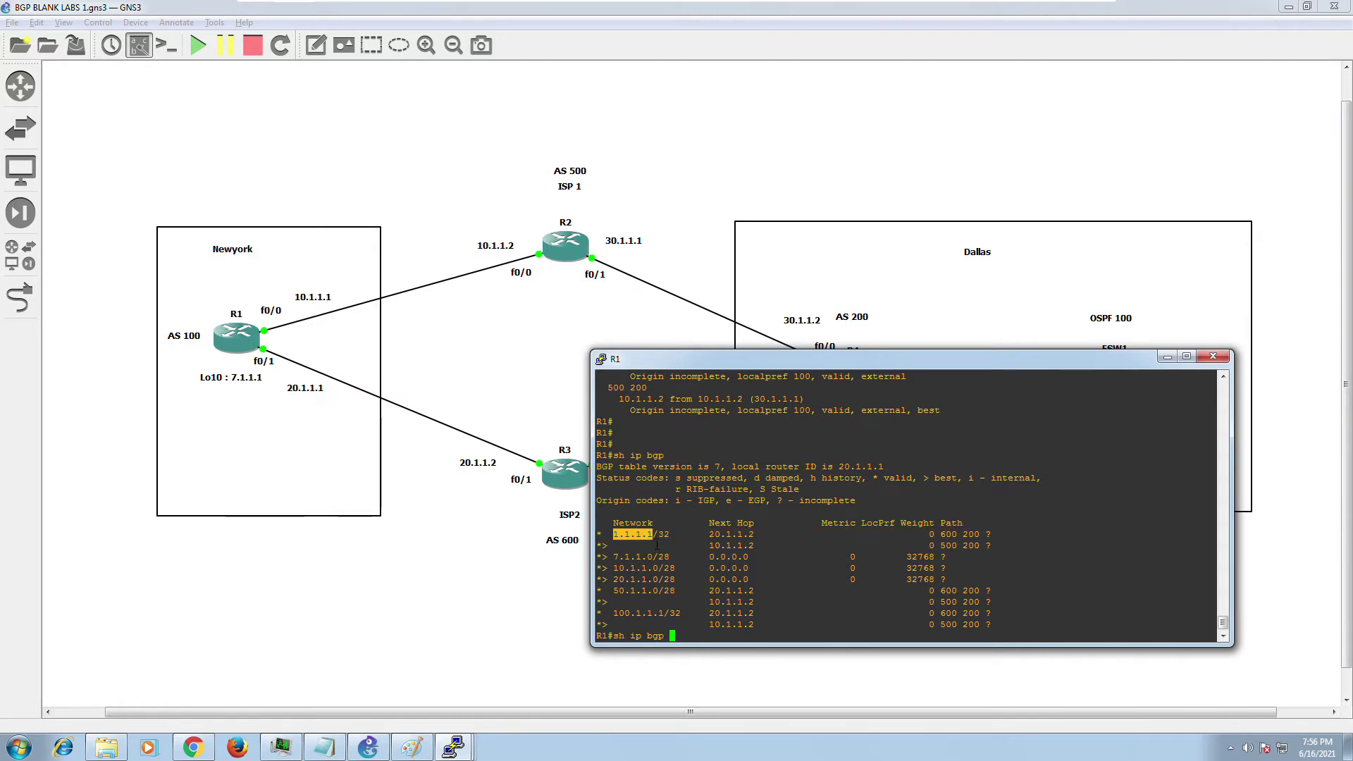
right_click(682, 558)
key(Return)
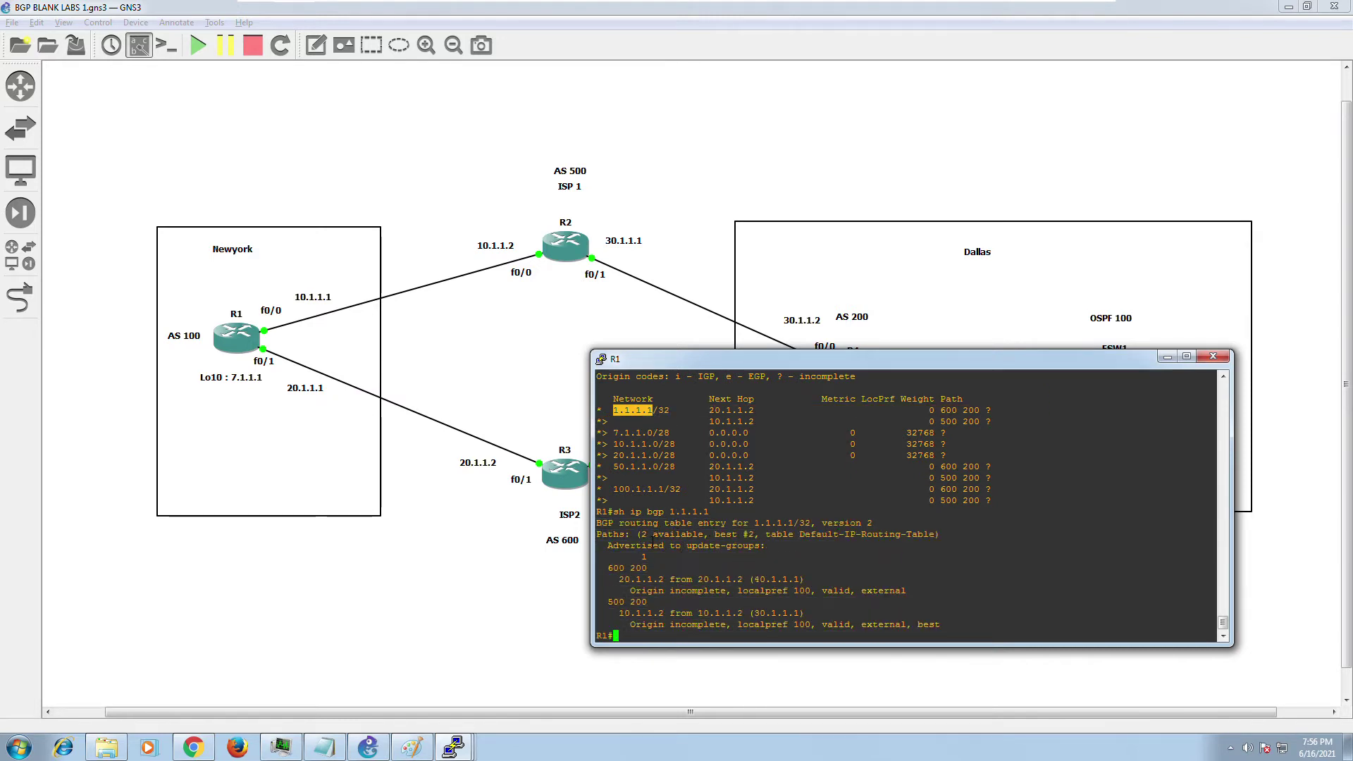
Highlight the two paths, the best path, and next hops 10.1.1.2 (AS path 500 200) and 20.1.1.2.
drag(641, 534, 688, 538)
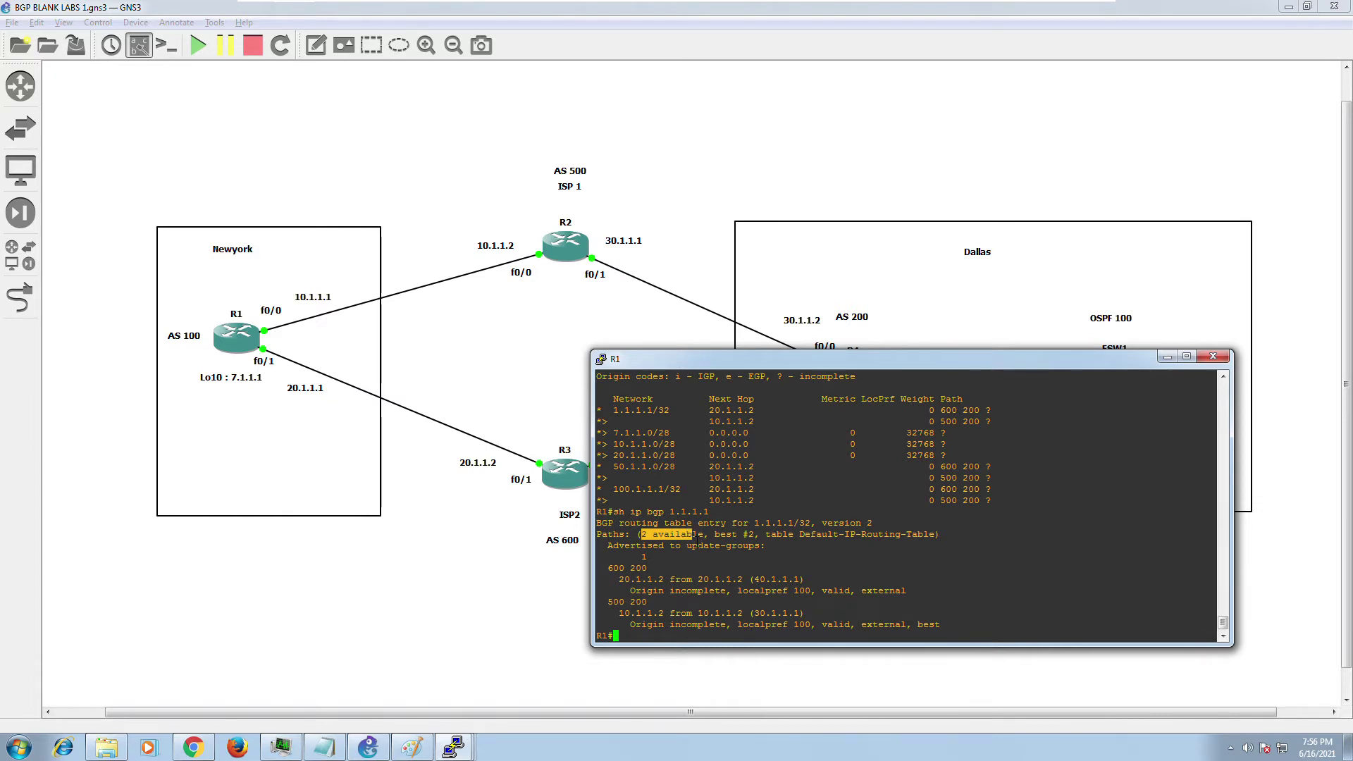
drag(714, 534, 750, 540)
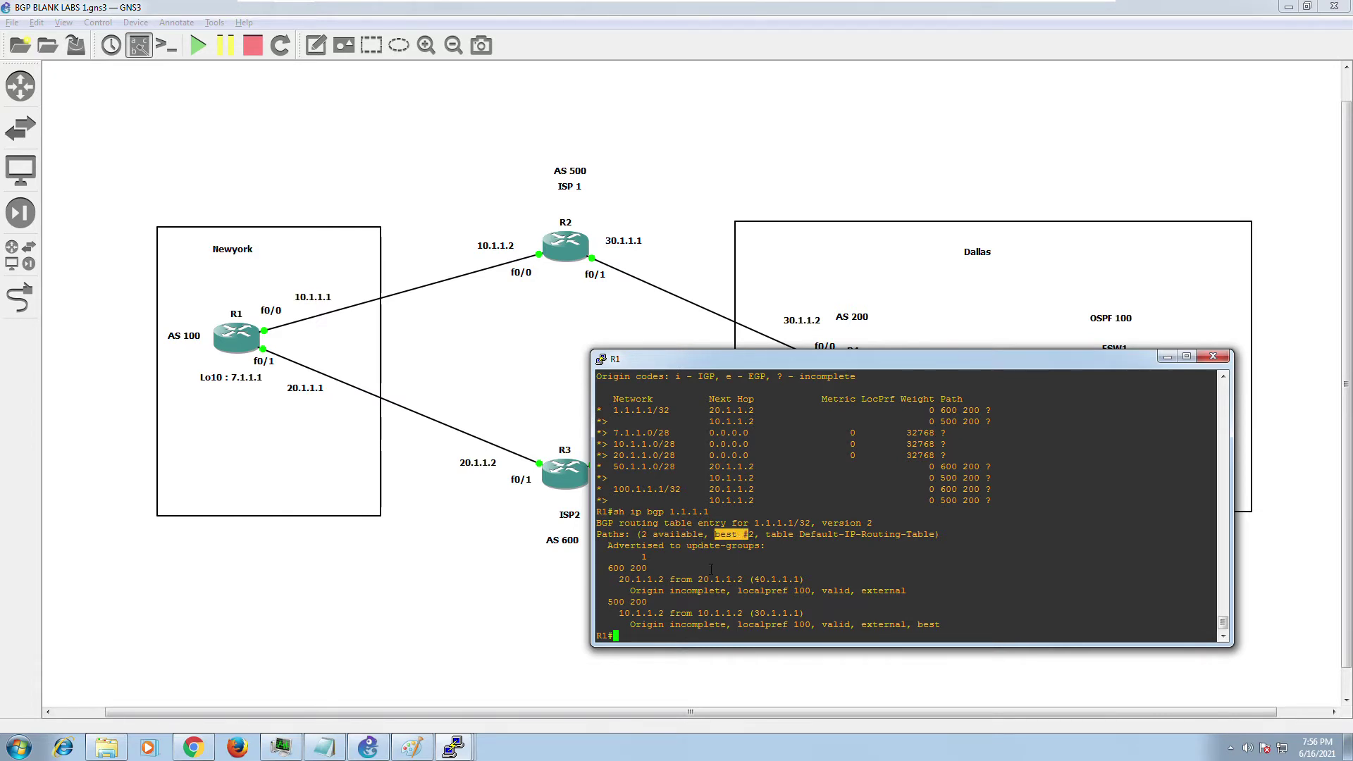
drag(615, 613, 664, 618)
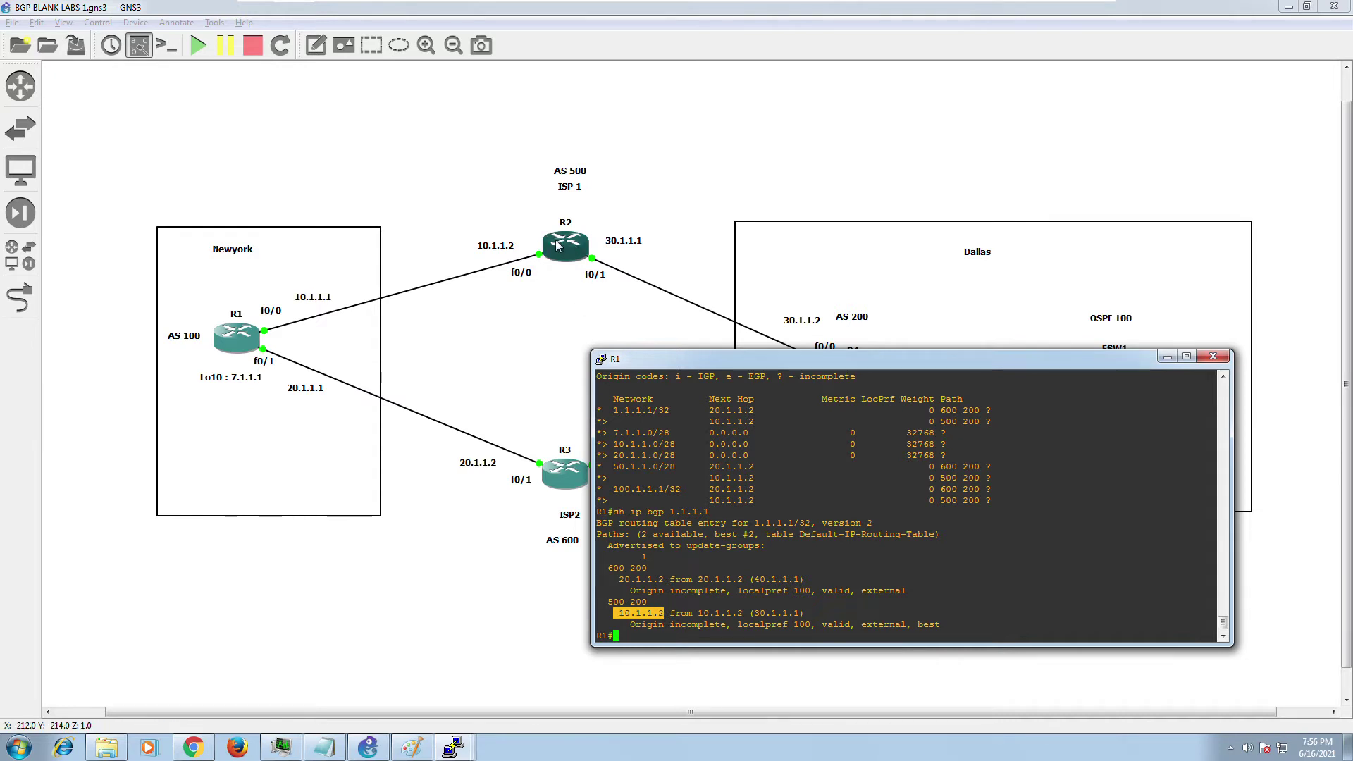
drag(618, 580, 670, 584)
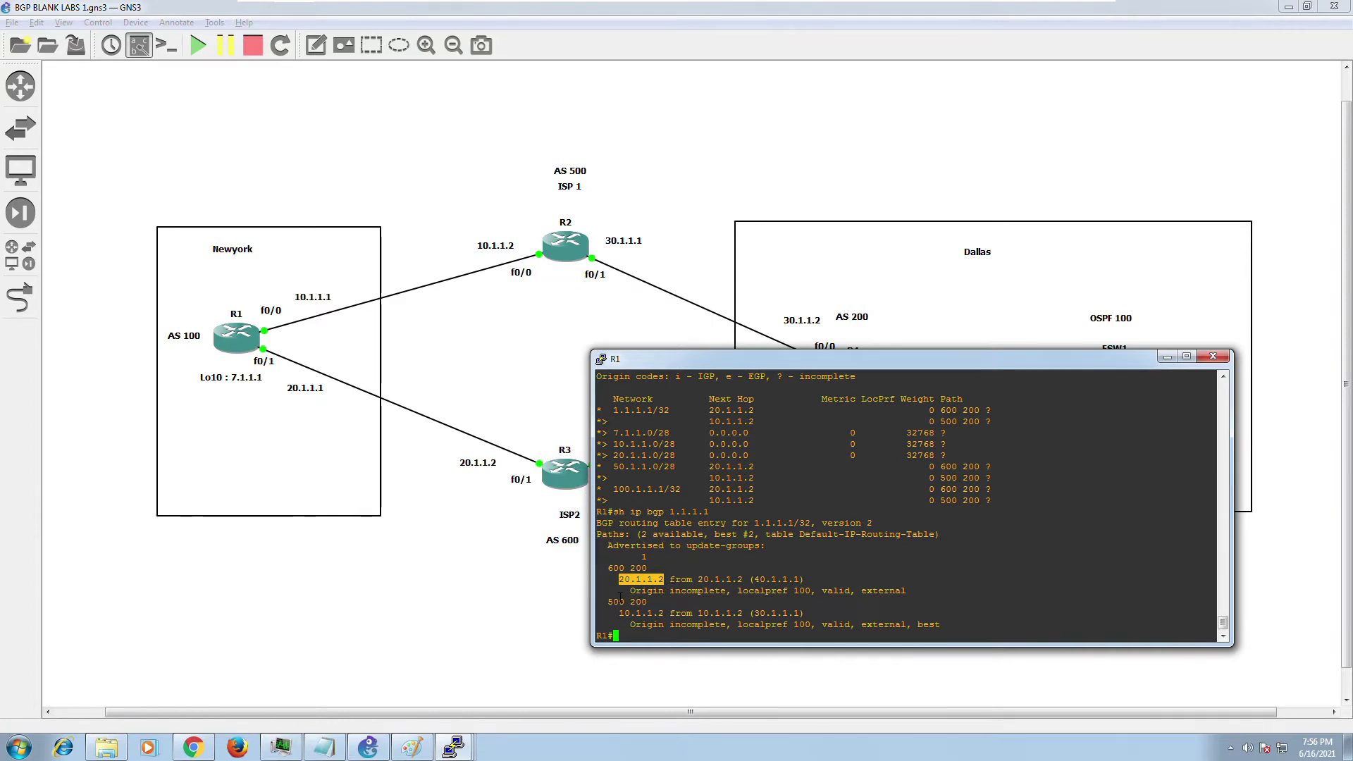
drag(613, 579, 672, 588)
drag(619, 613, 664, 615)
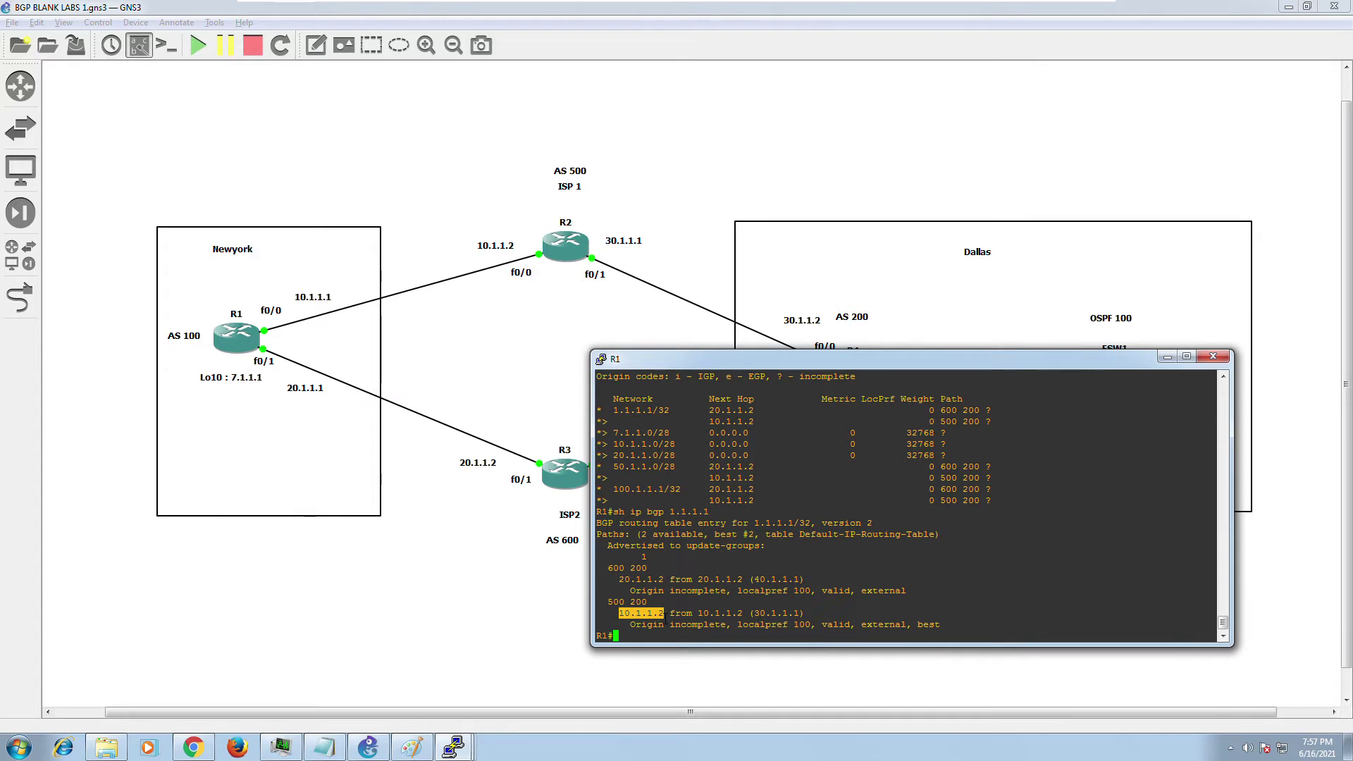
click(774, 604)
Run 'sh ip bgp summary' and highlight the 3 prefixes received from each neighbour.
key(Return)
key(Return)
key(Return)
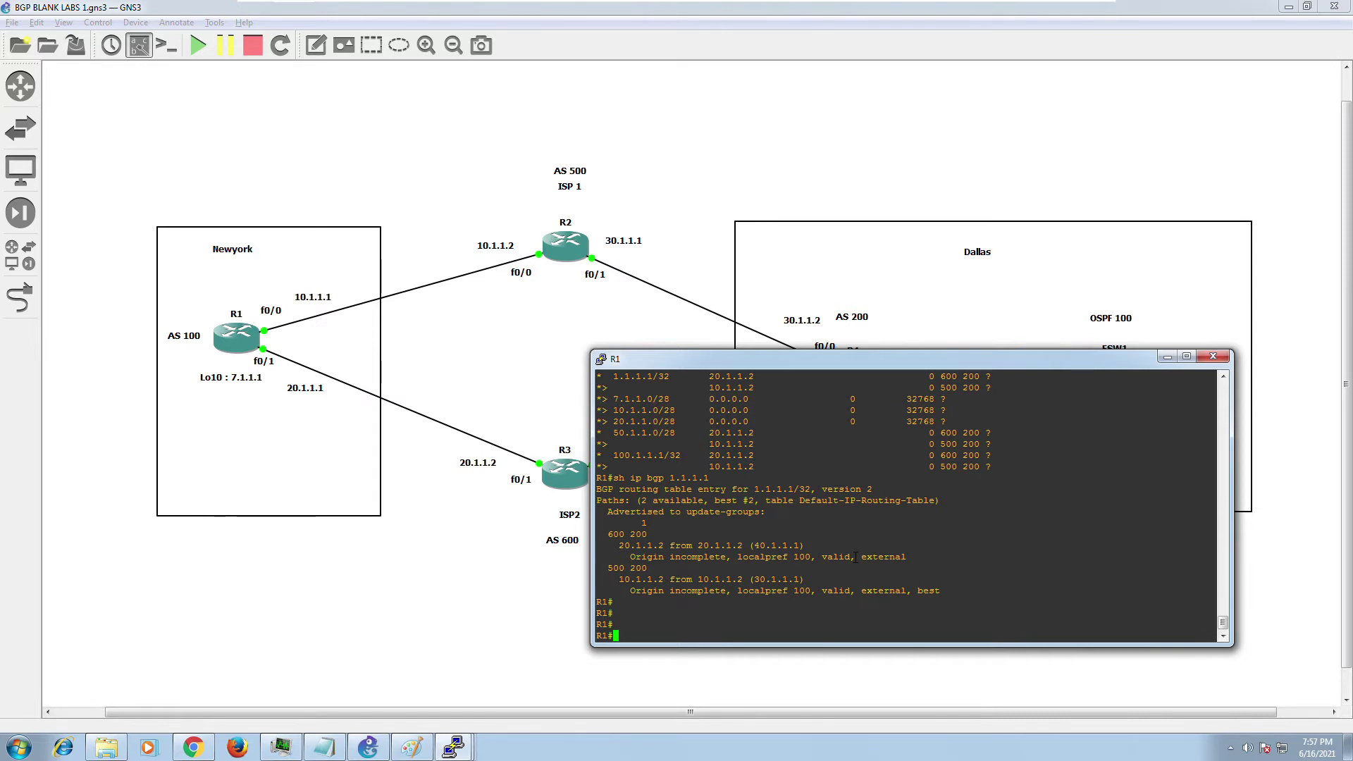
key(Return)
key(Return)
text(s)
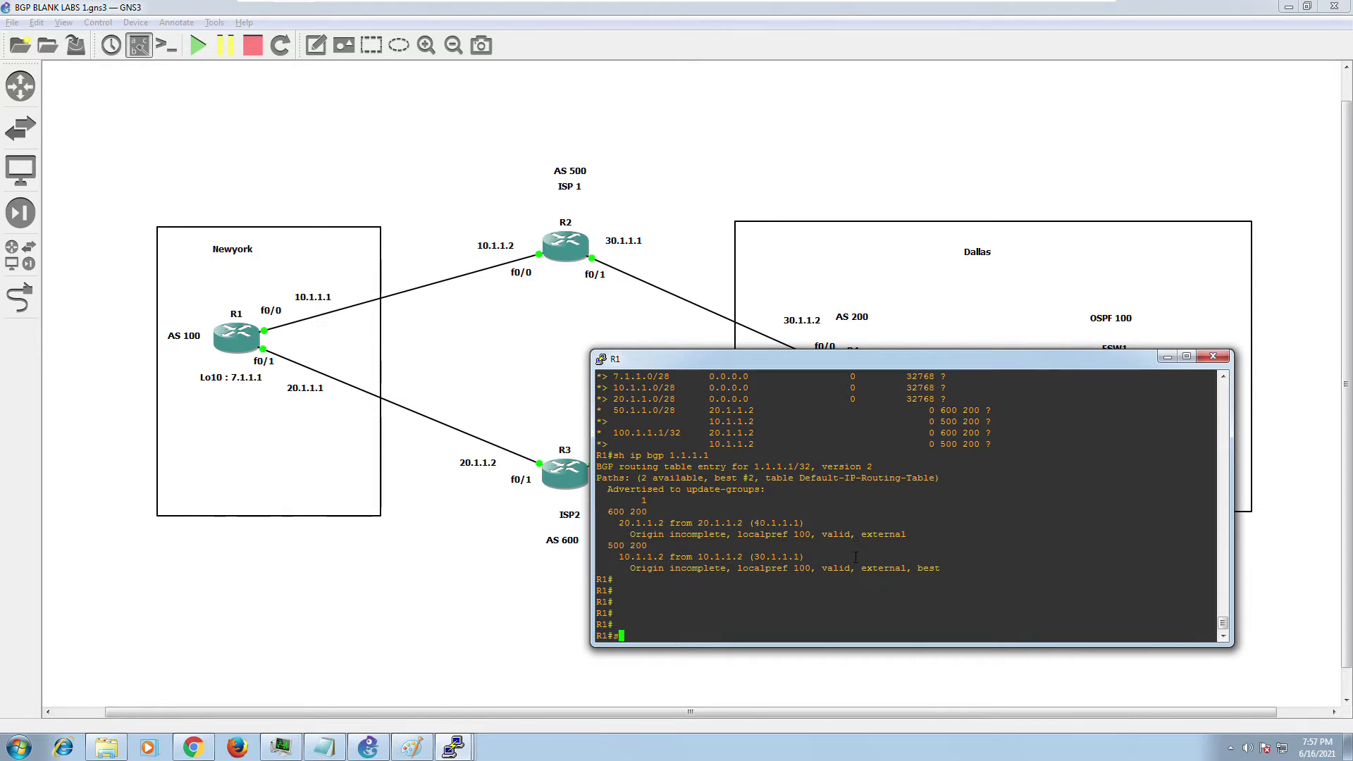
text(h )
text(ip g)
text(bgp su)
key(Tab)
key(Return)
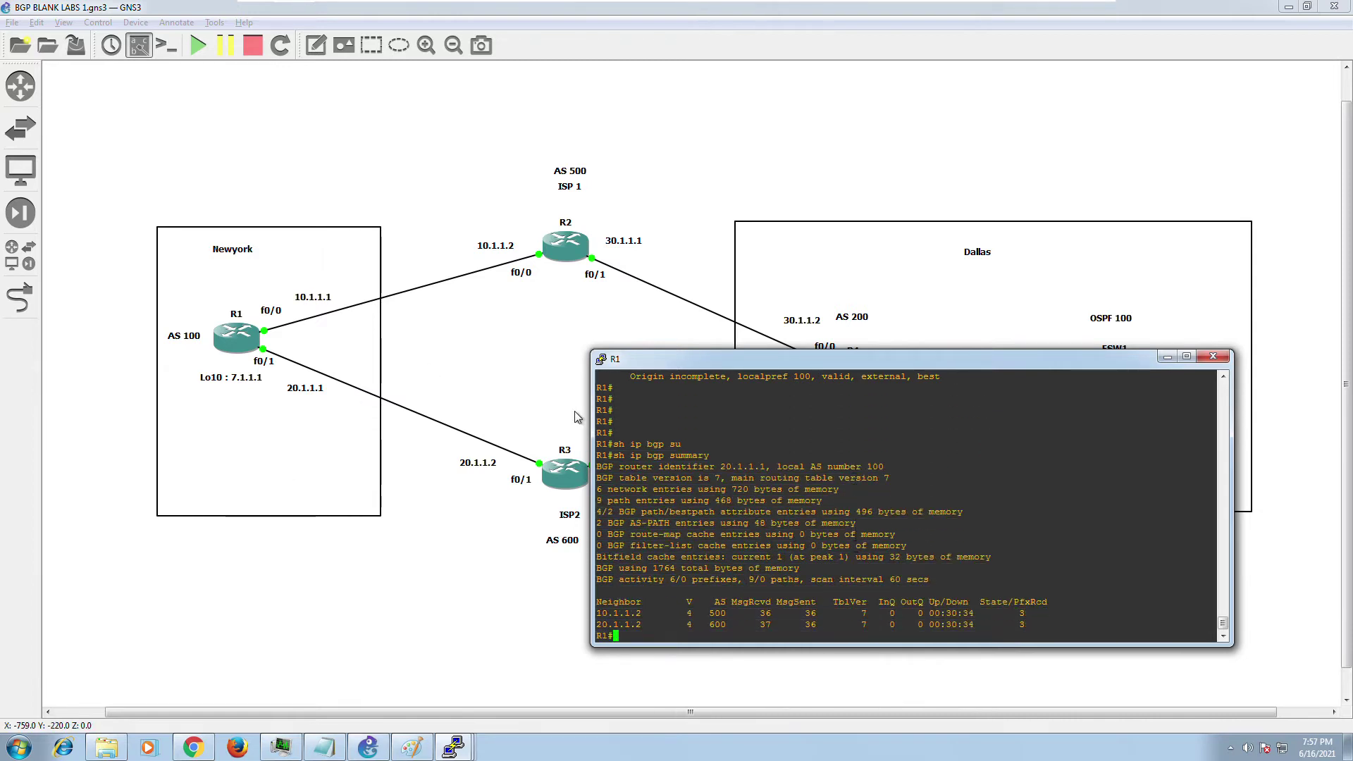
key(Return)
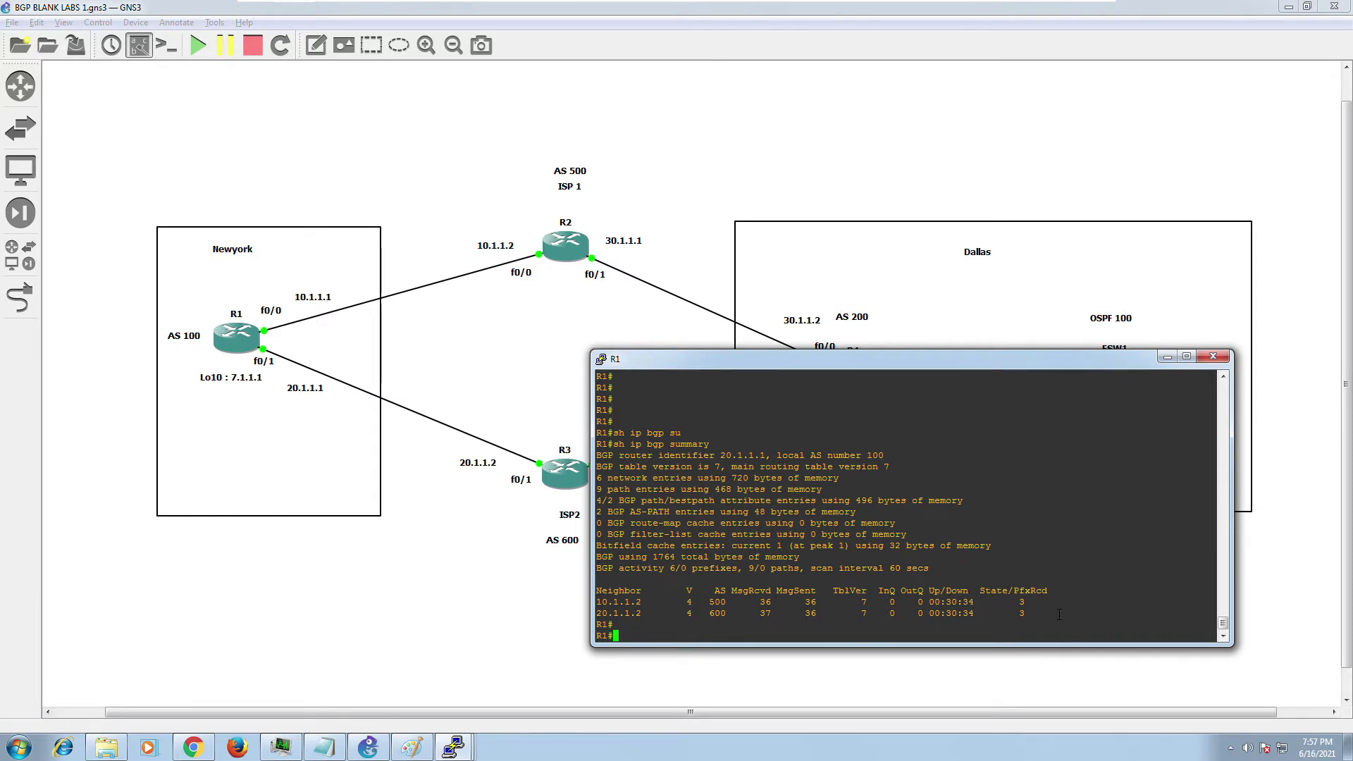
mouse_move(1014, 602)
mouse_down()
mouse_move(1035, 610)
mouse_move(1014, 602)
mouse_up()
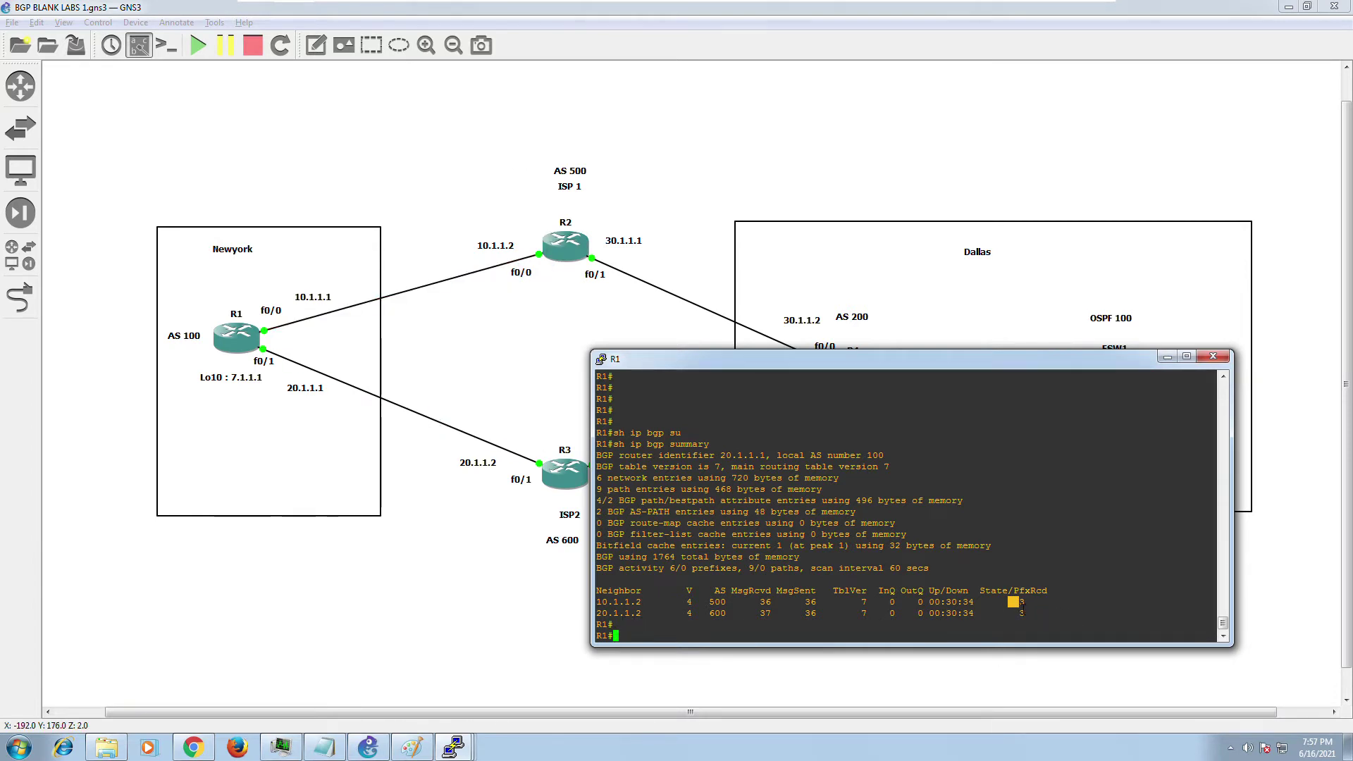
drag(1021, 605, 1028, 614)
click(1035, 573)
Type the 'sh run | sec bgp' command to view the BGP configuration.
key(Return)
key(Return)
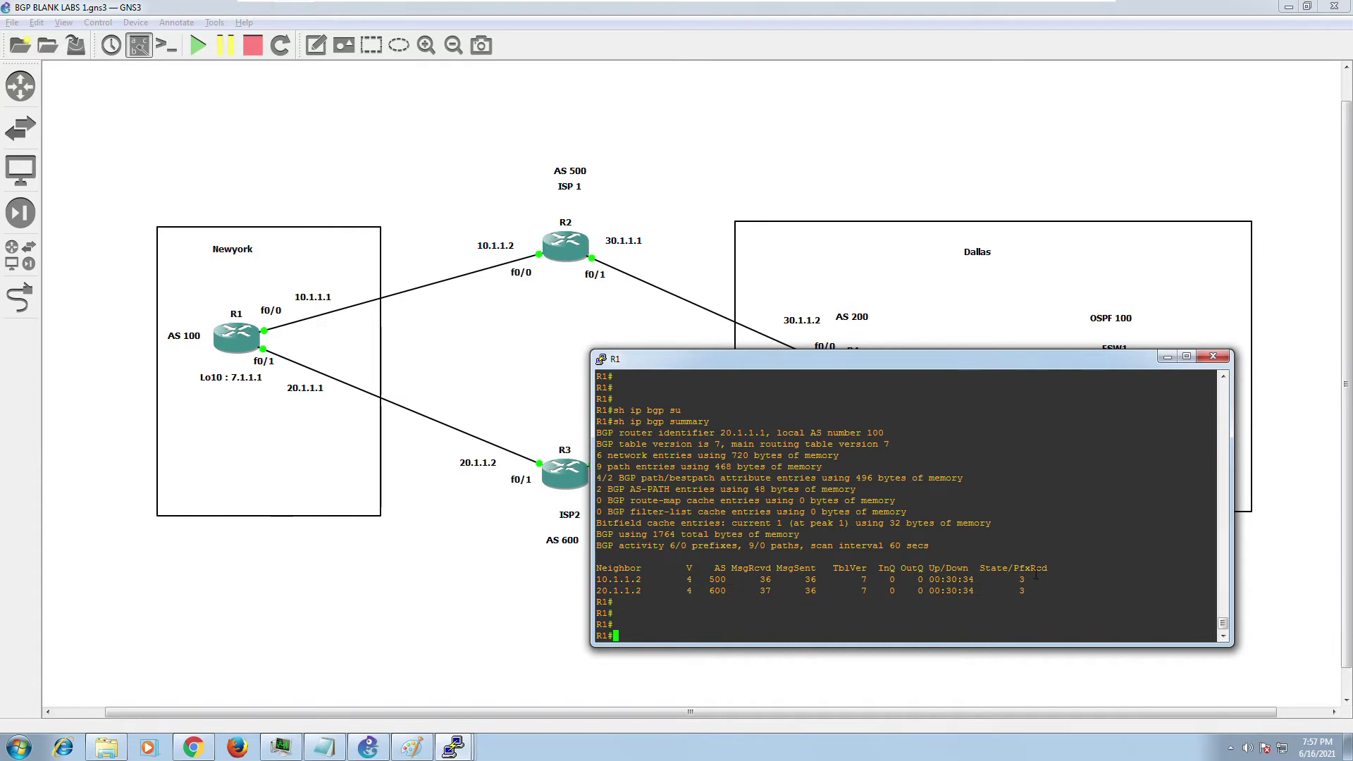
text(sh rin)
key(BackSpace)
key(BackSpace)
key(BackSpace)
text(run | sec bgp)
Show router bgp 100 with peers 10.1.1.2 (AS 500) and 20.1.1.2 (AS 600), then move the console aside.
key(Return)
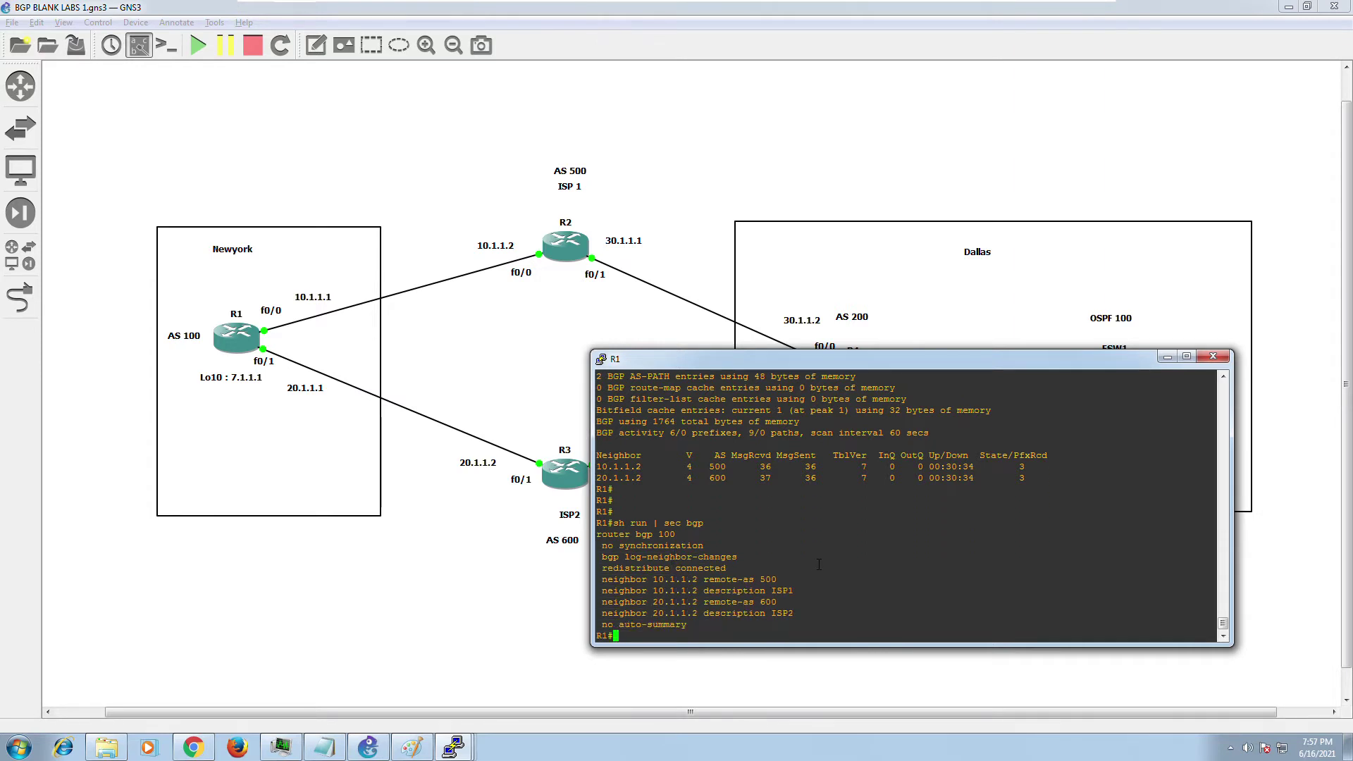
key(Return)
key(Return)
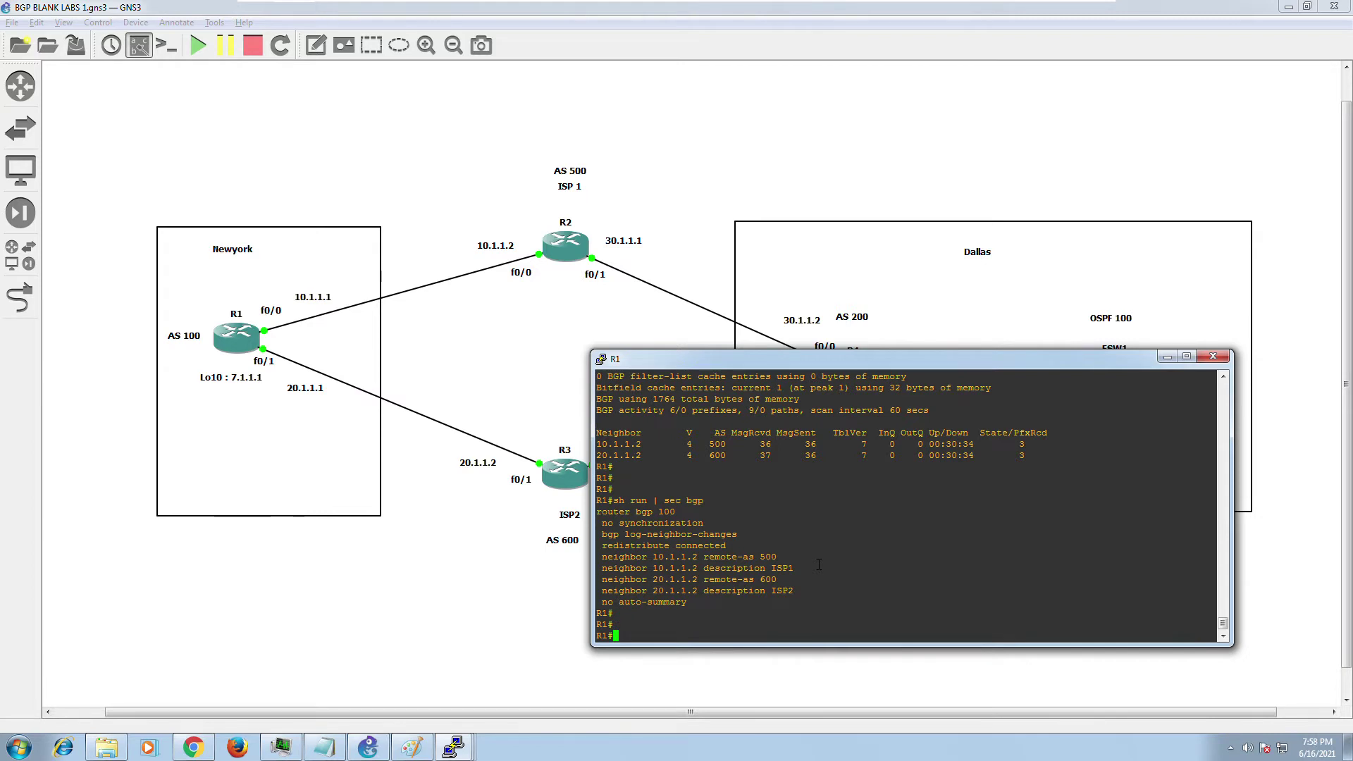
drag(969, 369, 1036, 510)
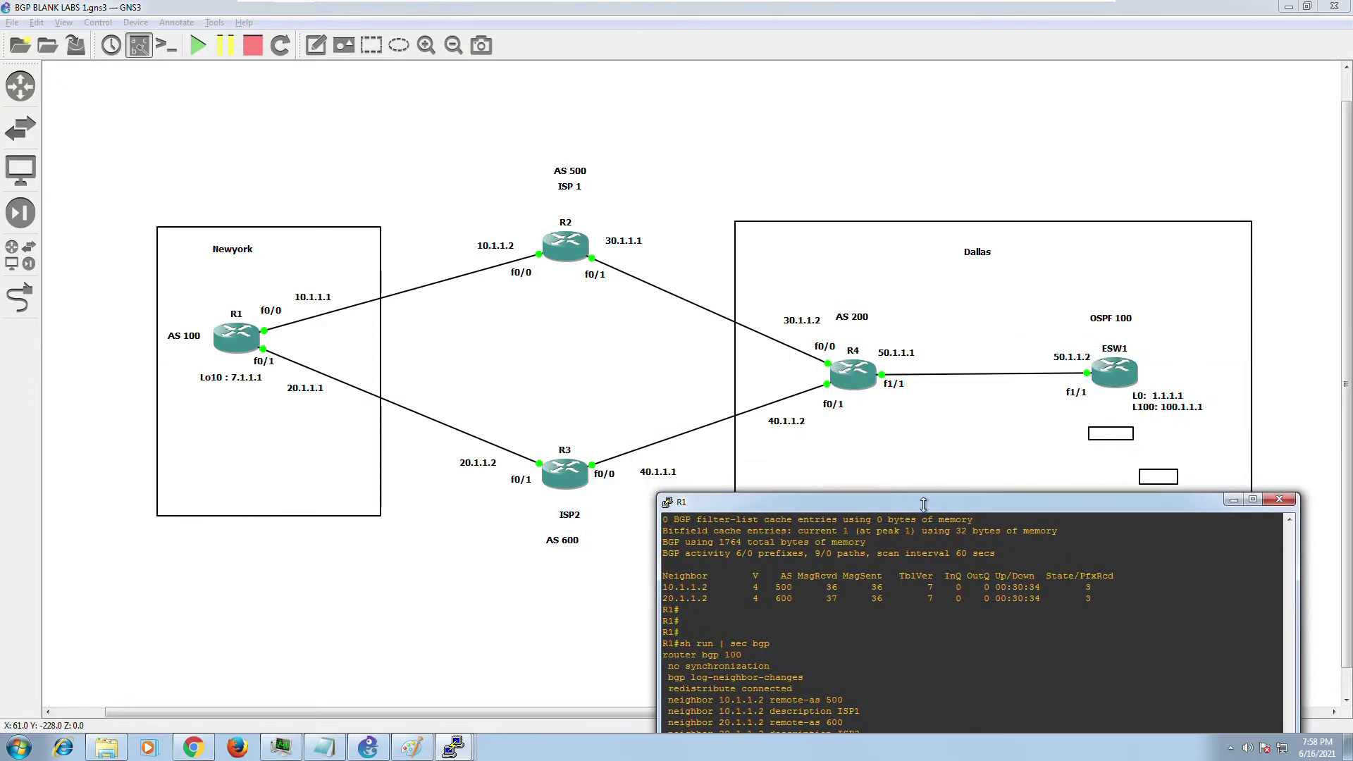
Move the R1 console window out of the way of the topology.
drag(942, 504, 902, 433)
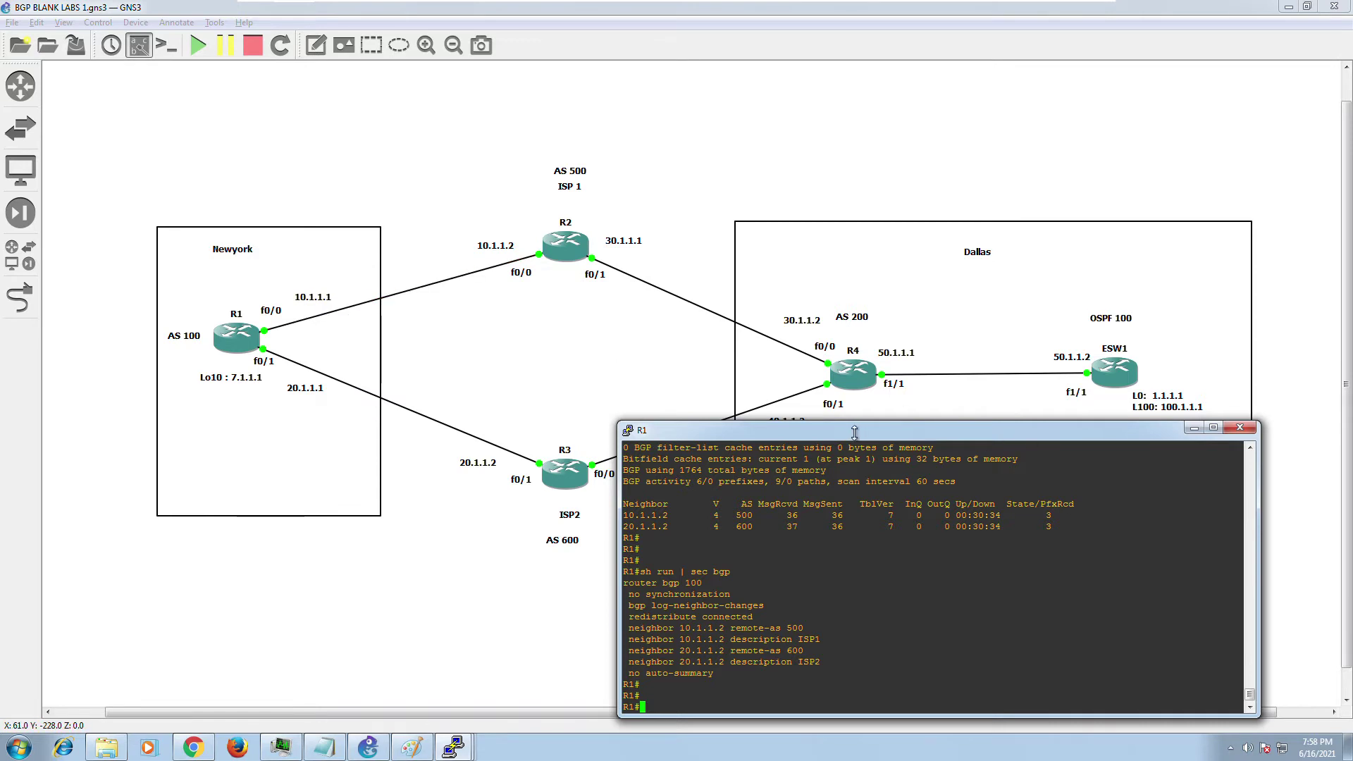
drag(843, 429, 751, 389)
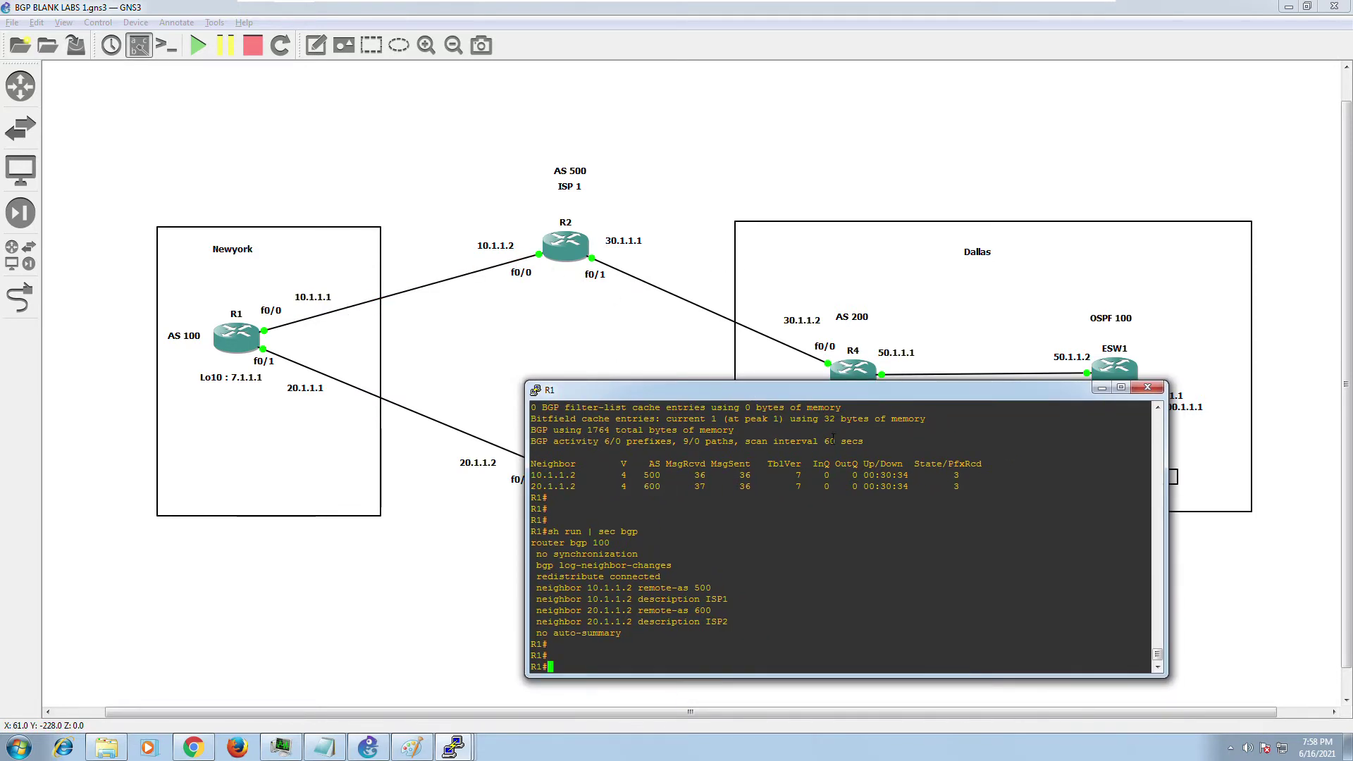
drag(822, 392, 845, 535)
Place one small box below AS 600 and the other inside Dallas near AS 200.
drag(1119, 440, 598, 226)
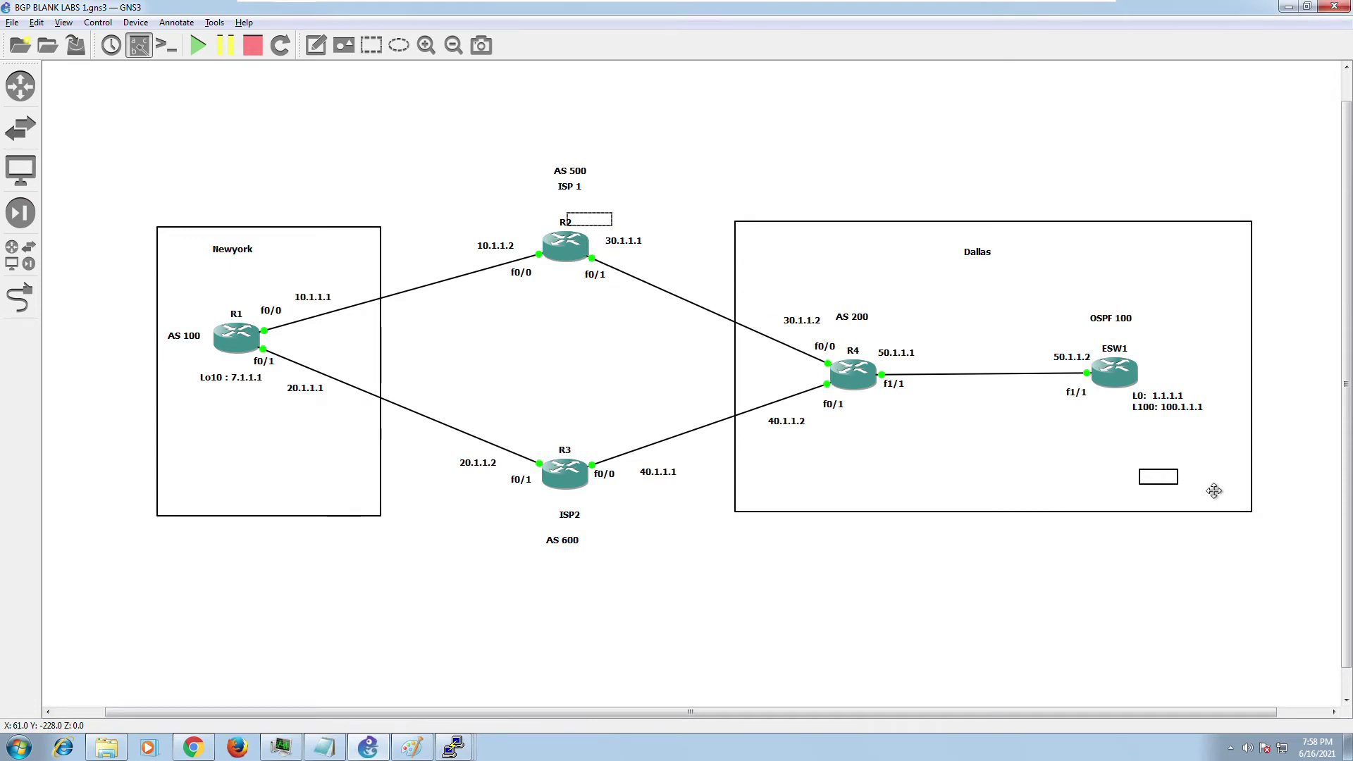
drag(1169, 486, 586, 574)
drag(597, 225, 370, 284)
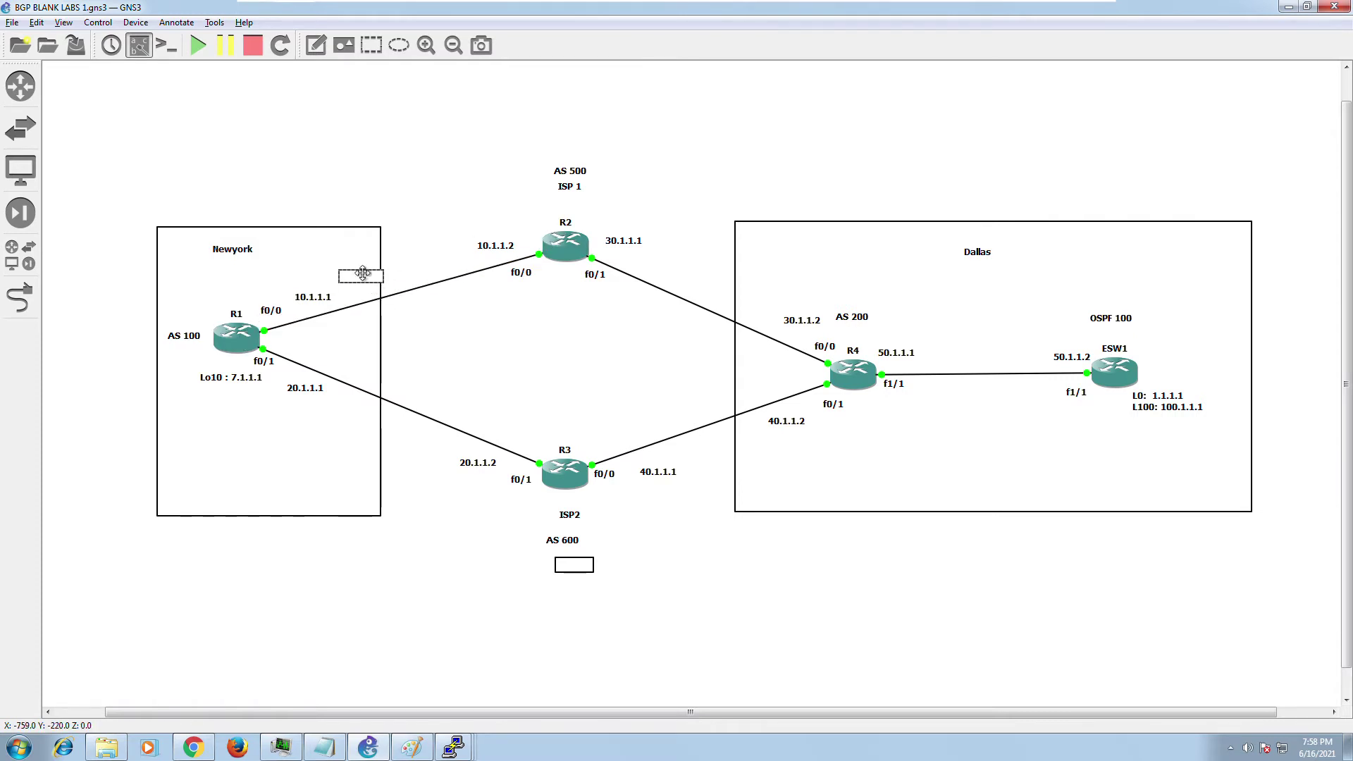
drag(361, 278, 542, 240)
drag(659, 255, 948, 326)
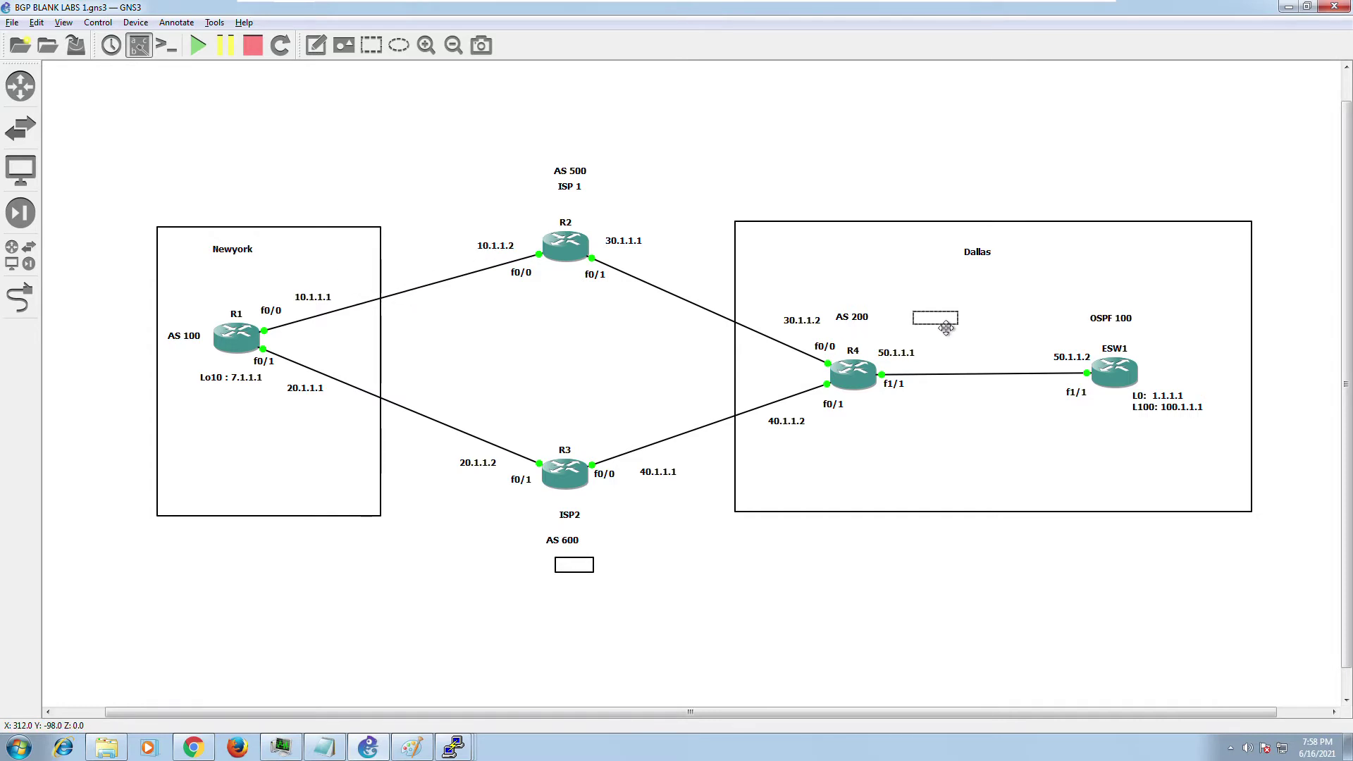
Reopen R1's console and list its route-maps with 'sh route-map'.
mouse_move(458, 743)
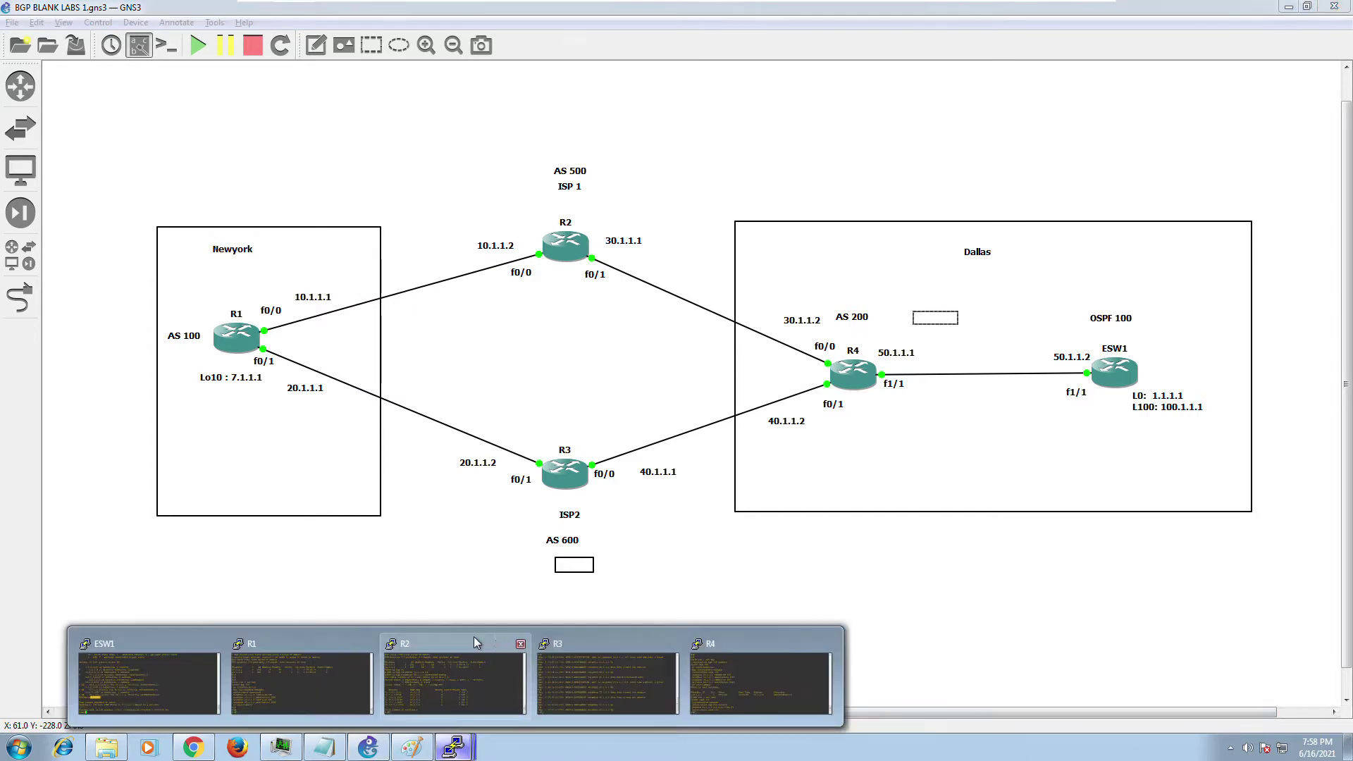
click(310, 675)
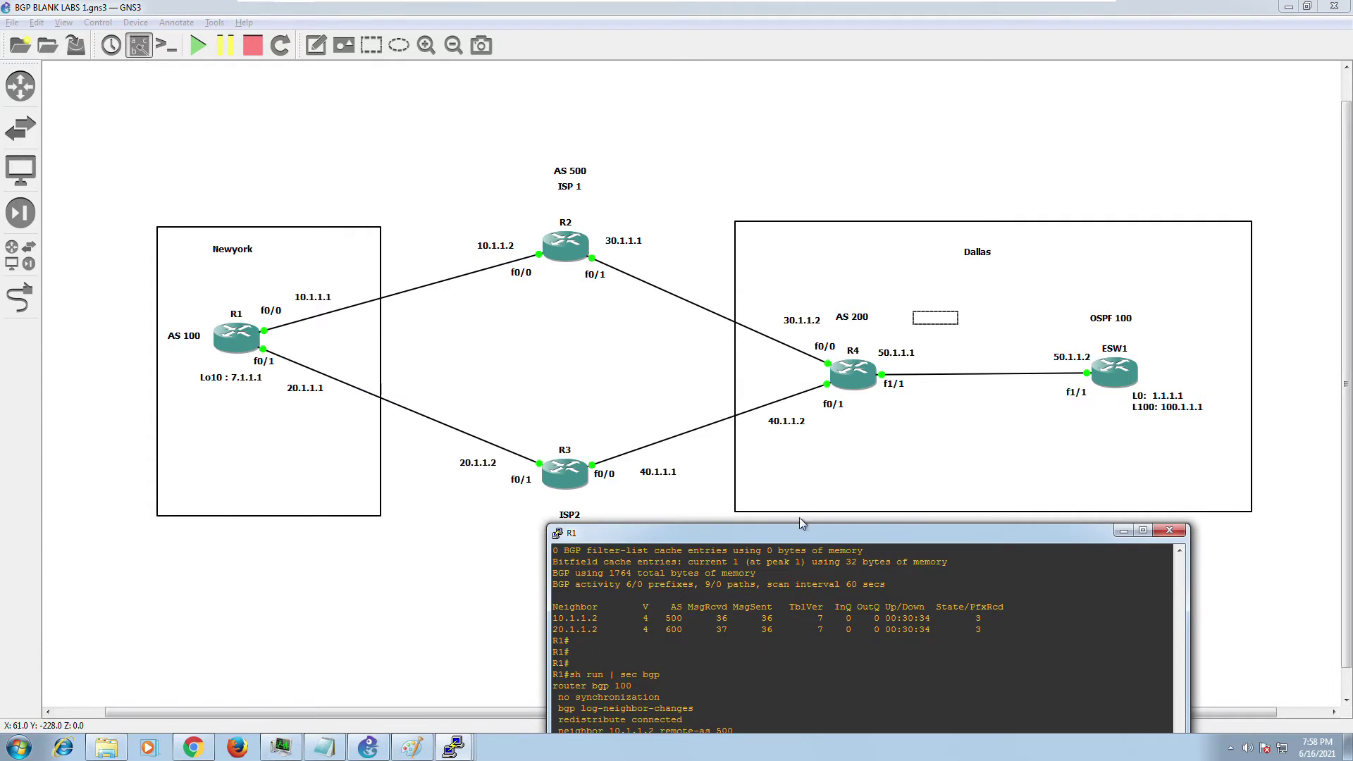
drag(789, 534, 761, 335)
key(Return)
key(Return)
key(Return)
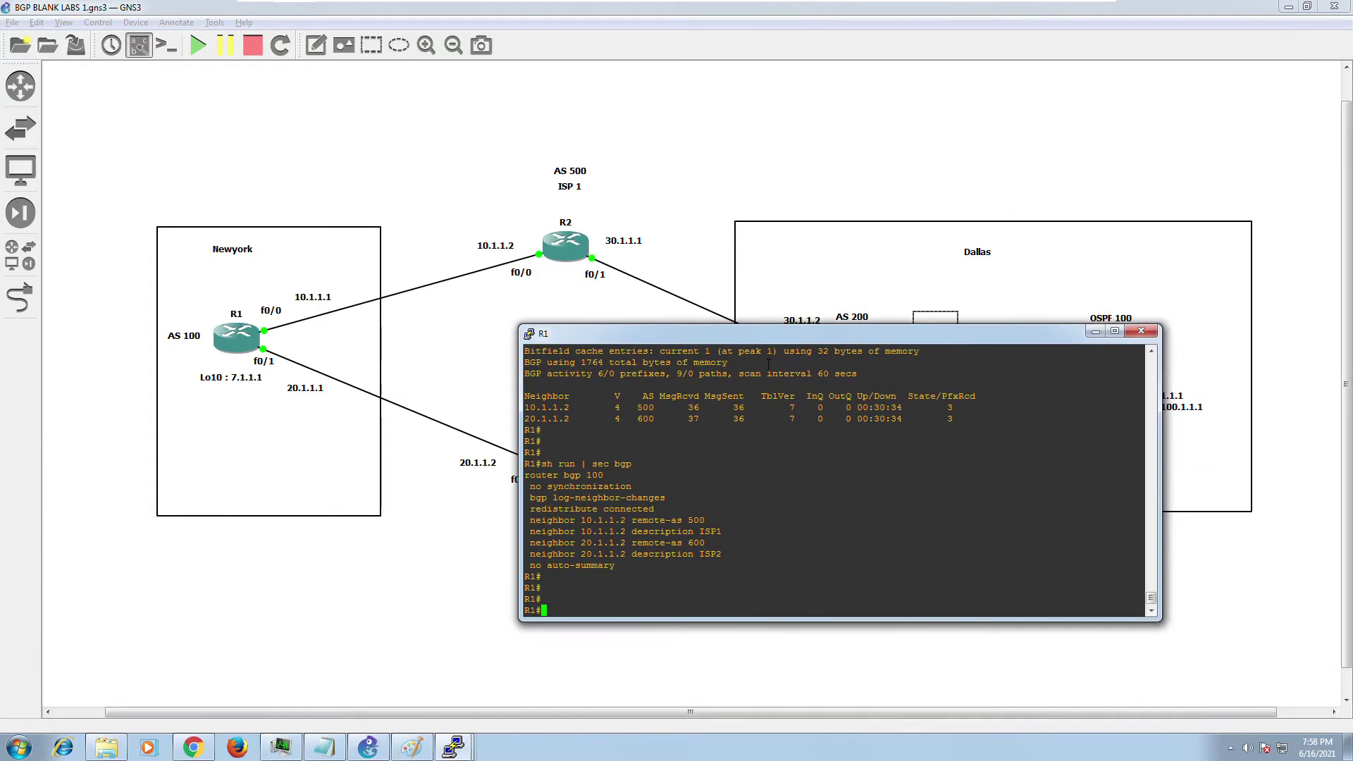
text(sh rou)
key(Tab)
key(Return)
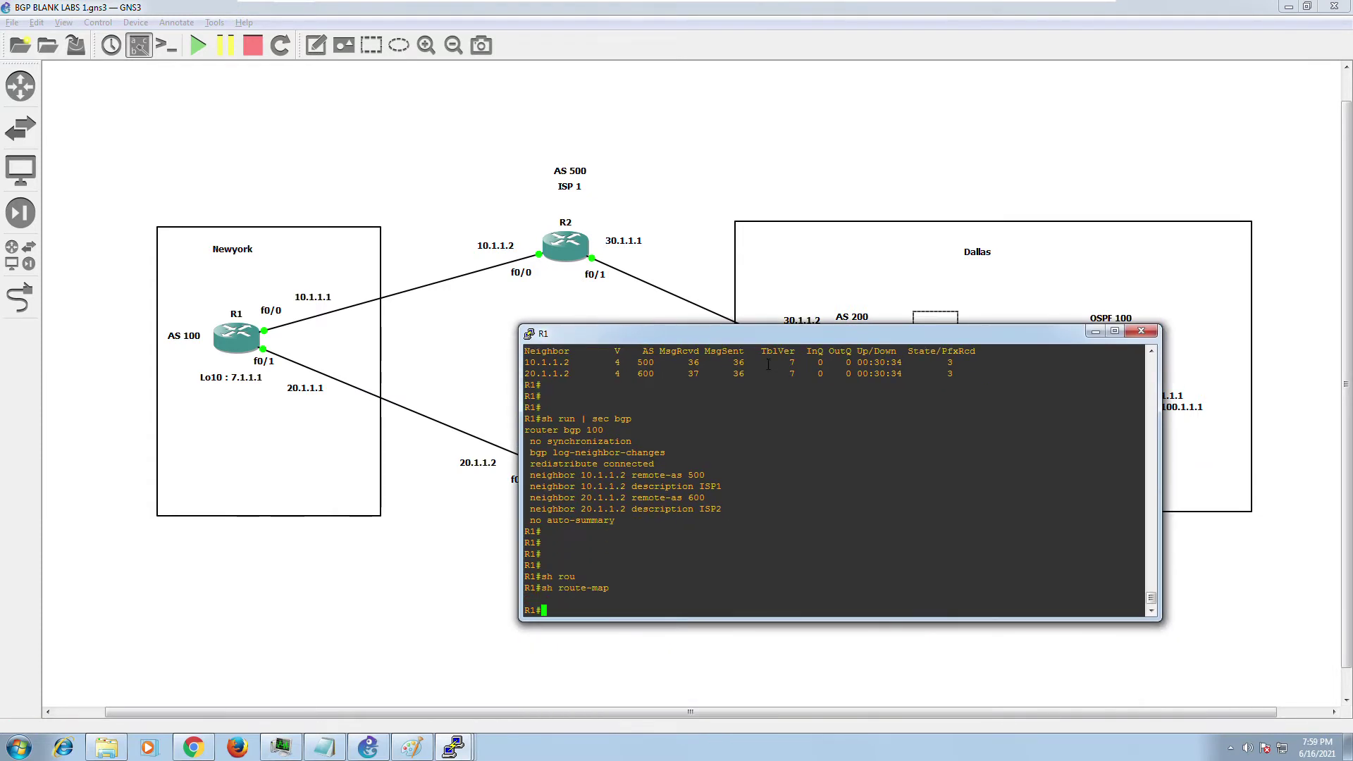
Enter global configuration mode with 'conf t'.
text(conf t)
key(BackSpace)
key(BackSpace)
key(BackSpace)
key(BackSpace)
key(BackSpace)
key(BackSpace)
text(sh ip rep)
key(question)
key(BackSpace)
key(BackSpace)
key(BackSpace)
key(BackSpace)
key(BackSpace)
key(BackSpace)
key(BackSpace)
key(BackSpace)
key(BackSpace)
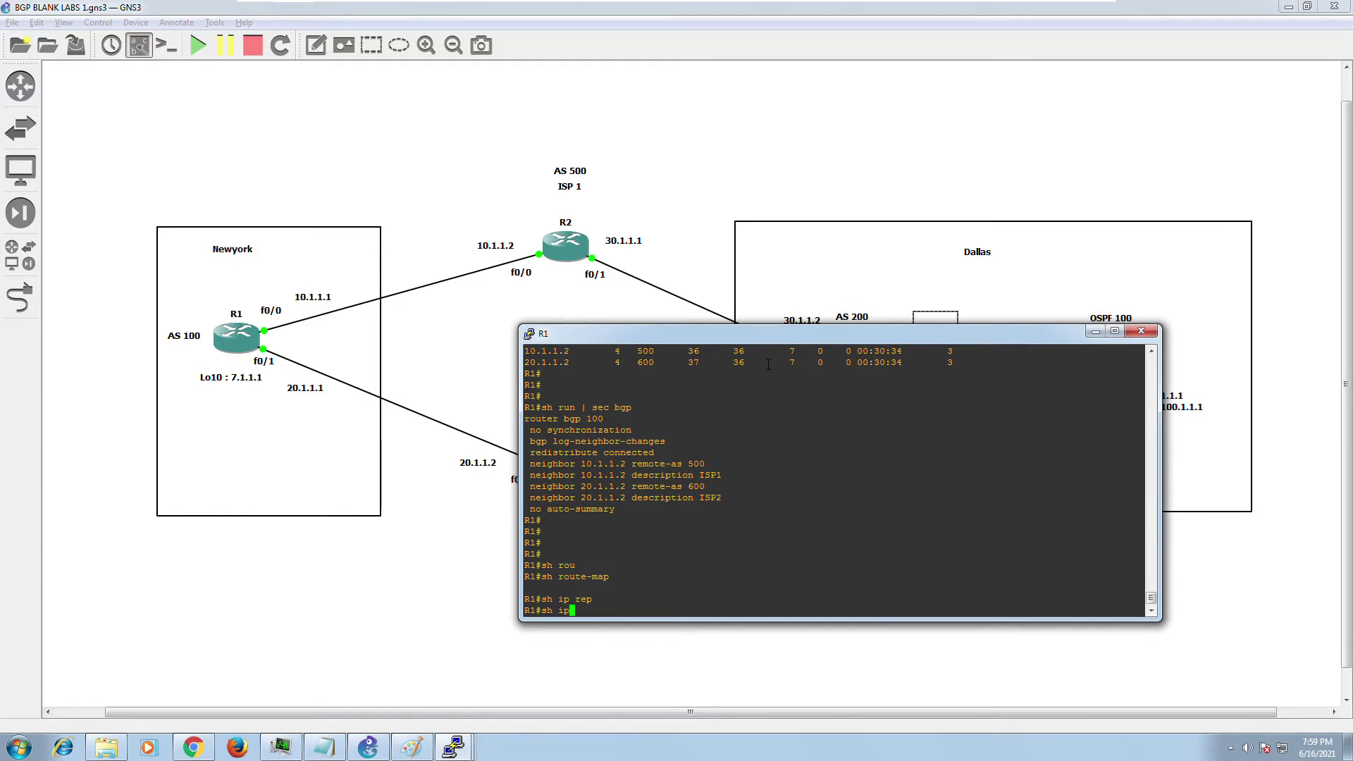
text(conf t)
key(Return)
Start an 'ip prefix-list' command, correcting the mistyped keyword.
text(ip re)
key(Tab)
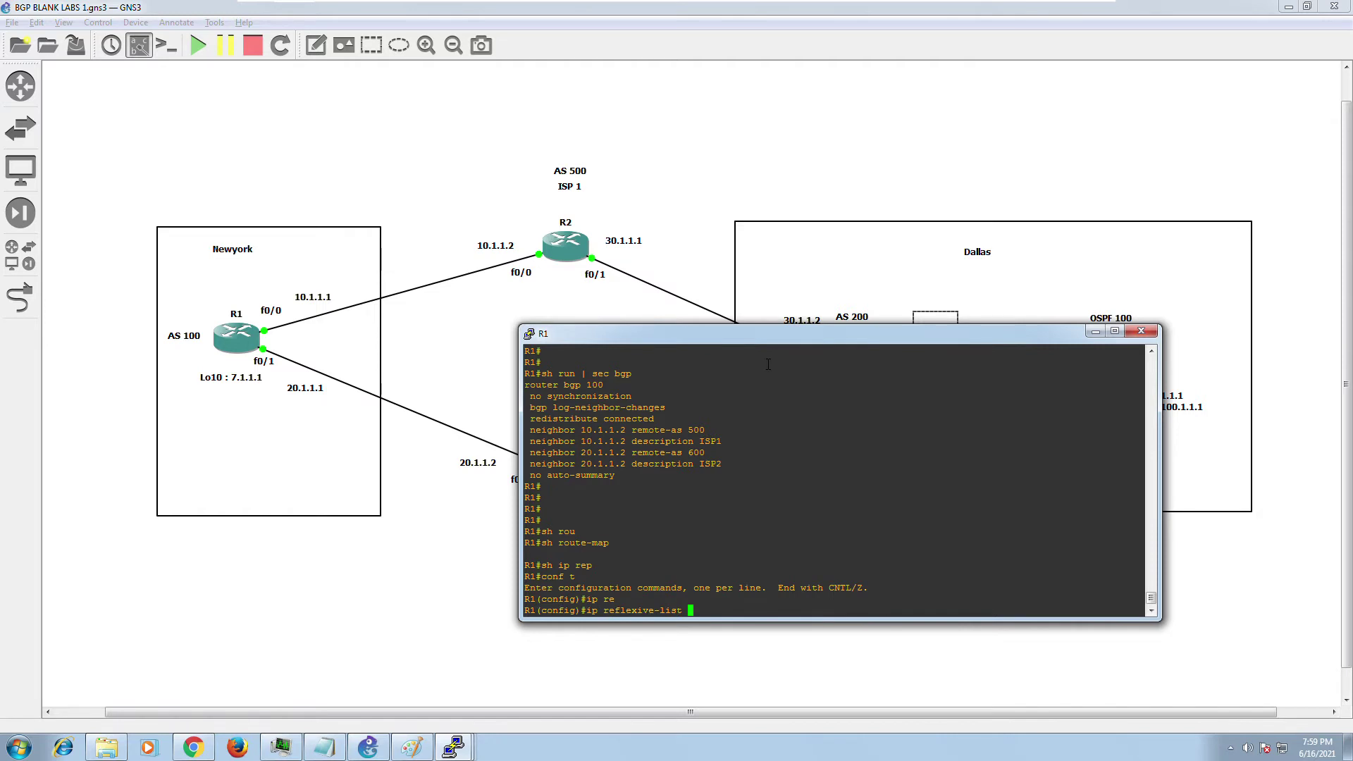
key(BackSpace)
key(BackSpace)
key(BackSpace)
key(BackSpace)
key(BackSpace)
key(BackSpace)
key(BackSpace)
key(BackSpace)
key(BackSpace)
key(BackSpace)
key(BackSpace)
key(BackSpace)
key(BackSpace)
key(BackSpace)
key(BackSpace)
text(per)
key(Tab)
key(BackSpace)
key(BackSpace)
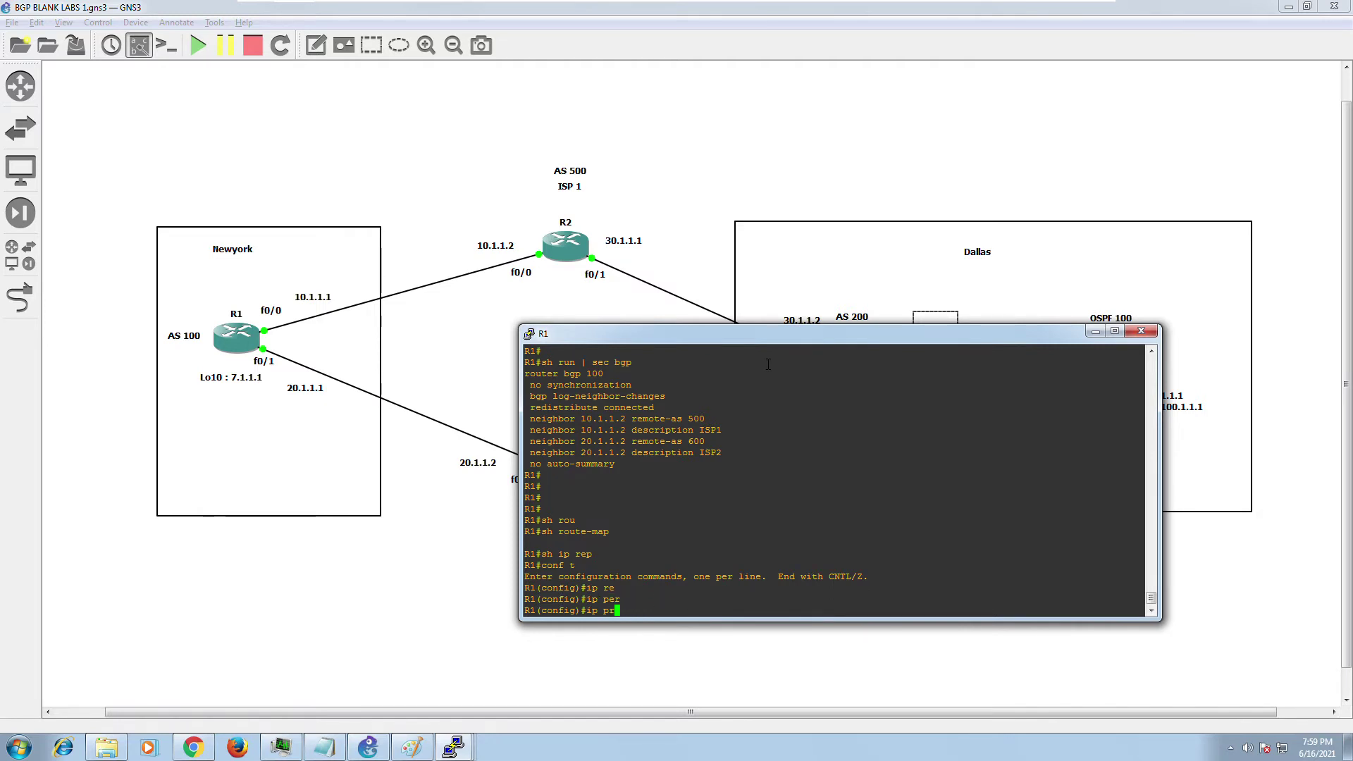
text(ref)
key(Tab)
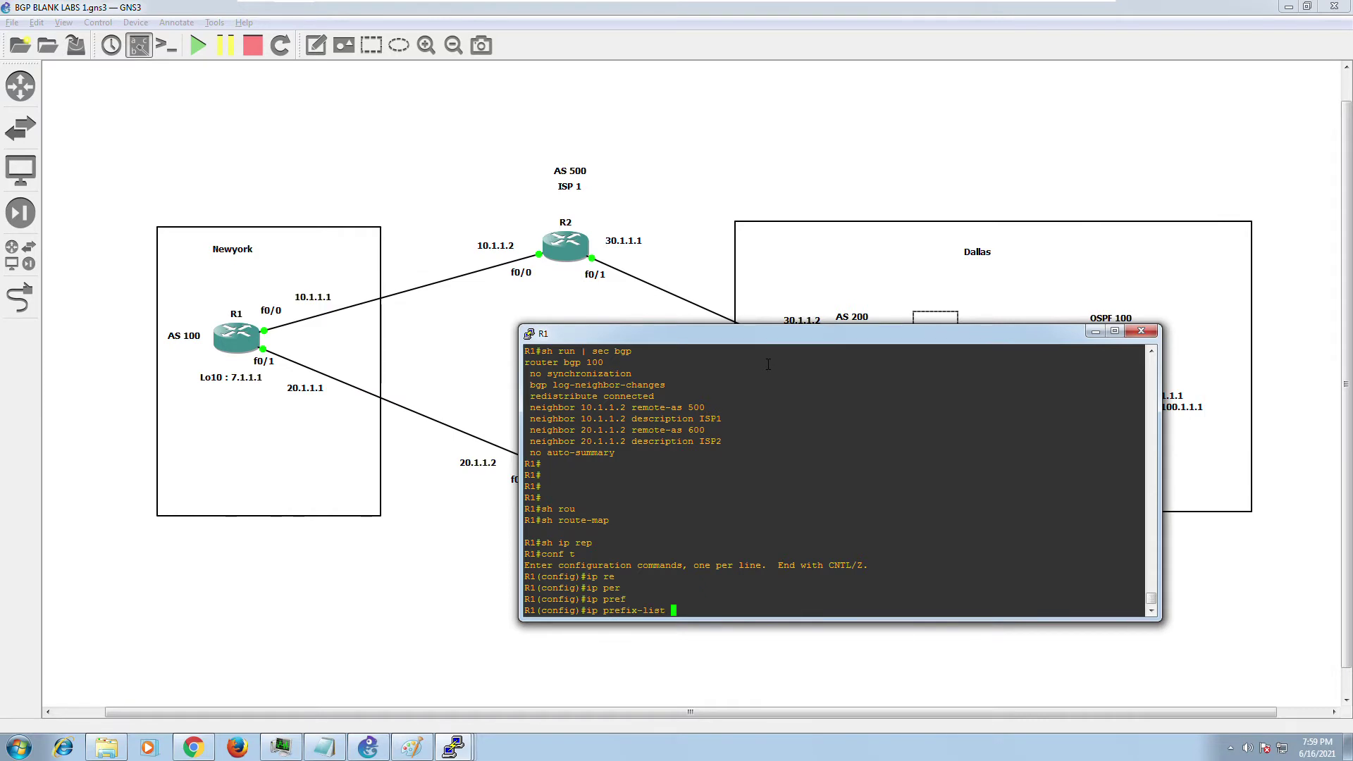
Add prefix-list Dallas1 entry seq 10 permitting 1.1.1.1/28.
text(Dallas1 per)
key(Tab)
text(?)
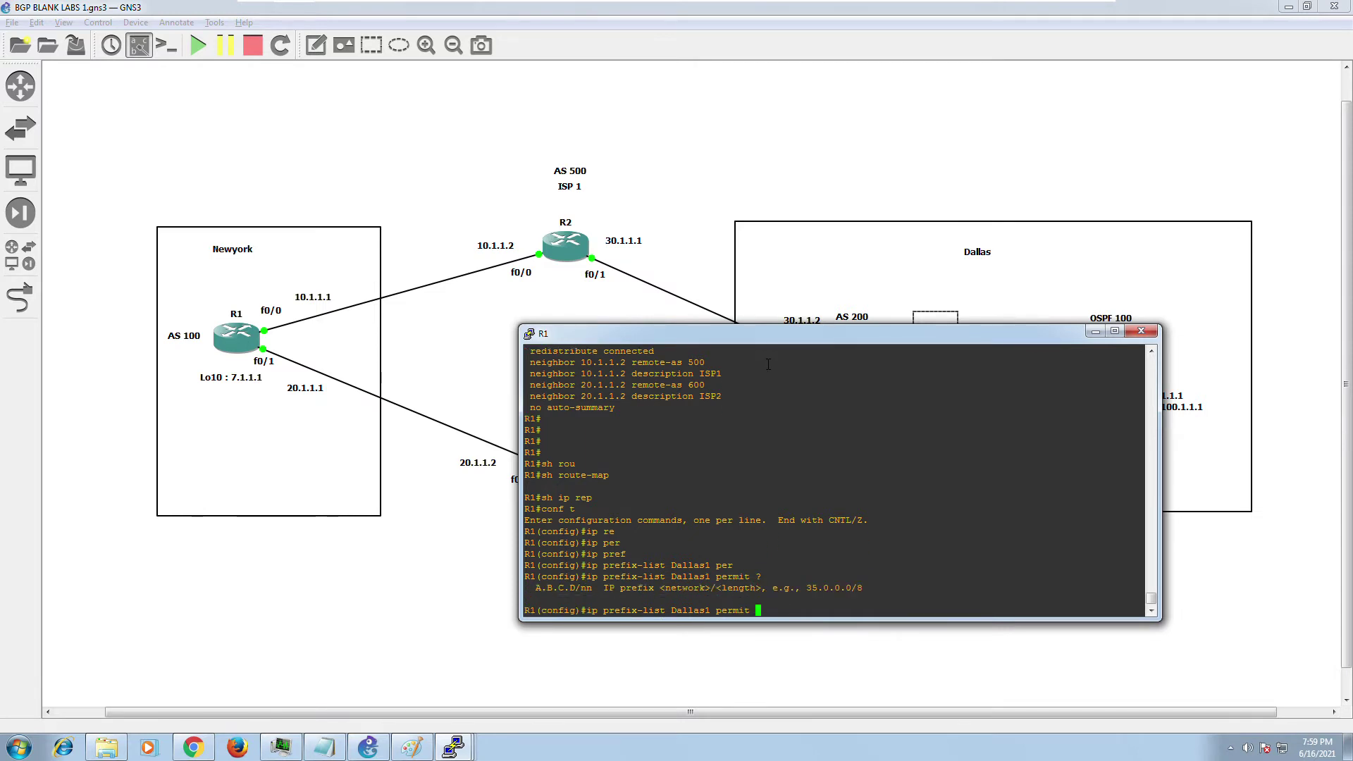
text(10 ?)
key(BackSpace)
key(BackSpace)
key(BackSpace)
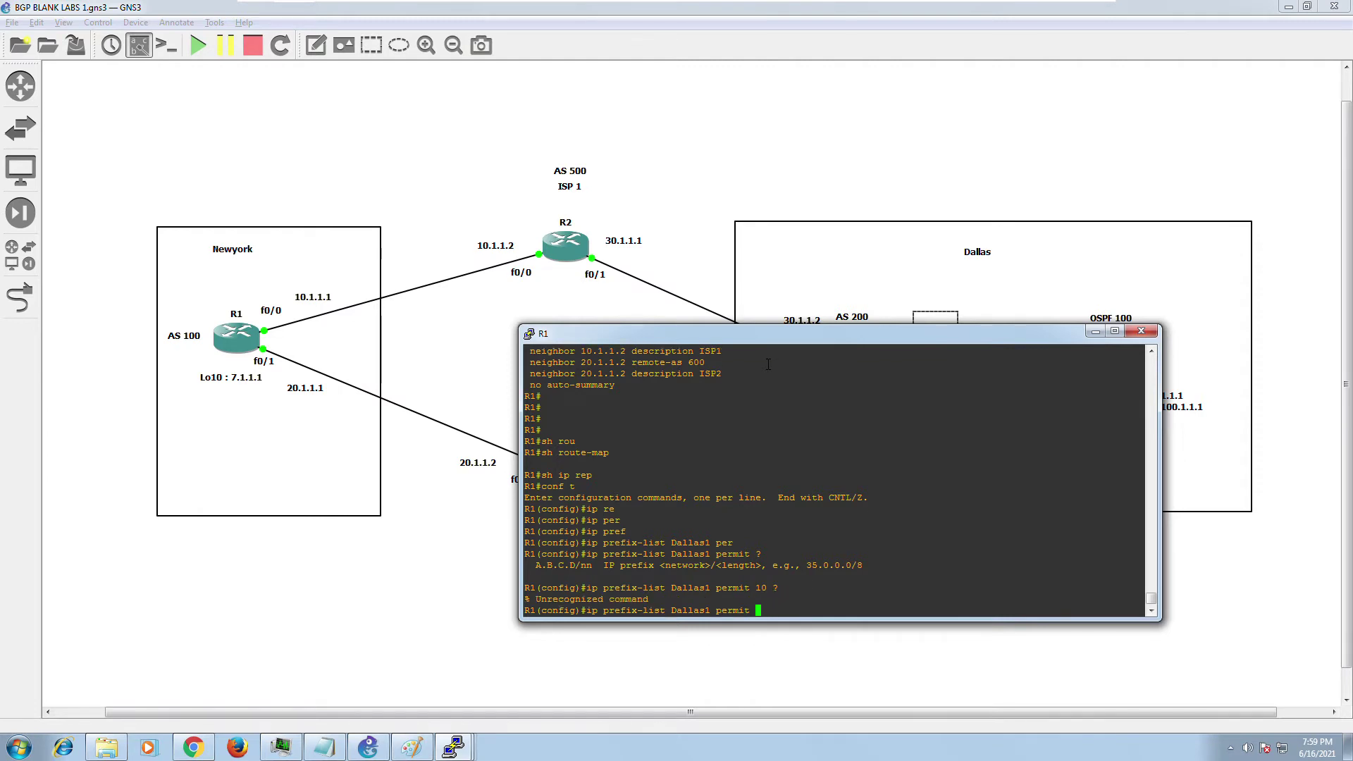
key(BackSpace)
key(BackSpace)
key(BackSpace)
key(BackSpace)
key(BackSpace)
key(BackSpace)
key(BackSpace)
text(se)
key(Tab)
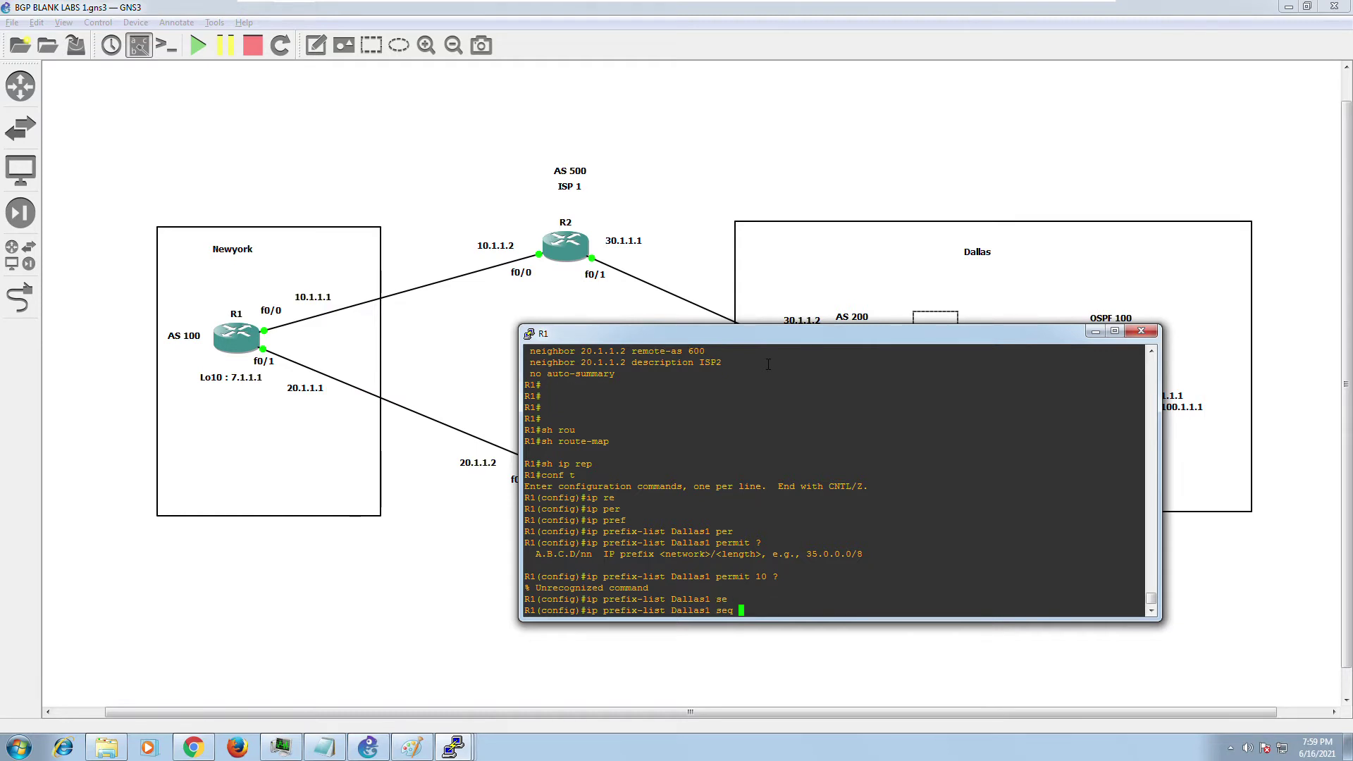
text(10 per)
key(Tab)
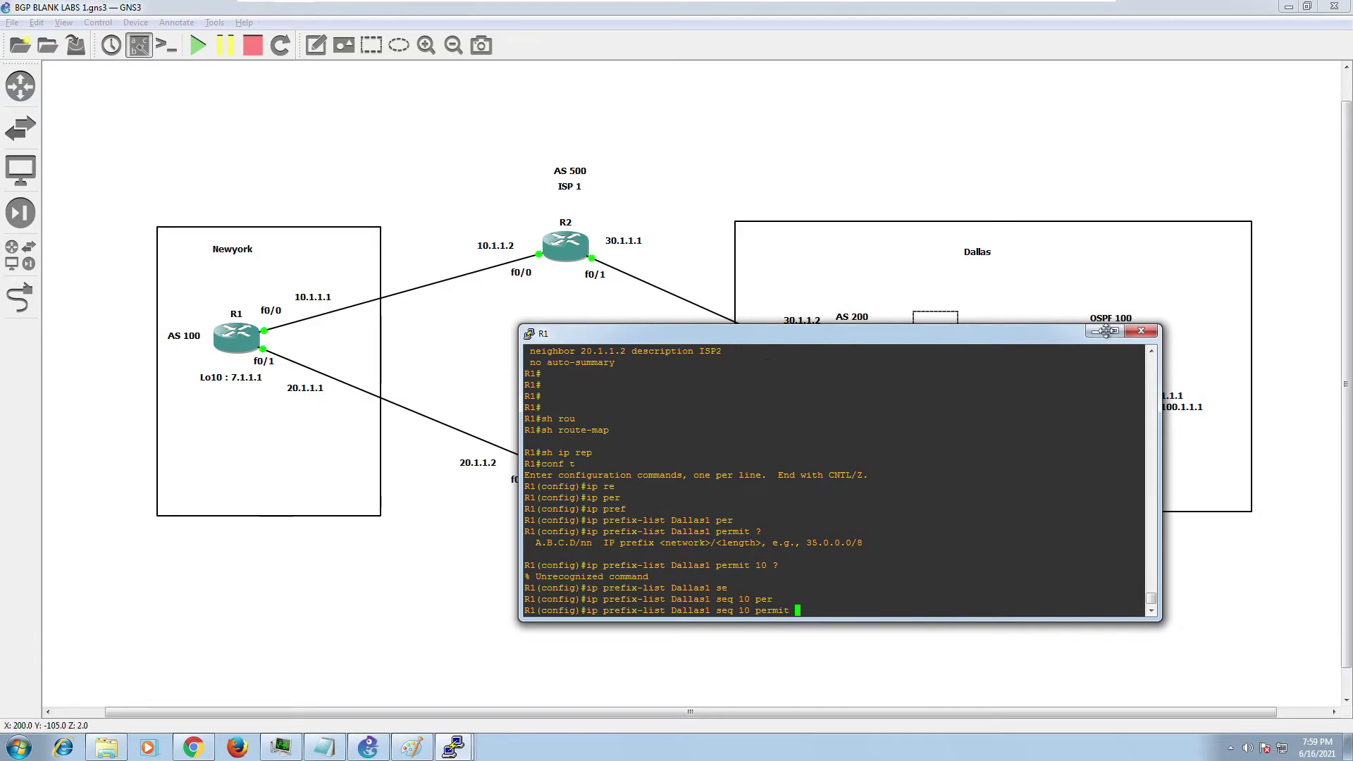
drag(920, 338, 812, 333)
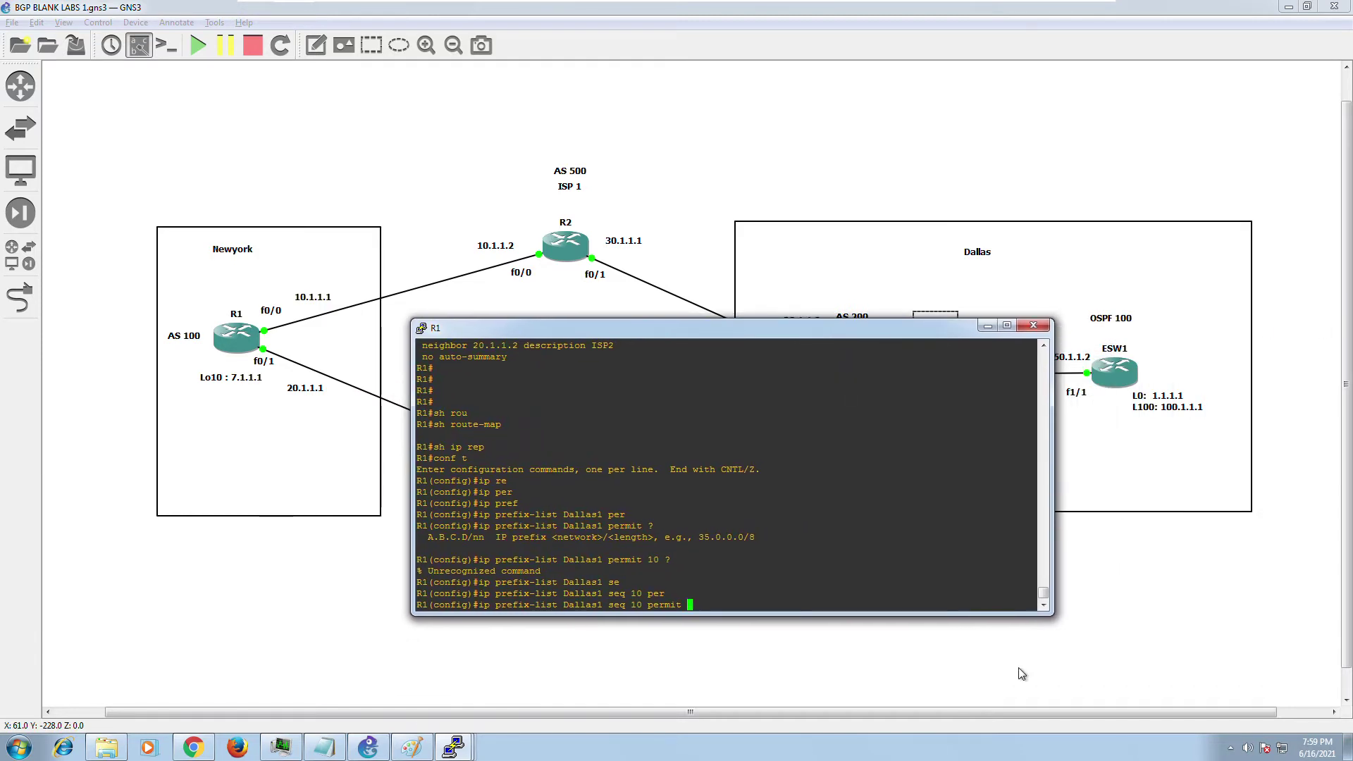
text(1.1.1.1/28)
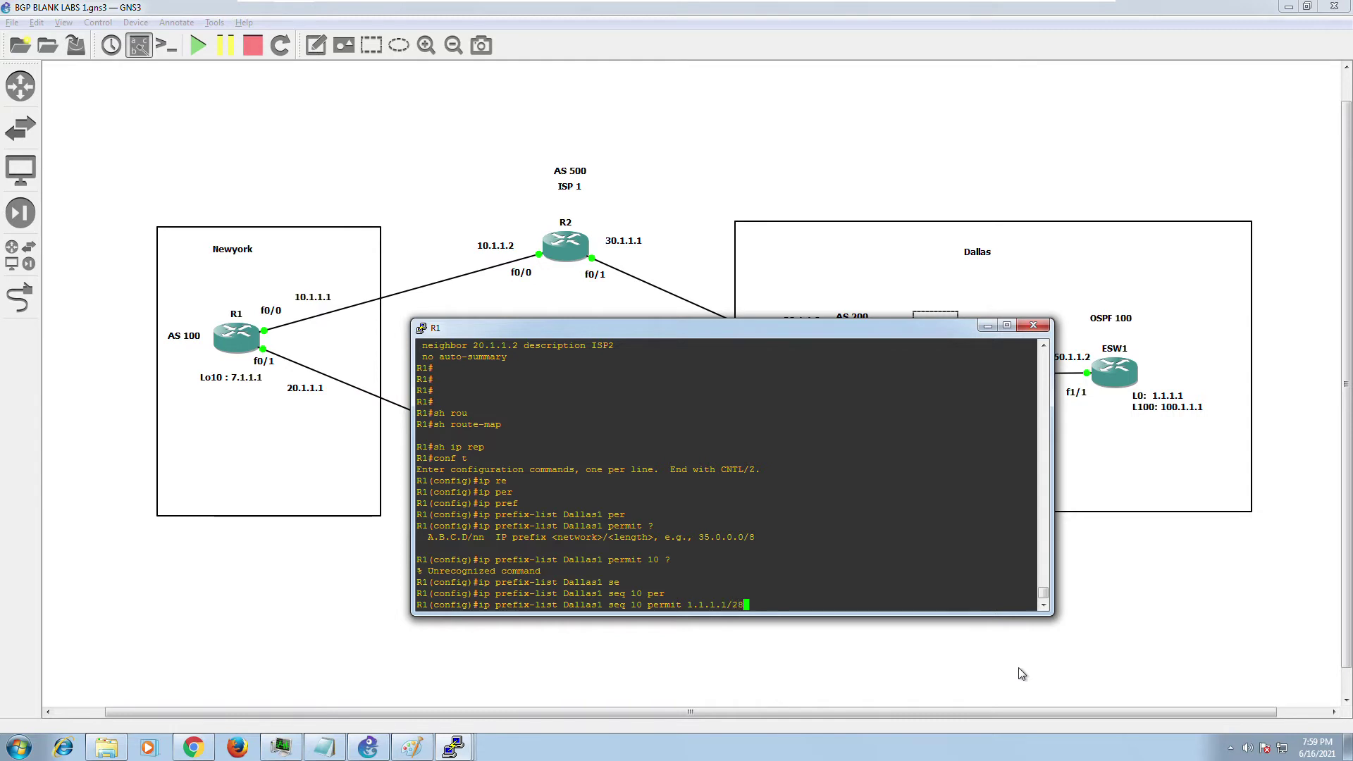
key(Return)
Add Dallas1 entry seq 20 permitting 100.1.1.1/28 by editing the recalled line.
key(Up)
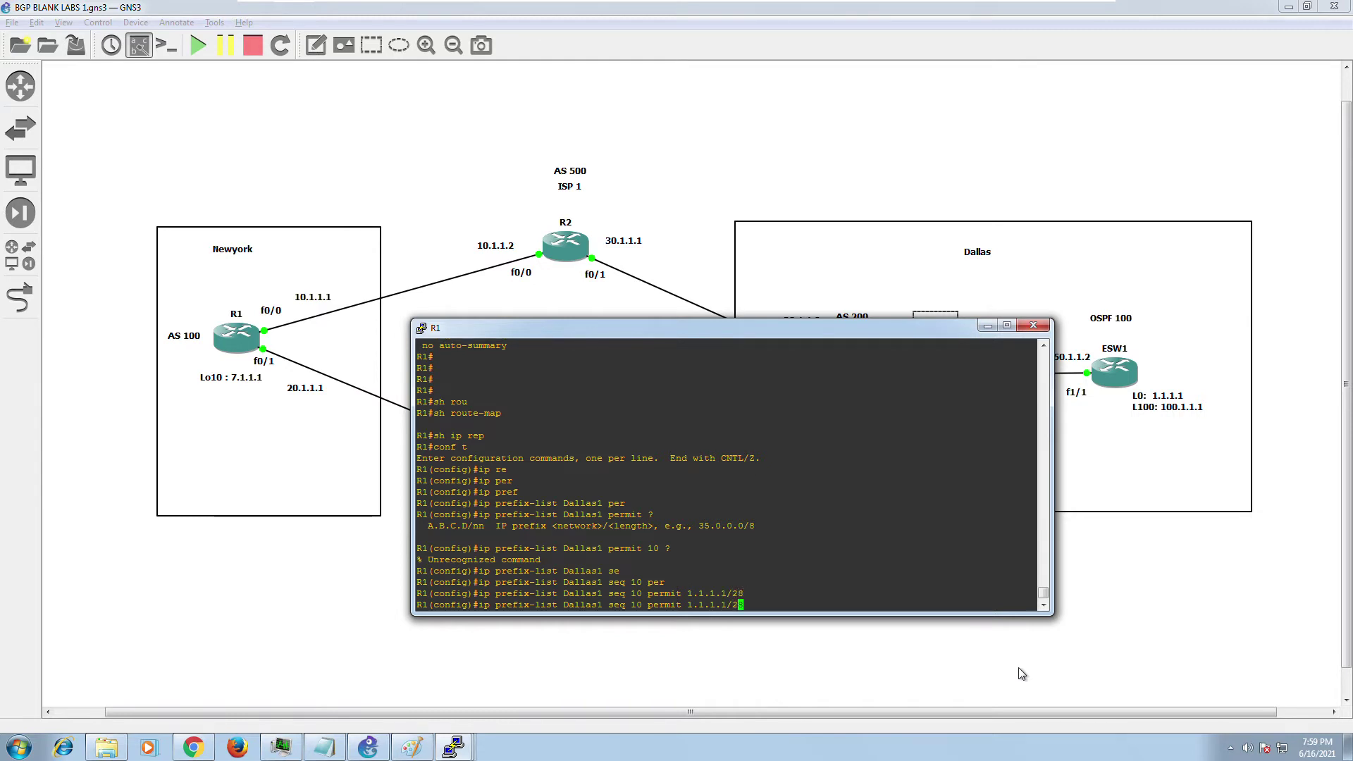
key(Left)
key(Left)
key(Left)
key(Left)
key(Left)
key(Left)
key(Left)
key(Left)
key(Left)
key(Left)
key(Left)
key(Left)
key(Left)
key(Left)
key(Left)
key(Left)
key(Left)
key(Left)
key(Left)
key(BackSpace)
text(2)
key(Right)
key(Right)
key(Right)
key(Right)
key(Right)
key(Right)
key(Right)
key(Right)
key(Right)
key(Right)
text(00)
key(Return)
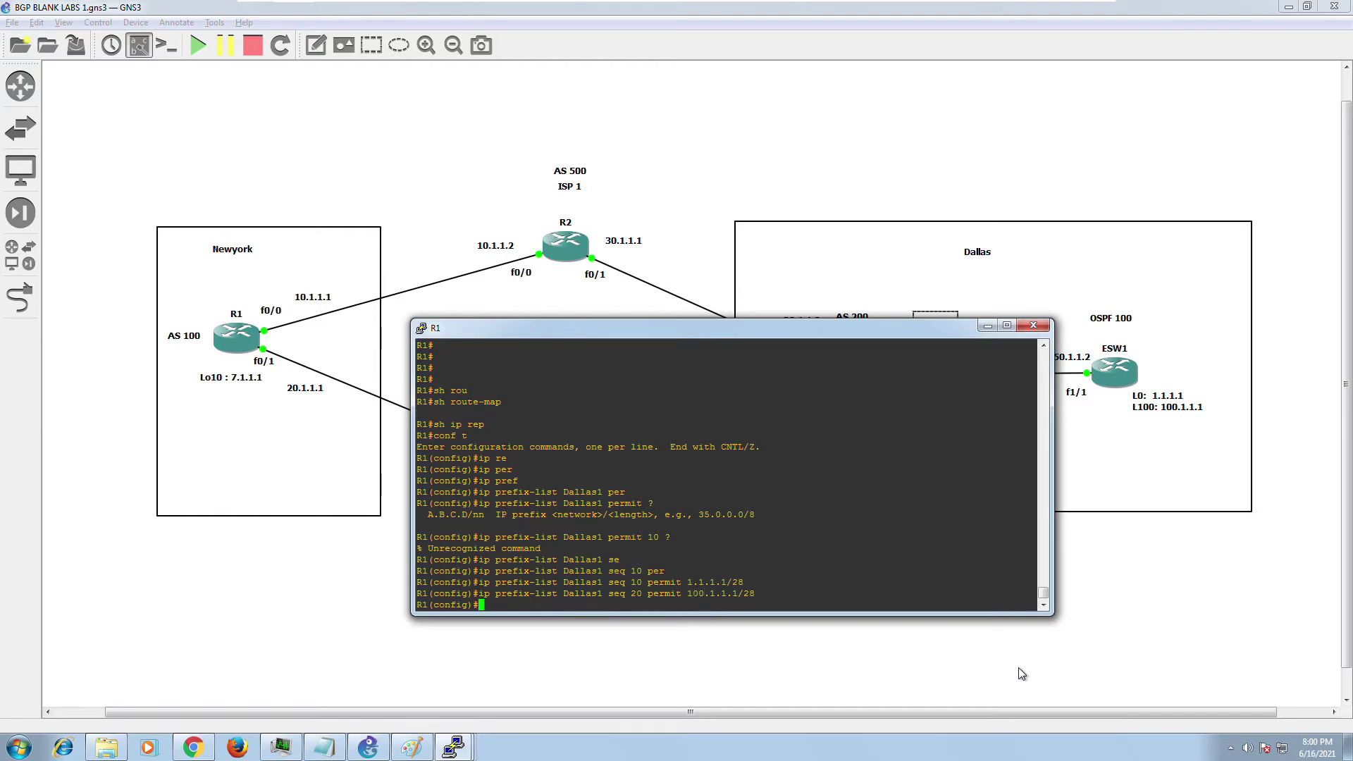
Exit config mode and verify both entries with 'sh ip prefix-list Dallas1'.
key(Return)
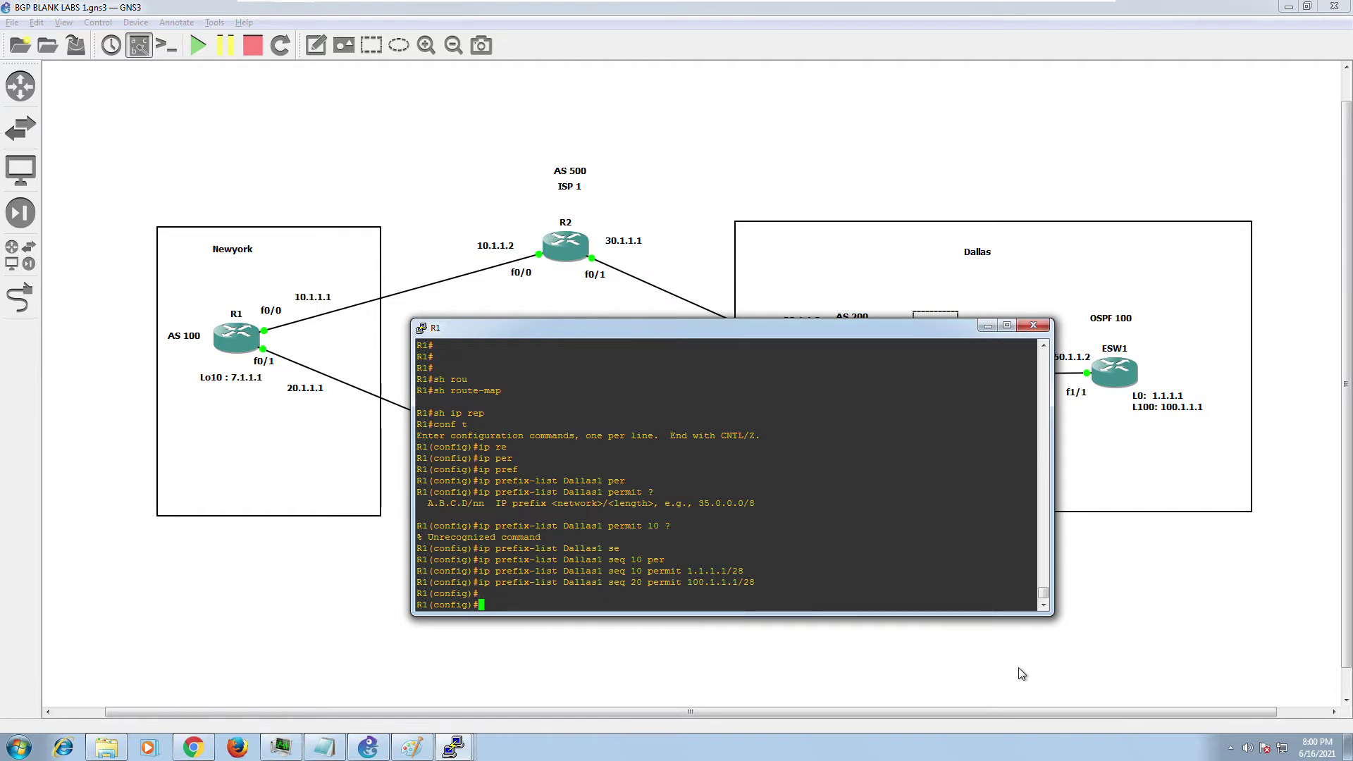
text(end)
key(Return)
text(sh ip rep)
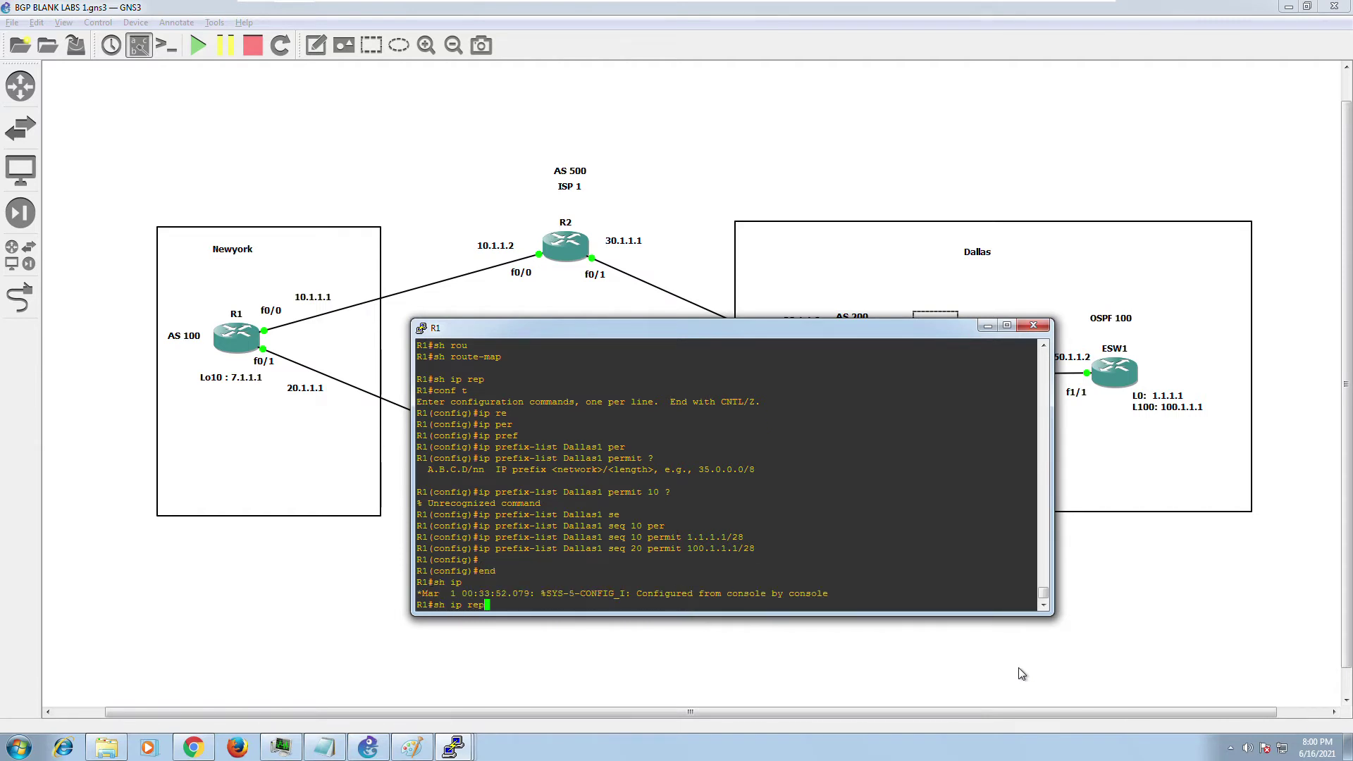
key(BackSpace)
key(BackSpace)
key(BackSpace)
text(pre)
key(Tab)
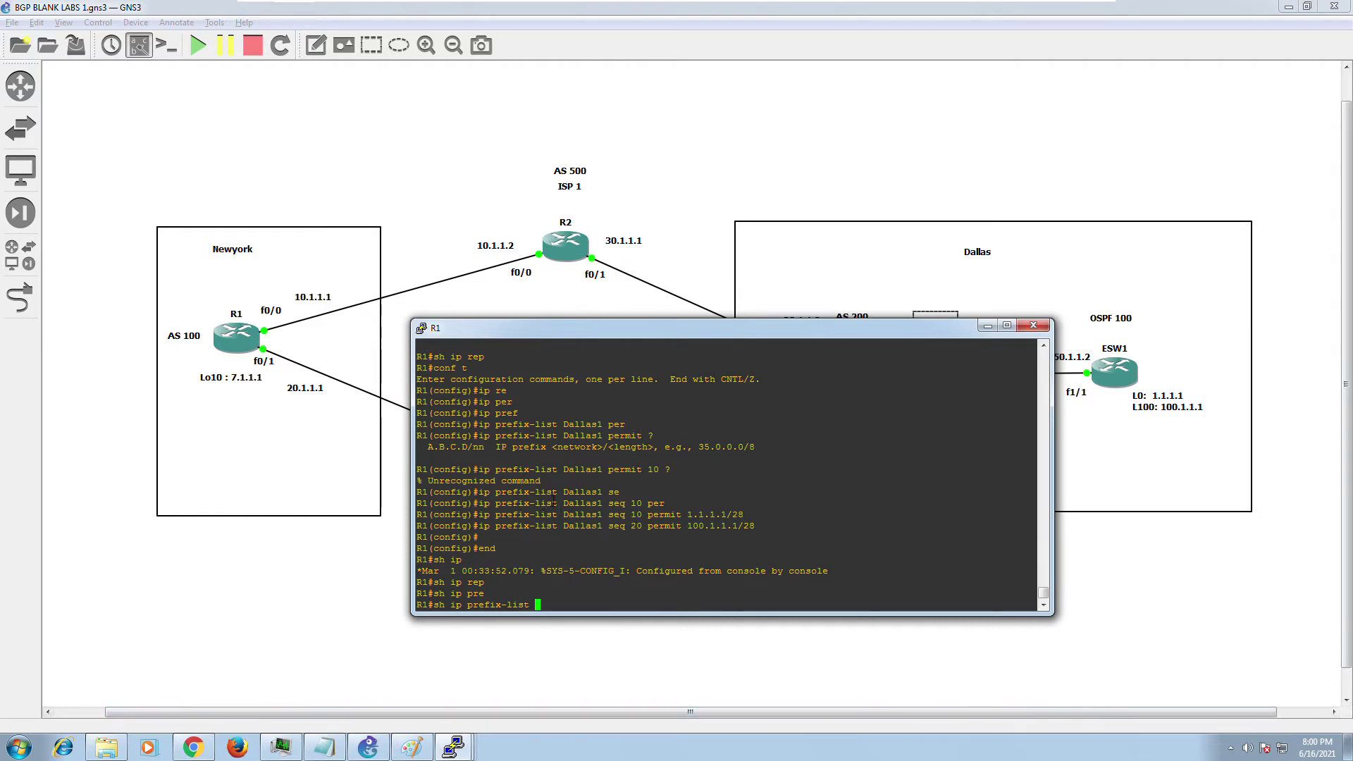
drag(563, 503, 603, 503)
right_click(701, 502)
key(Return)
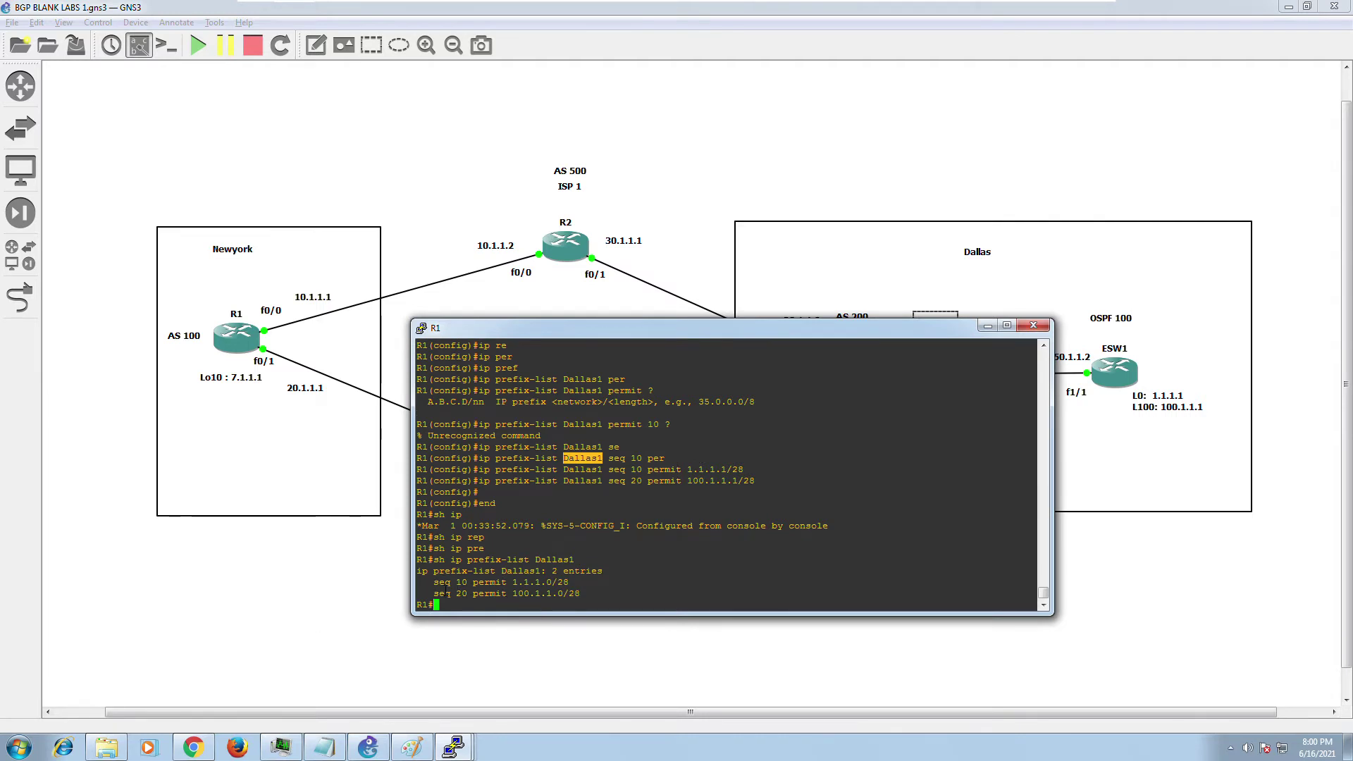
drag(448, 593, 622, 593)
click(622, 566)
key(Return)
key(Return)
Enter global configuration mode and open route-map Dallas1.
text(conf t)
key(Return)
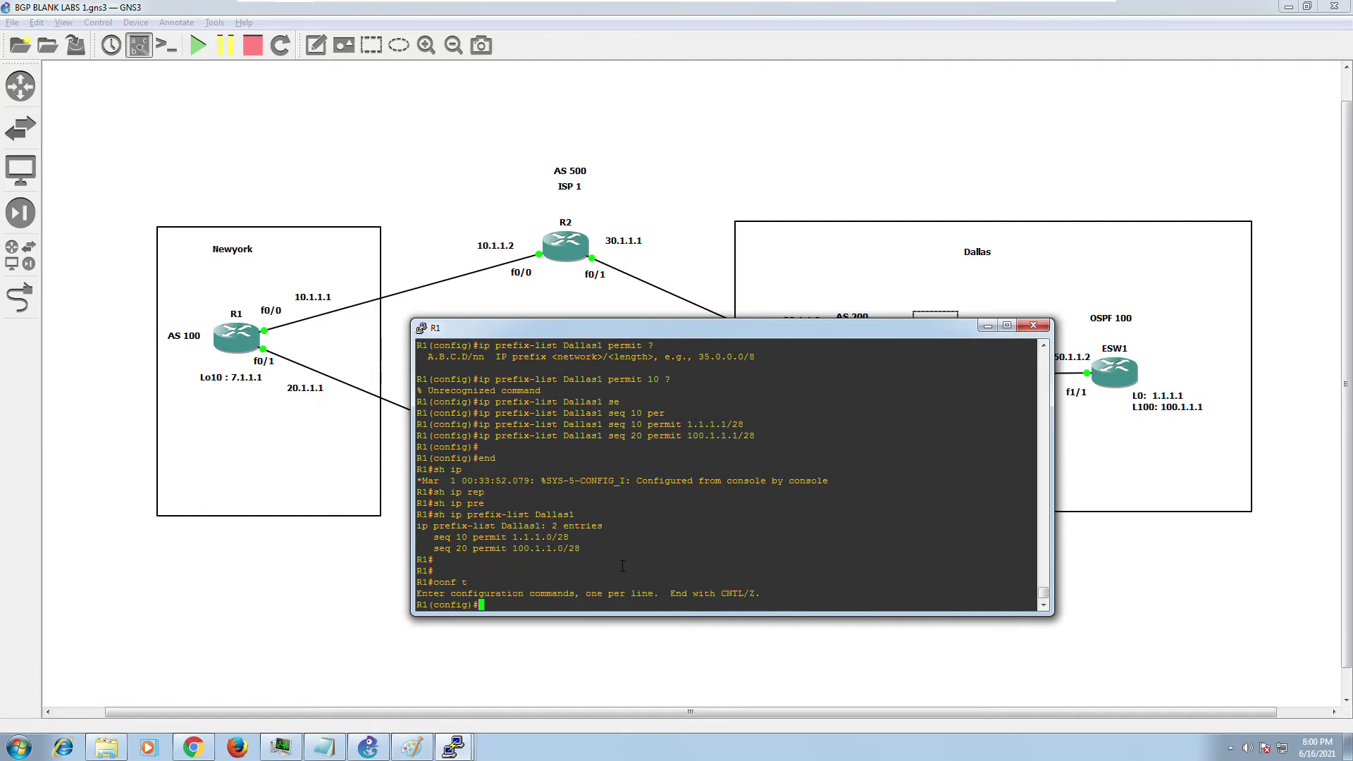
text(rou)
key(Tab)
text(te)
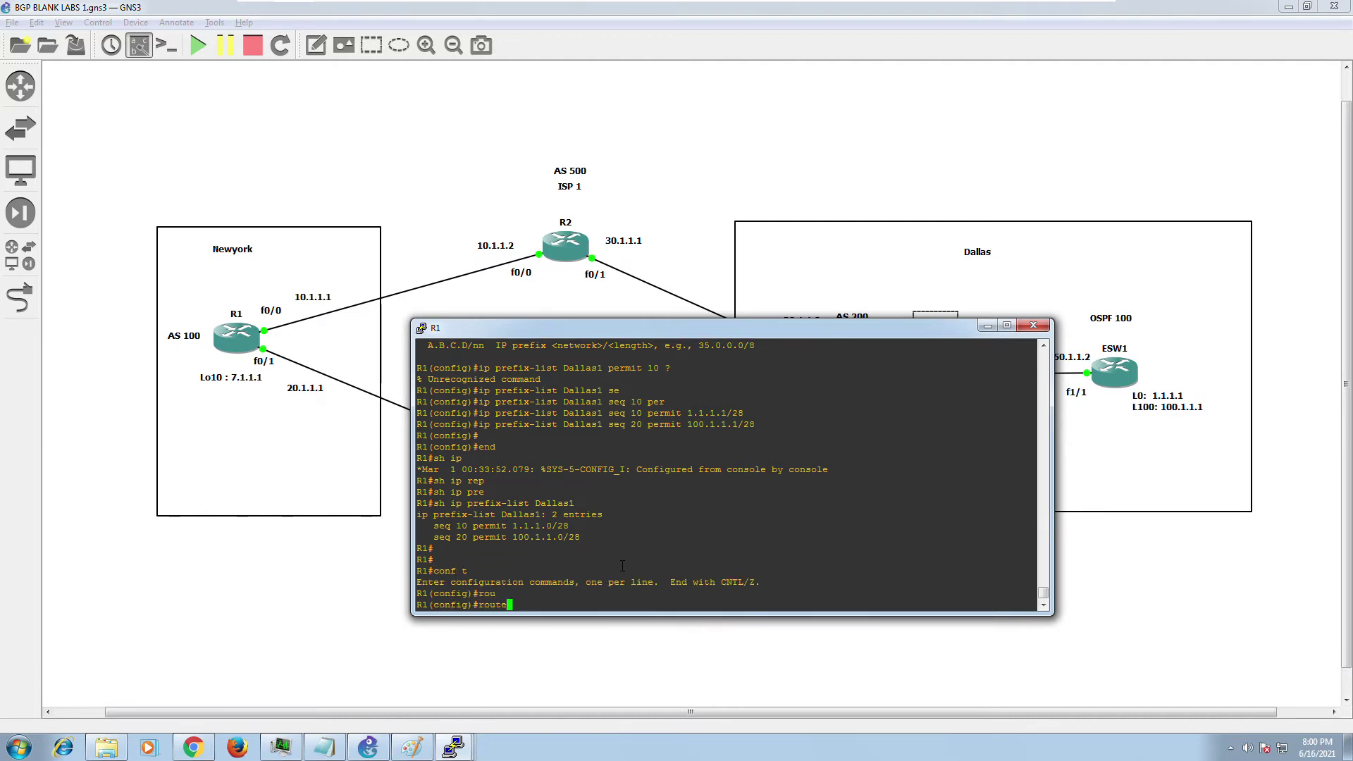
text(-m)
key(Tab)
text(D)
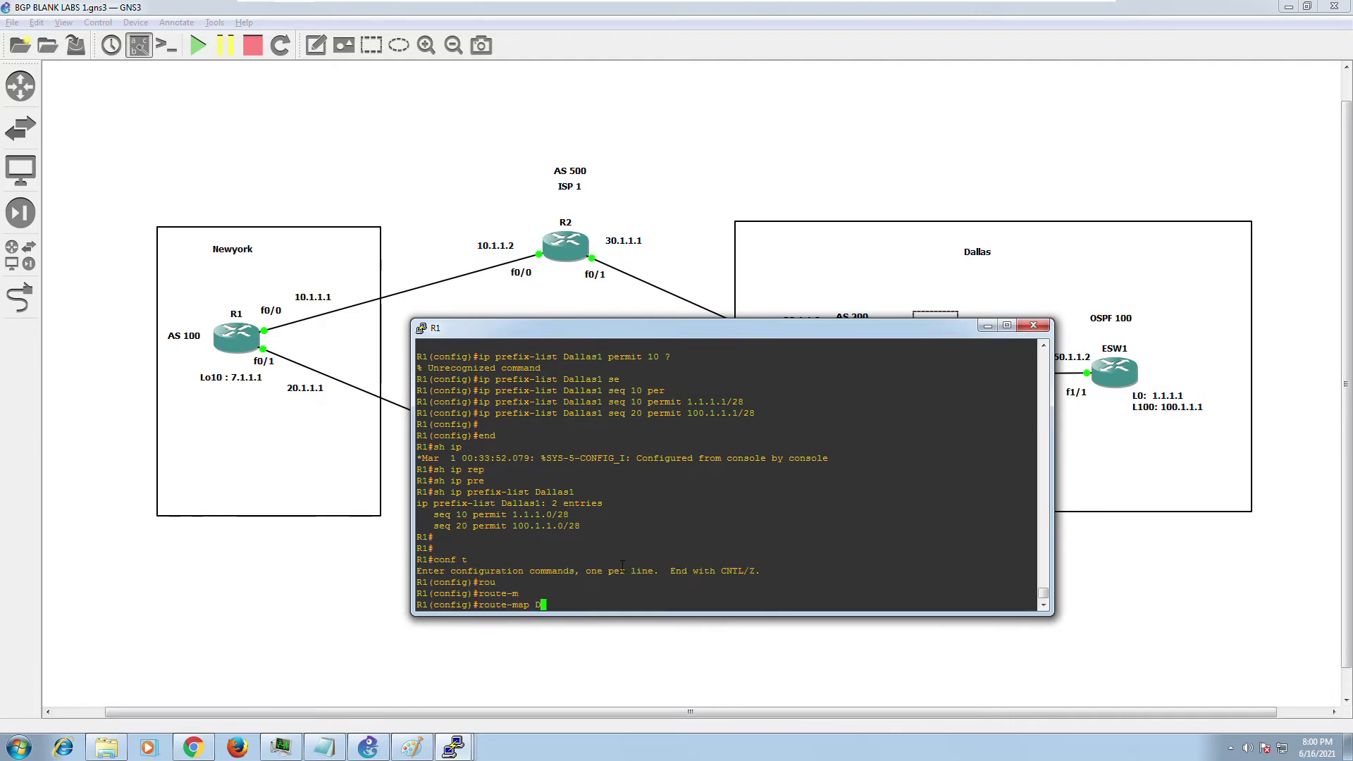
text(allas1)
key(Return)
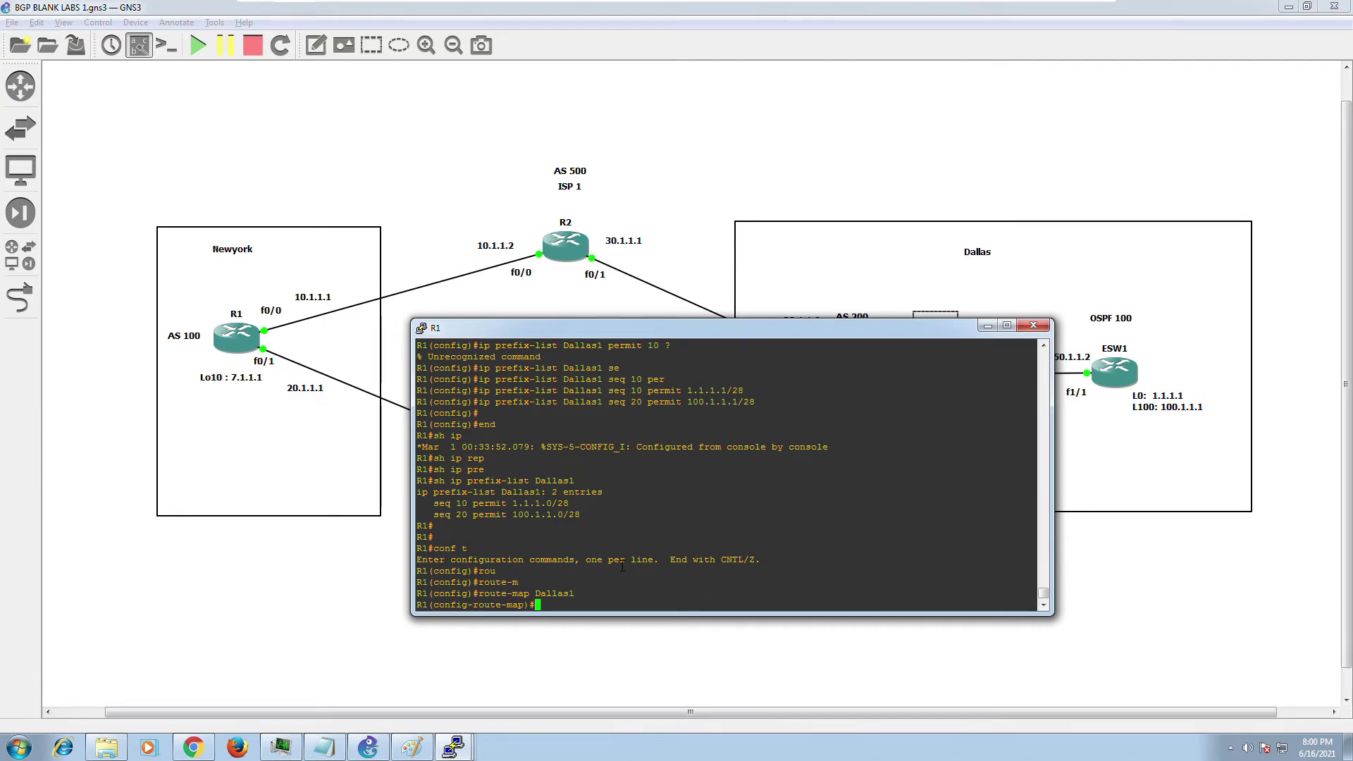
Try to add 'permit' to the recalled route-map line, then abandon it and exit with 'end'.
key(Up)
text(per)
key(Tab)
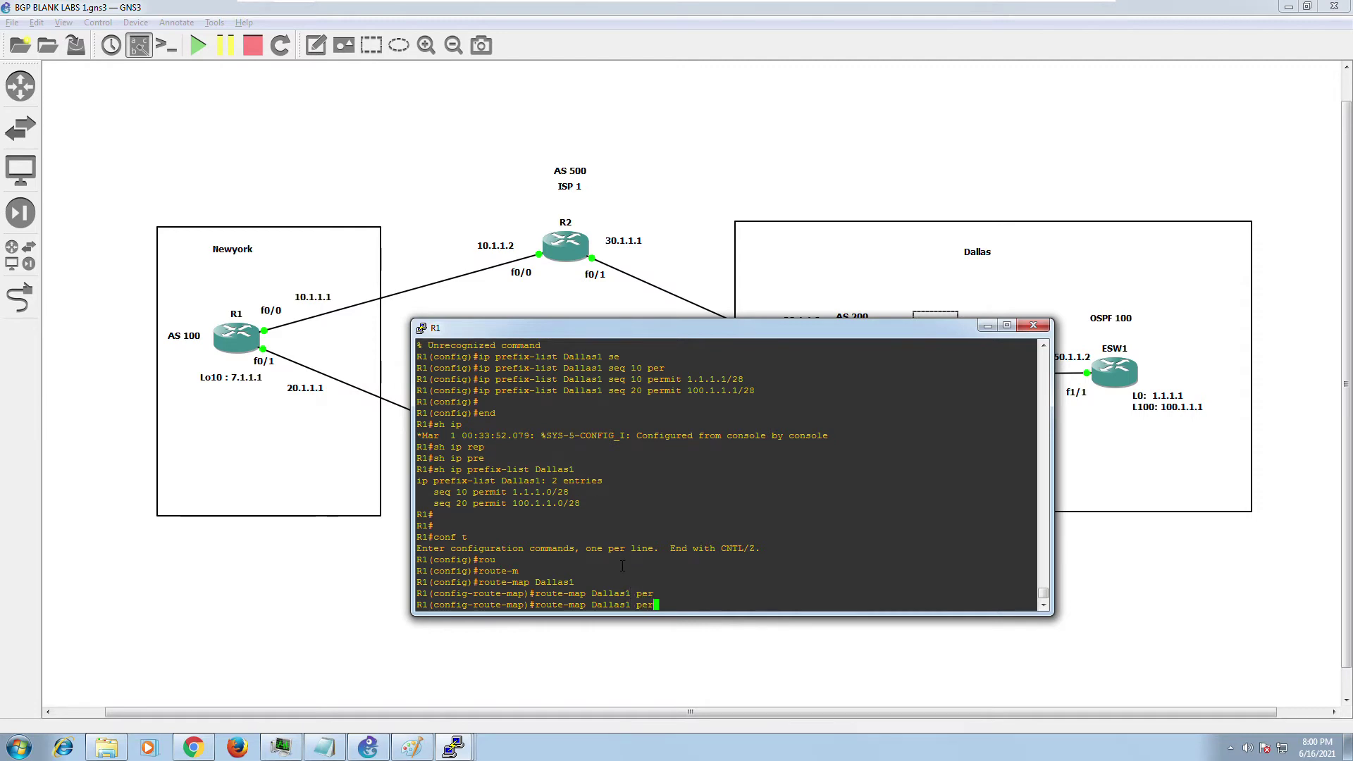
key(BackSpace)
text(rmi)
key(Tab)
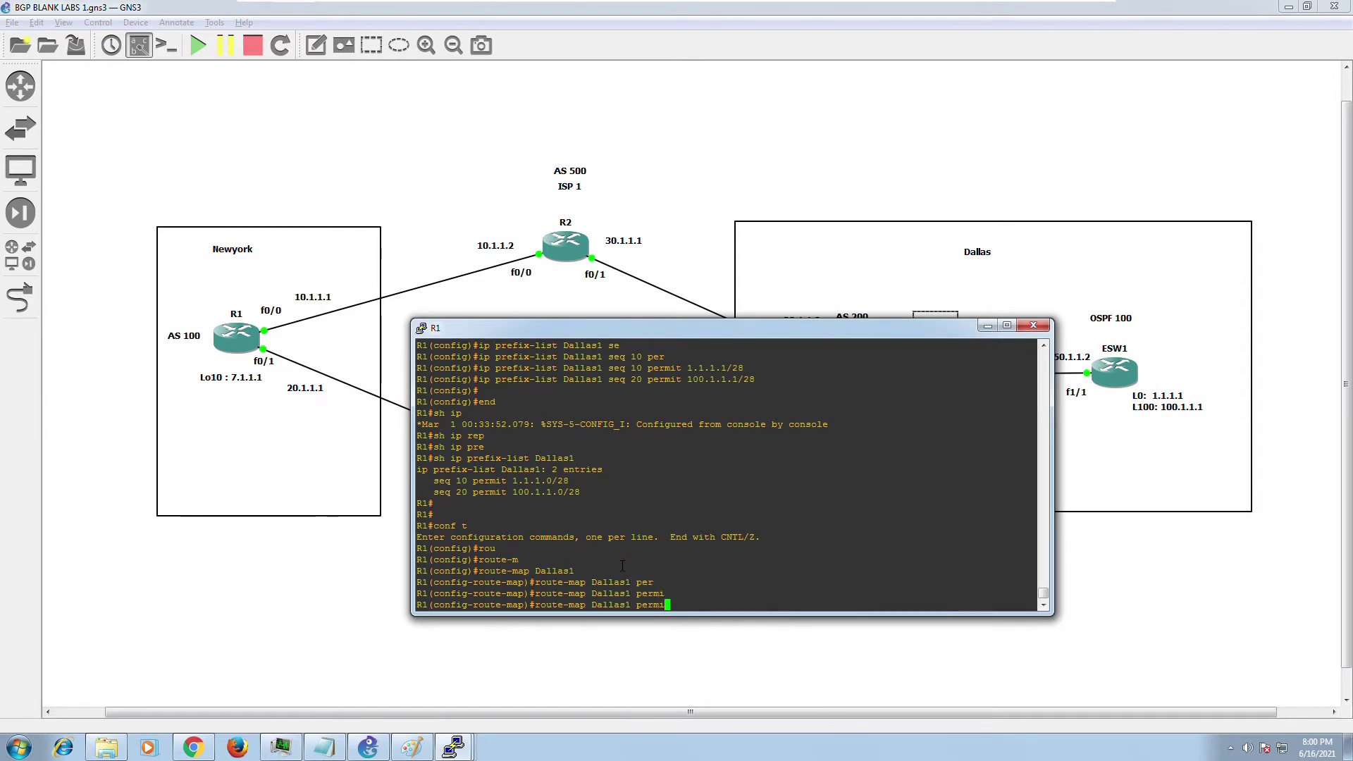
key(BackSpace)
key(BackSpace)
key(BackSpace)
key(BackSpace)
key(BackSpace)
key(BackSpace)
key(BackSpace)
key(BackSpace)
key(BackSpace)
key(BackSpace)
key(BackSpace)
key(BackSpace)
key(BackSpace)
key(BackSpace)
key(BackSpace)
key(BackSpace)
key(BackSpace)
key(BackSpace)
key(BackSpace)
key(BackSpace)
key(BackSpace)
key(BackSpace)
key(BackSpace)
text(end)
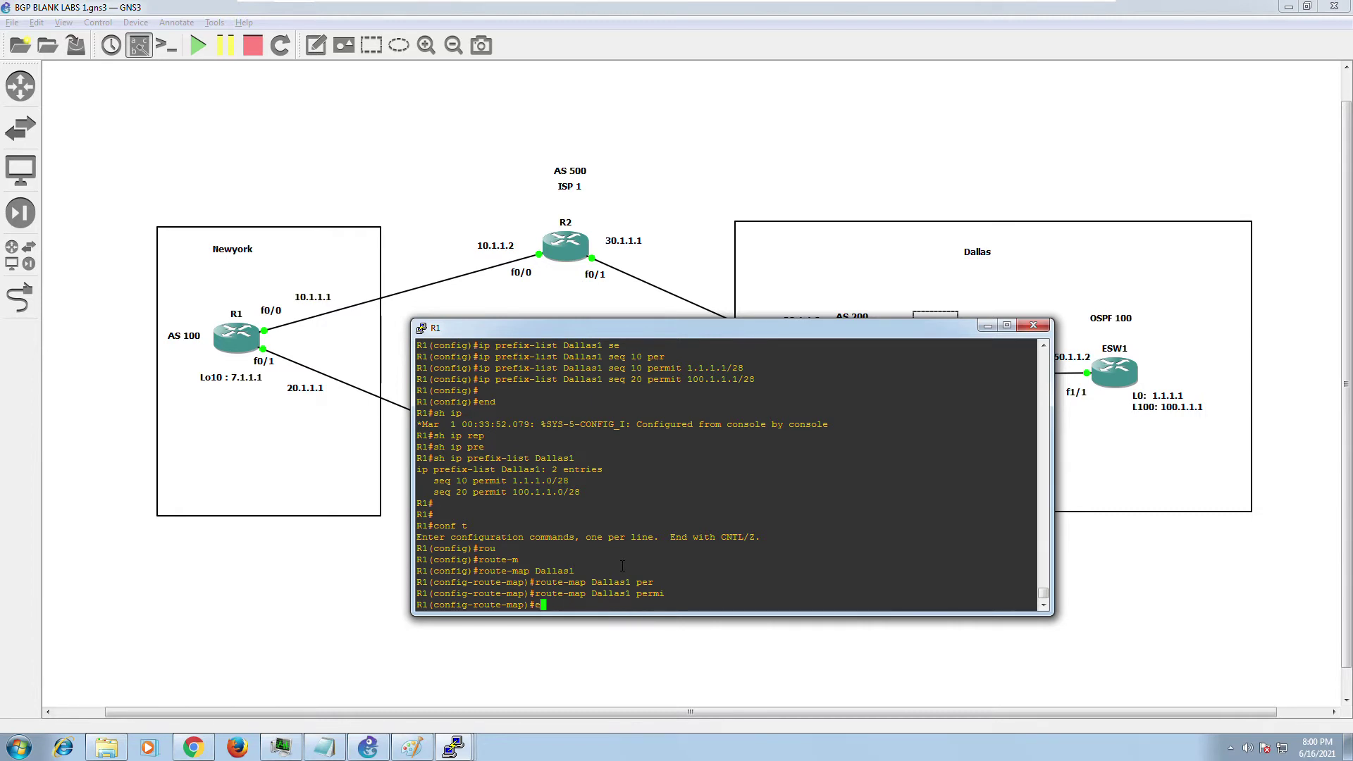
key(Return)
Re-enter configuration mode and open route-map Dallas1 permit 10.
text(conf t)
key(Return)
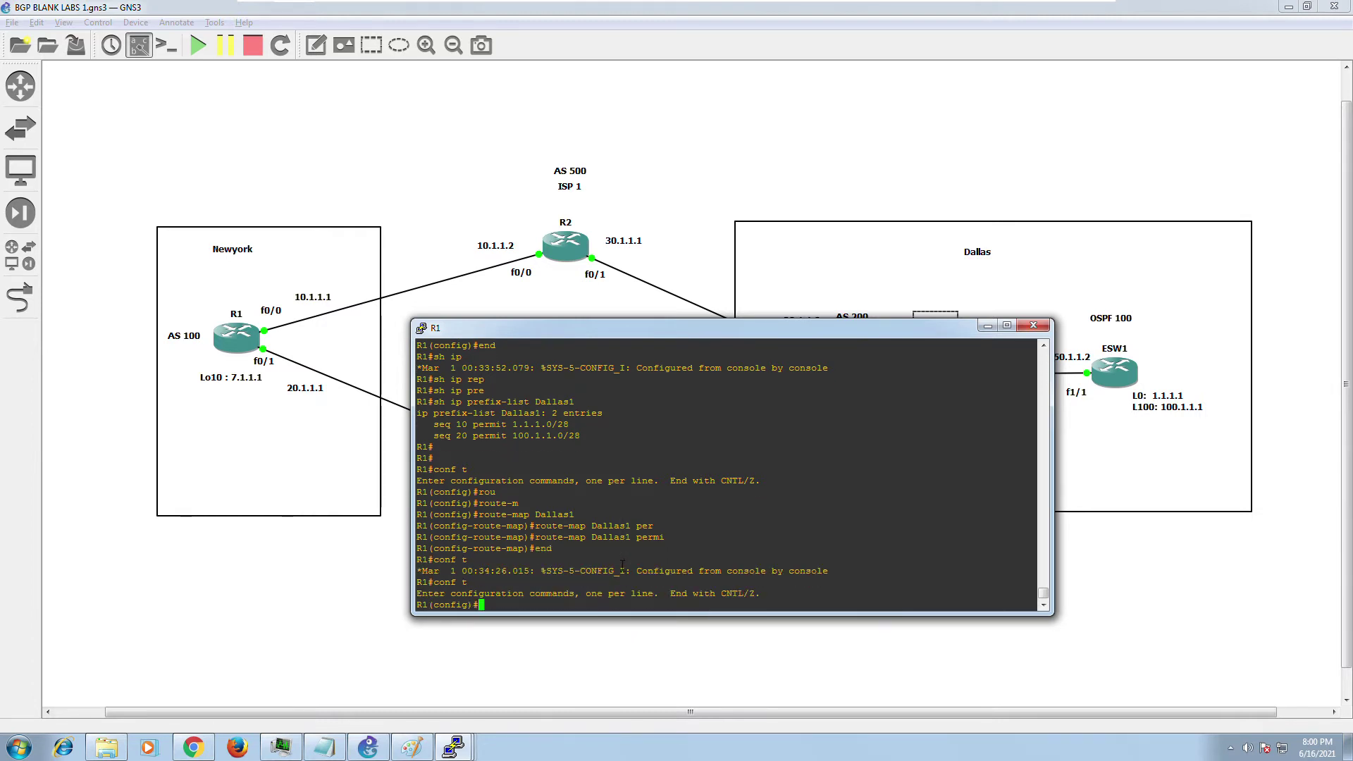
text(route-map Dallas1)
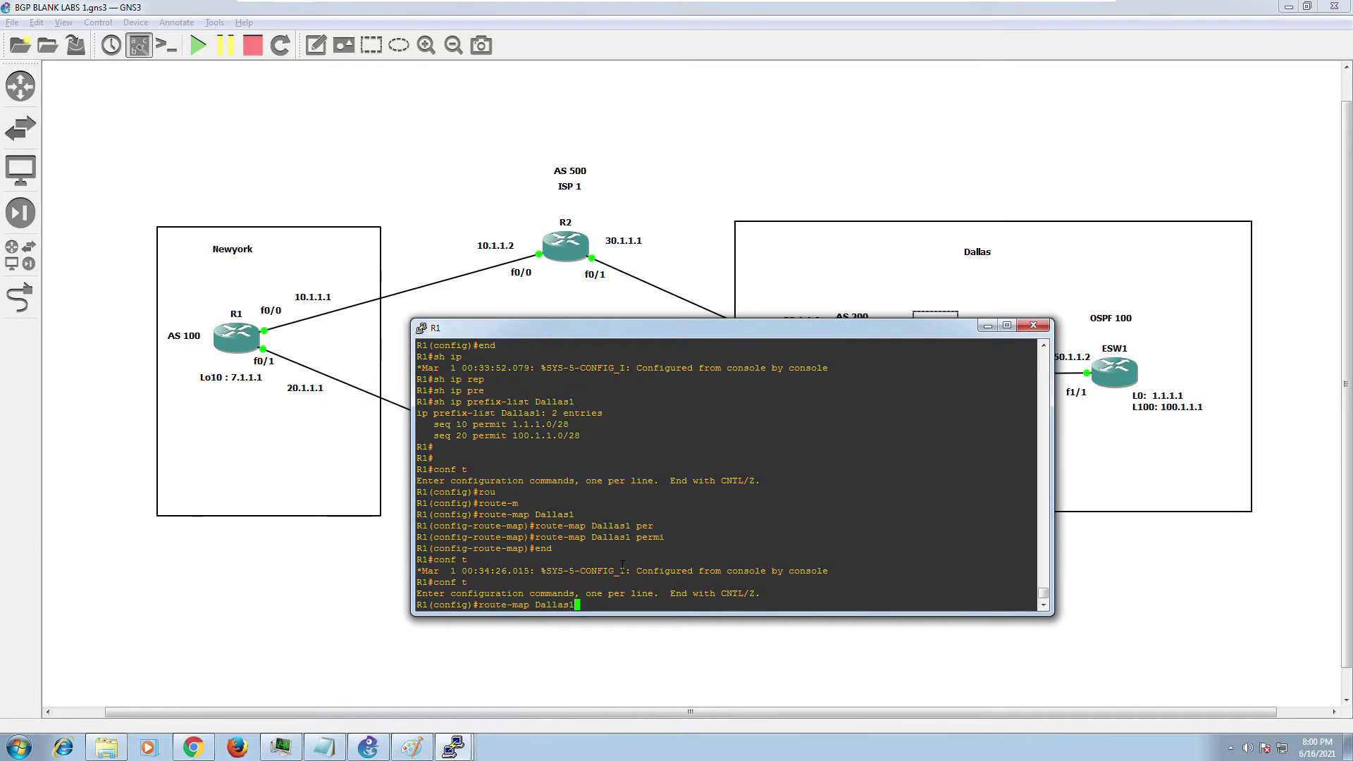
text( per)
key(Tab)
text(10)
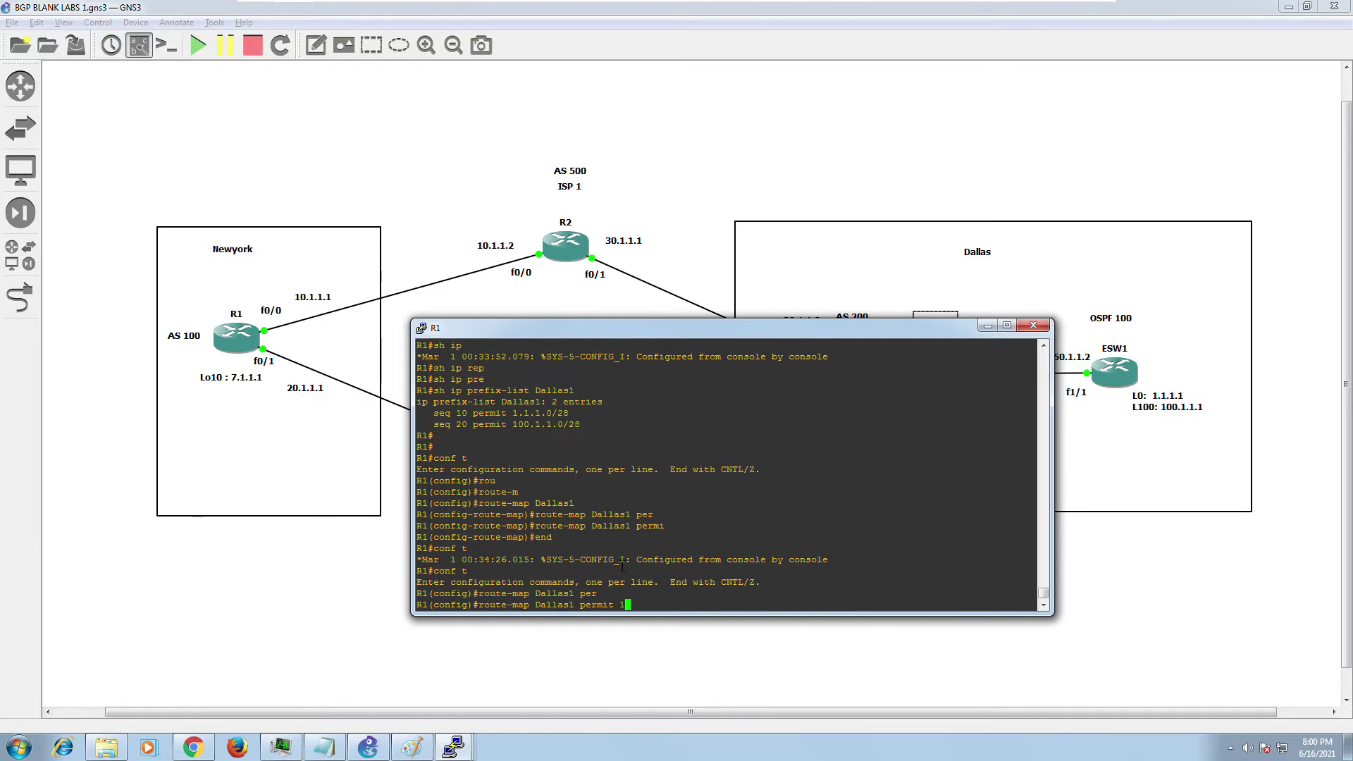
key(Return)
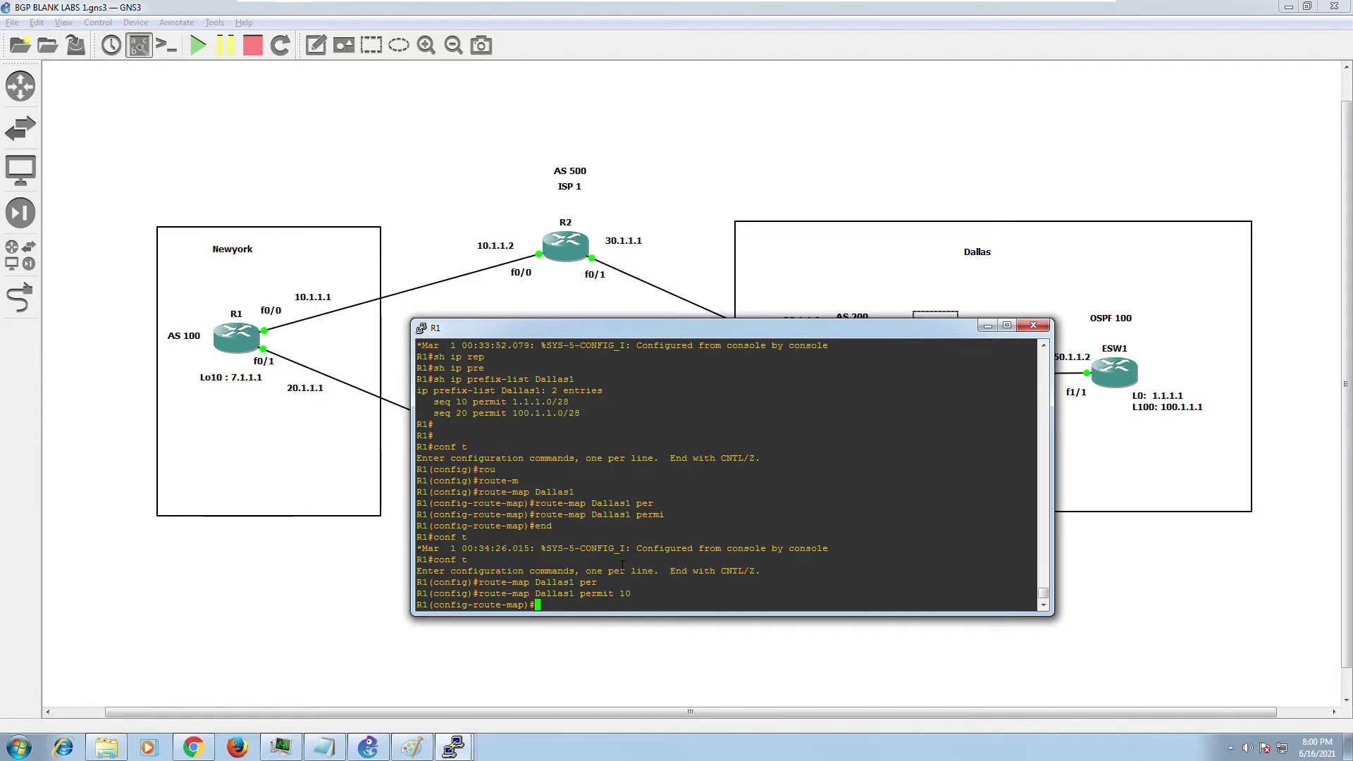
Add 'match ip address prefix-list Dallas1' to the route-map.
text(mat)
key(Tab)
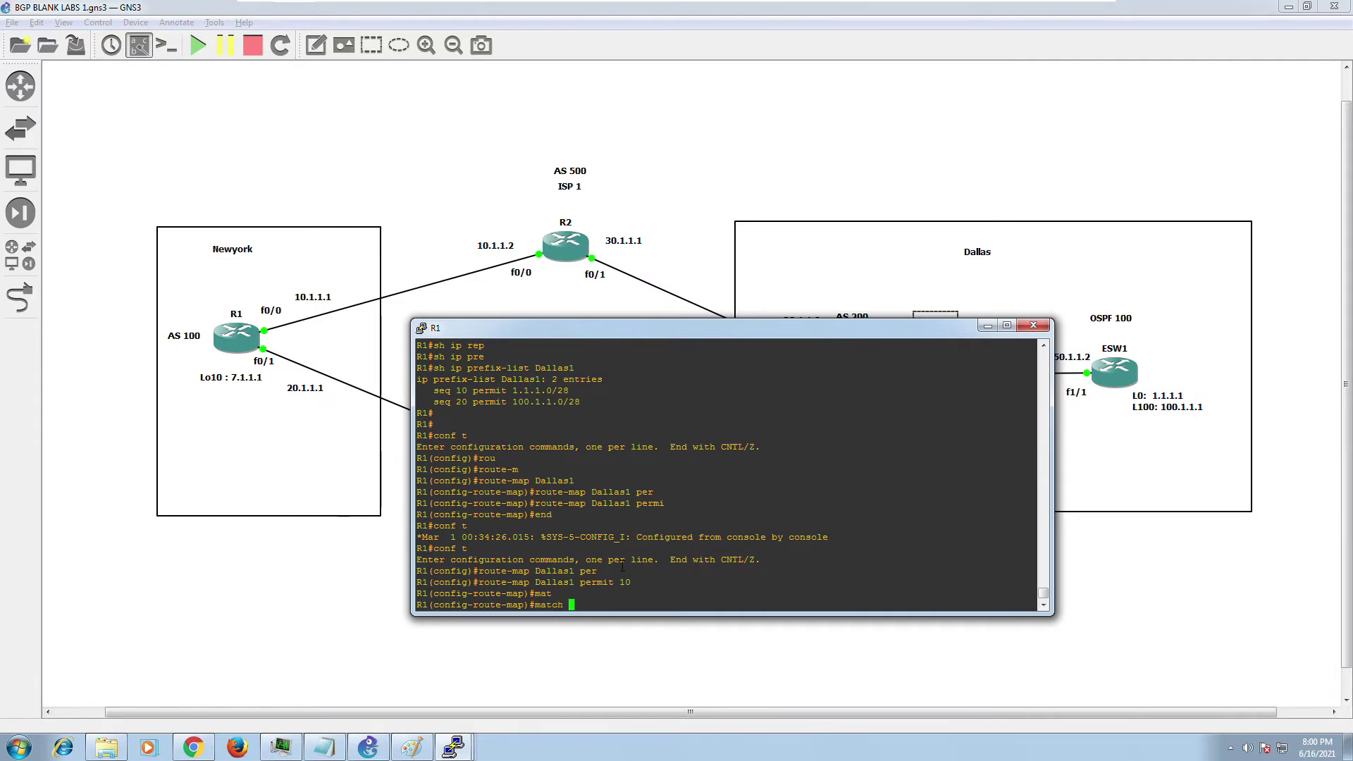
text(ip add)
key(Tab)
text(prewe)
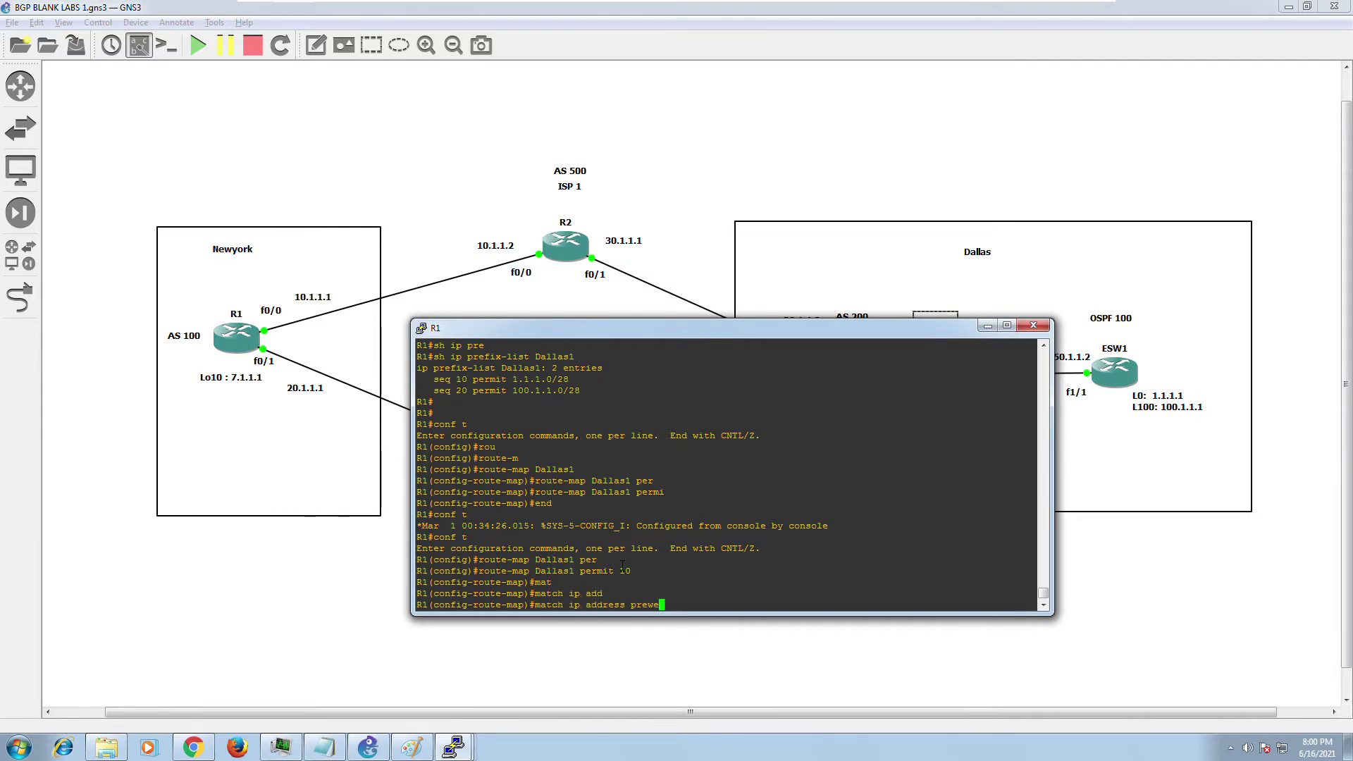
key(Tab)
key(BackSpace)
key(BackSpace)
text(f)
key(Tab)
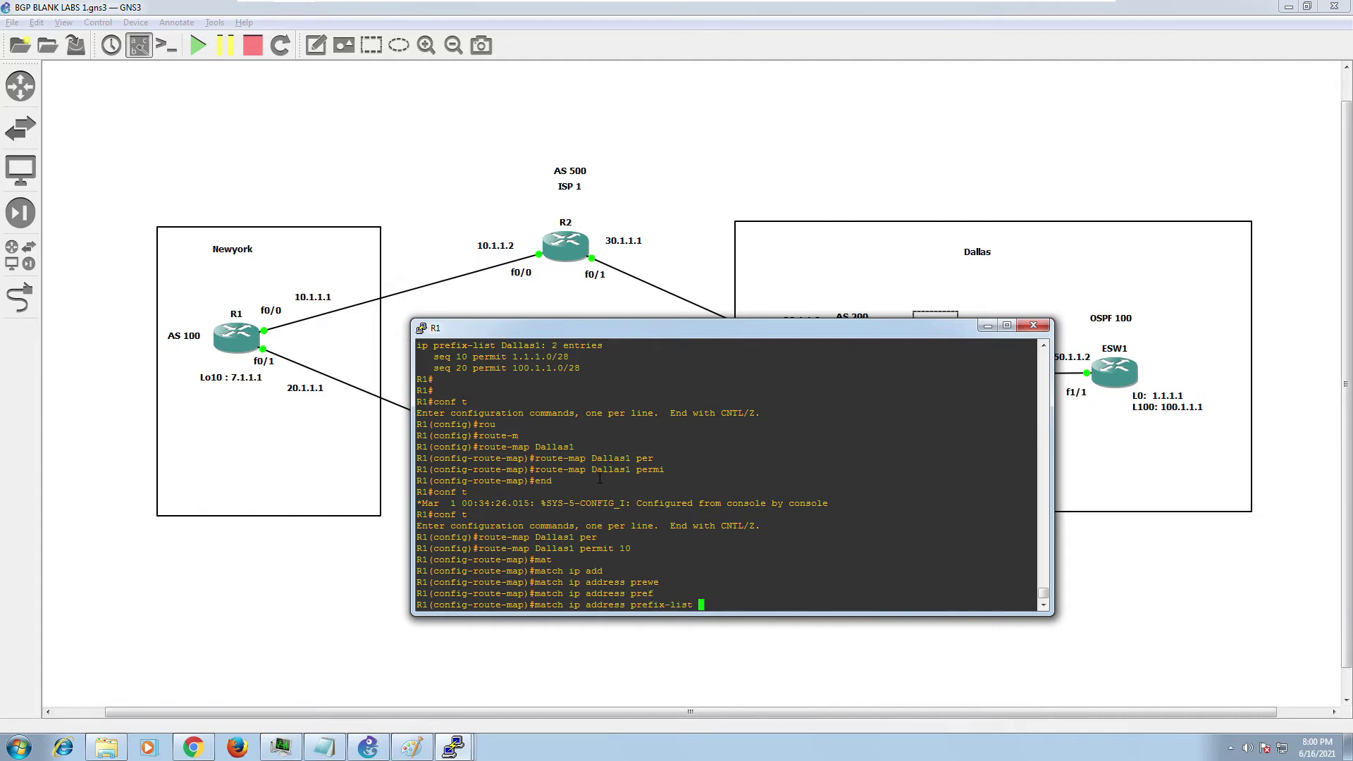
drag(587, 470, 637, 478)
right_click(778, 504)
right_click(778, 505)
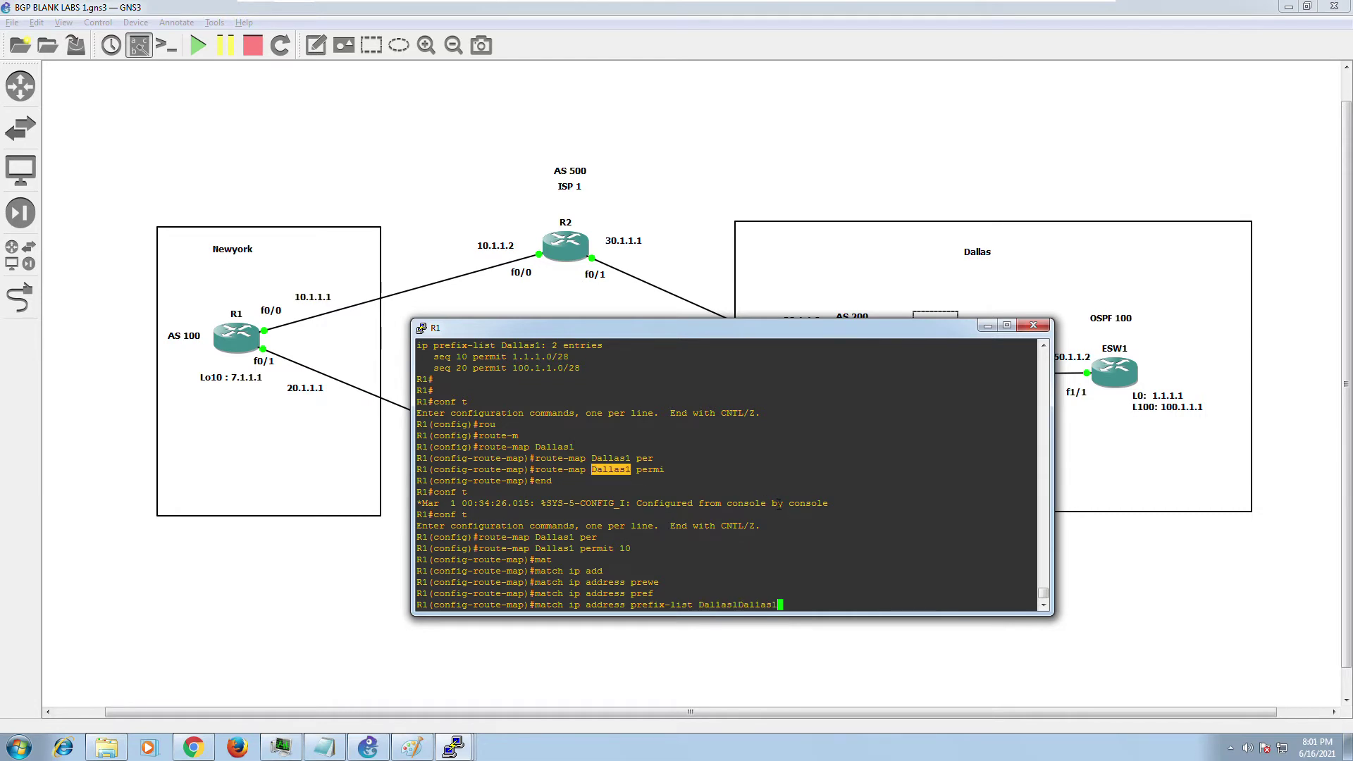
key(BackSpace)
key(BackSpace)
key(BackSpace)
key(BackSpace)
key(BackSpace)
key(BackSpace)
key(BackSpace)
key(Return)
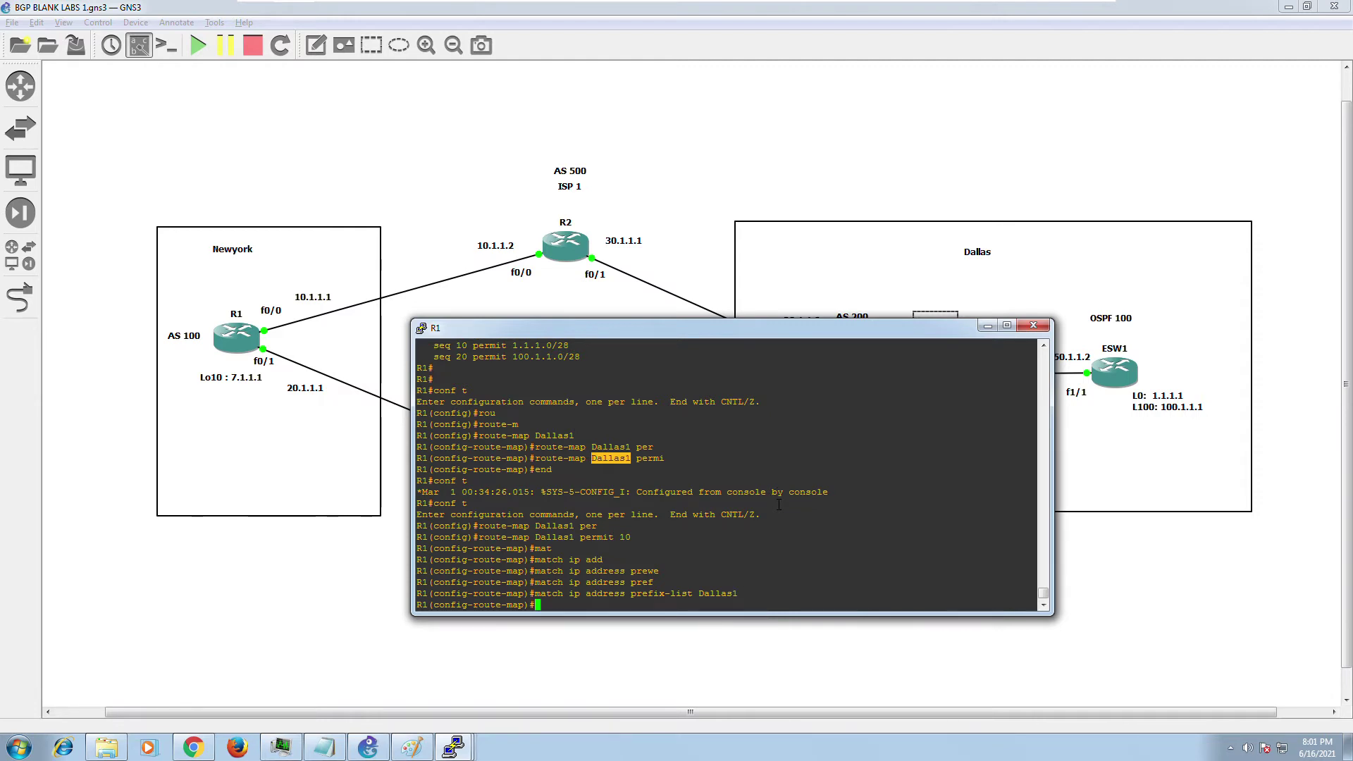
text(set)
key(Tab)
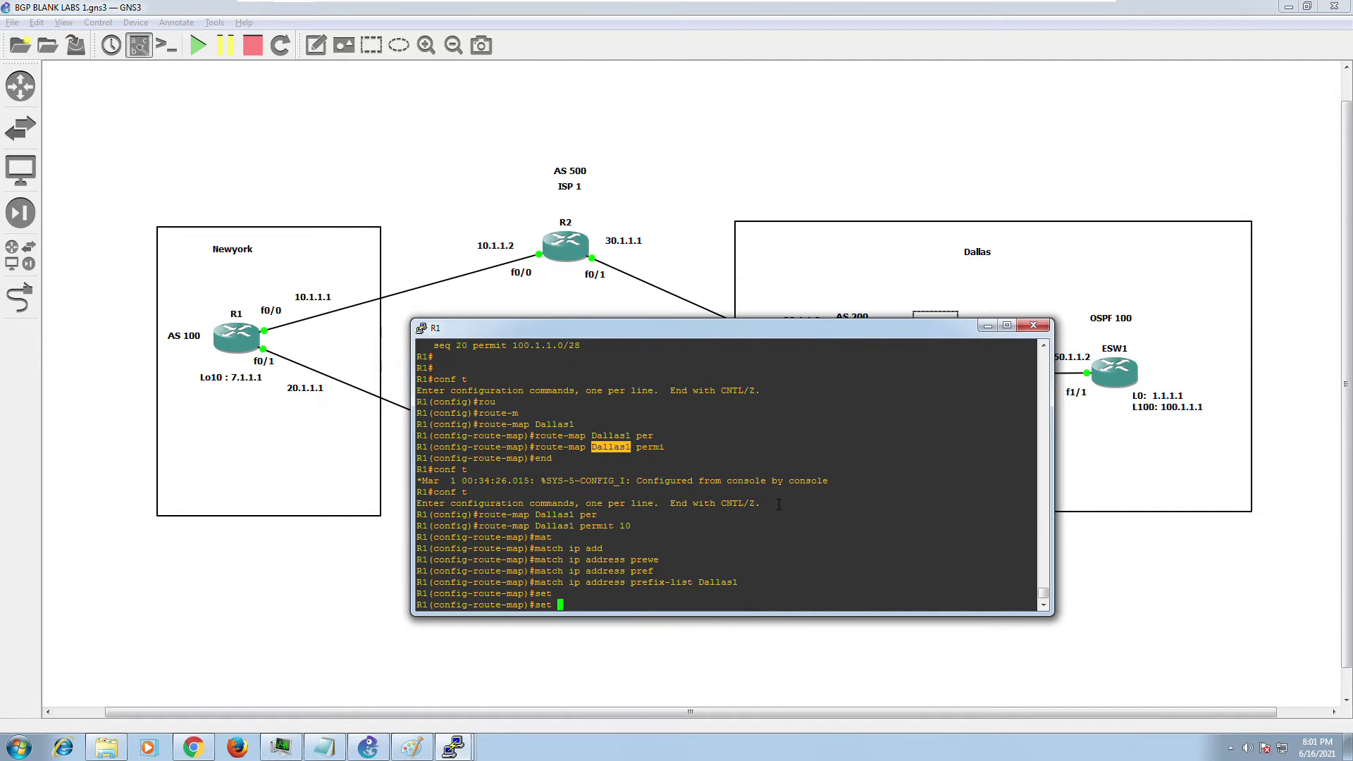
text(as)
key(Tab)
text(pre)
key(Tab)
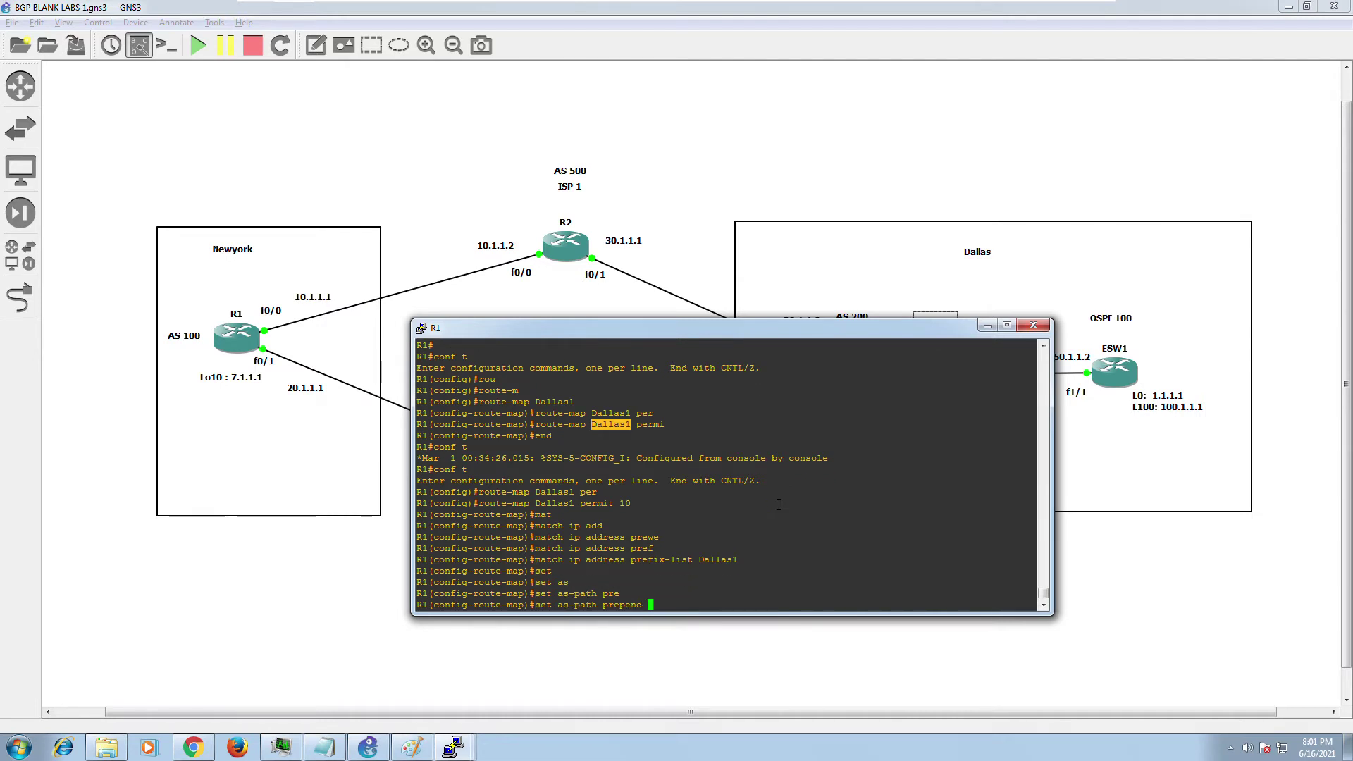
scroll(673, 506, up, 8)
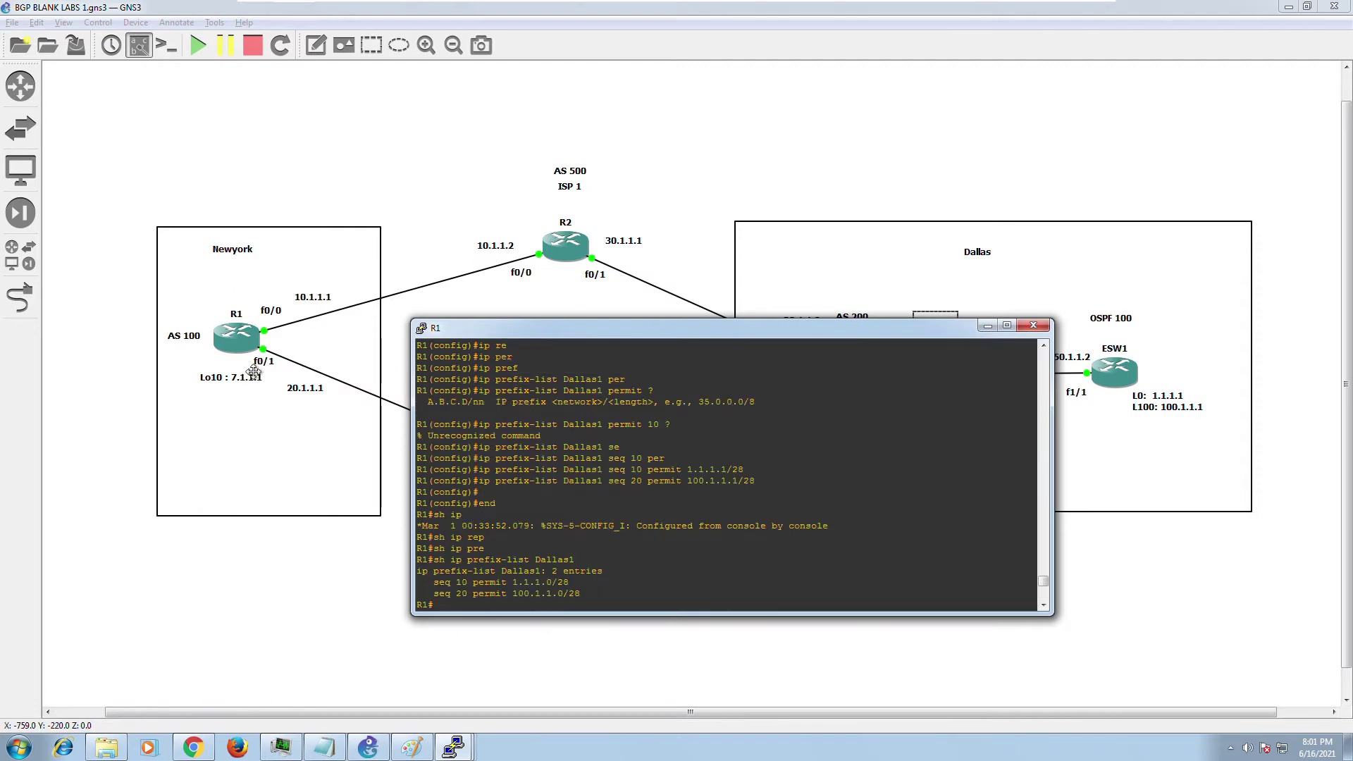
scroll(680, 560, down, 8)
text(100)
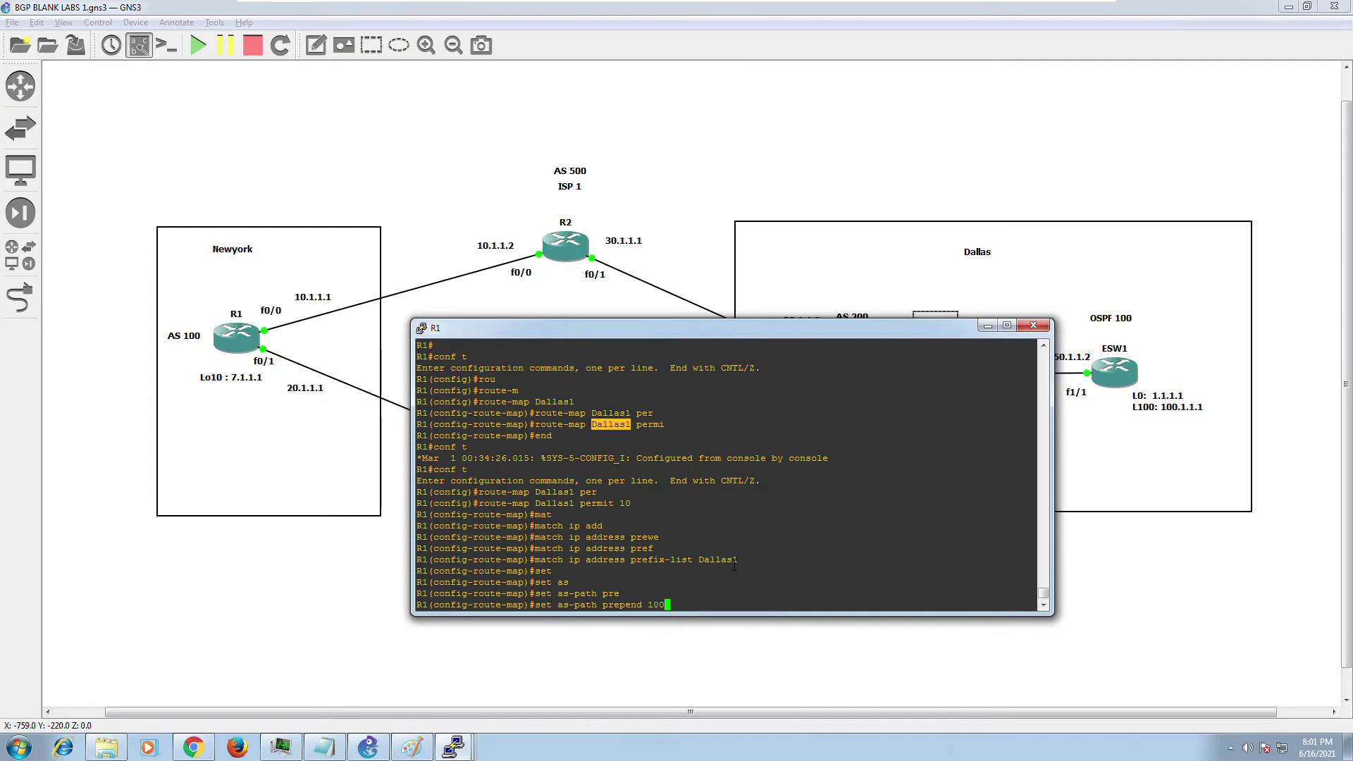
text( 100 100 100)
key(Return)
text(end)
key(Return)
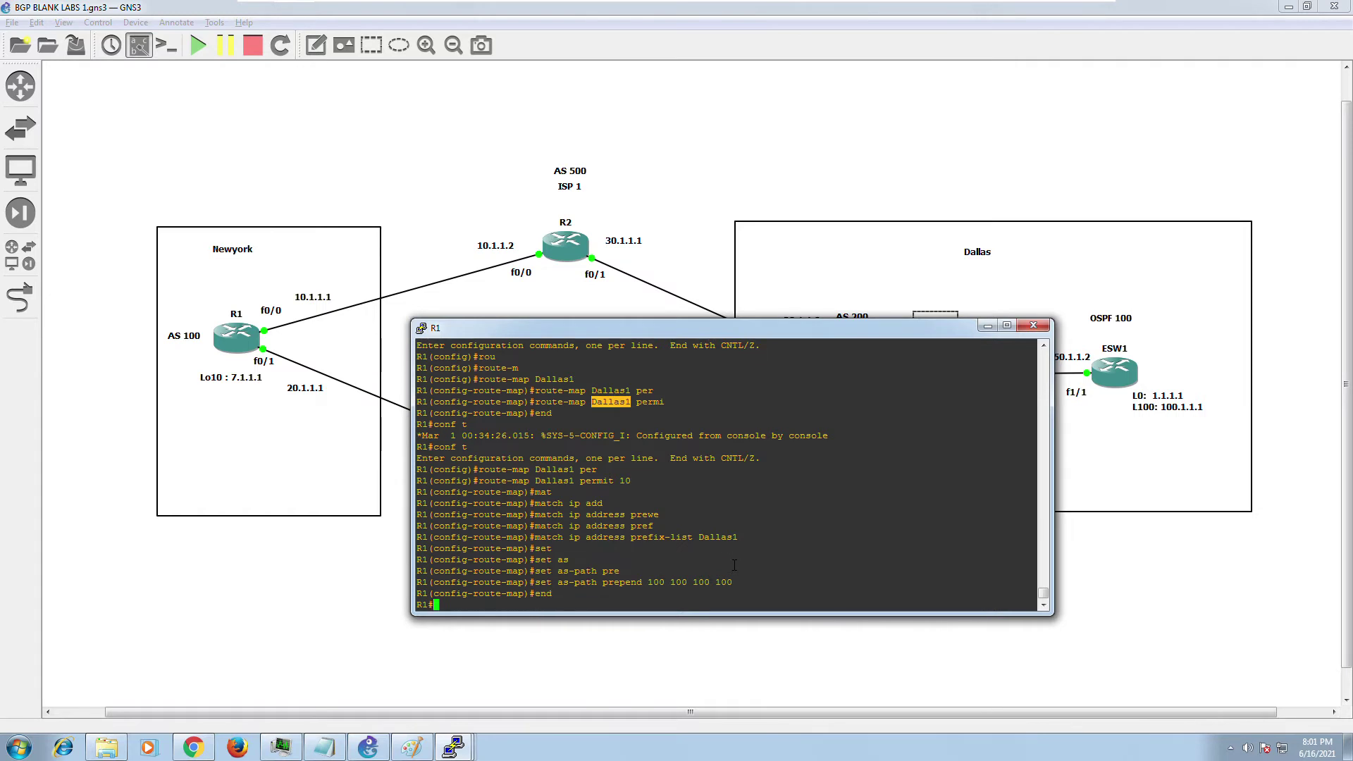
key(Return)
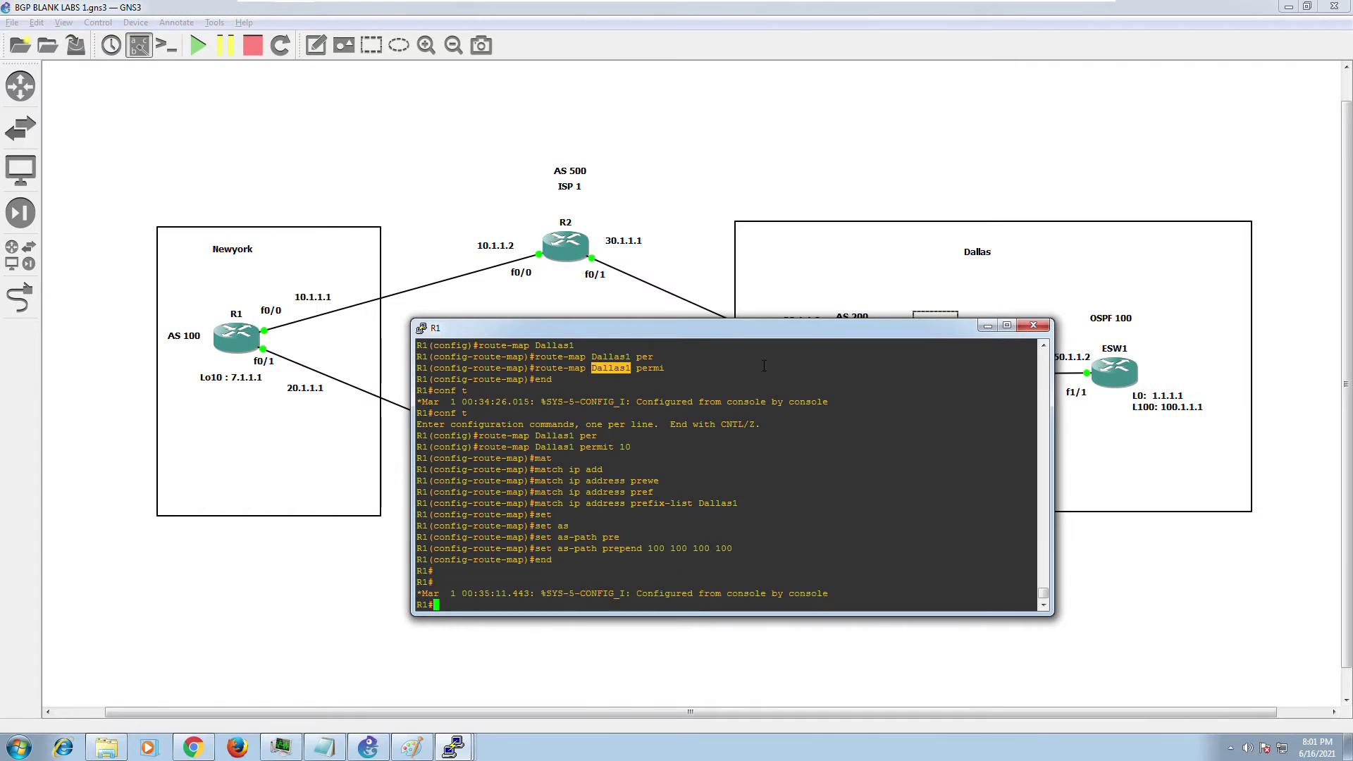
Highlight prefix-list Dallas1 and its permitted 1.1.1.0/28 and 100.1.1.0/28 prefixes.
scroll(734, 565, up, 4)
scroll(471, 451, down, 4)
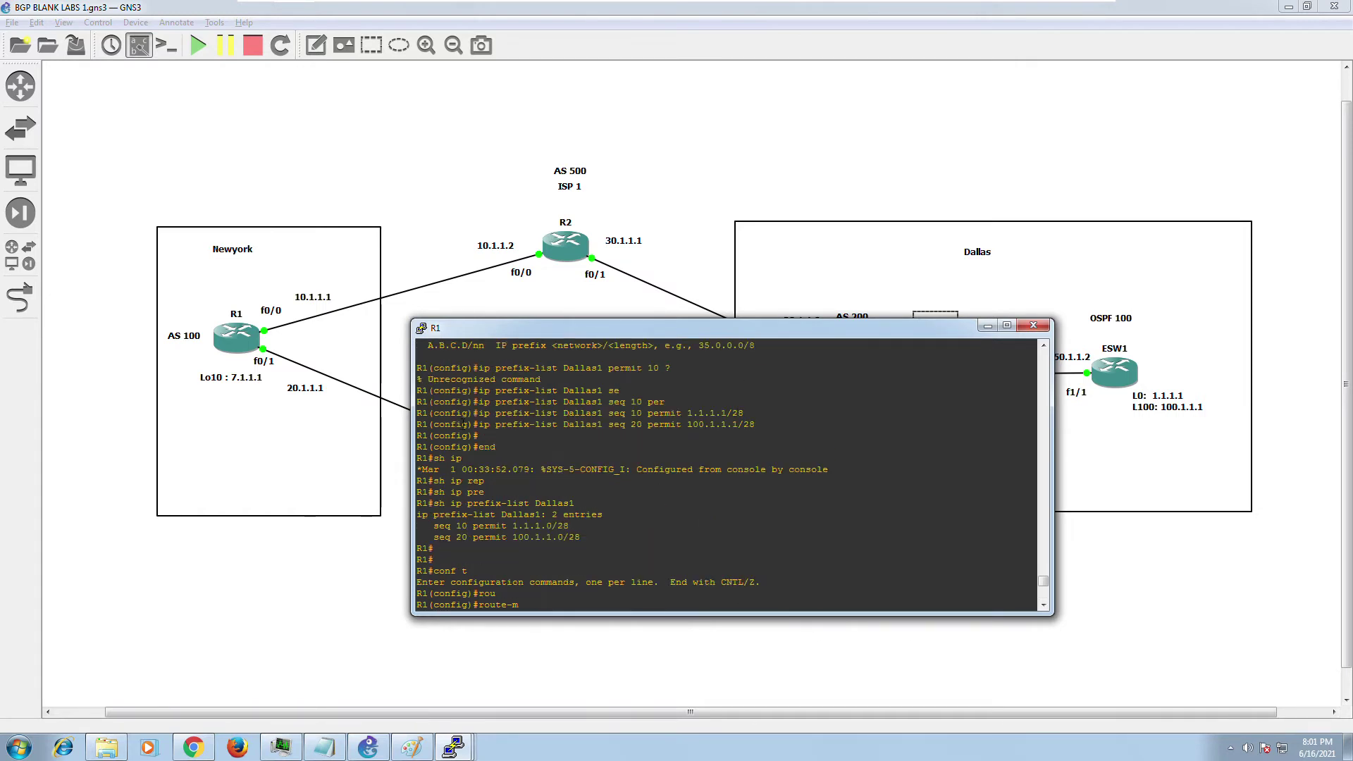
scroll(466, 479, up, 4)
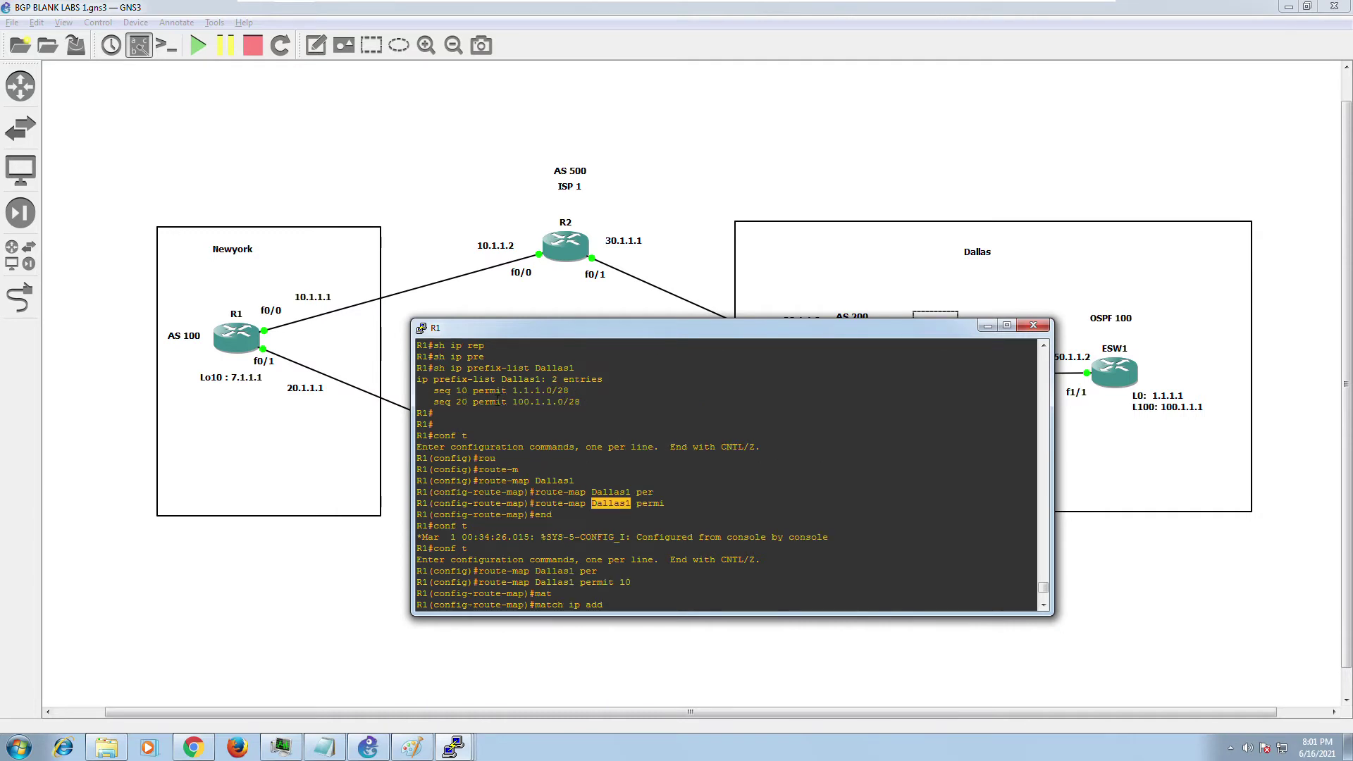
click(437, 390)
drag(501, 380, 553, 391)
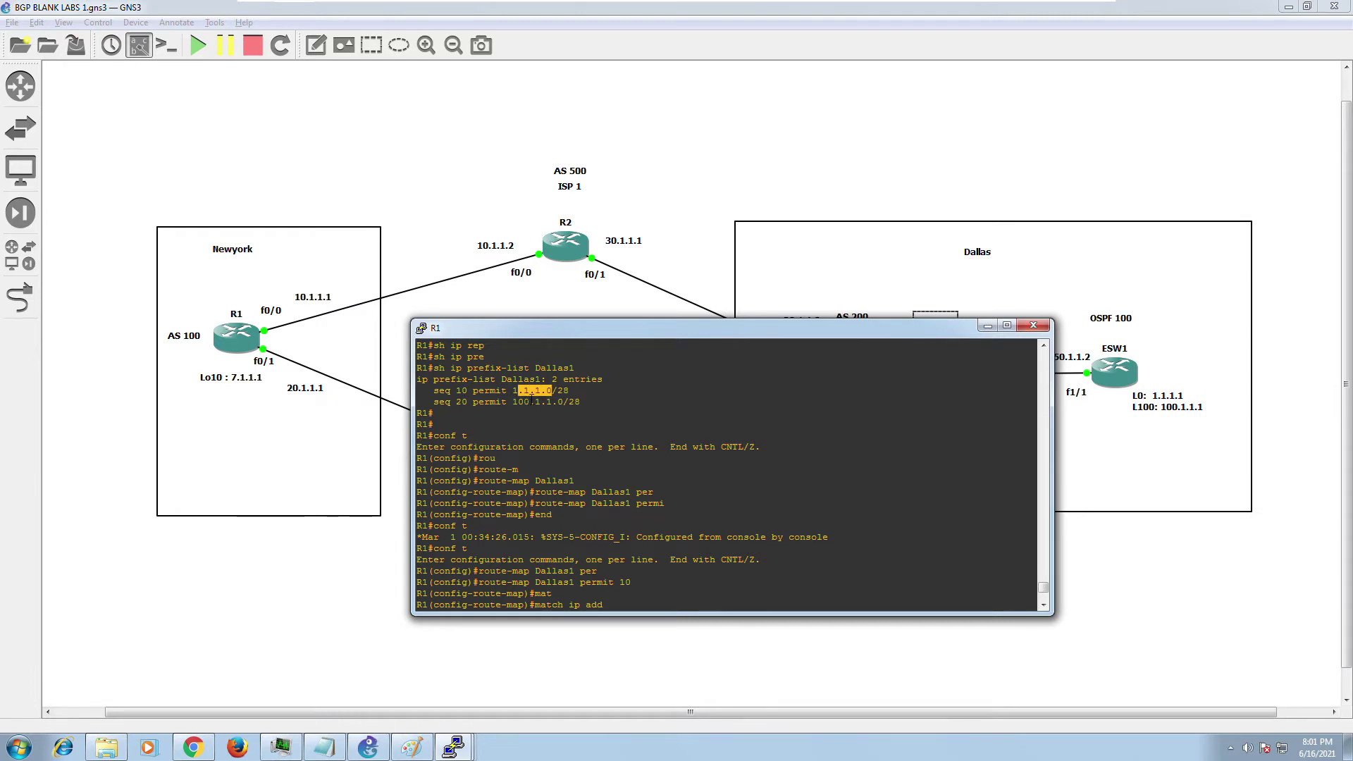
drag(514, 390, 546, 401)
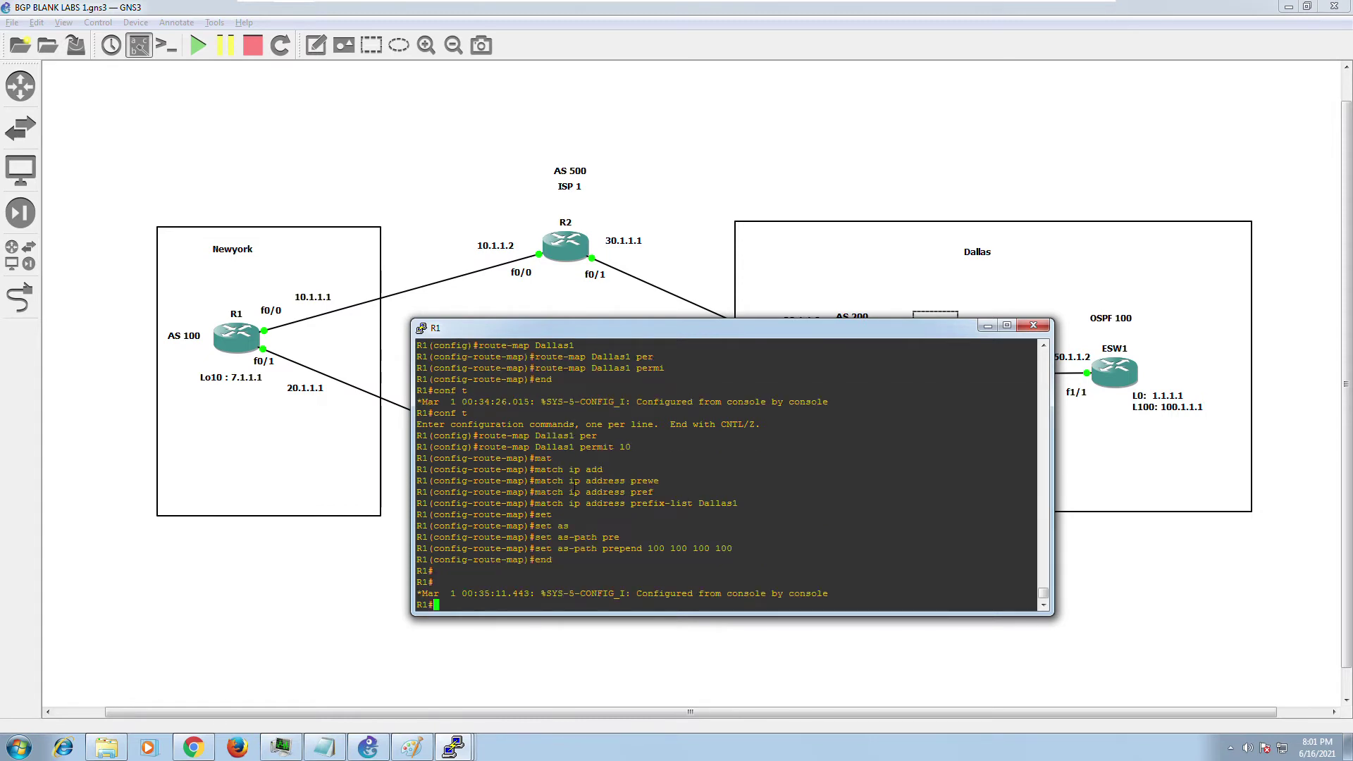
drag(540, 357, 631, 358)
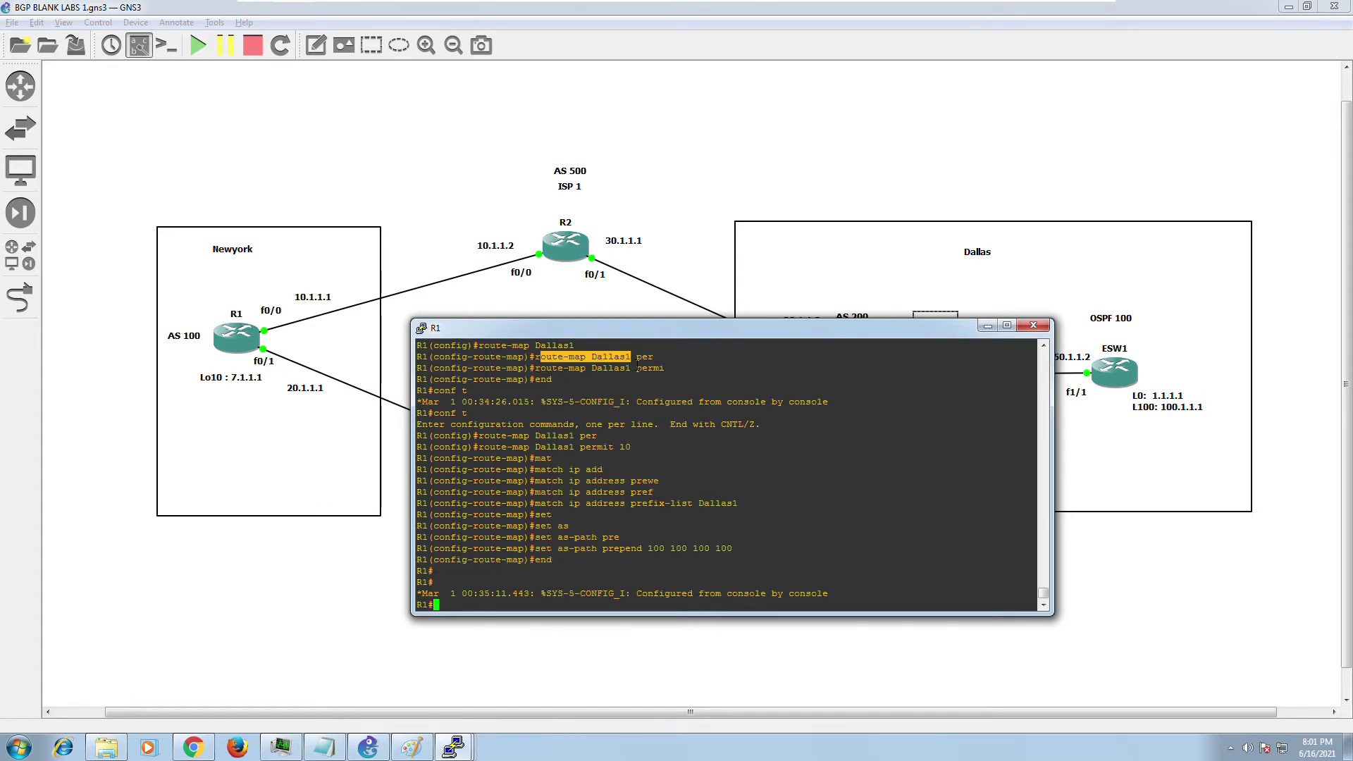
Highlight the Dallas1 permit 10 entry, its prefix-list match and prepend line, then lower the console.
scroll(594, 477, up, 4)
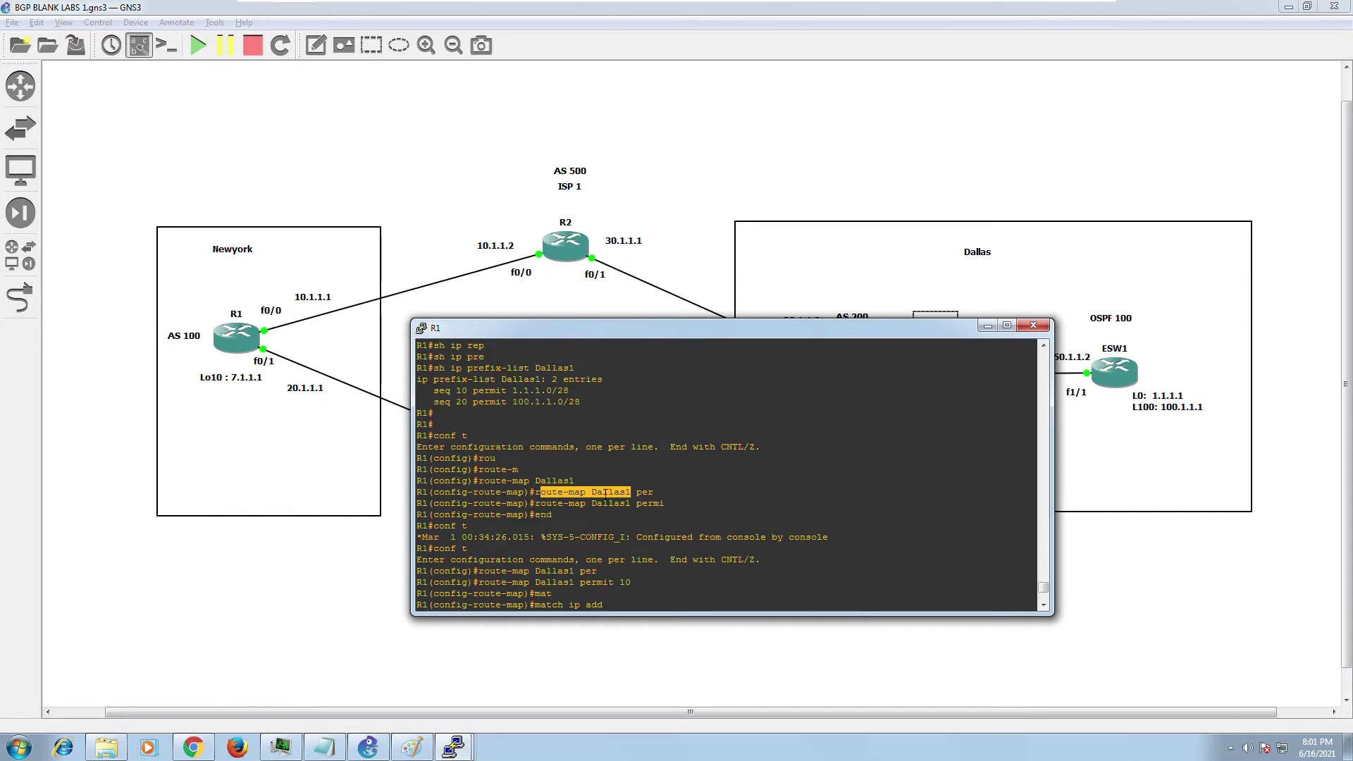
click(605, 494)
drag(588, 493, 631, 493)
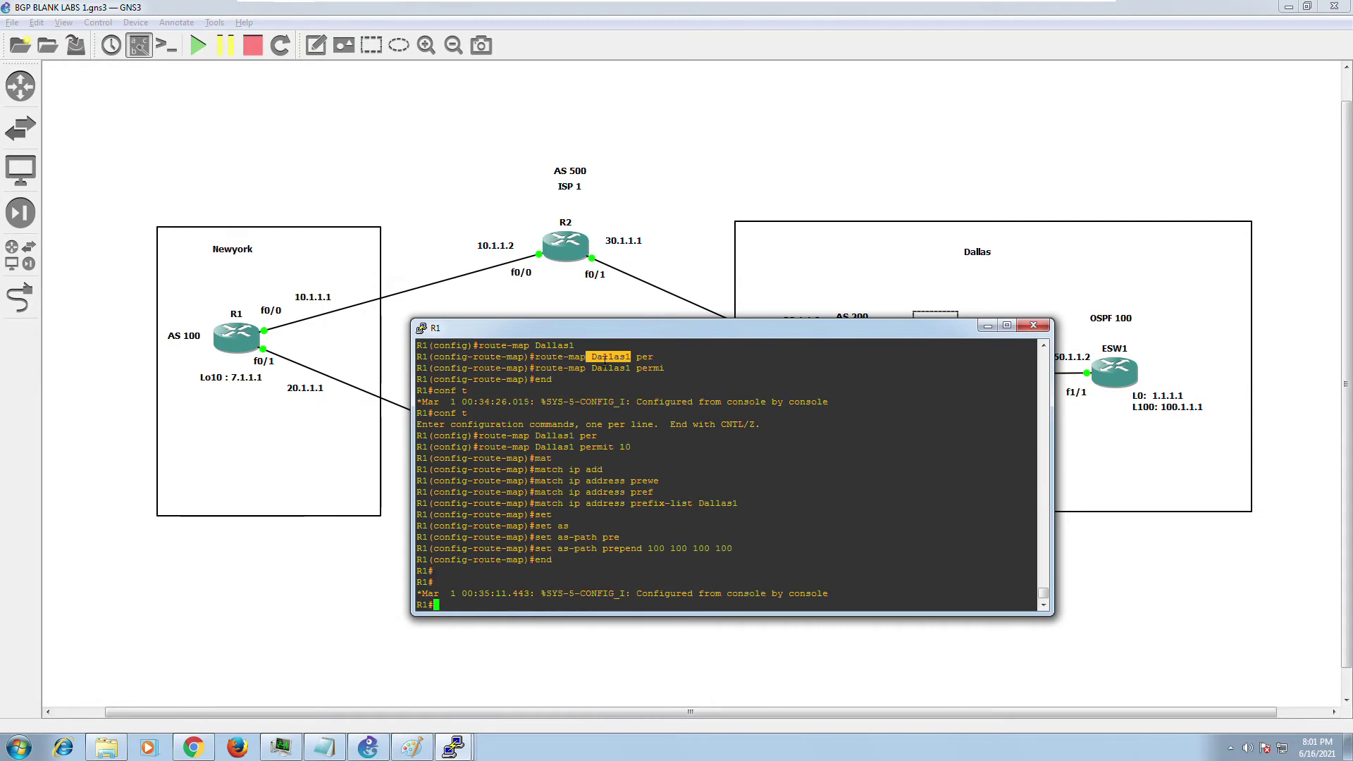
click(544, 515)
drag(535, 451, 632, 453)
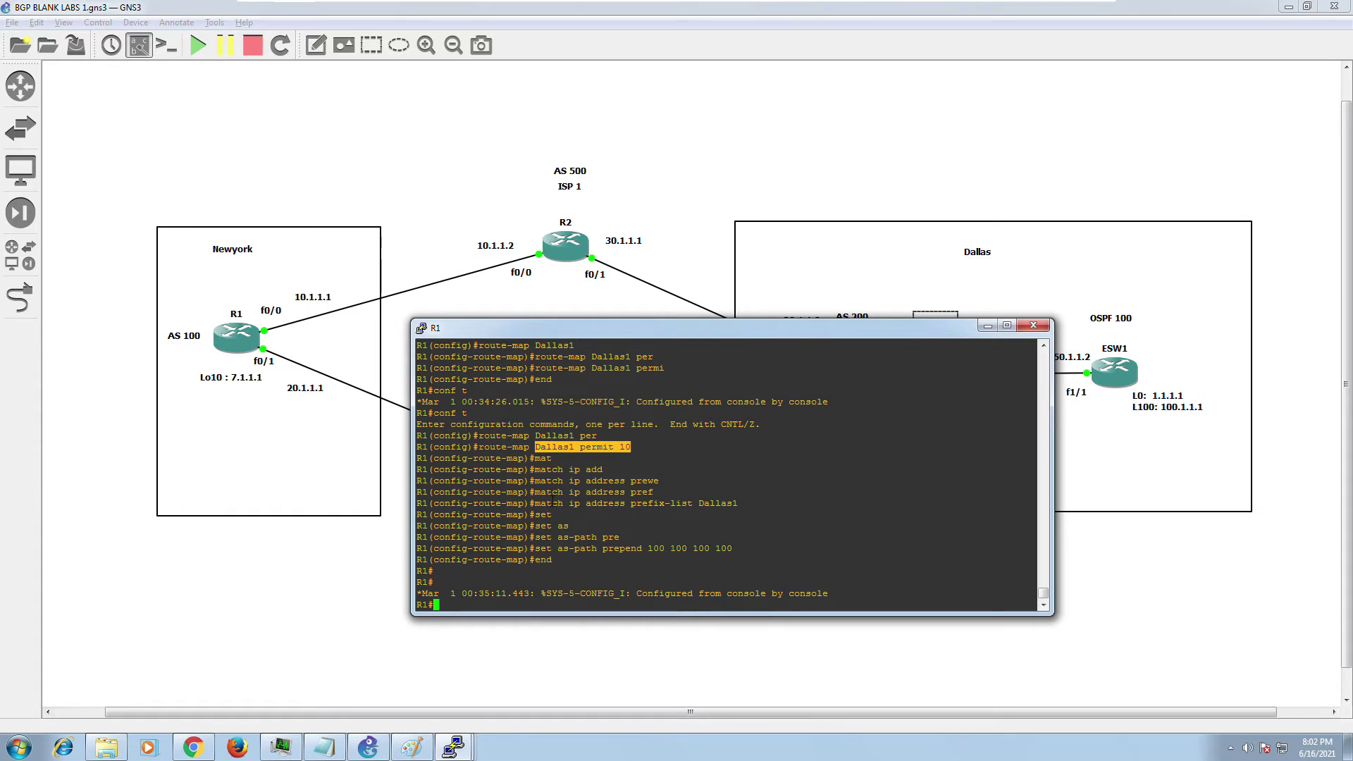
drag(530, 504, 739, 510)
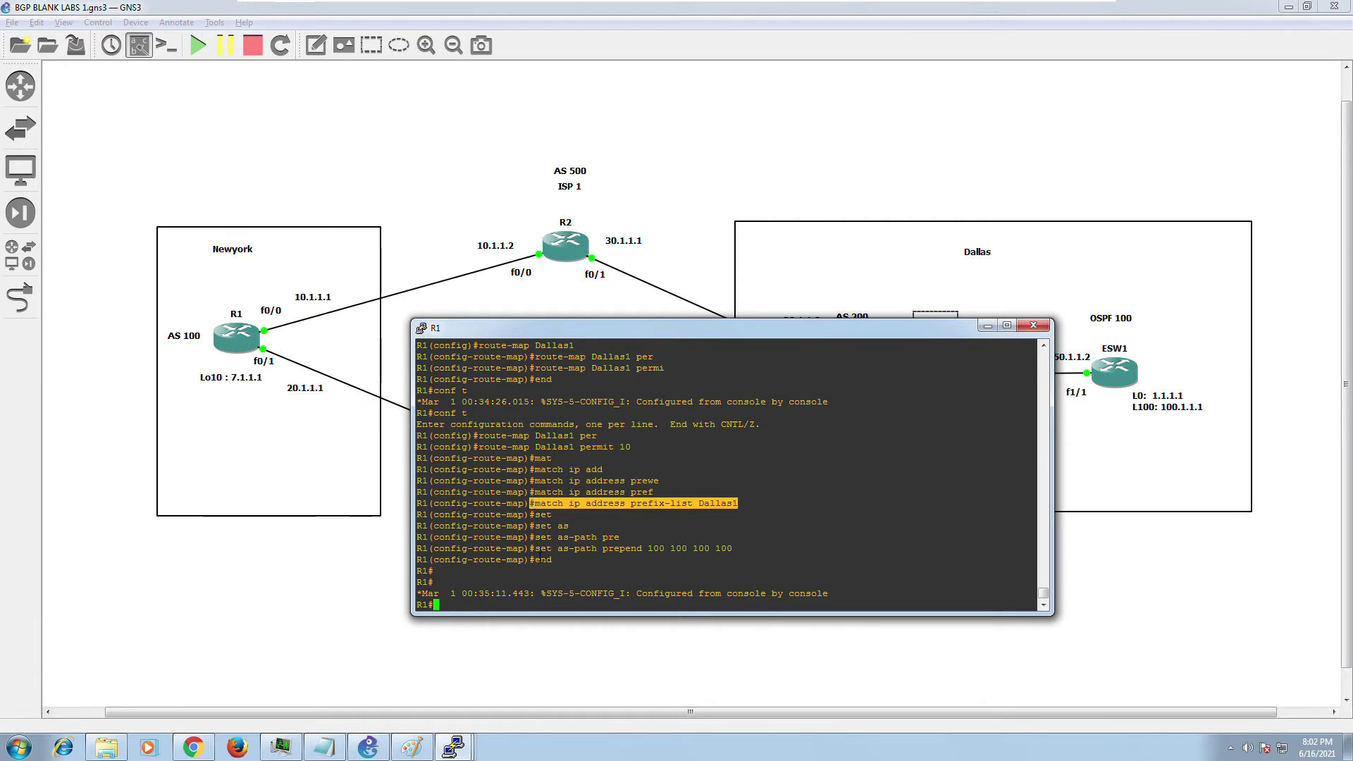
drag(530, 549, 739, 550)
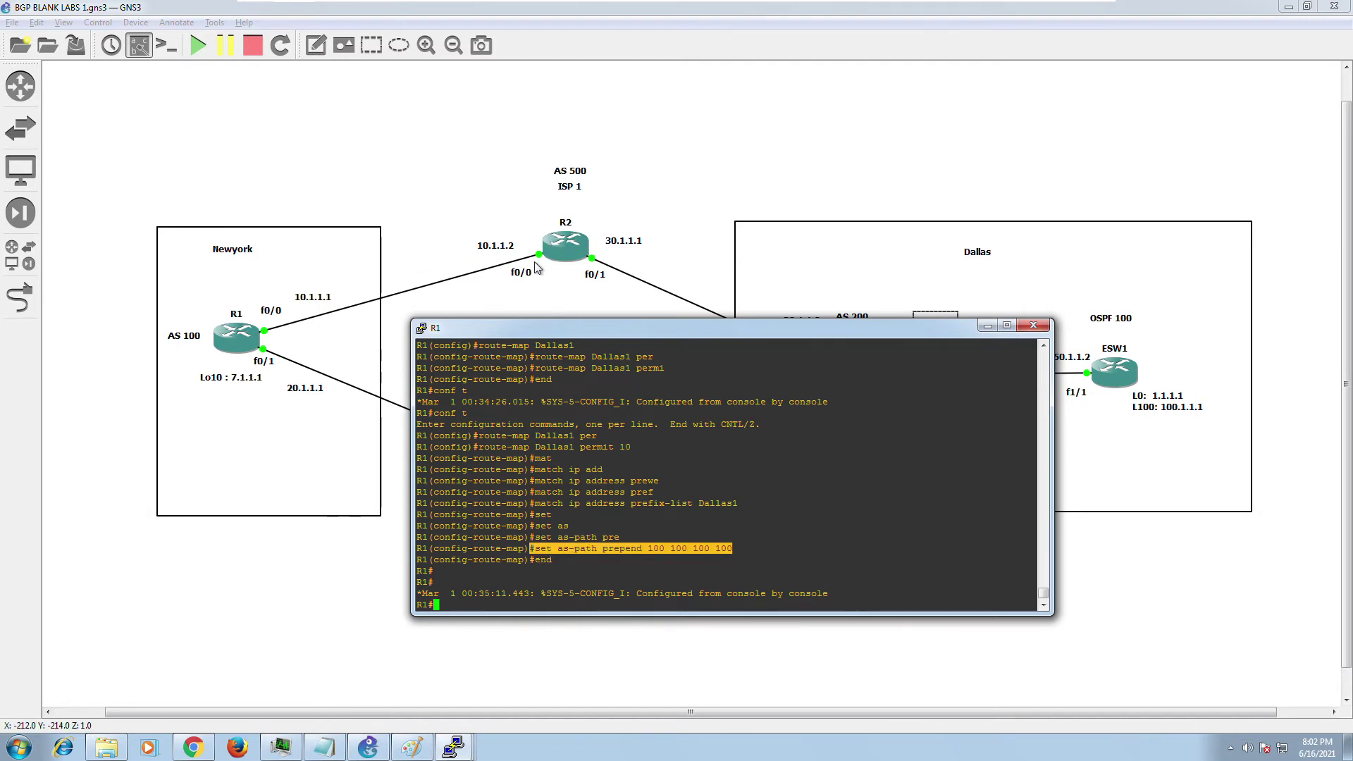
drag(598, 333, 607, 474)
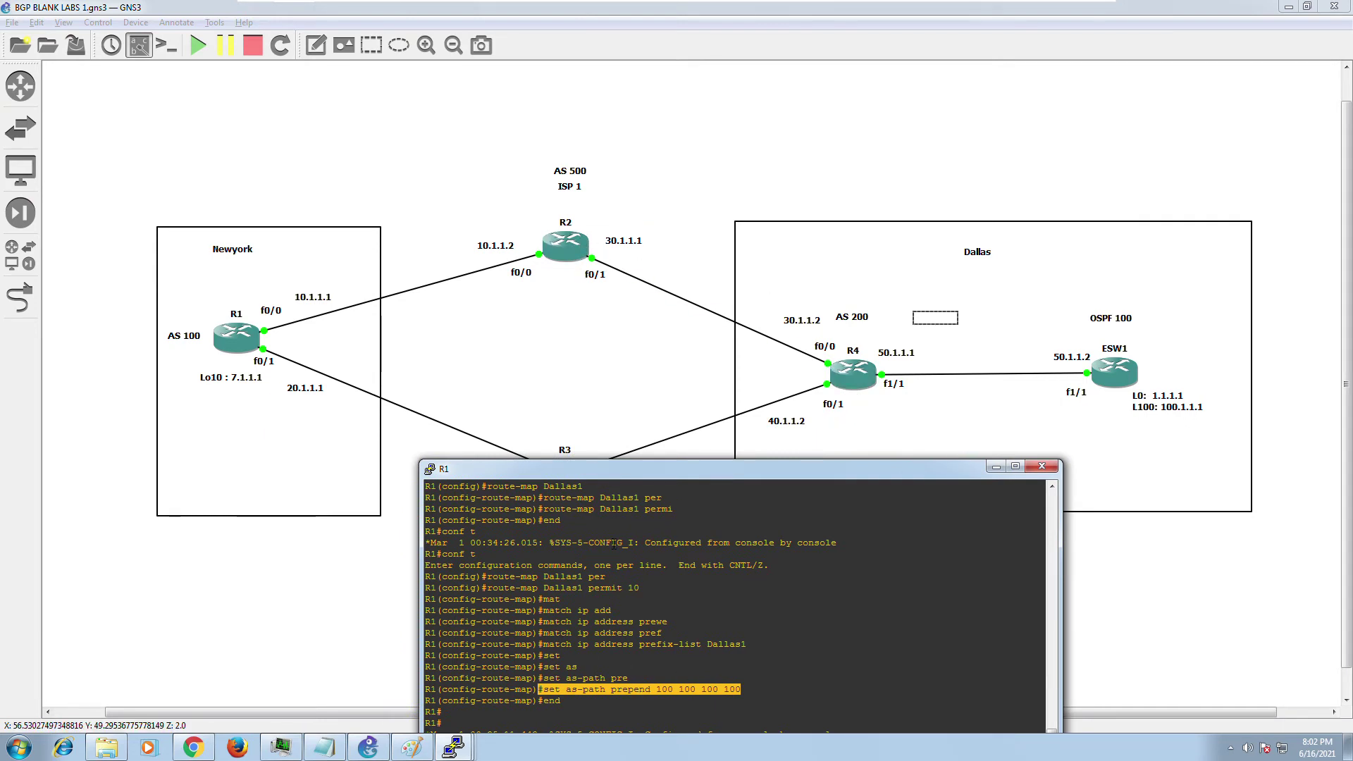
click(664, 697)
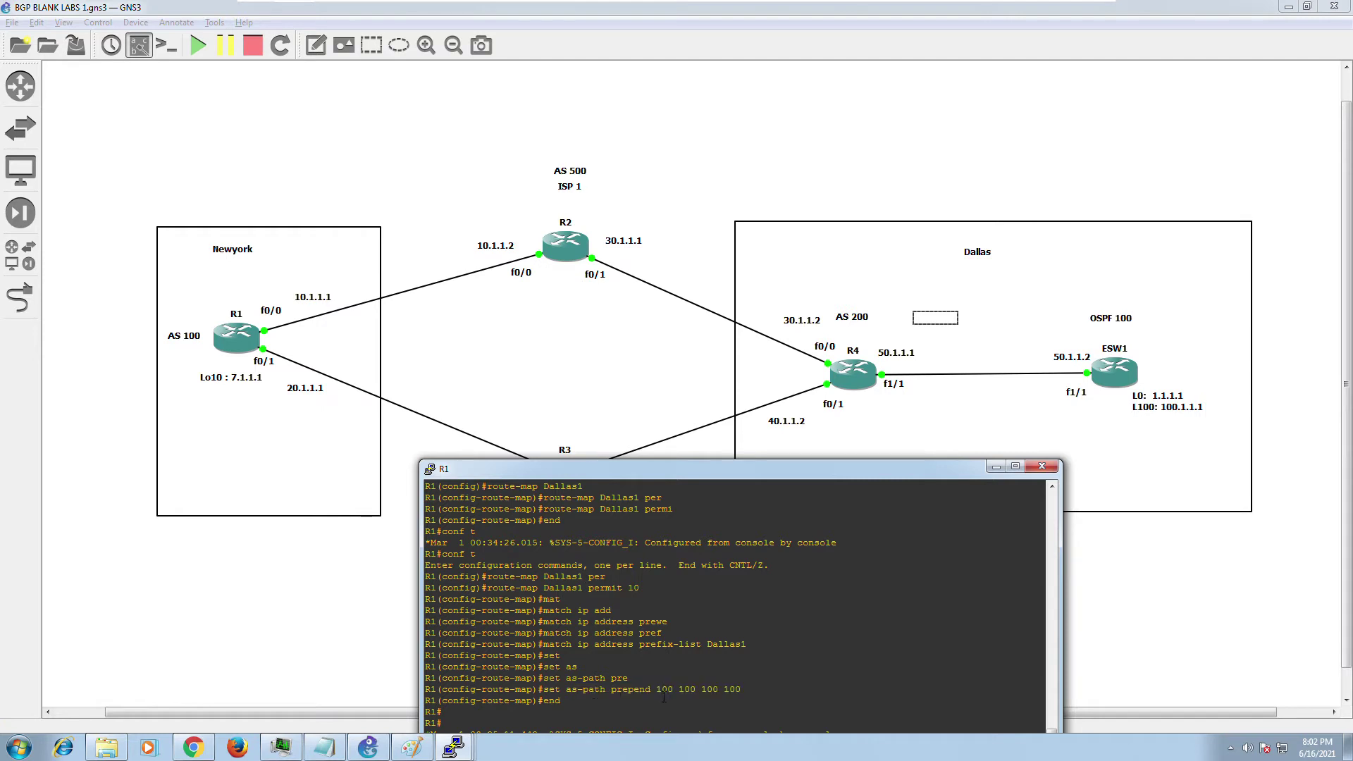
drag(656, 694, 733, 678)
drag(627, 471, 615, 529)
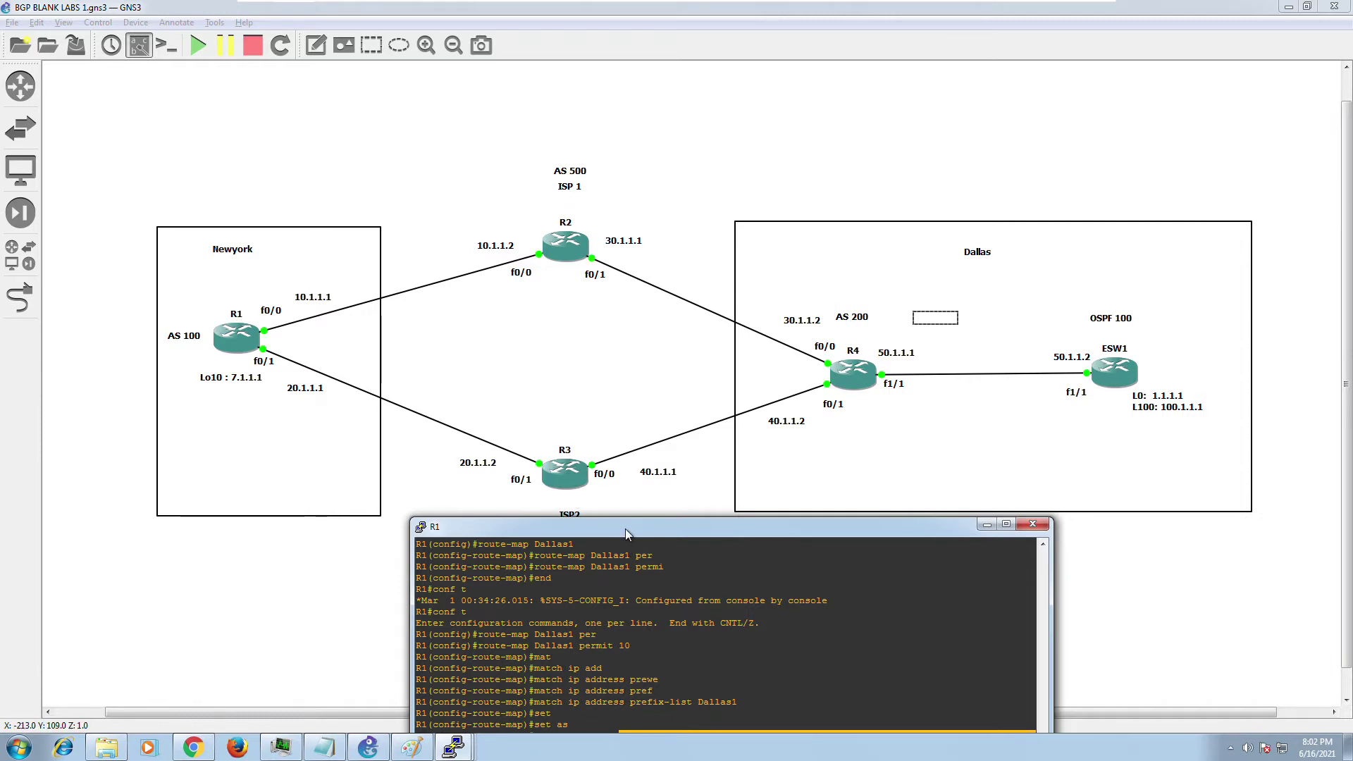
drag(624, 528, 656, 460)
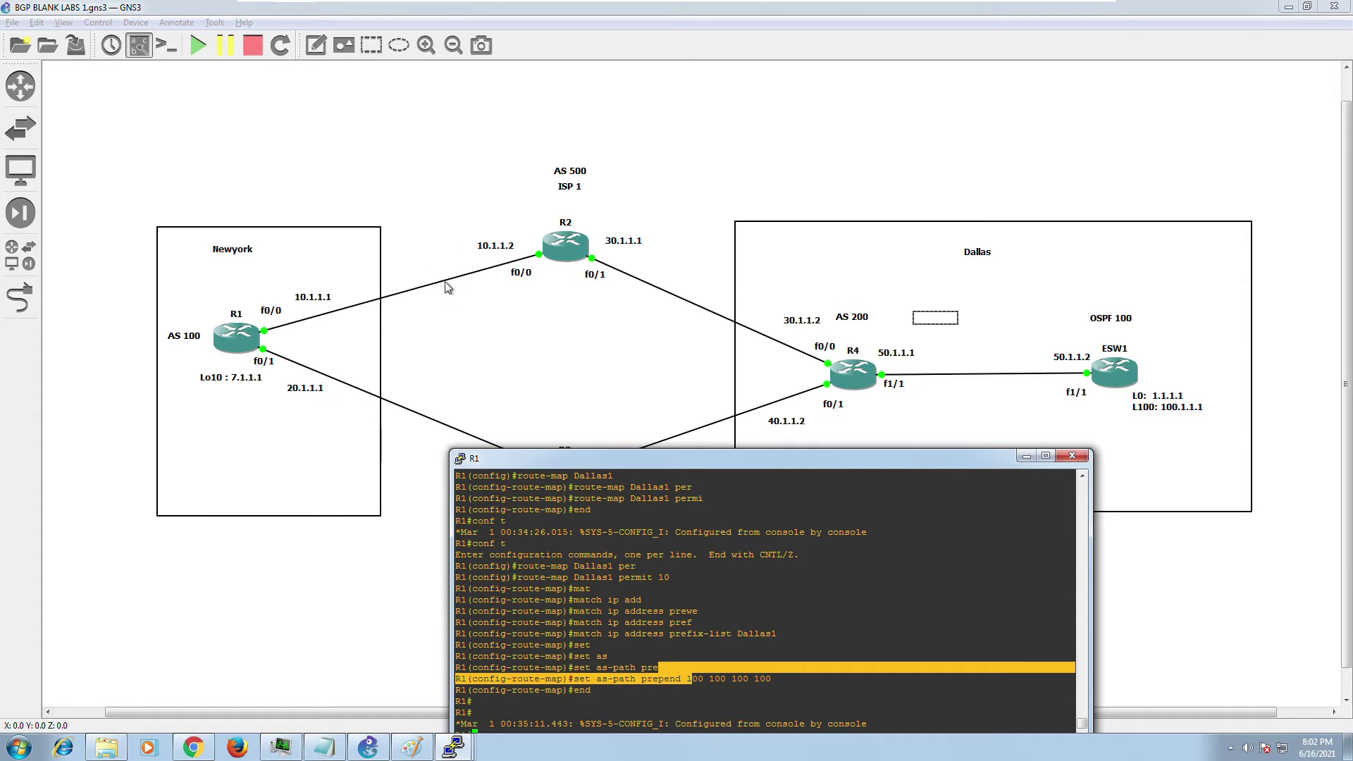
drag(585, 458, 547, 527)
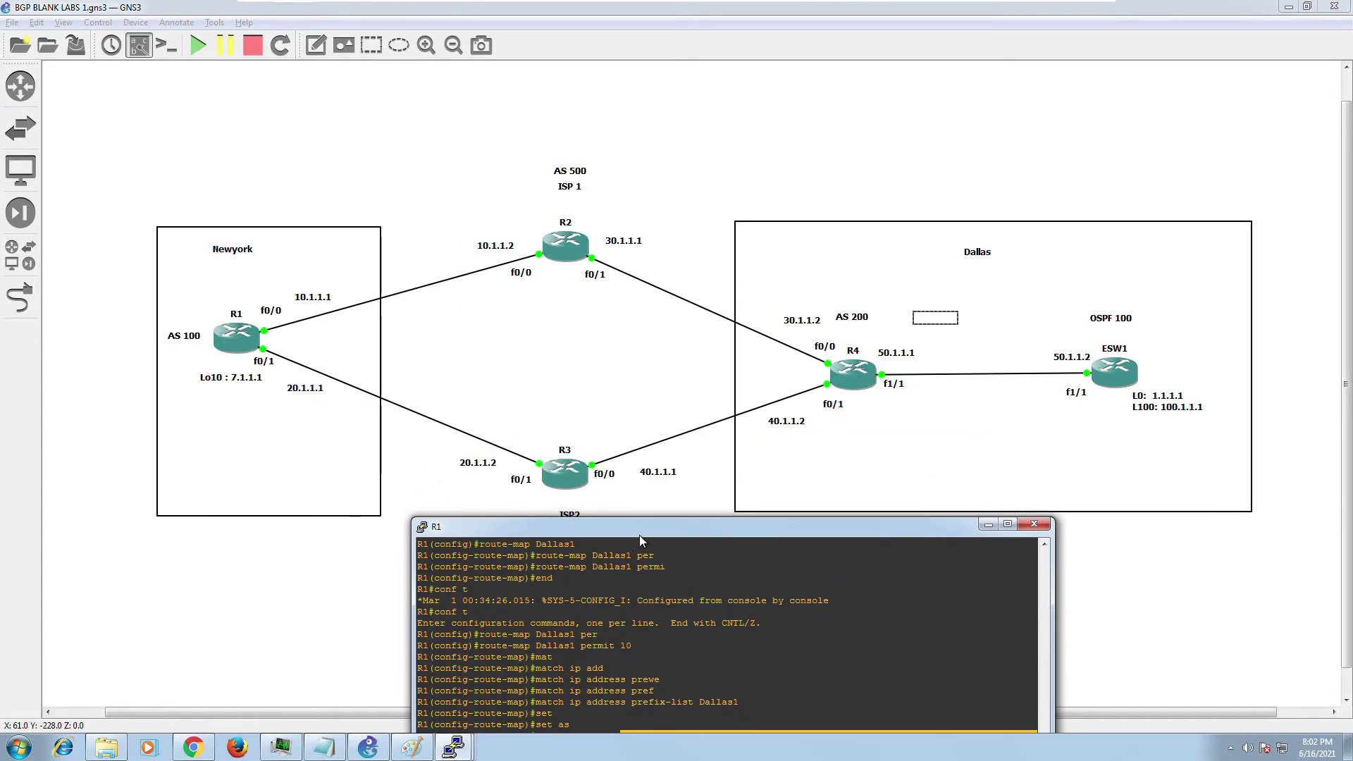
drag(640, 535, 642, 386)
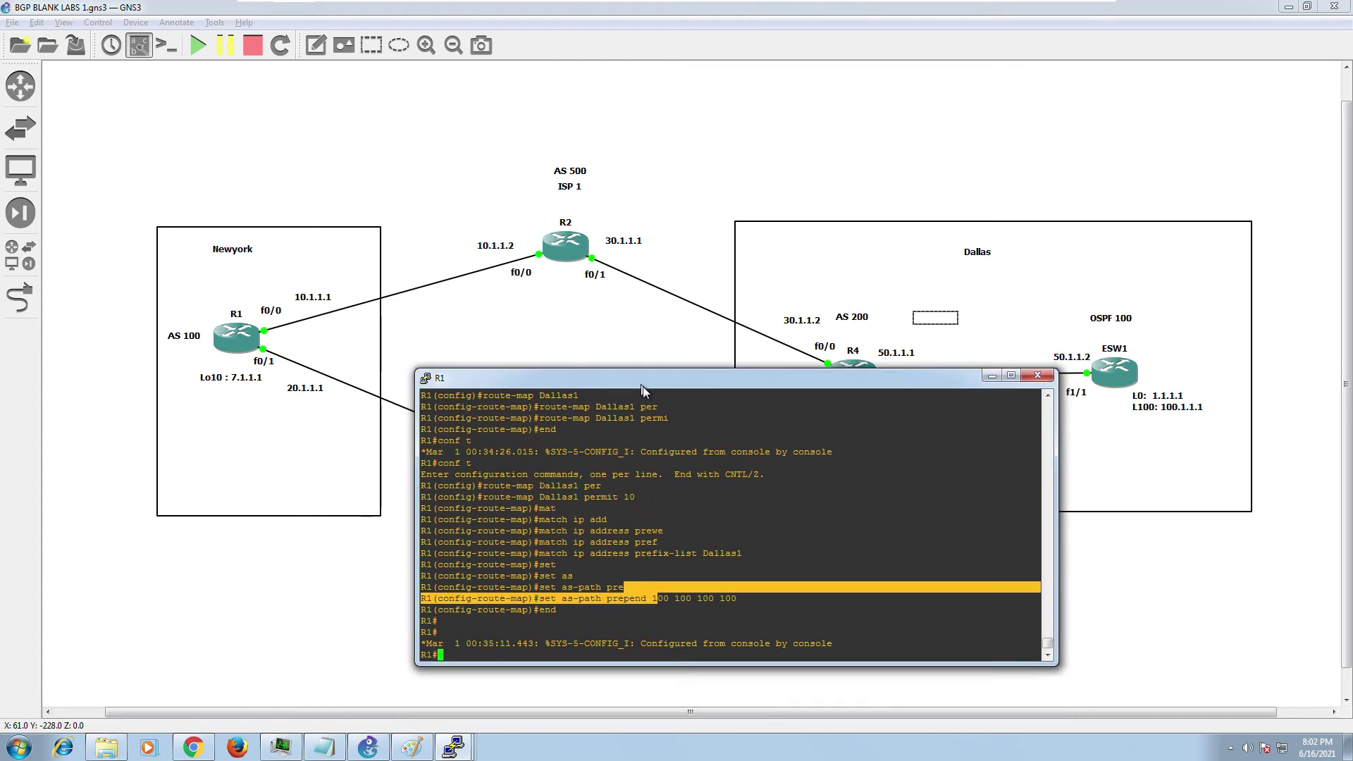
click(658, 604)
mouse_move(646, 600)
mouse_down()
mouse_move(705, 610)
mouse_move(666, 604)
mouse_up()
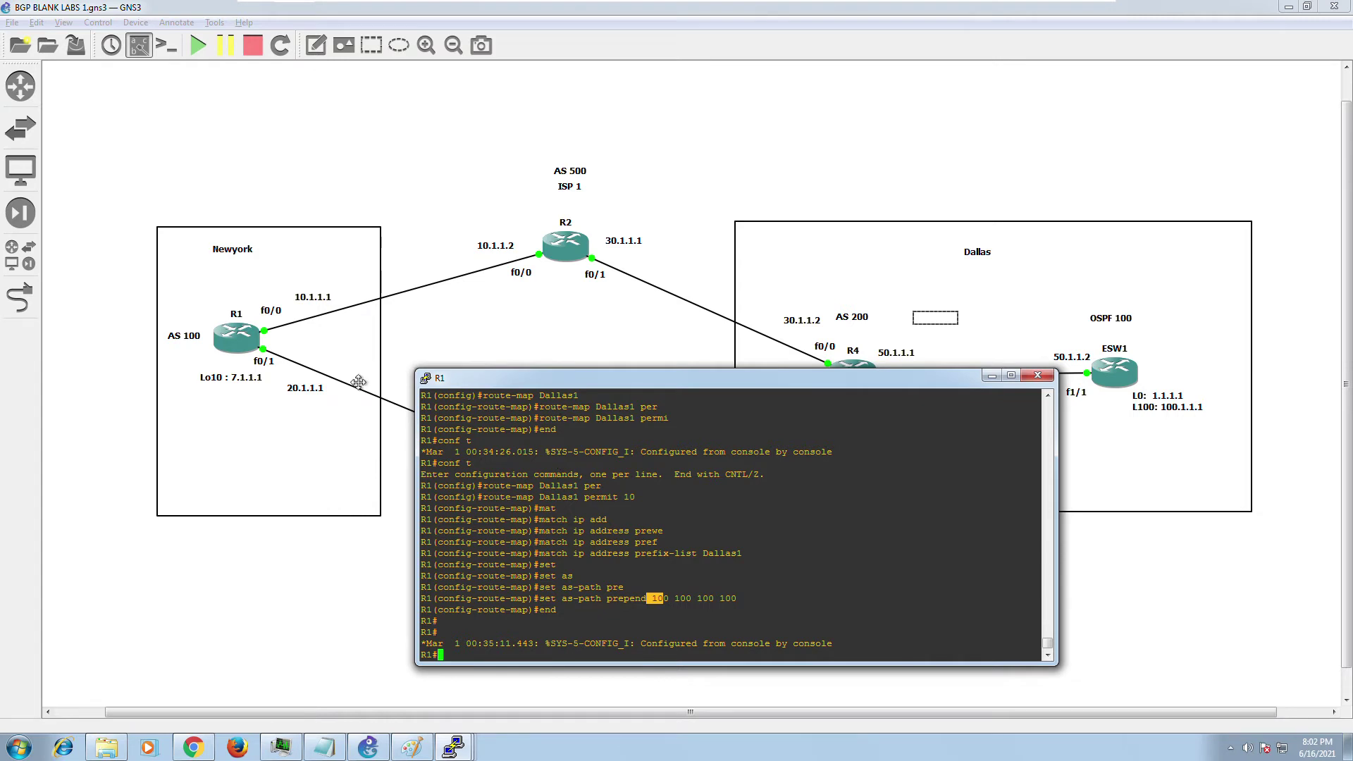
drag(504, 380, 494, 424)
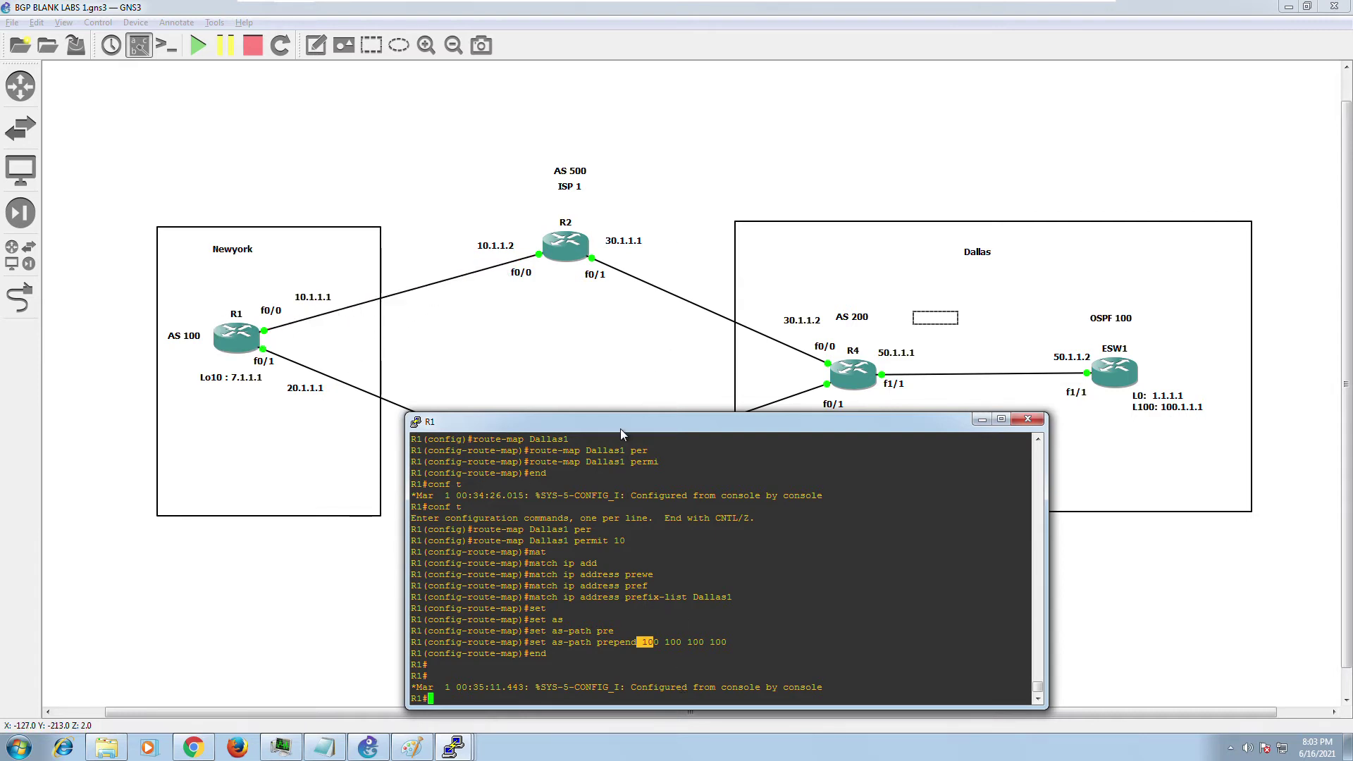
drag(620, 421, 599, 511)
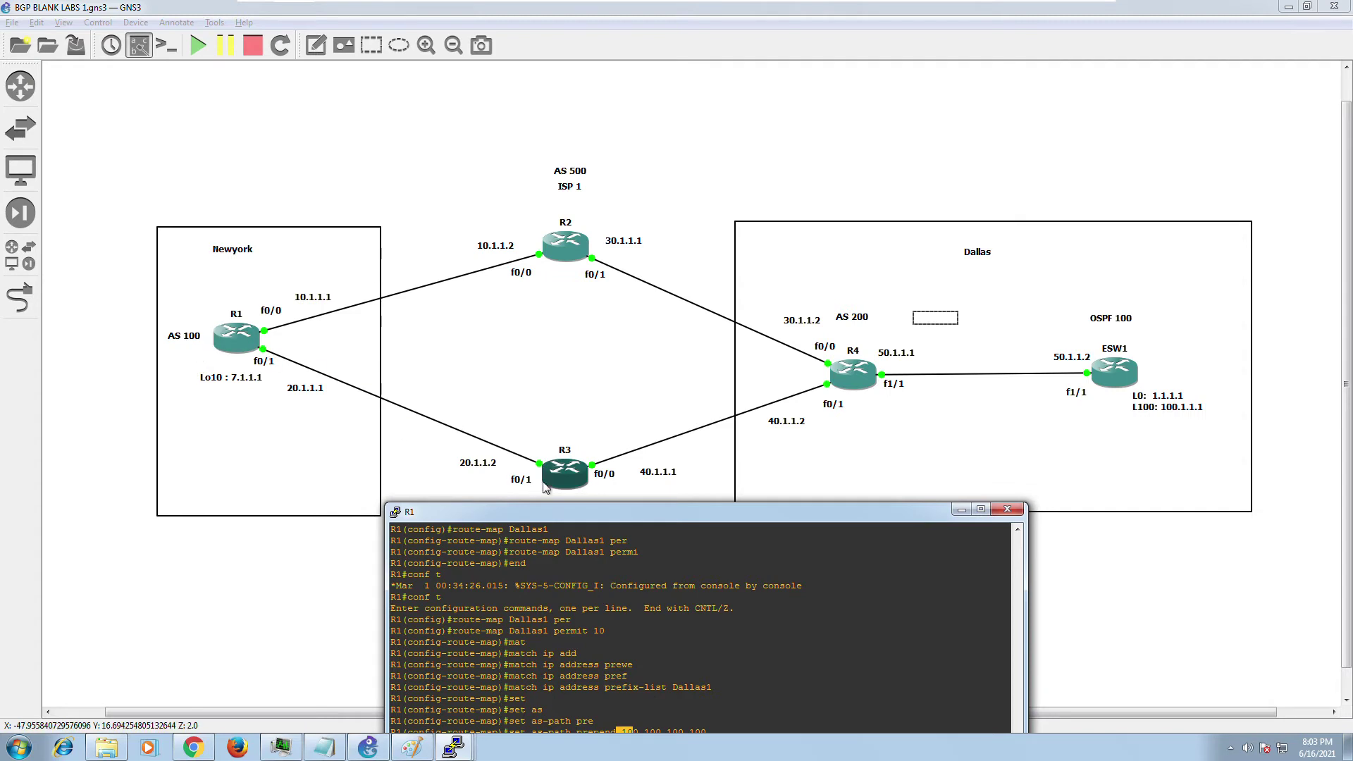
drag(590, 513, 598, 331)
Bring R1's console back up, start 'sh' at a fresh prompt, and scroll through the history.
click(887, 527)
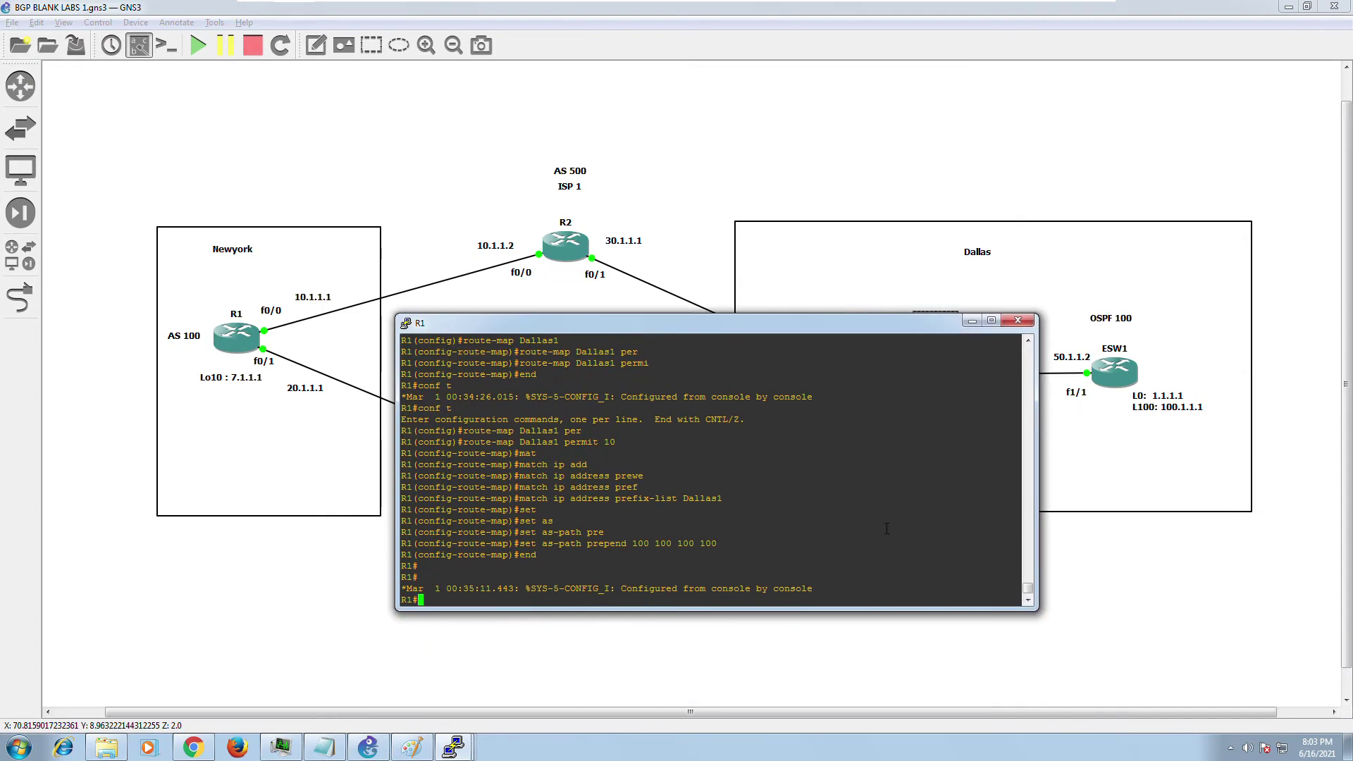
key(Return)
key(Return)
key(Return)
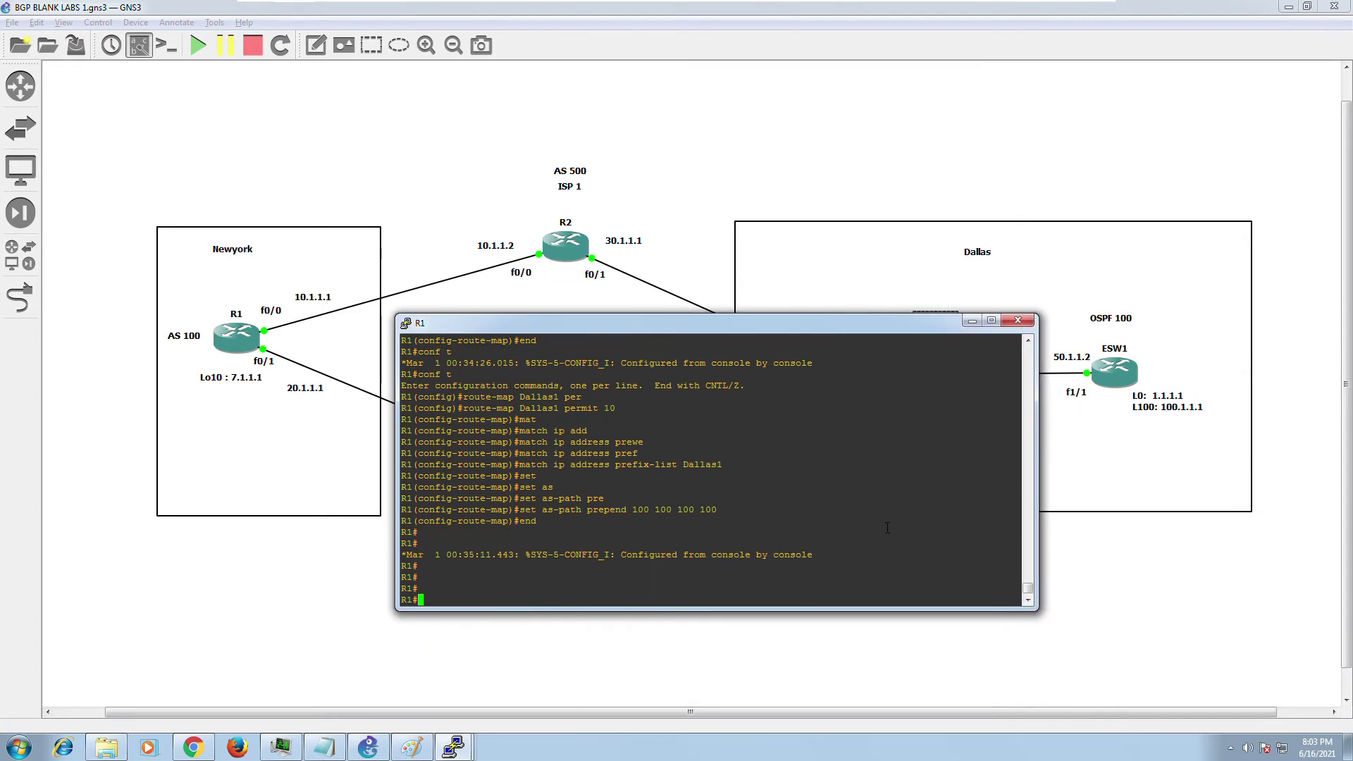
text(sh)
scroll(557, 432, up, 4)
scroll(533, 469, up, 4)
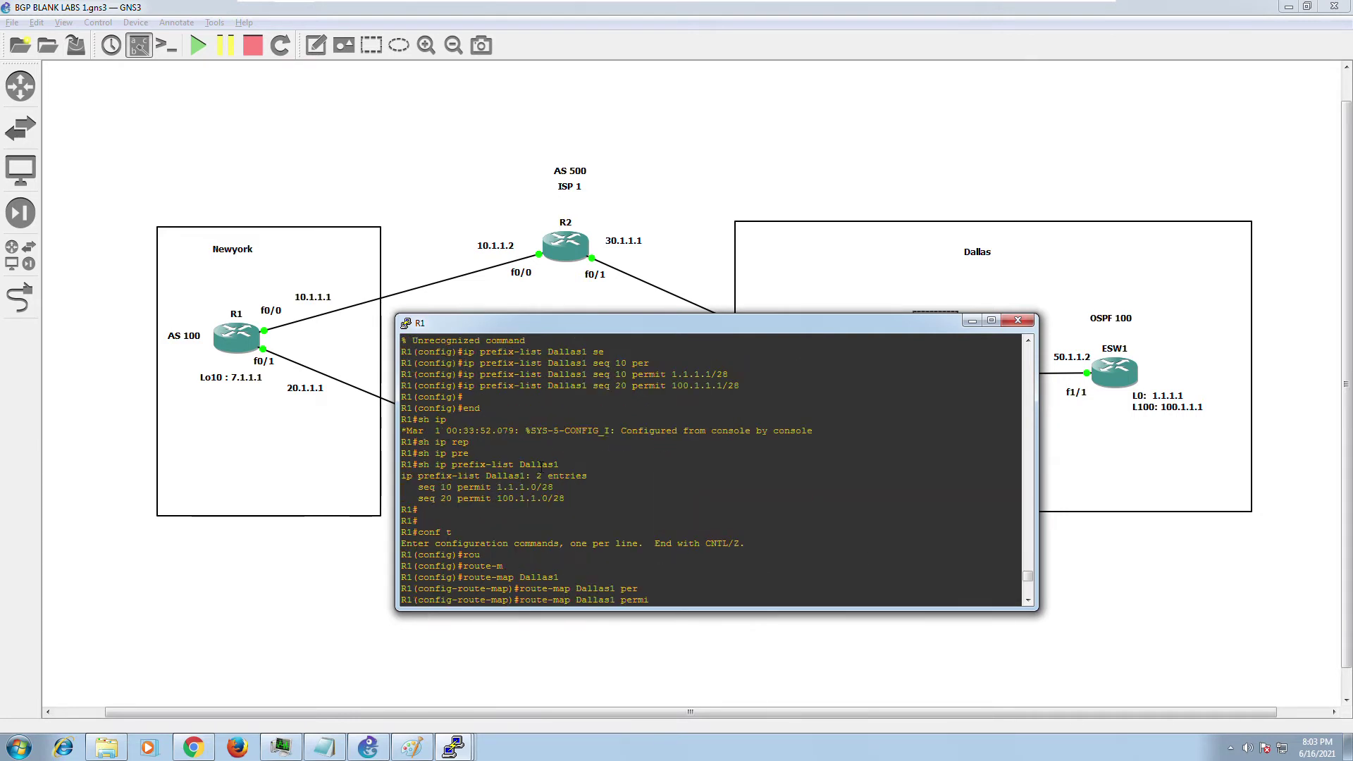
scroll(557, 465, down, 4)
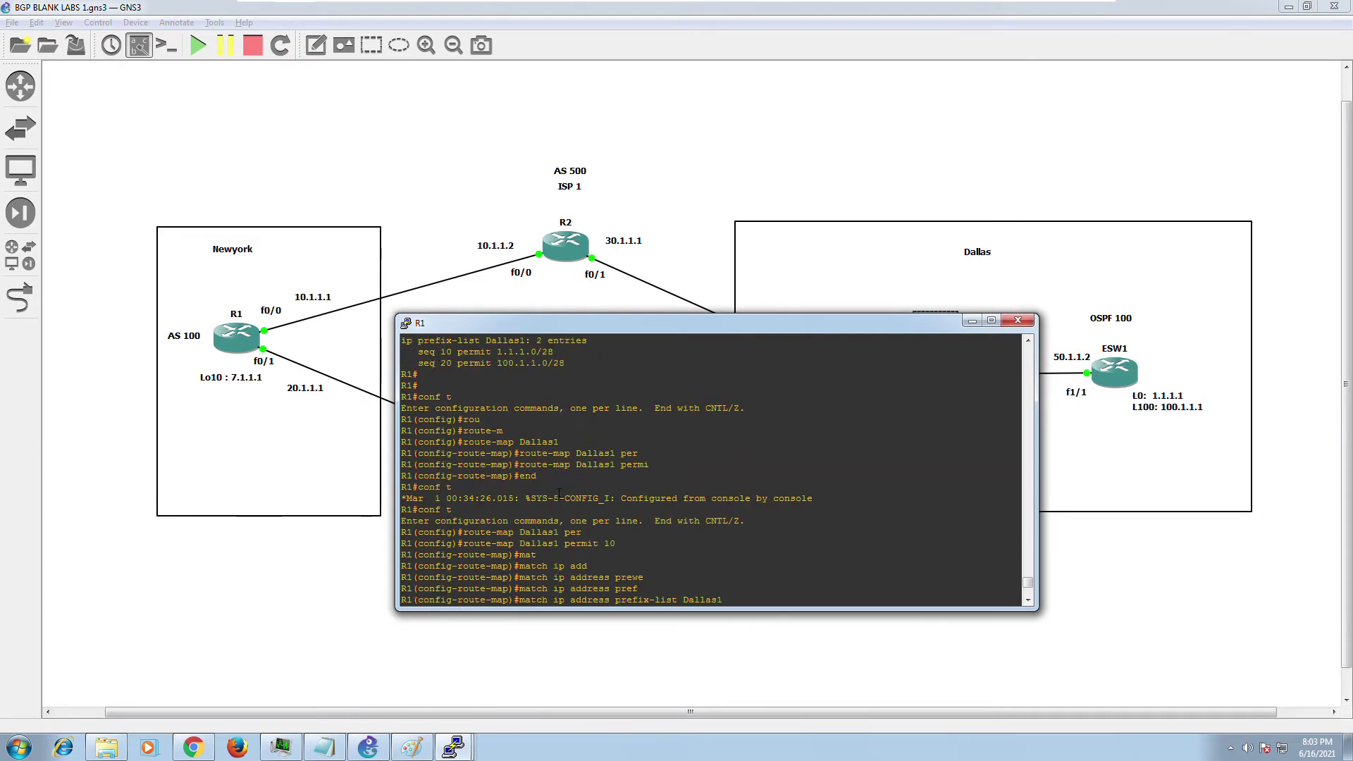
scroll(536, 486, up, 4)
scroll(523, 500, down, 4)
scroll(523, 501, down, 4)
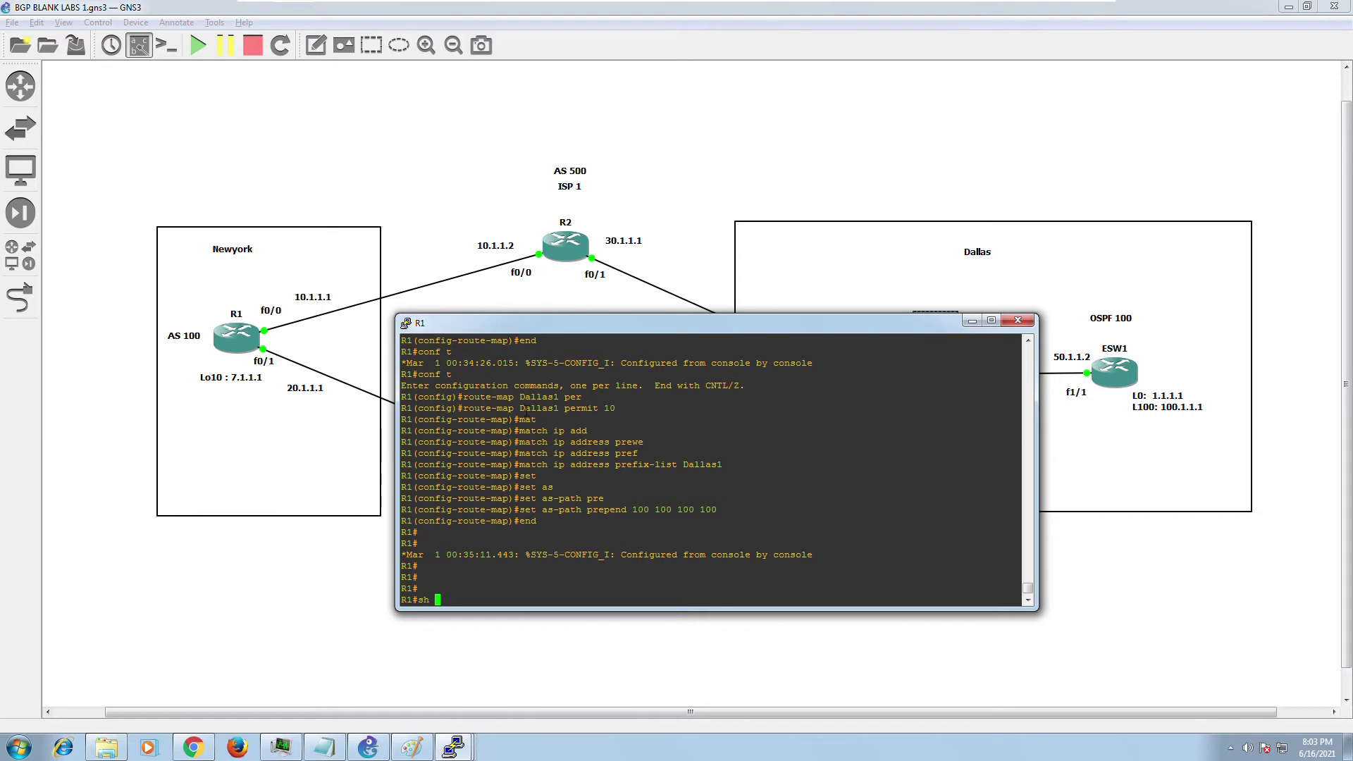
Run 'show route-map Dallas1' and highlight its prefix-lists: Dallas1 match clause.
drag(515, 409, 561, 410)
text(ro)
key(Tab)
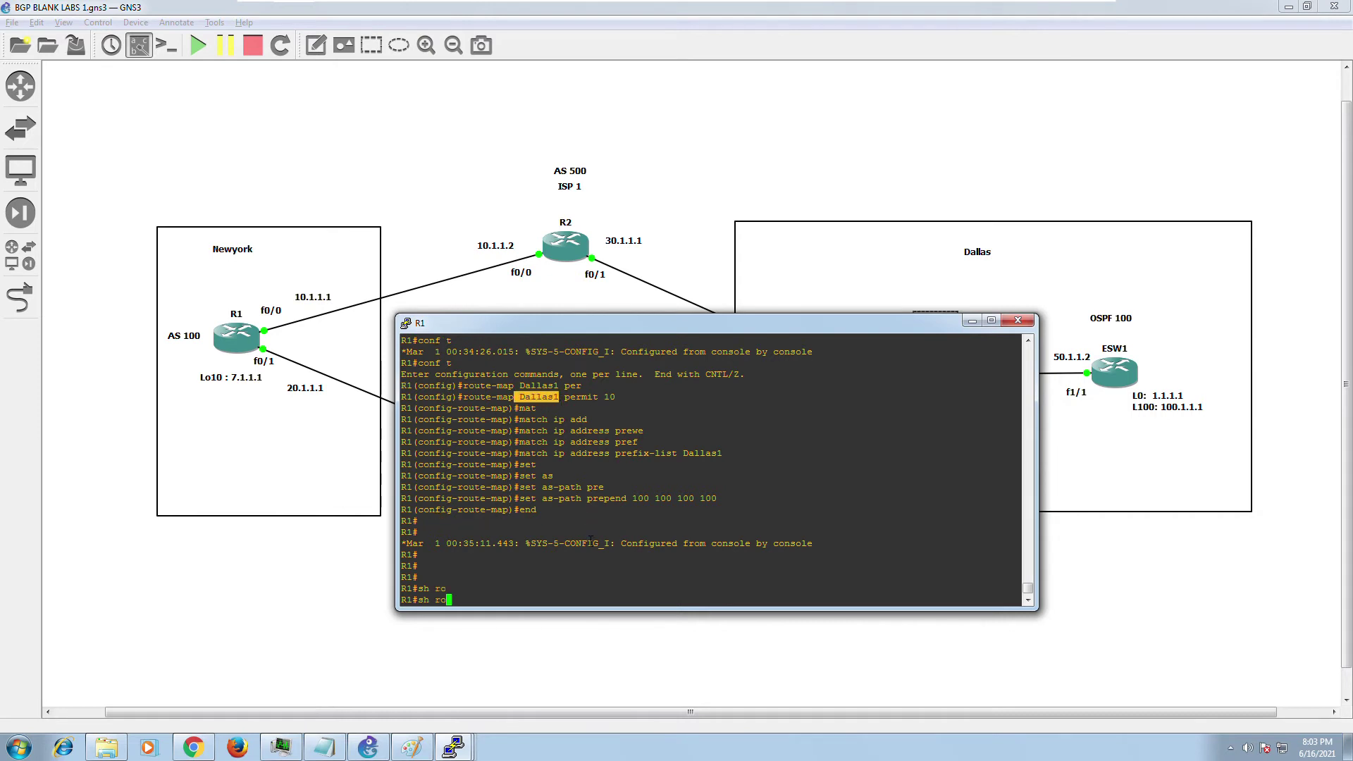
text(u)
key(Tab)
text(t)
key(Tab)
right_click(591, 542)
key(Return)
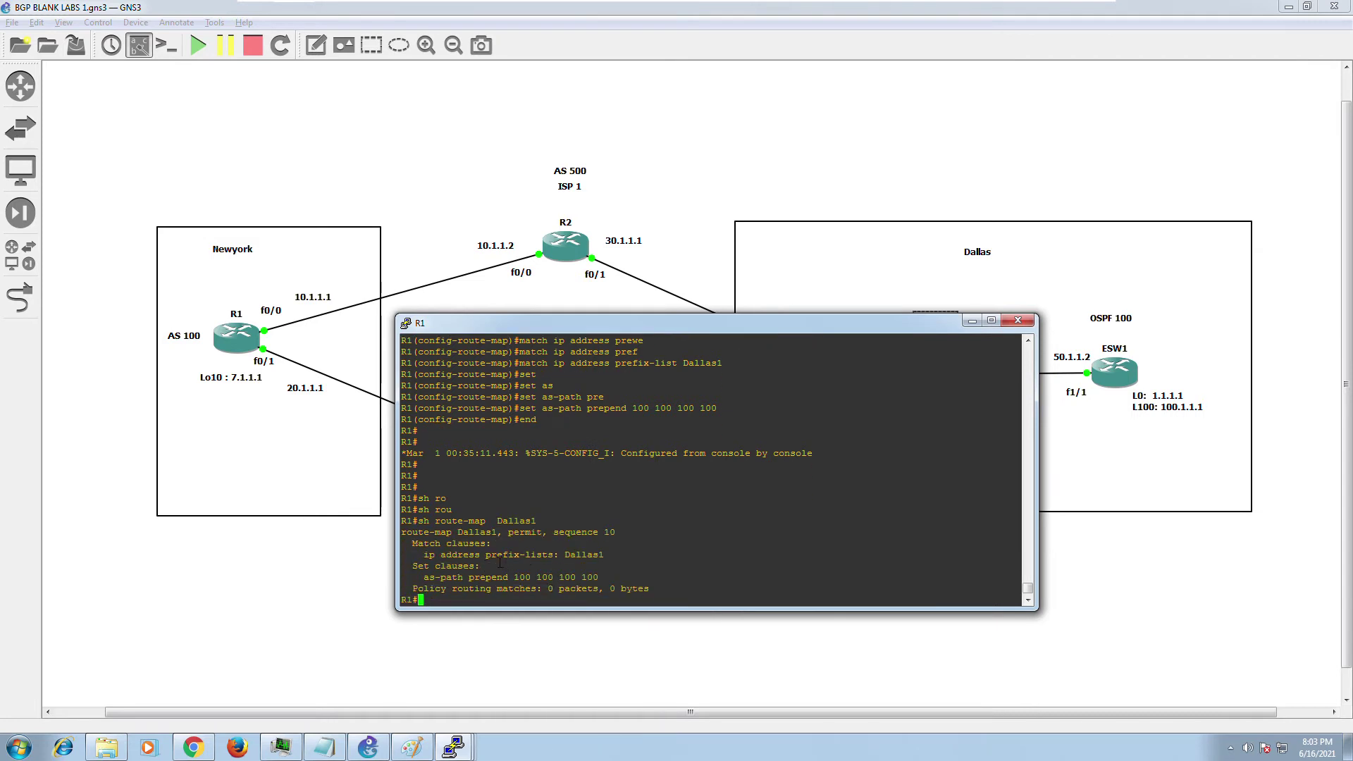
drag(486, 557, 604, 557)
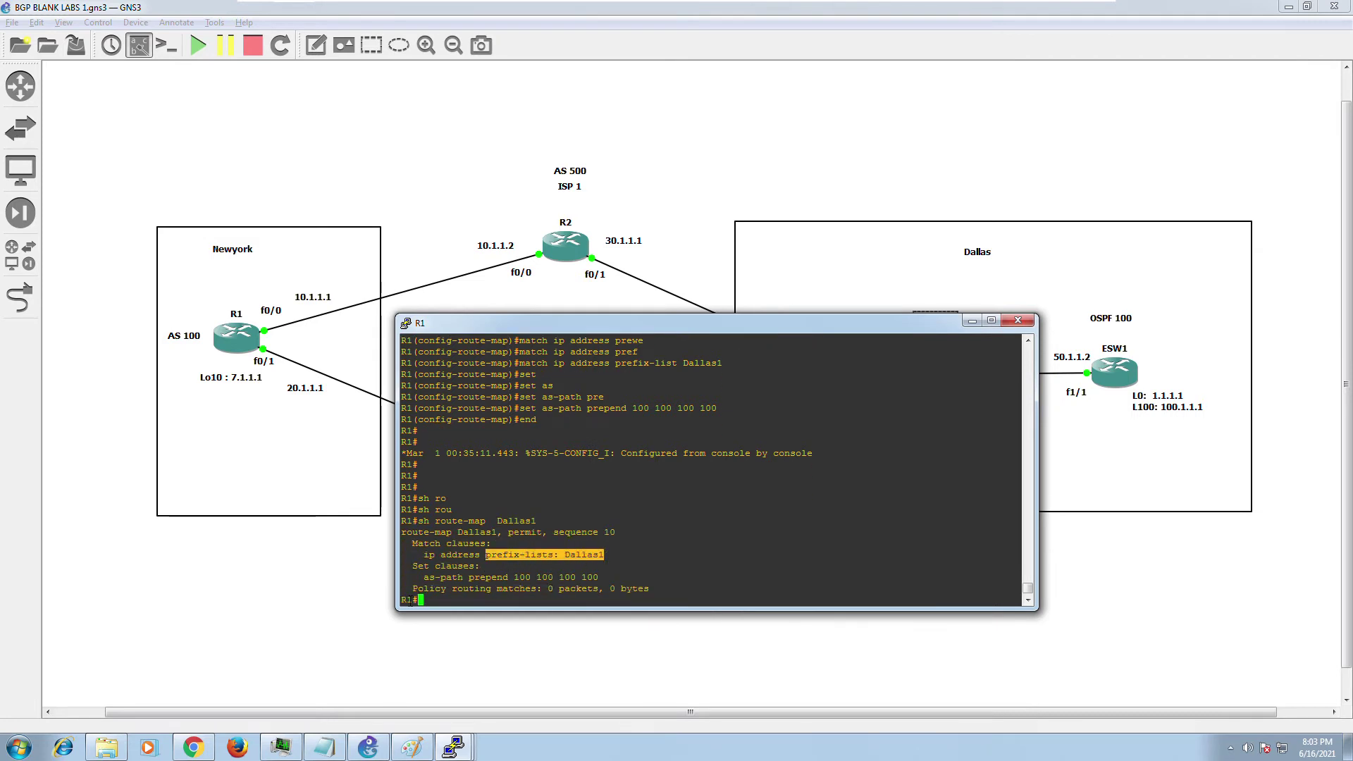
click(437, 584)
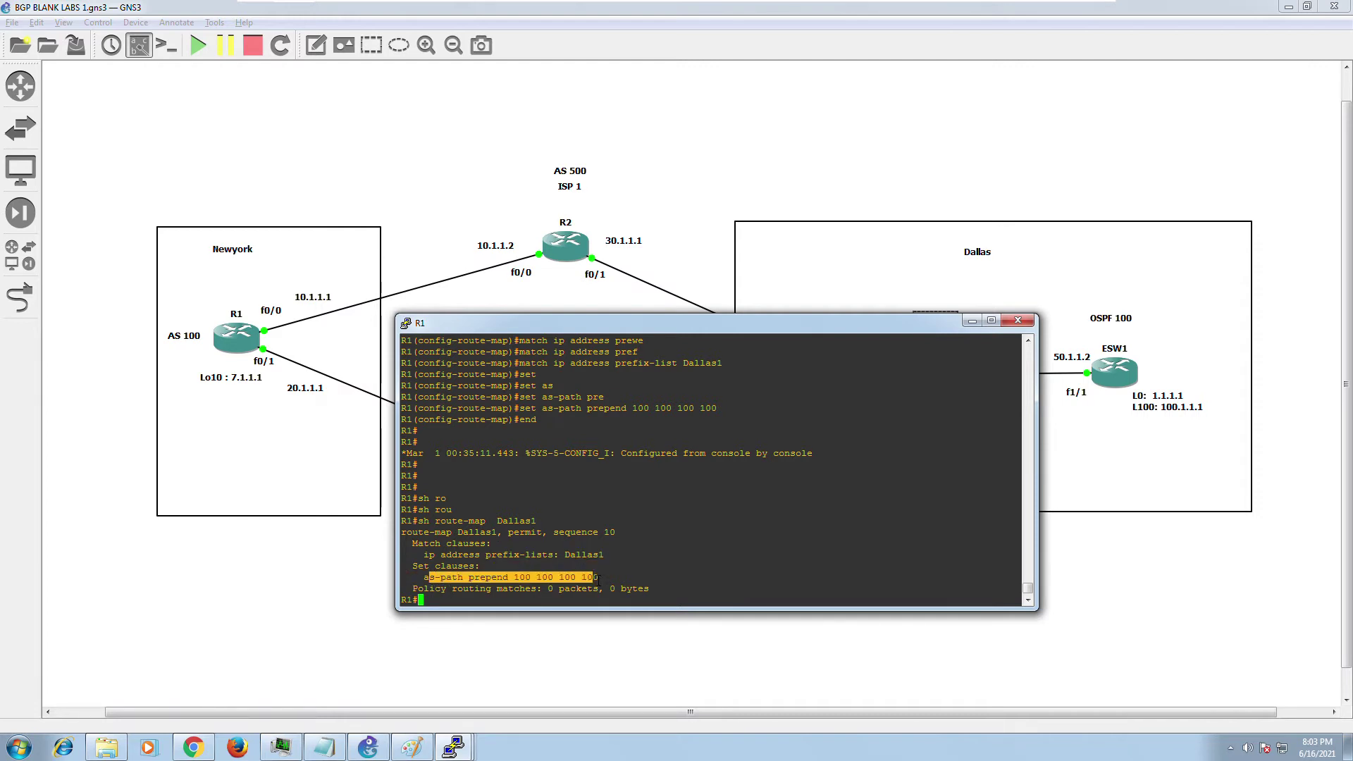
Run 'sh run | sec bgp' to list R1's BGP configuration.
key(Return)
key(Return)
key(Return)
text(sh ri)
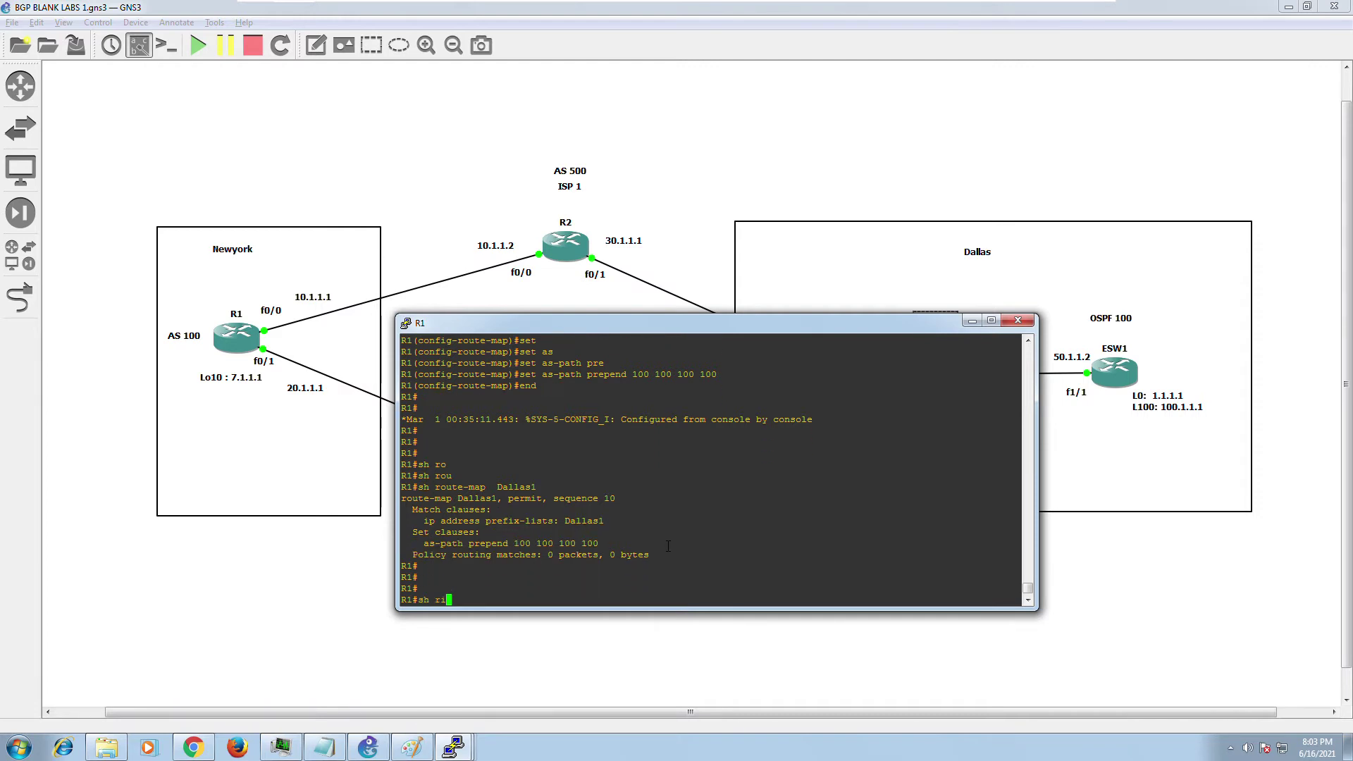
key(BackSpace)
text(un | sec bgp)
key(Return)
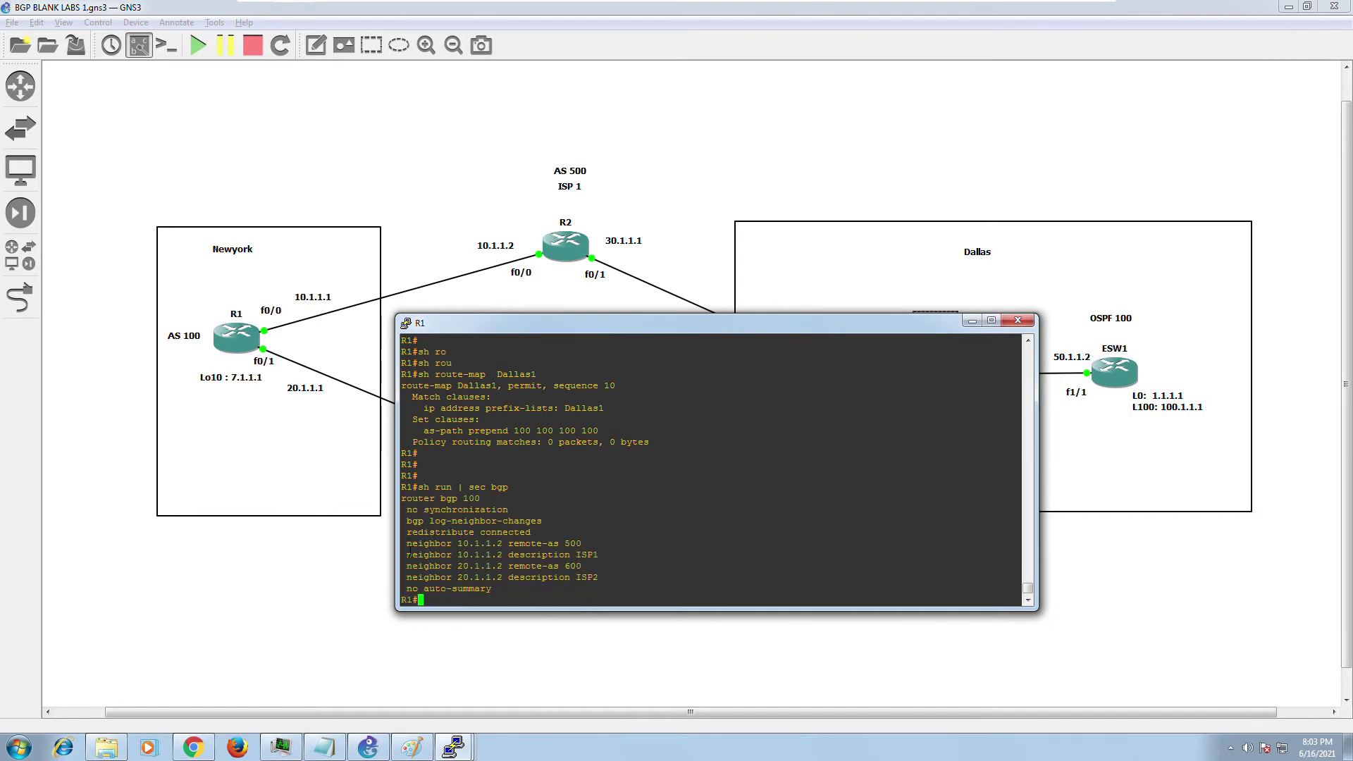
Run 'sh ip bgp 1.1.1.1' and compare next hops 10.1.1.2 and 20.1.1.2 with the neighbor config.
drag(403, 542, 600, 555)
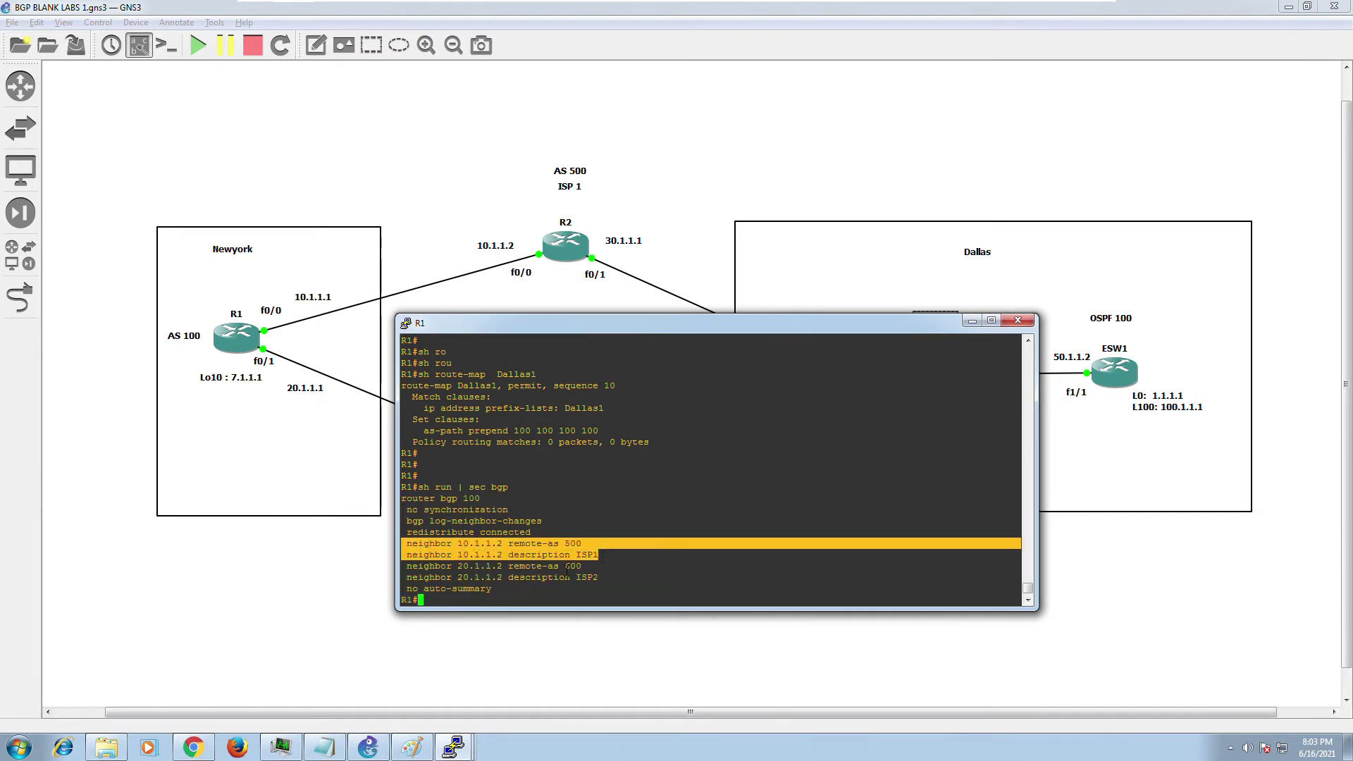
key(Return)
key(Return)
text(sh ip )
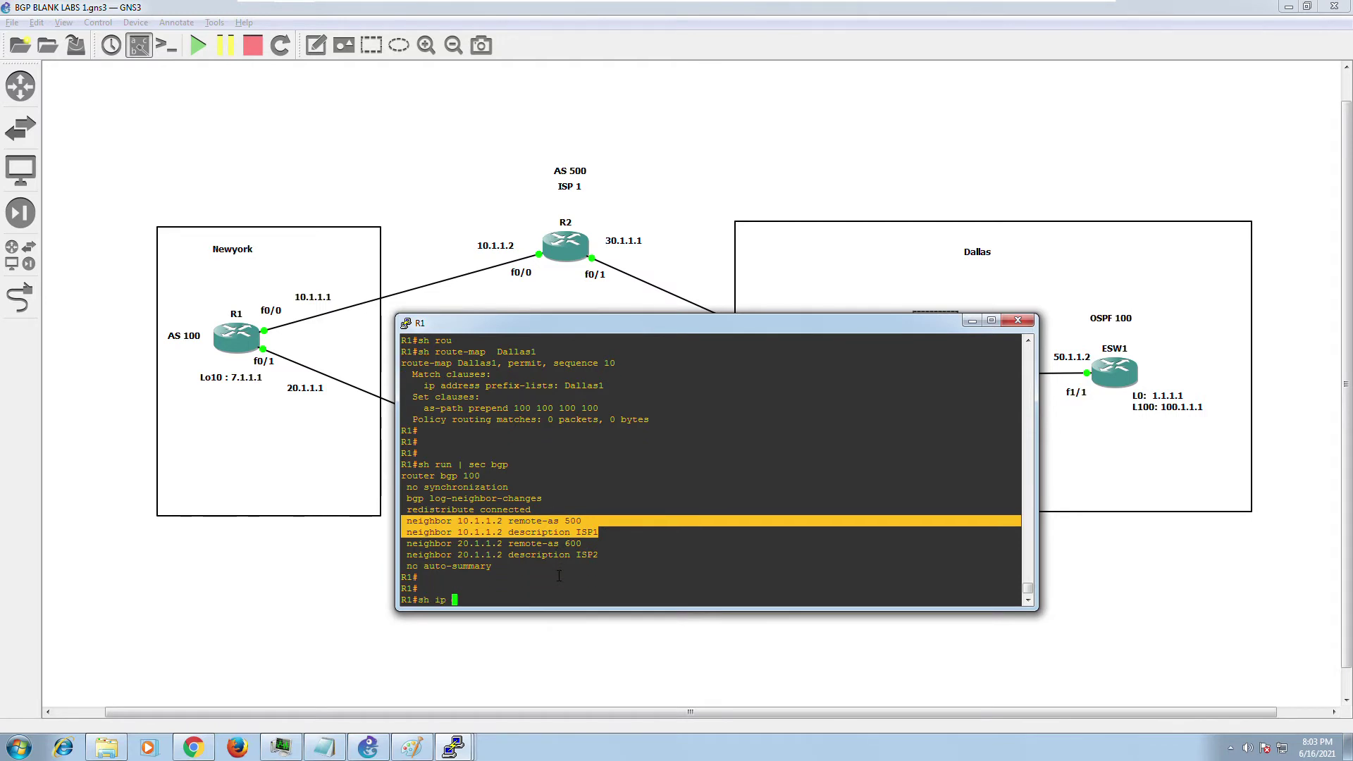
text(bgp 1.1.1.1)
key(Return)
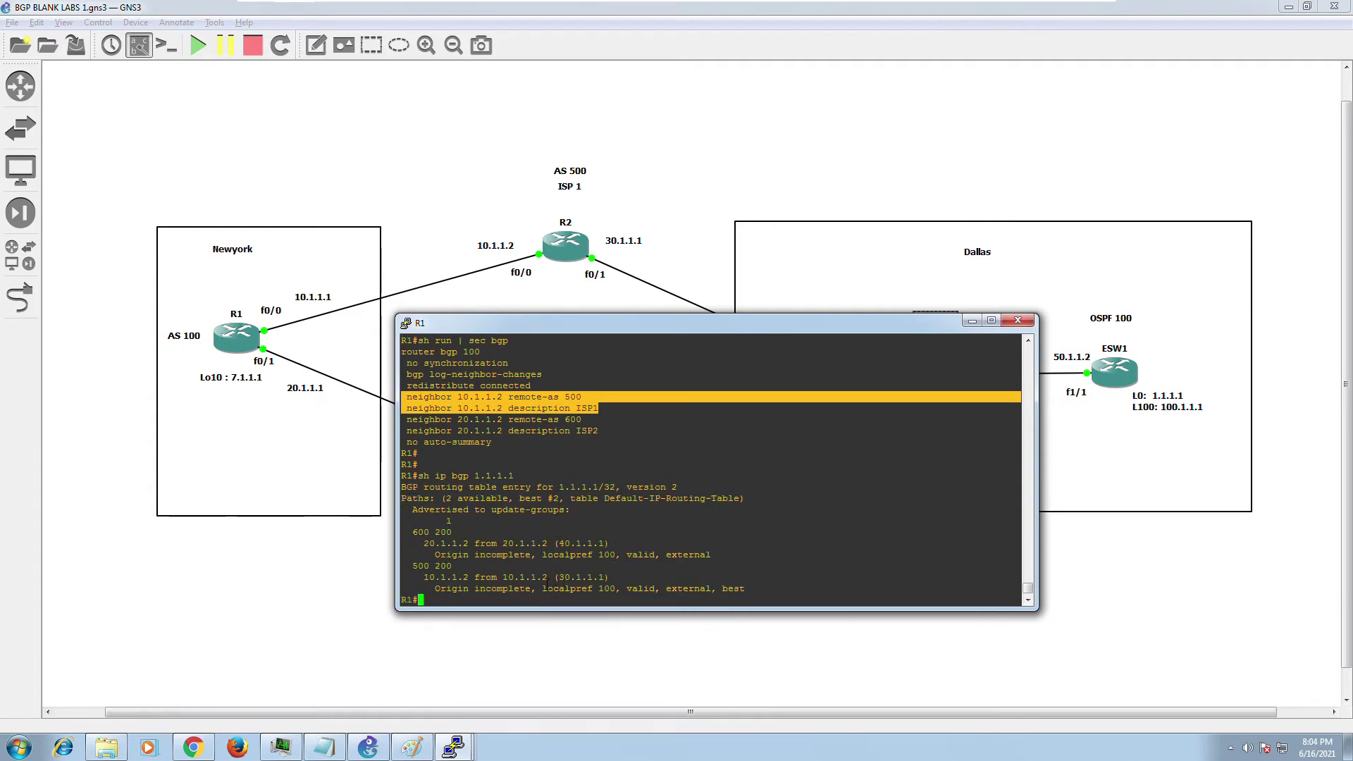
drag(503, 577, 555, 653)
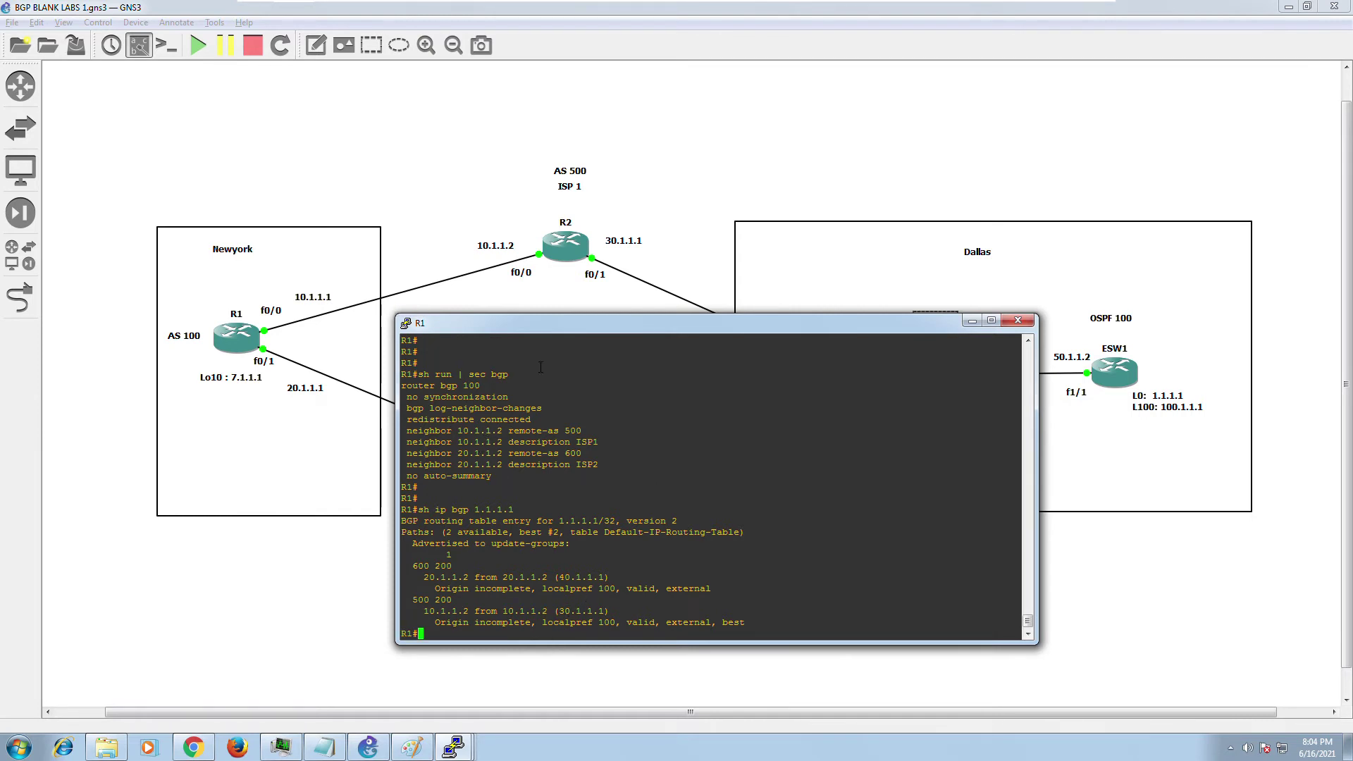
drag(502, 577, 547, 577)
drag(458, 431, 502, 431)
Enter configuration mode and 'router bgp 100'.
text(conf t)
key(Return)
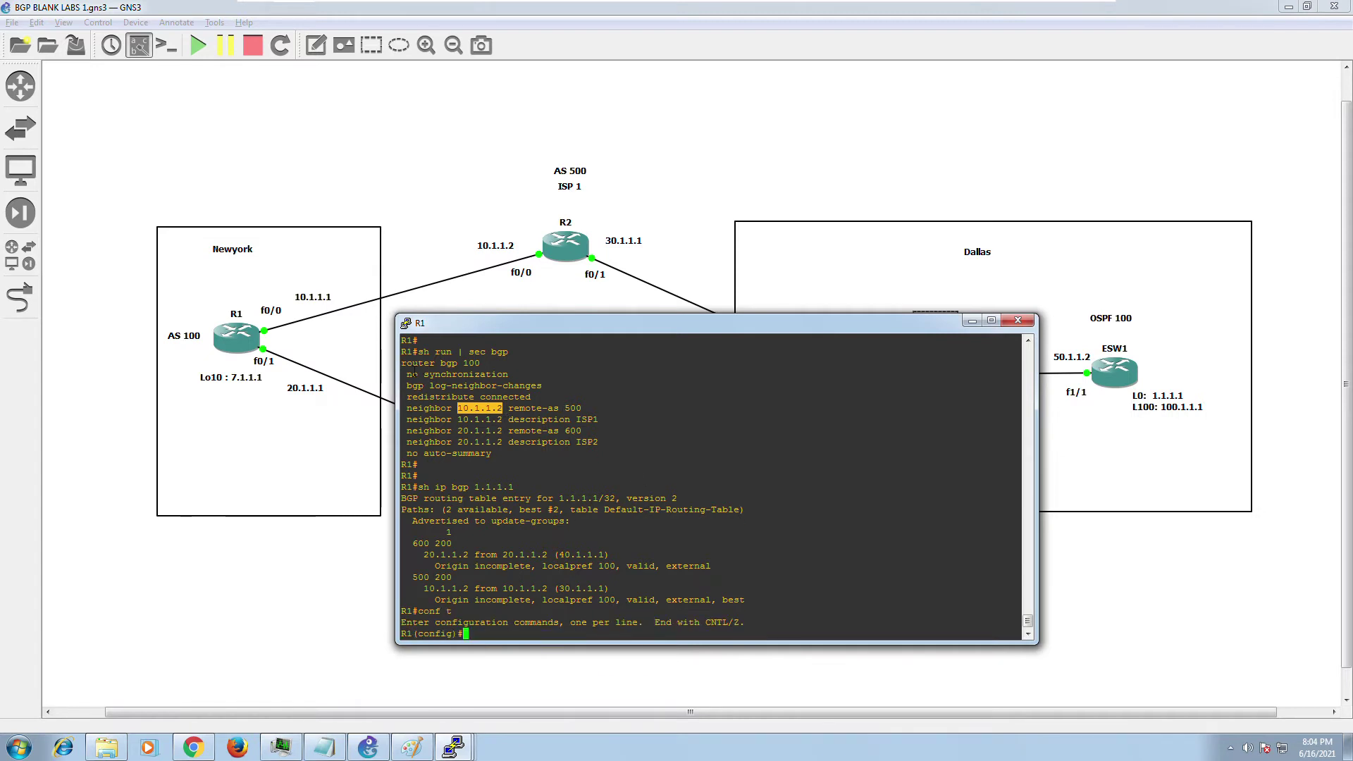
drag(406, 365, 481, 365)
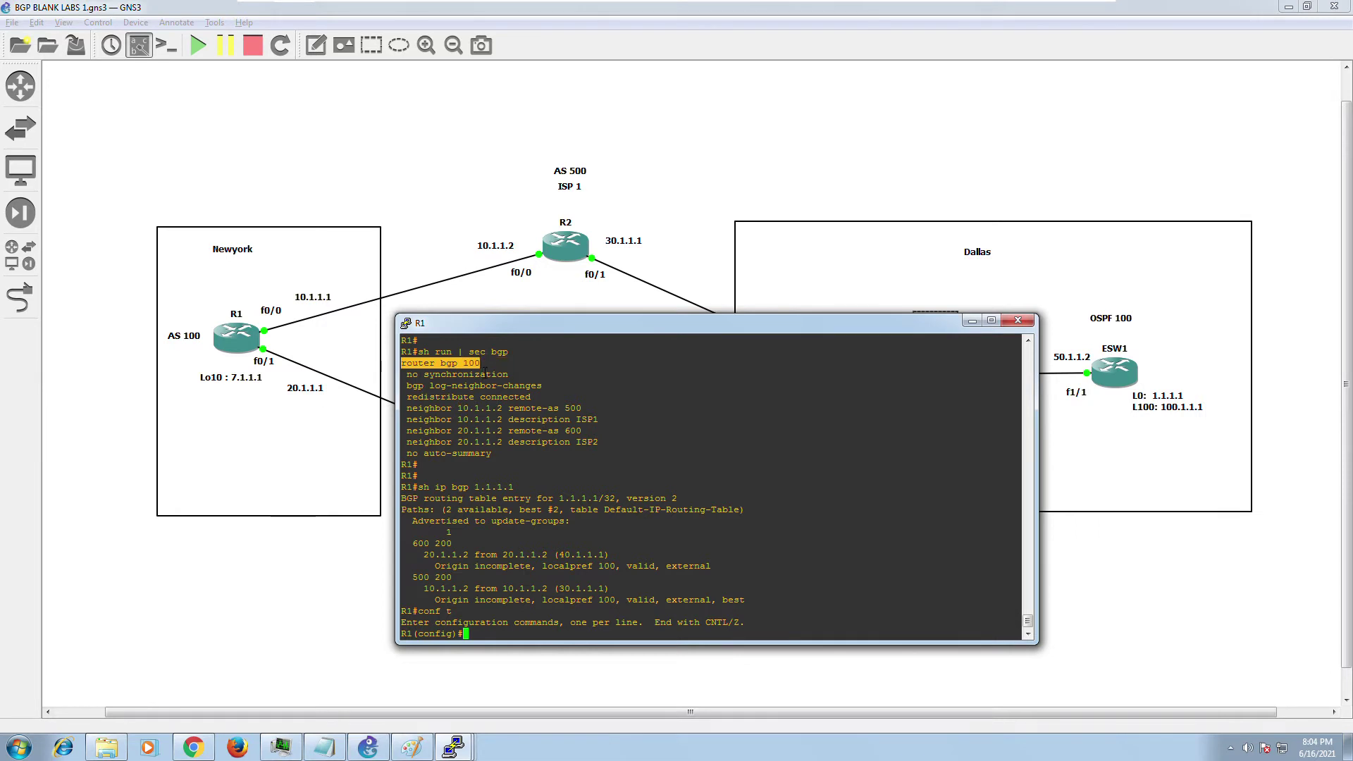
right_click(673, 398)
key(Return)
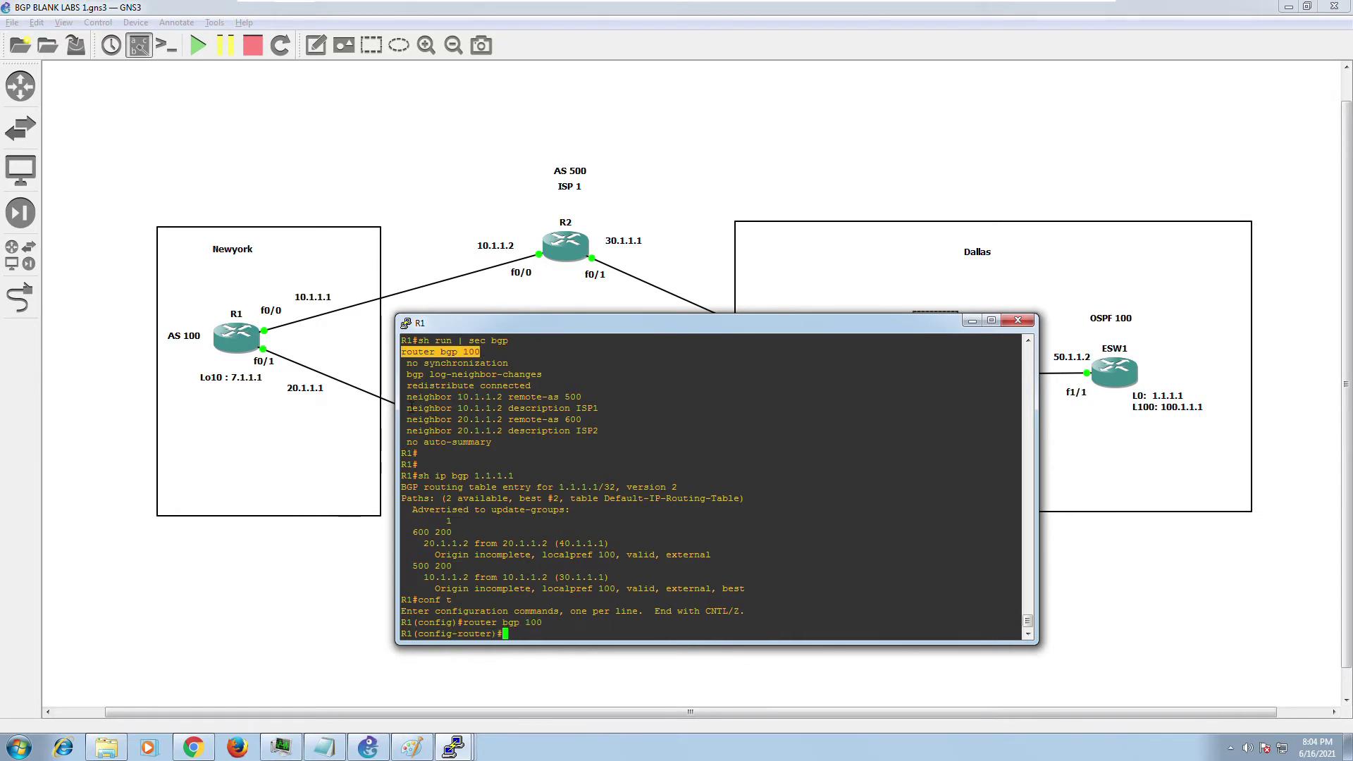
Apply 'neighbor 10.1.1.2 route-map Dallas1 in'.
drag(407, 399, 505, 401)
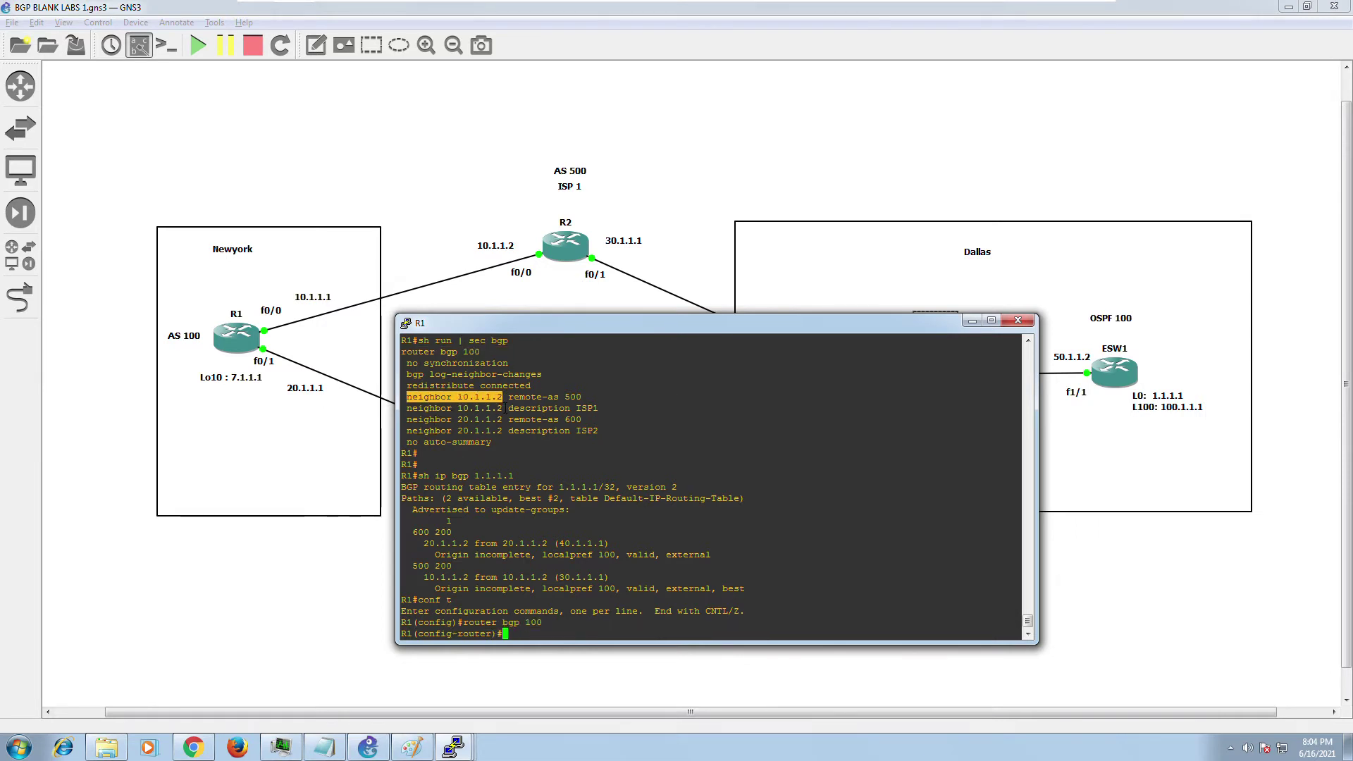
right_click(714, 410)
text(ro)
key(Tab)
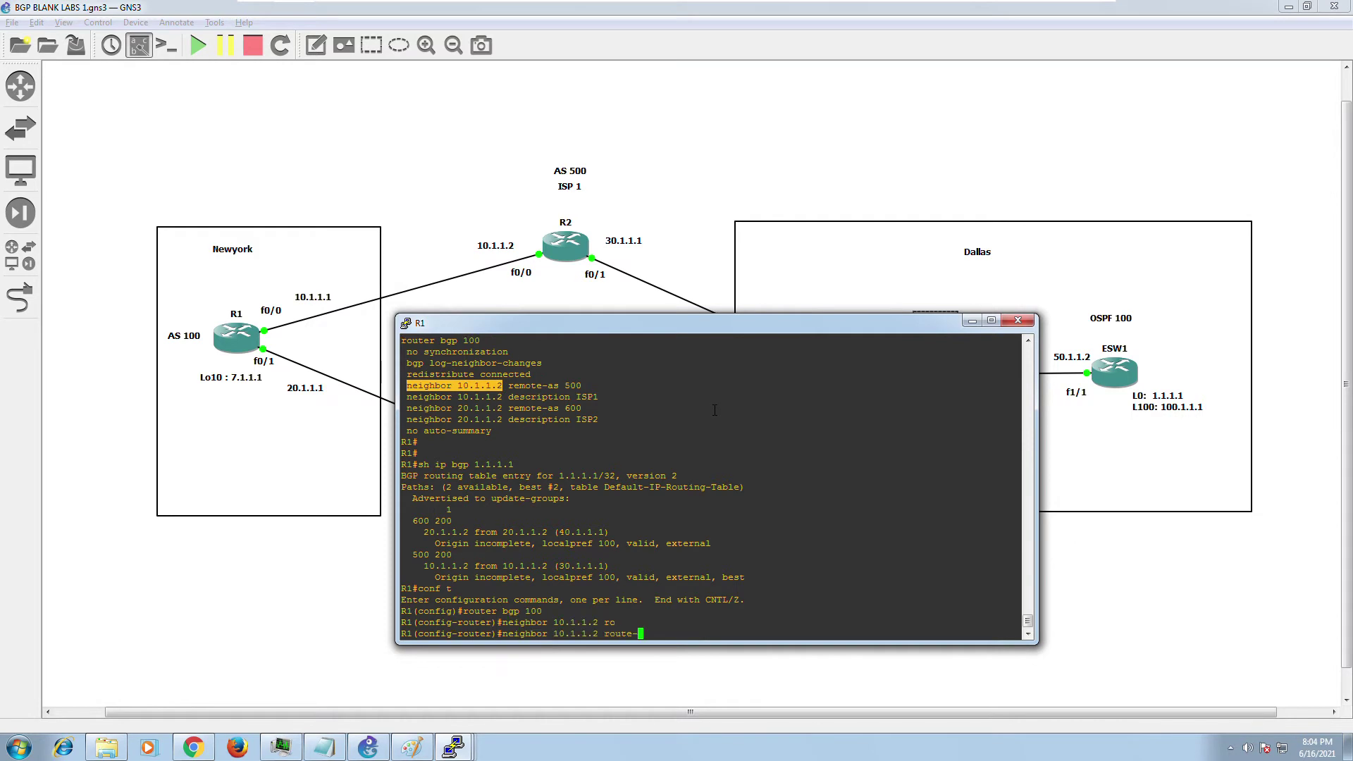
text(m)
key(Tab)
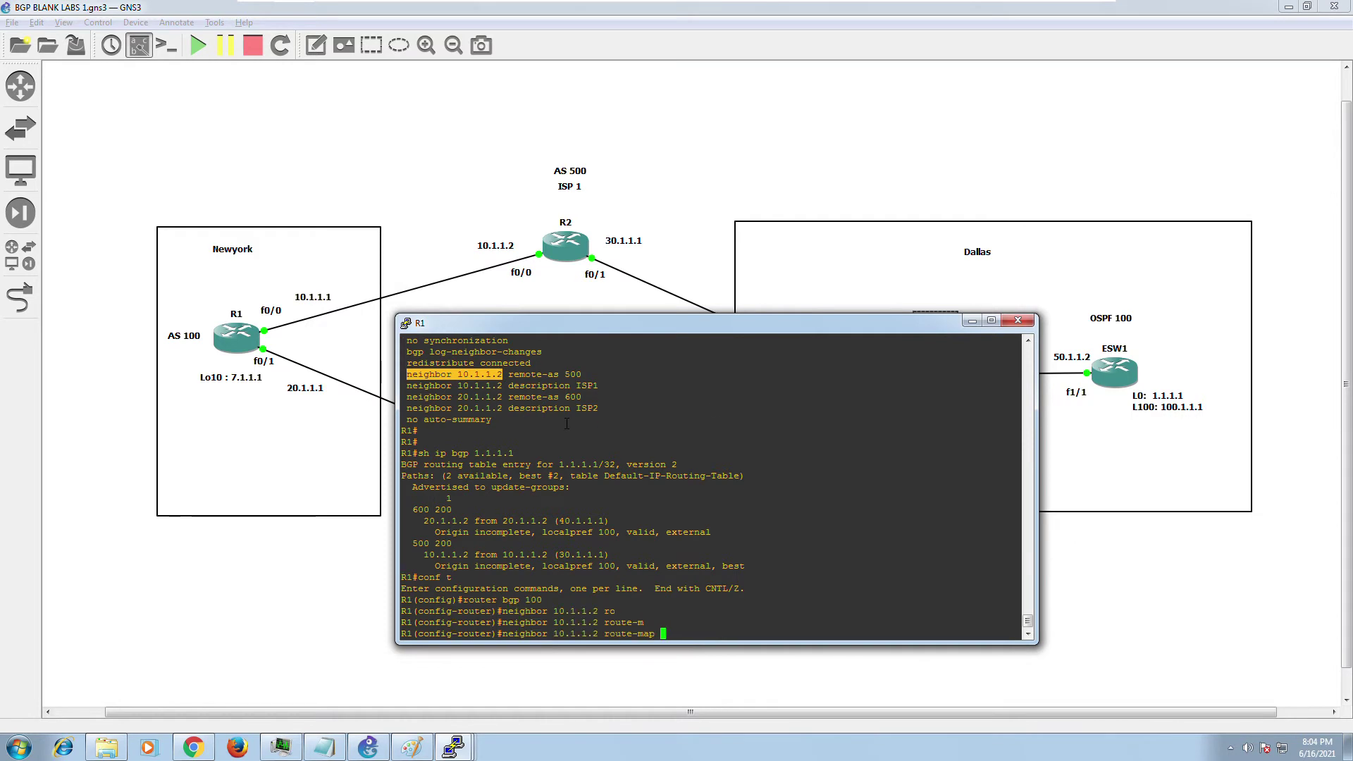
scroll(567, 422, up, 4)
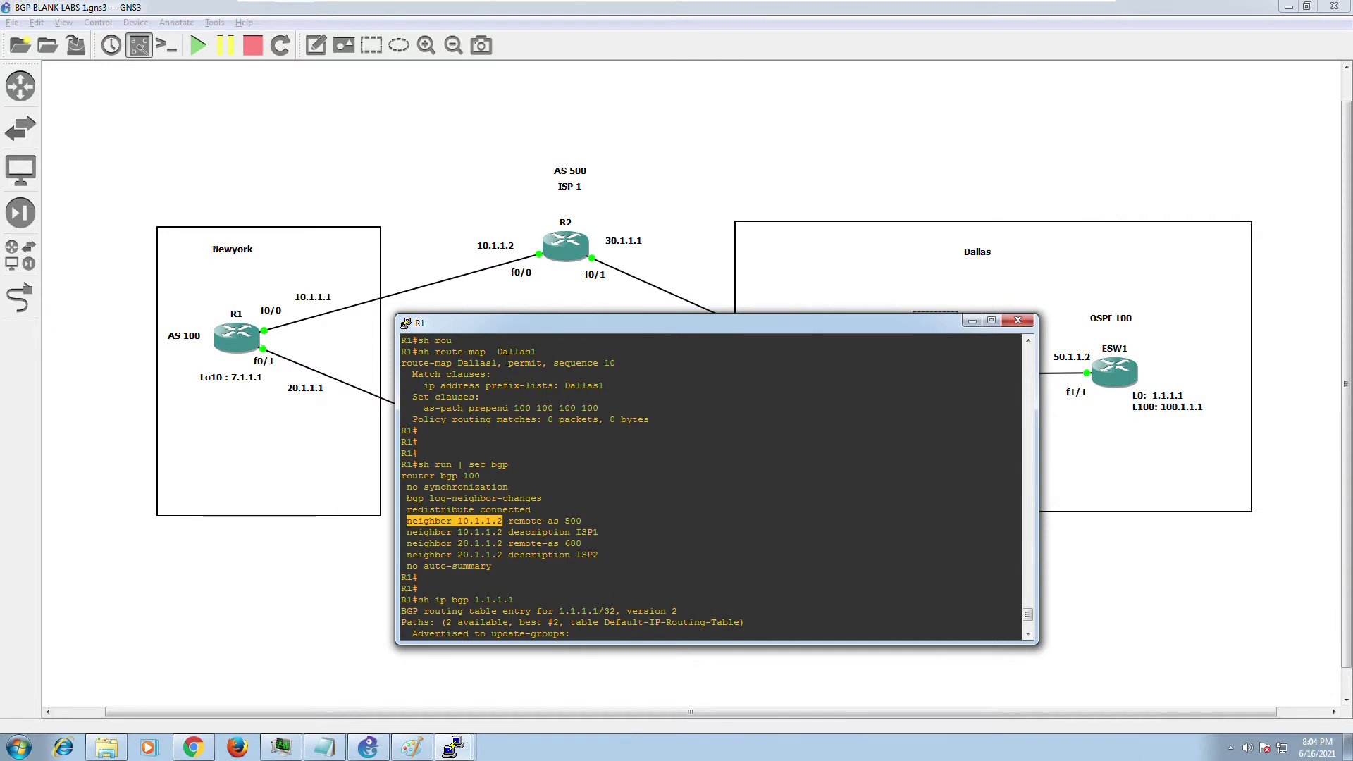
drag(497, 351, 538, 353)
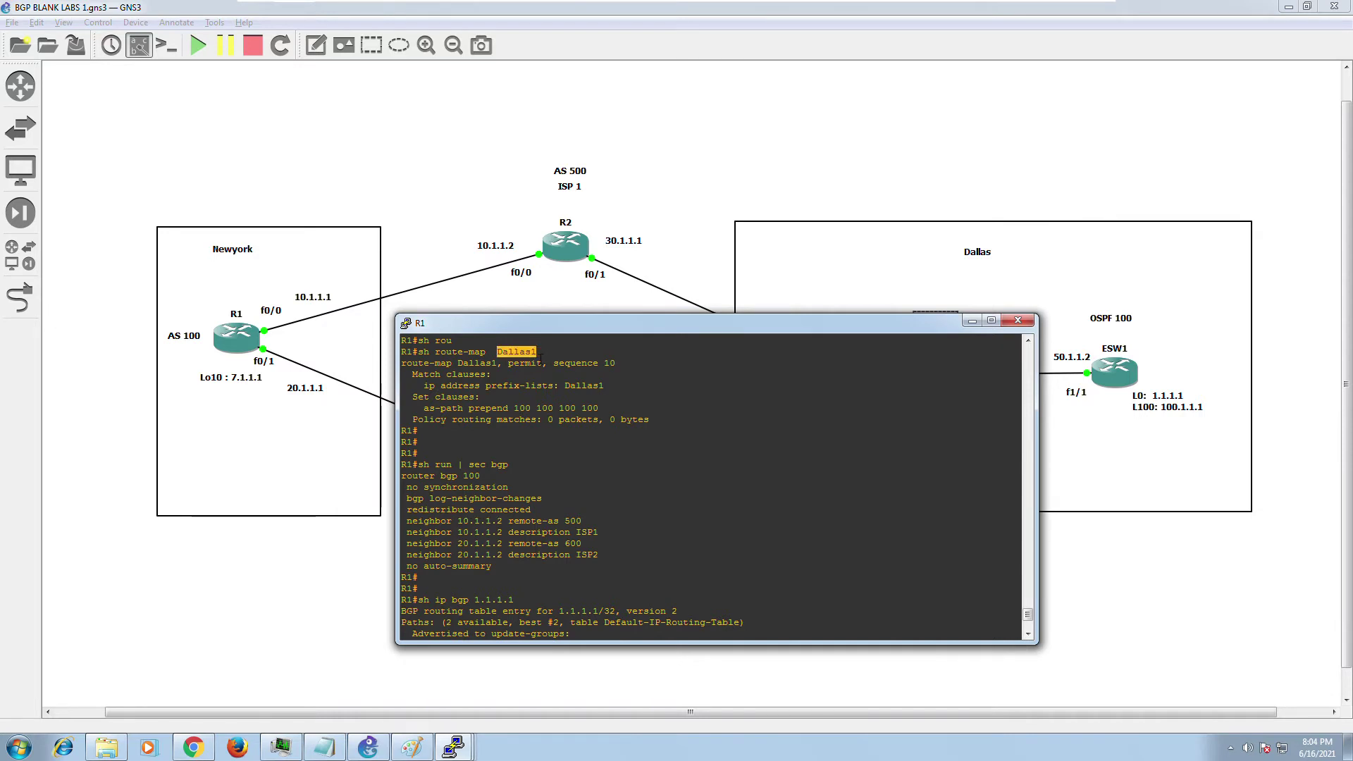
right_click(690, 455)
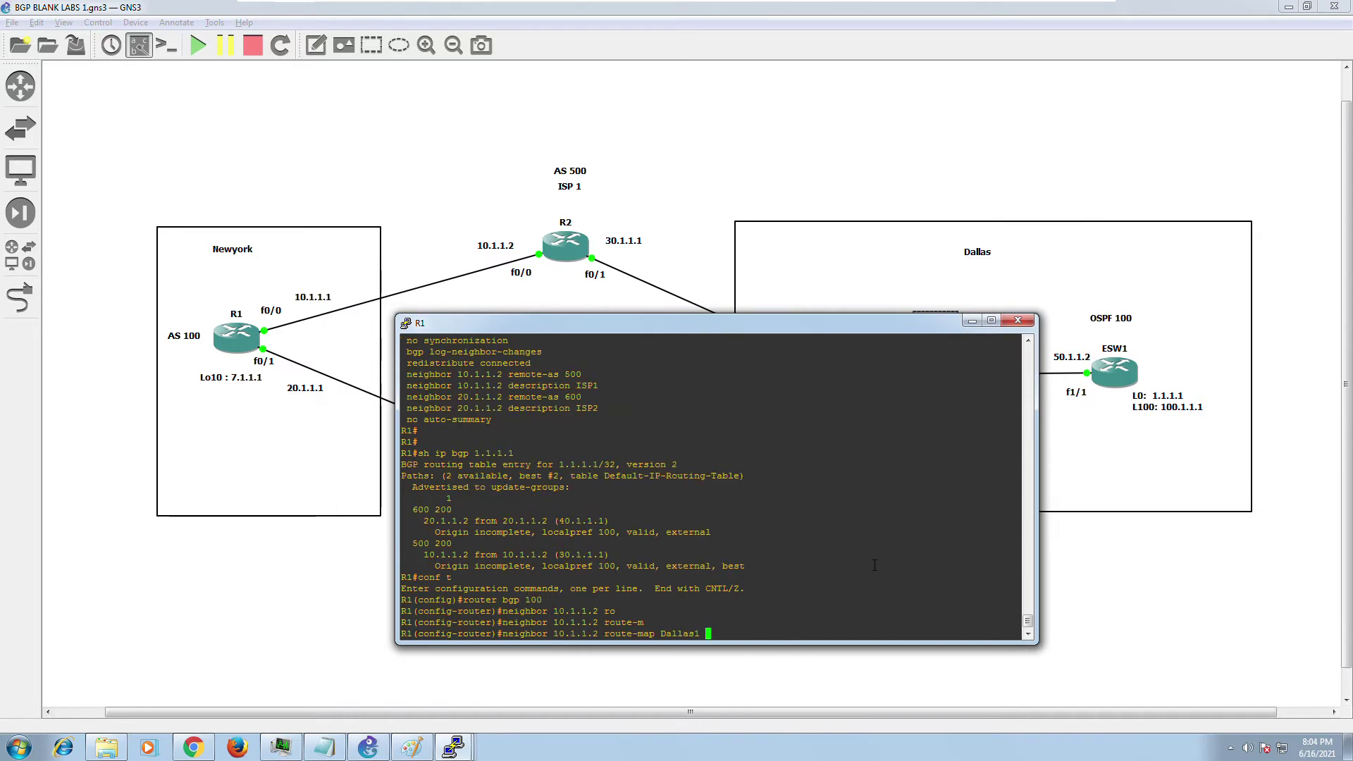
text(in)
key(Return)
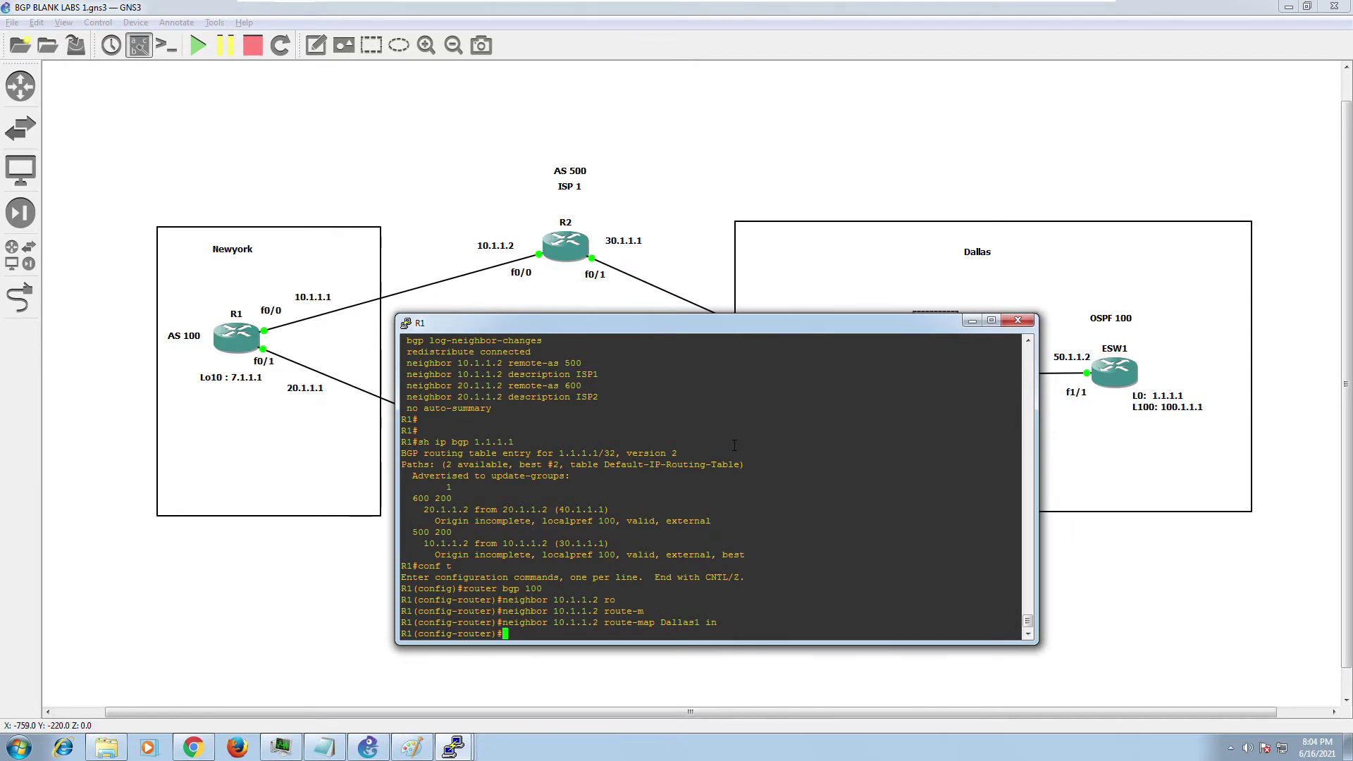
Exit configuration mode and verify with 'sh run | sec bgp'.
text(end)
key(Return)
text(sh run | sec bgp)
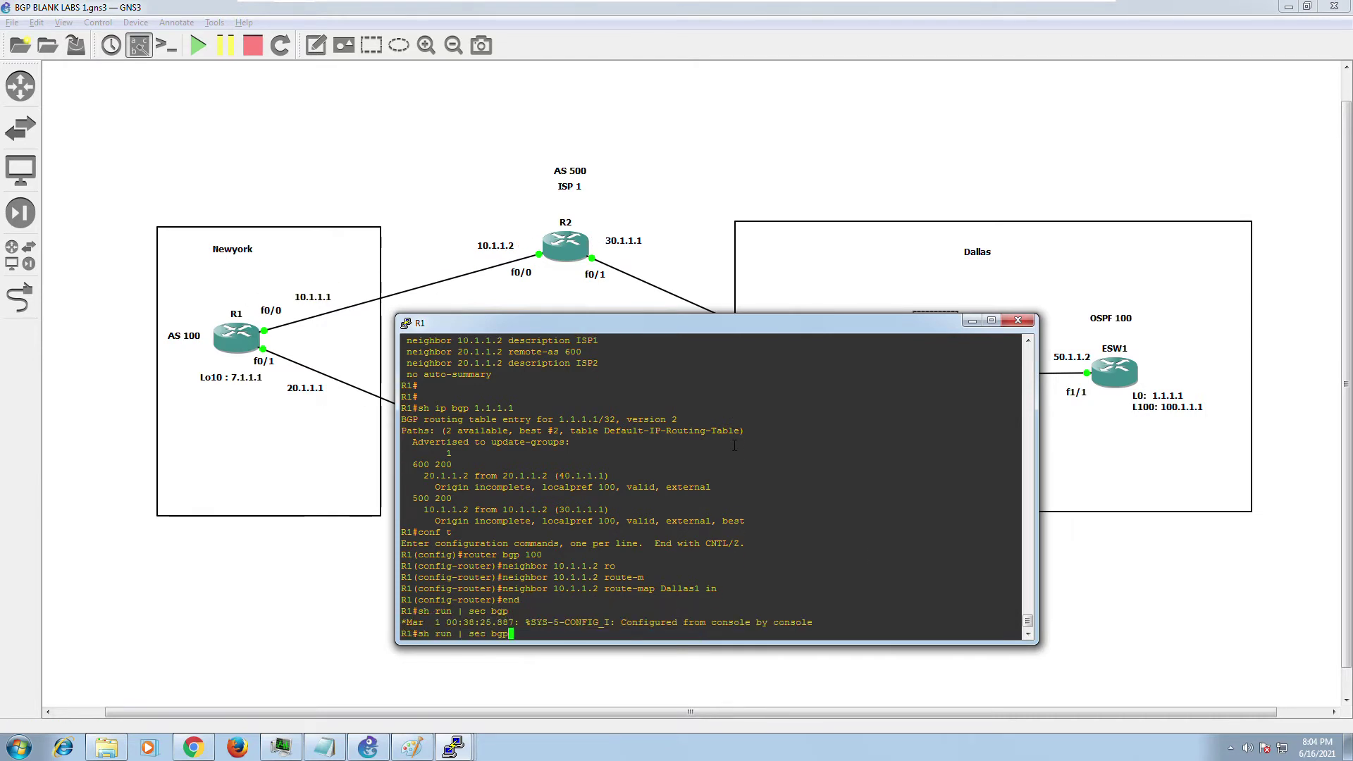
key(Return)
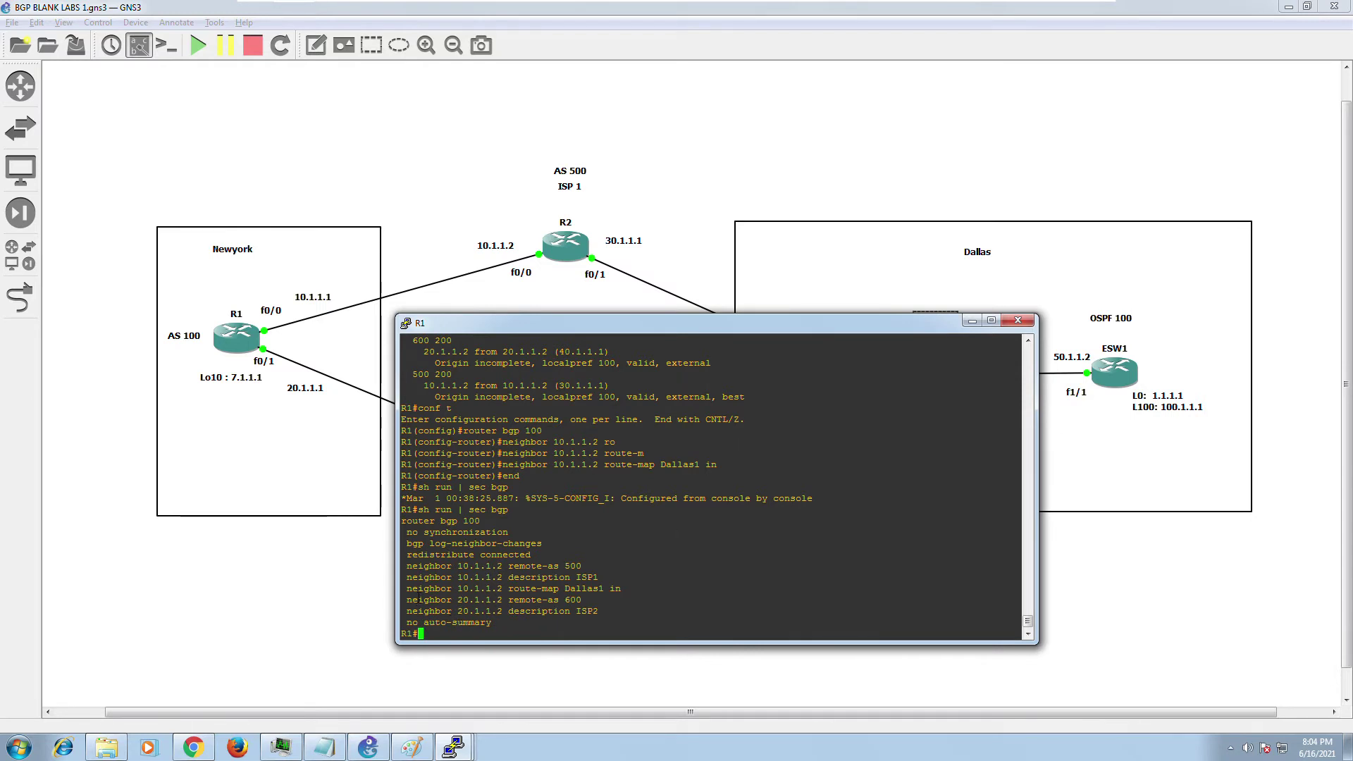
Highlight the new route-map Dallas1 in line, then run 'clear ip bgp * soft'.
drag(407, 589, 623, 595)
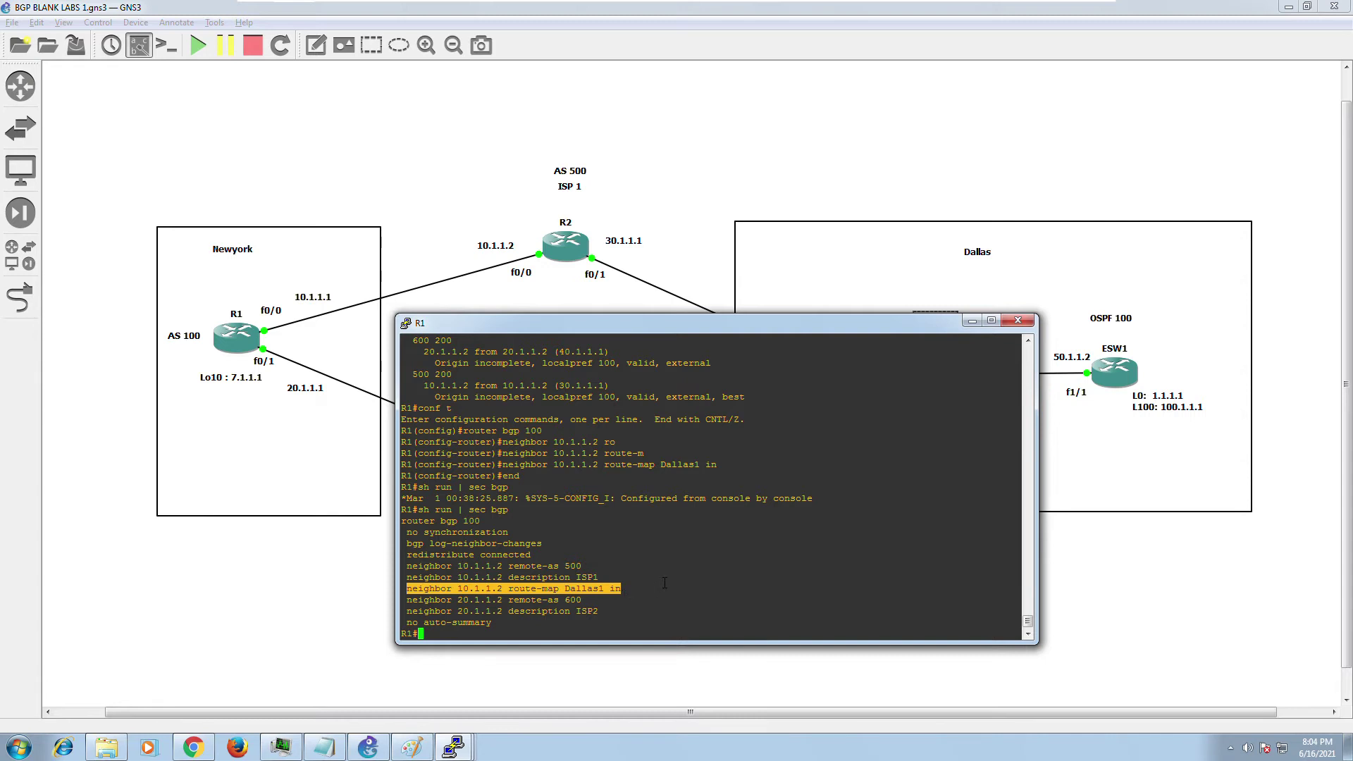
key(Return)
key(Return)
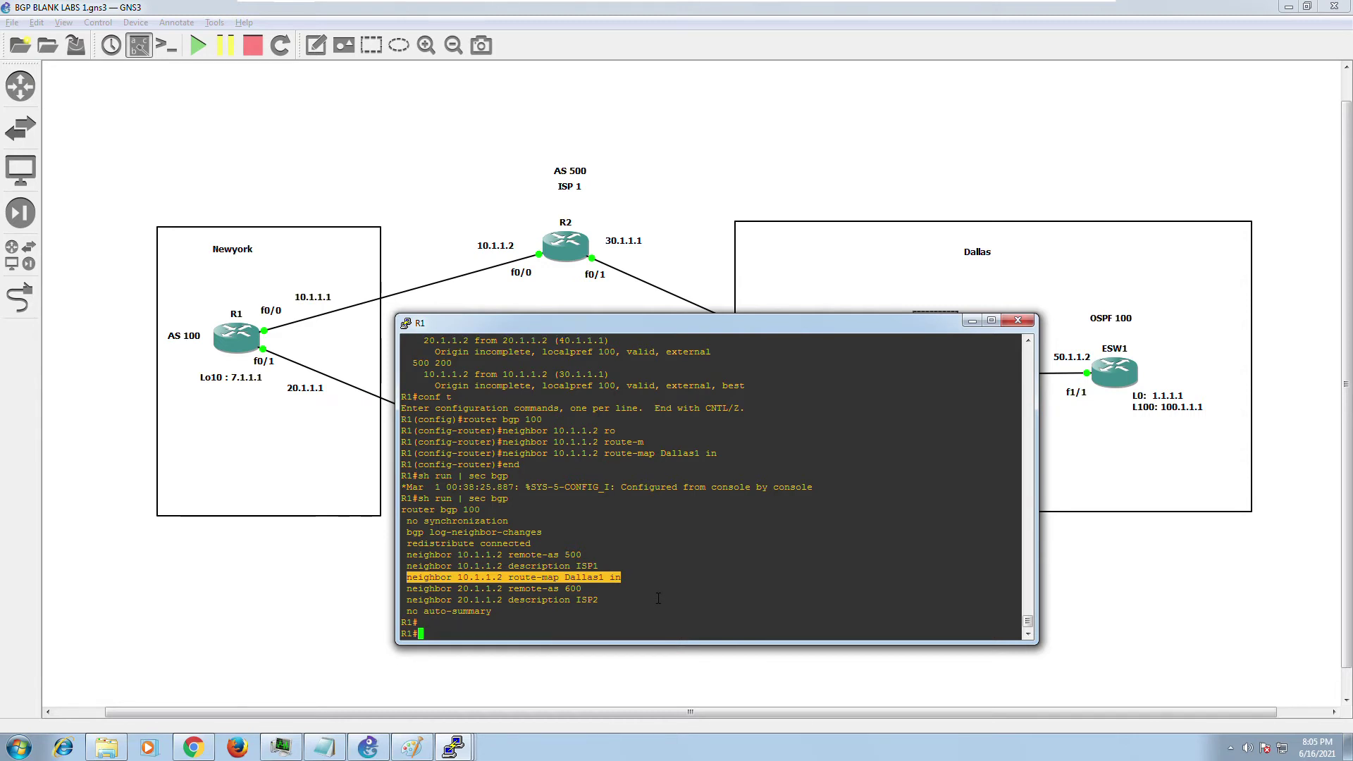
text(sh ip bgp 1.1.1.1)
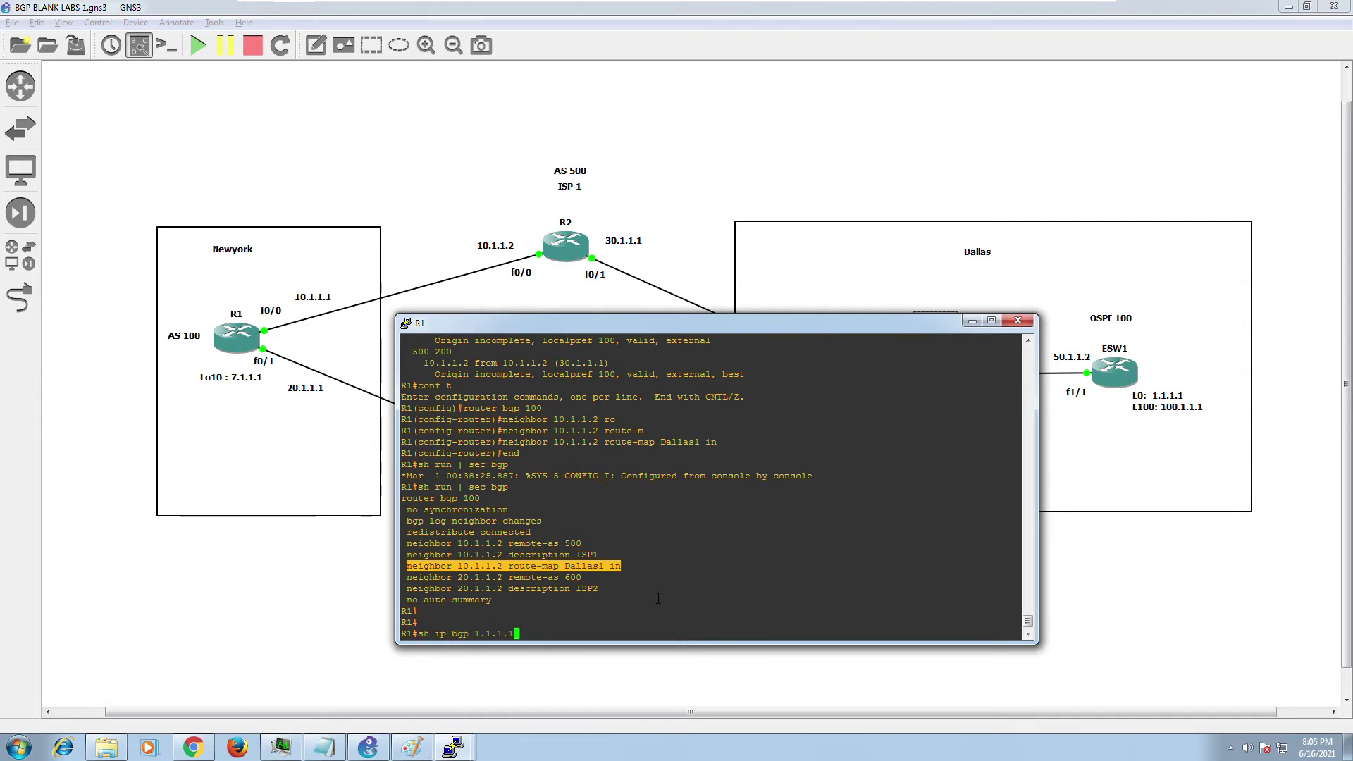
key(BackSpace)
key(BackSpace)
key(BackSpace)
key(BackSpace)
key(BackSpace)
key(BackSpace)
key(BackSpace)
key(BackSpace)
key(BackSpace)
key(BackSpace)
key(BackSpace)
key(BackSpace)
key(BackSpace)
key(BackSpace)
key(BackSpace)
key(BackSpace)
key(BackSpace)
text(clear ip bgp)
key(Tab)
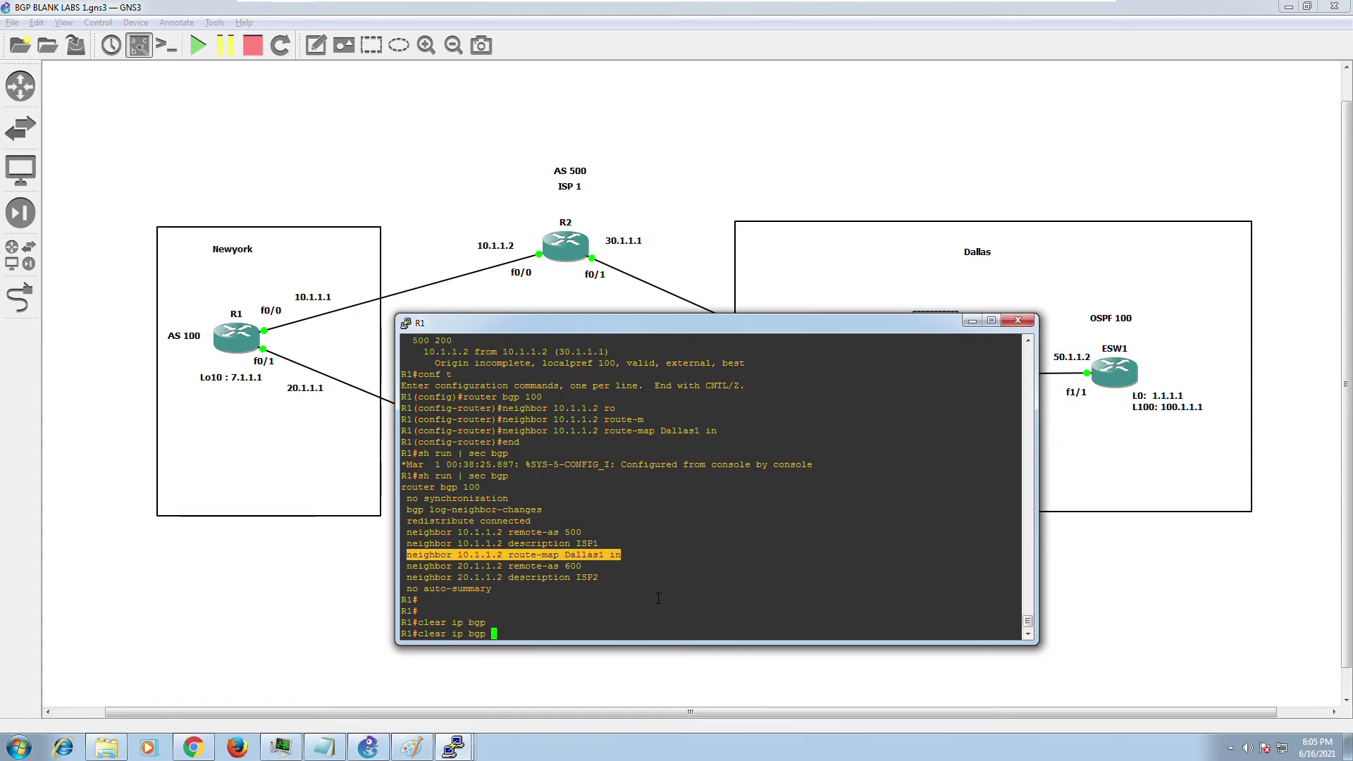
text(* soft)
key(Return)
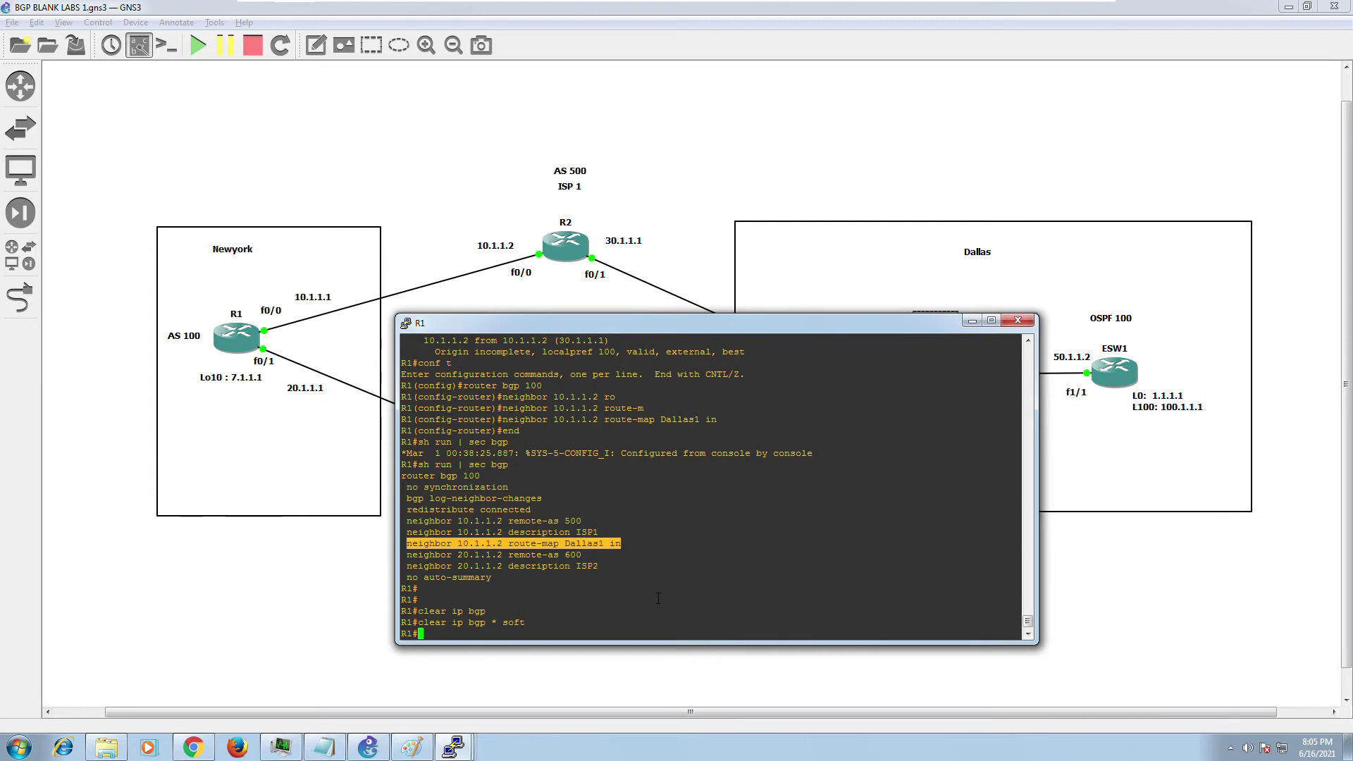
Highlight the '* soft' part of the reset and recall an earlier command from history.
key(Return)
key(Return)
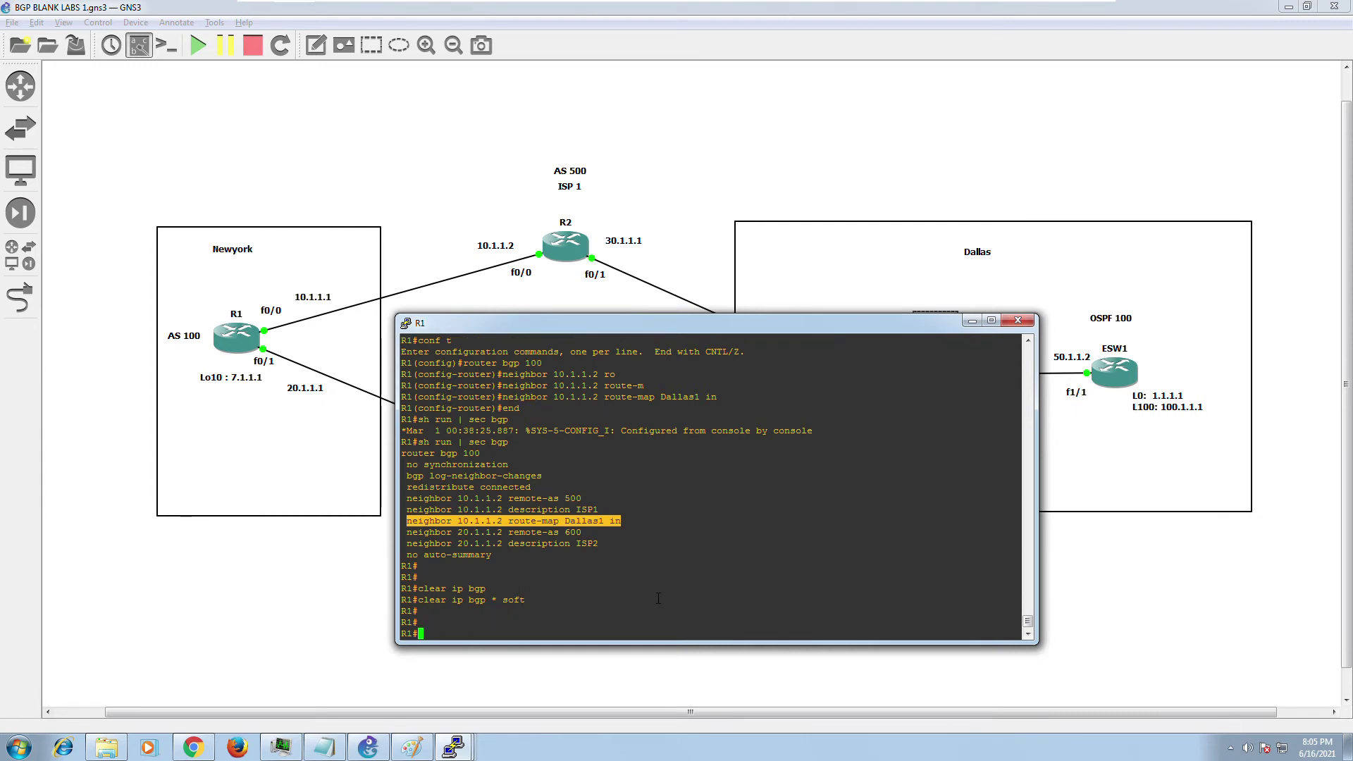
drag(492, 600, 523, 603)
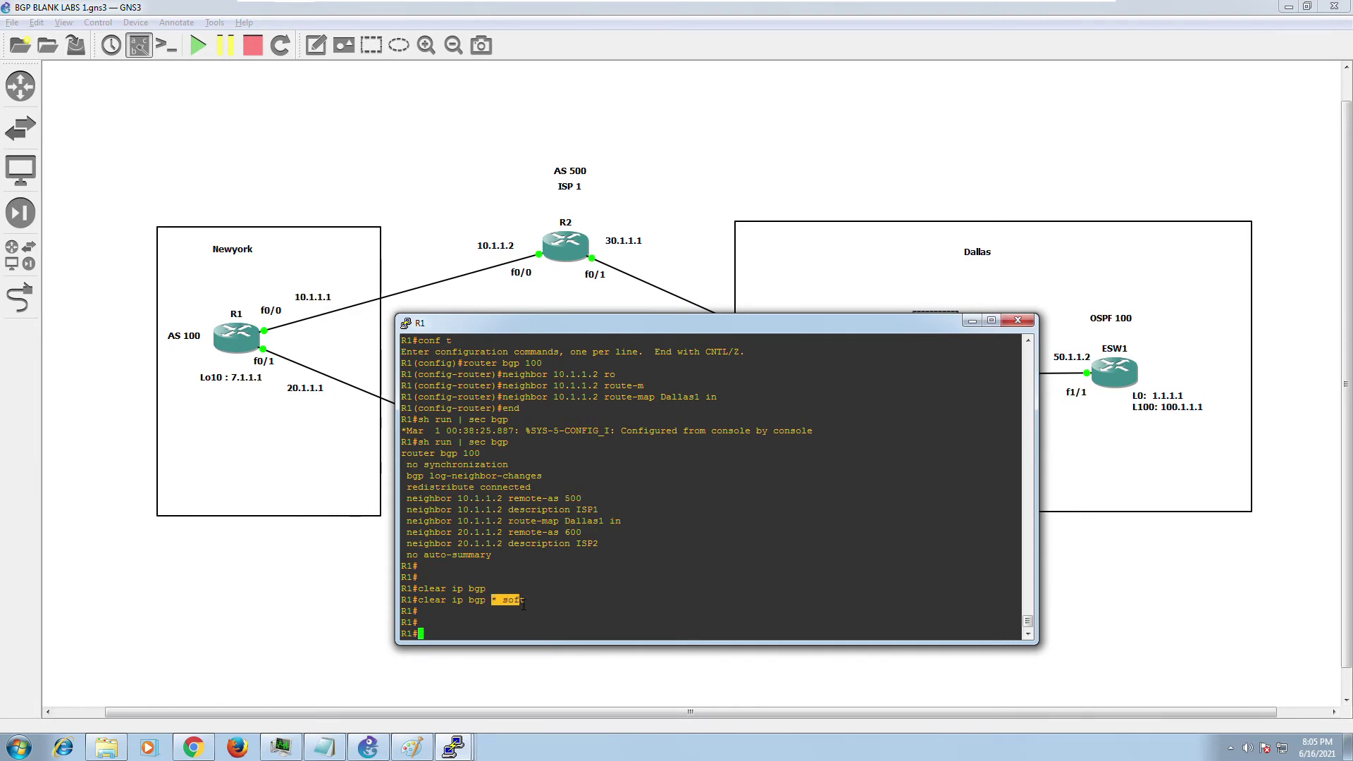
click(671, 601)
key(Up)
key(Up)
key(Up)
key(Up)
key(Up)
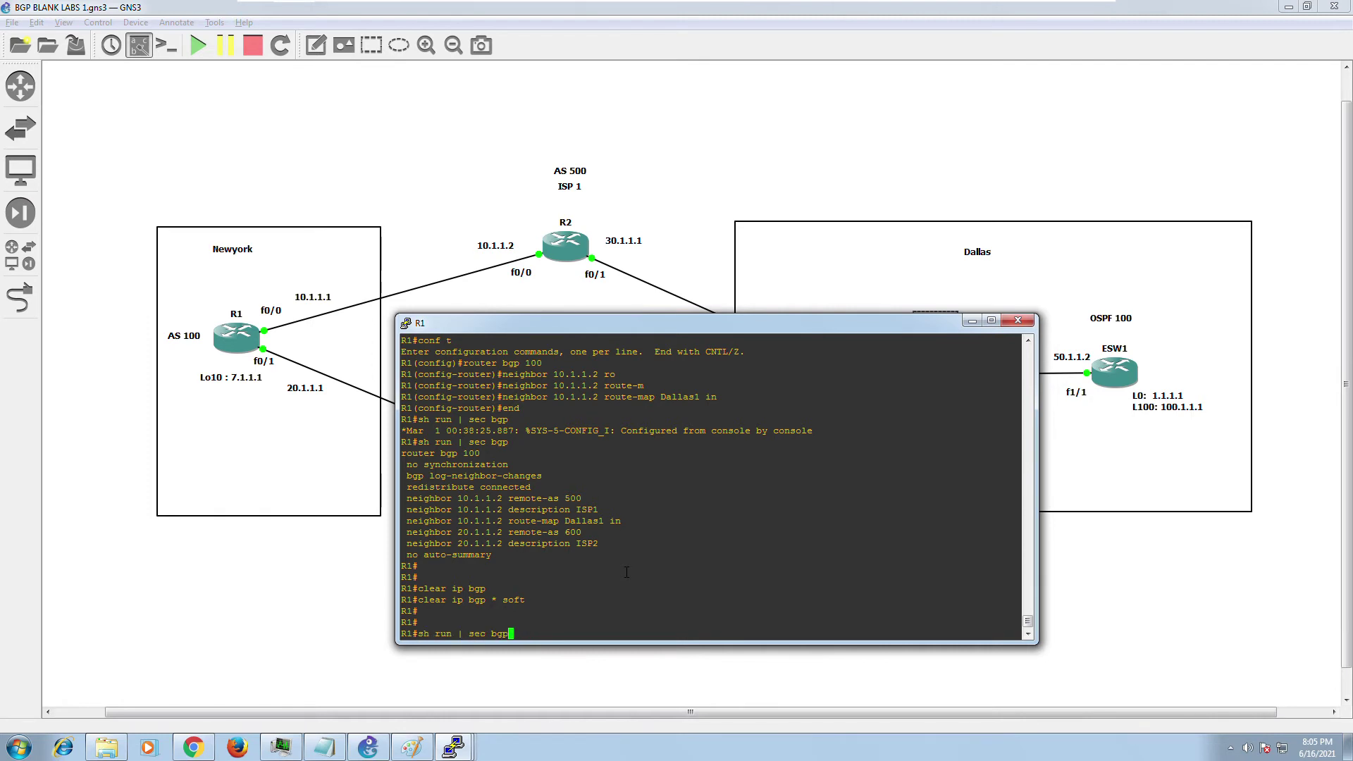
key(Up)
key(Up)
key(Up)
Rerun 'sh ip bgp summary' on R1 to display the BGP neighbor table.
key(Up)
key(Up)
key(Up)
key(Up)
key(Return)
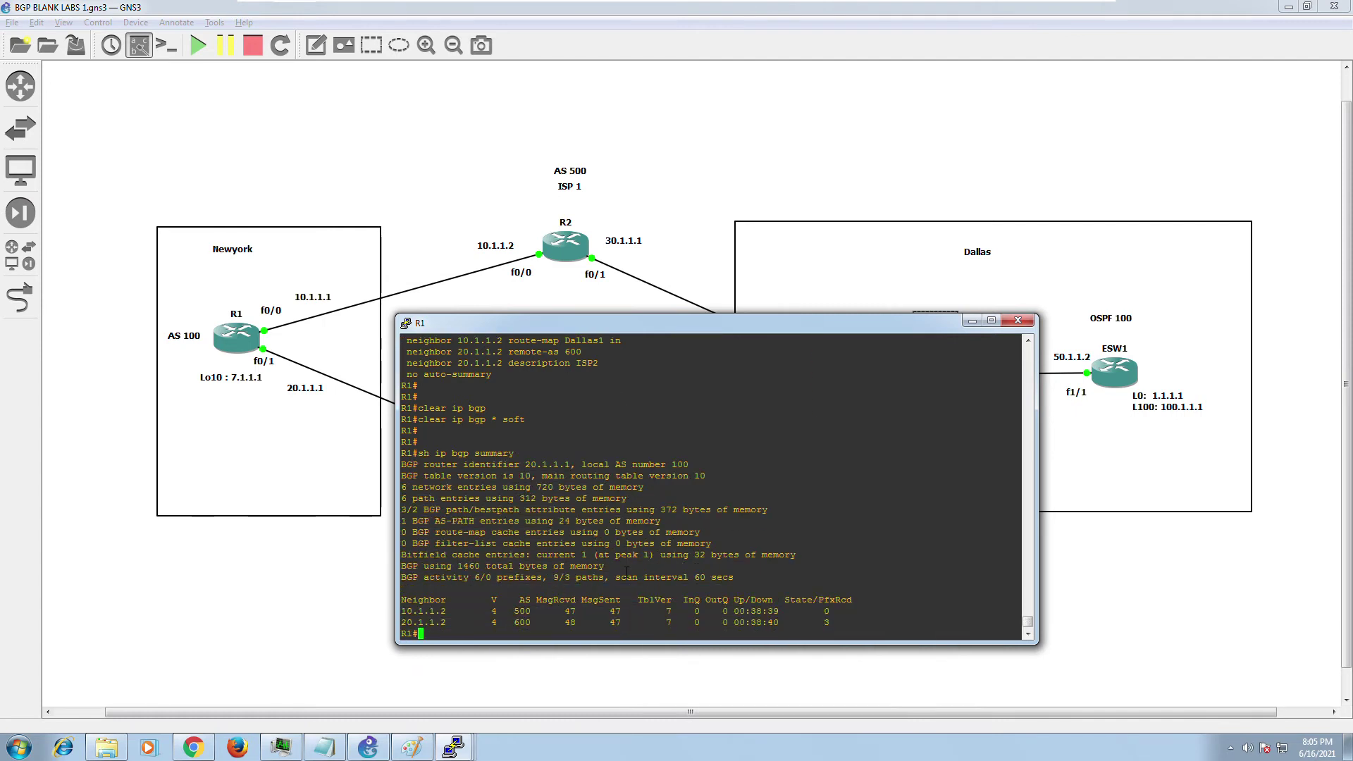
key(Return)
key(Return)
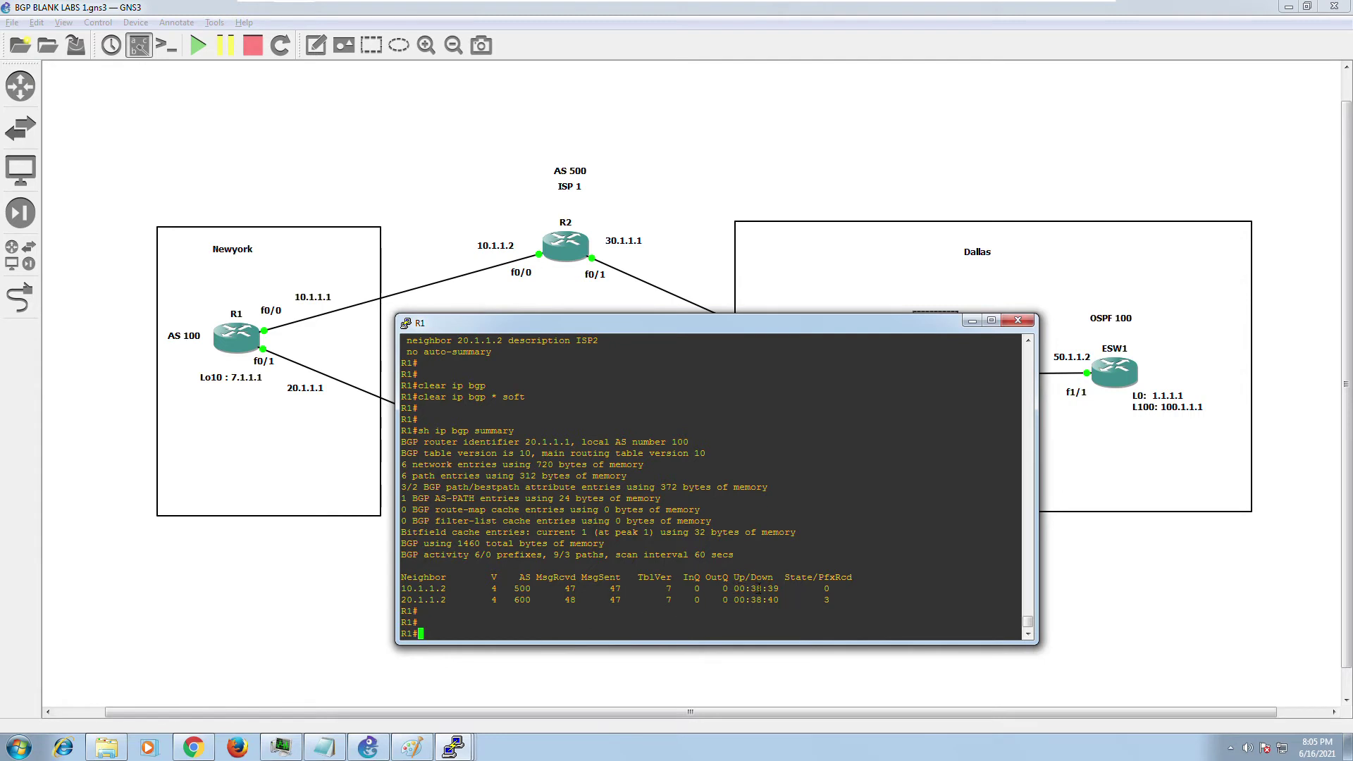
Mark the 0 prefixes-received value for neighbor 10.1.1.2 in the summary output.
mouse_move(820, 589)
mouse_down()
mouse_move(866, 593)
mouse_move(830, 595)
mouse_up()
mouse_move(814, 589)
mouse_down()
mouse_move(845, 593)
mouse_move(831, 605)
mouse_up()
click(831, 606)
scroll(827, 592, up, 8)
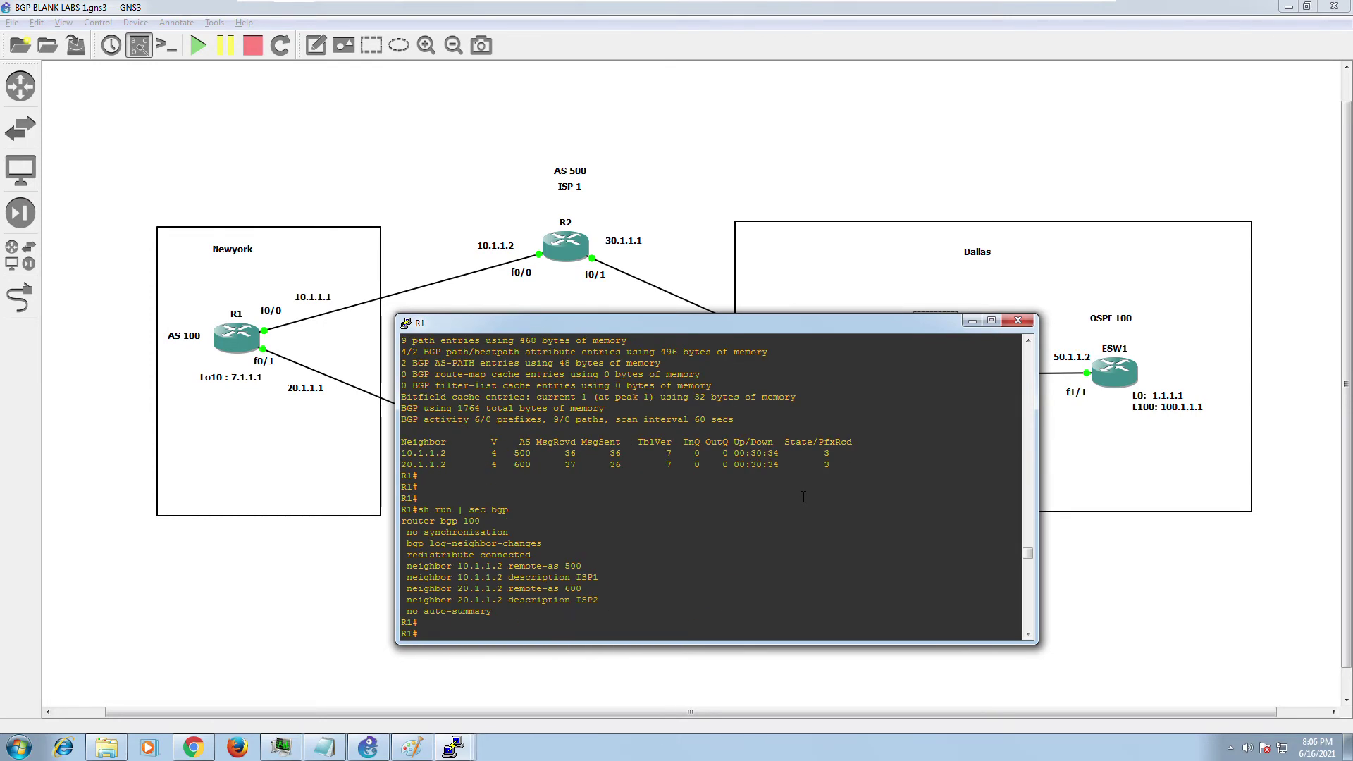
drag(821, 460, 1018, 465)
scroll(824, 493, down, 8)
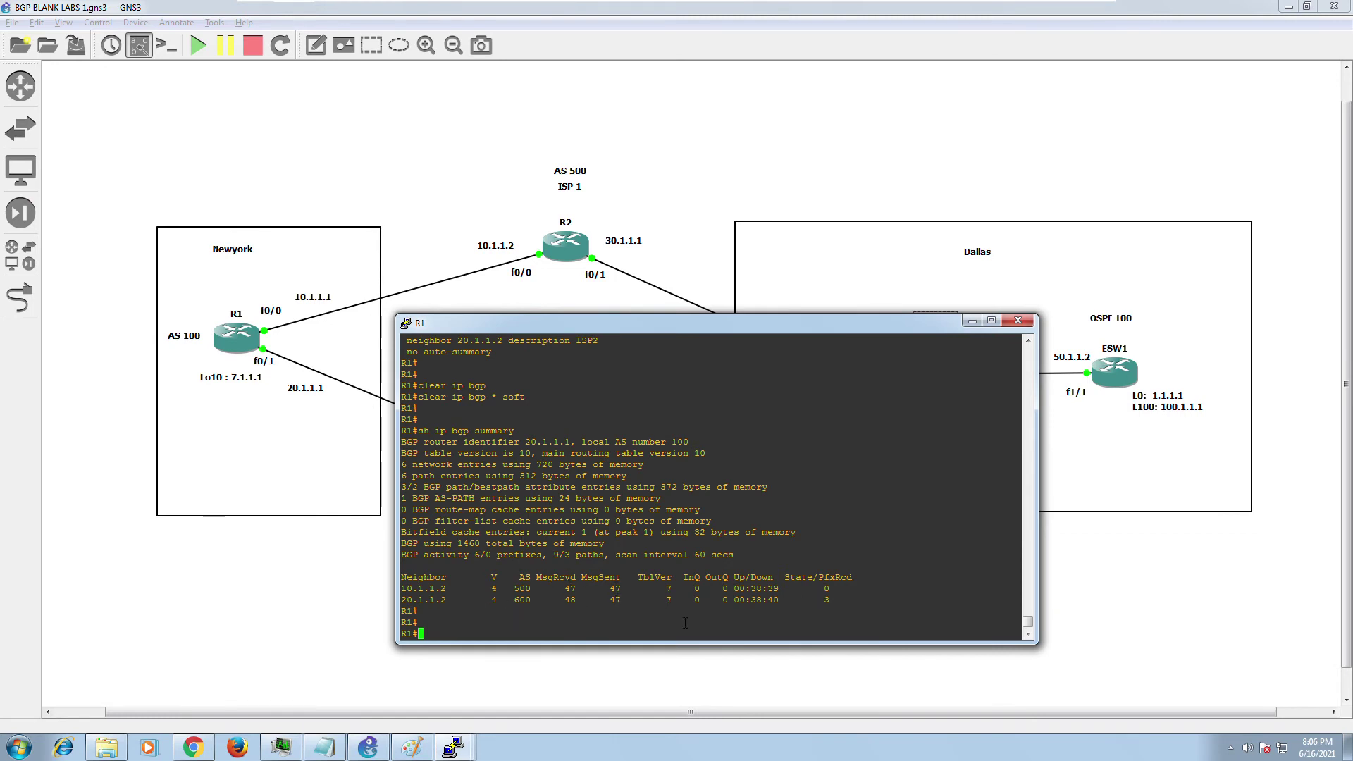
drag(819, 589, 830, 593)
Move the R1 console up and left to reveal the topology, then re-highlight the 0 count.
drag(636, 329, 780, 370)
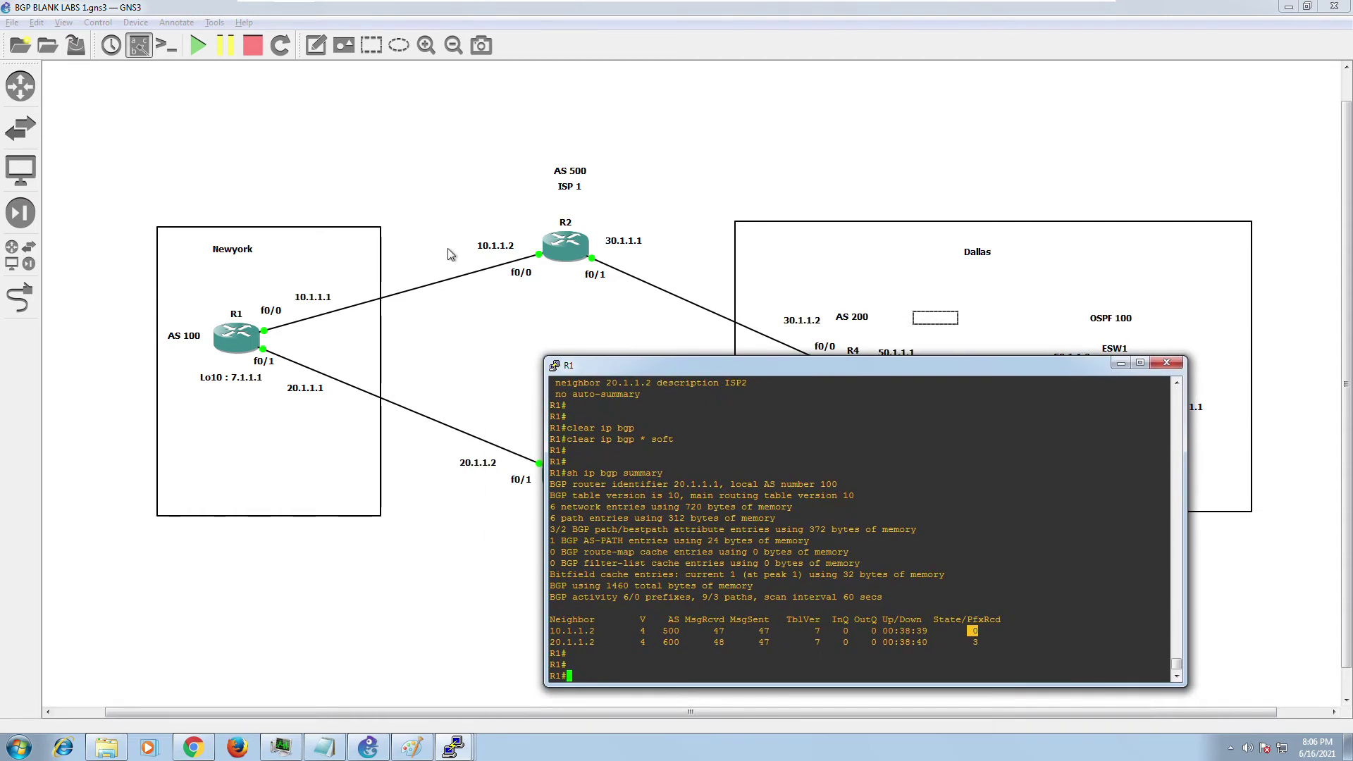
drag(700, 366, 552, 307)
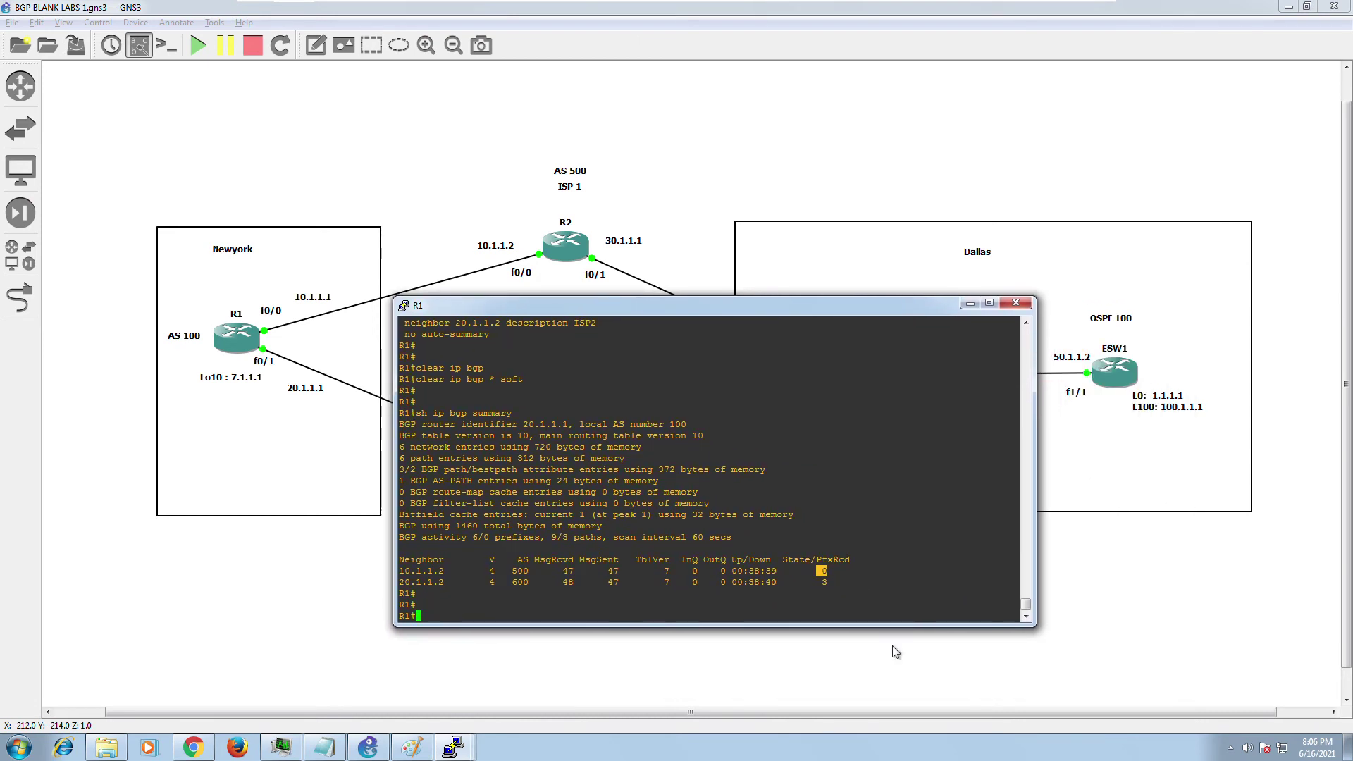
drag(831, 577, 916, 572)
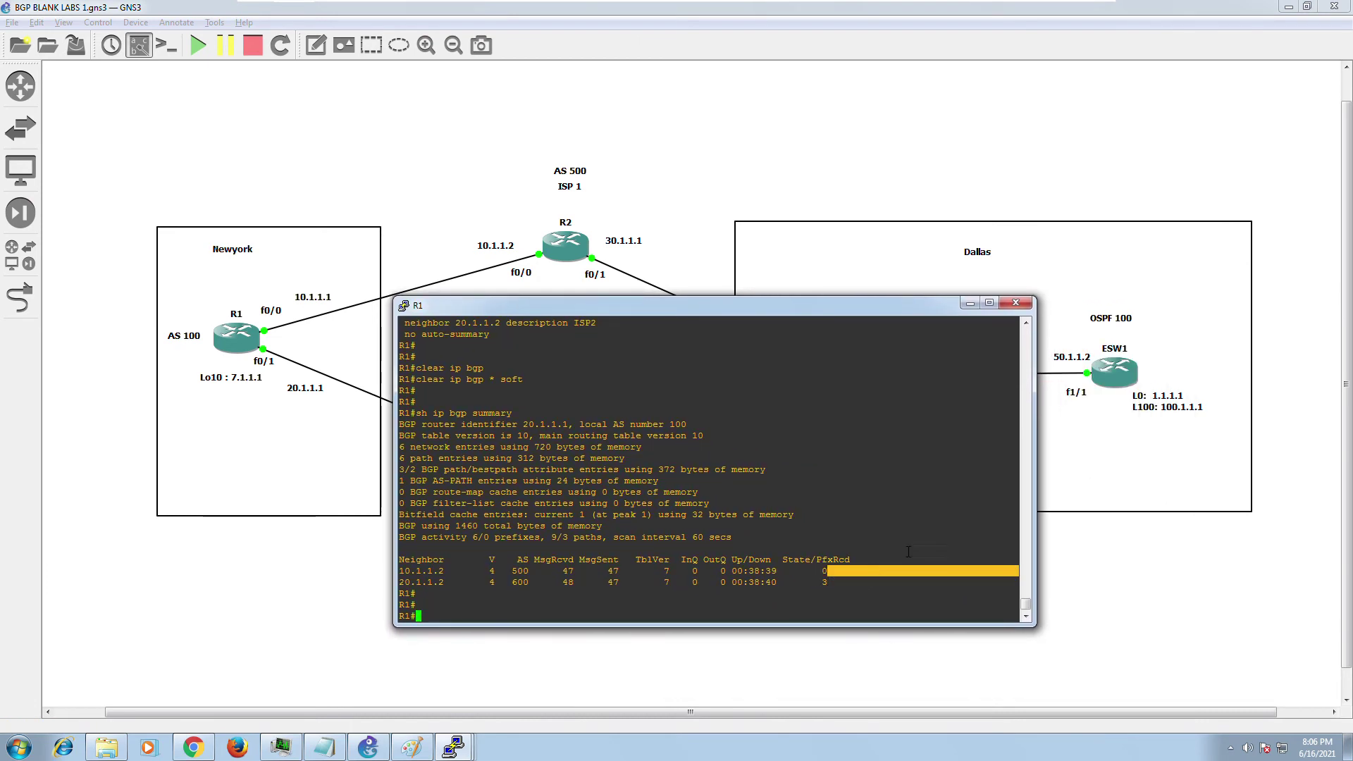
click(883, 486)
key(Return)
key(Return)
key(Return)
key(Return)
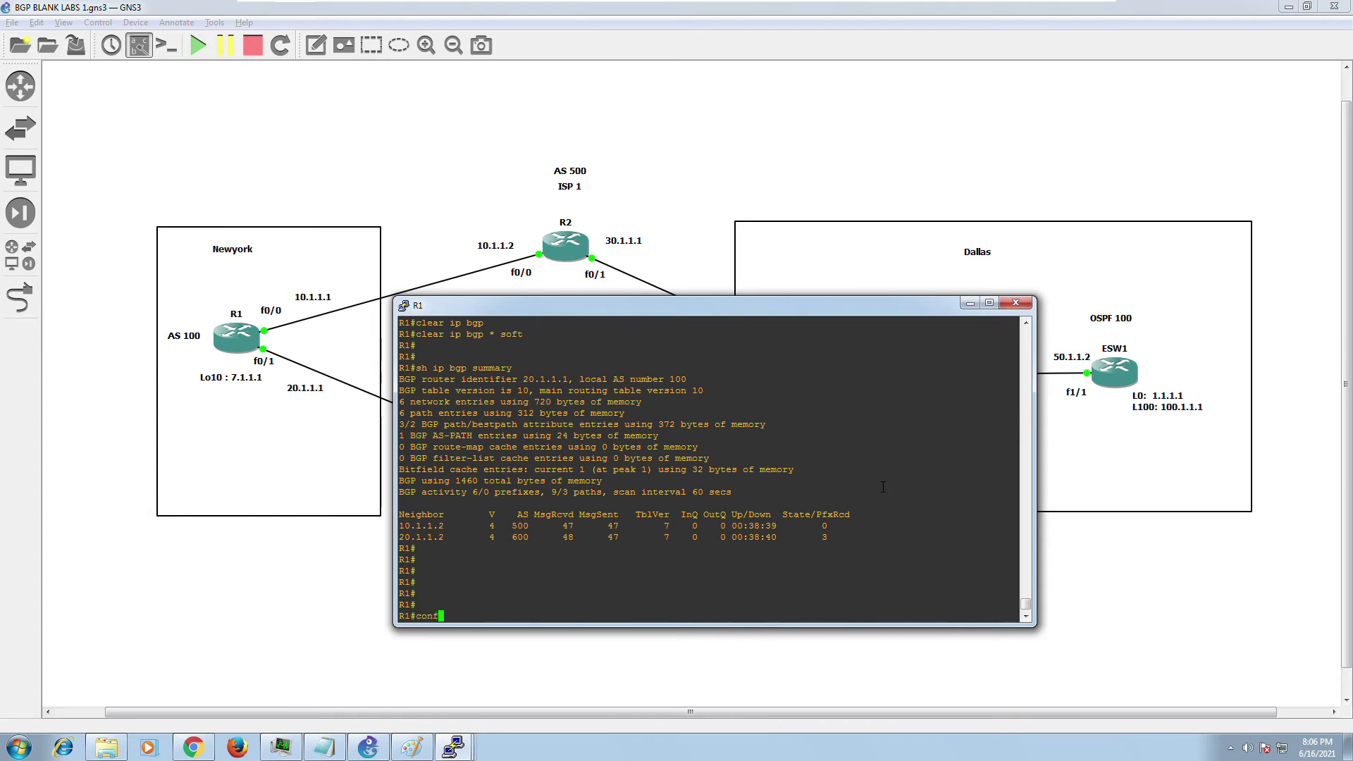
Type 'sh route-map' at the R1# prompt, completing the route-map keyword.
text(sh)
key(BackSpace)
key(BackSpace)
text(h rou)
key(Tab)
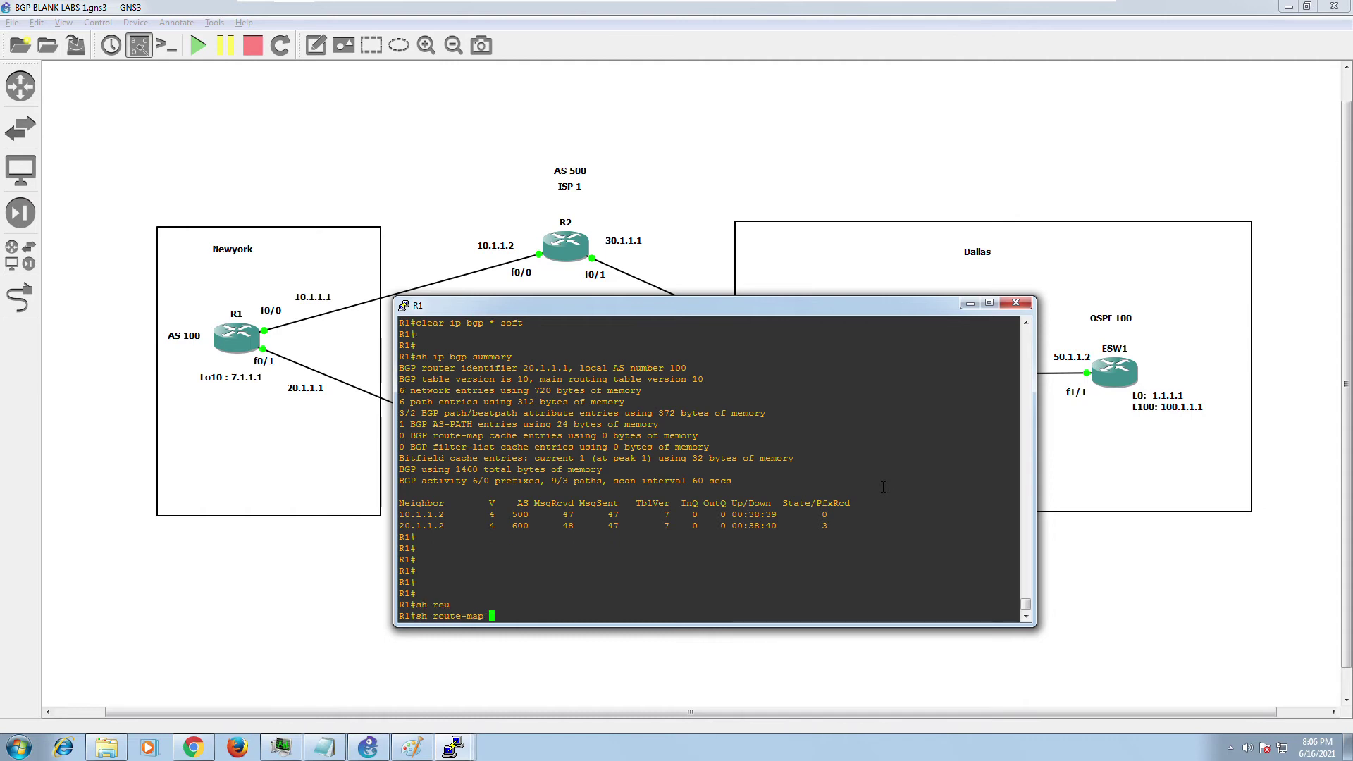
Display route-map Dallas1 and enter global configuration mode with 'conf t'.
text(Dallas1)
key(Return)
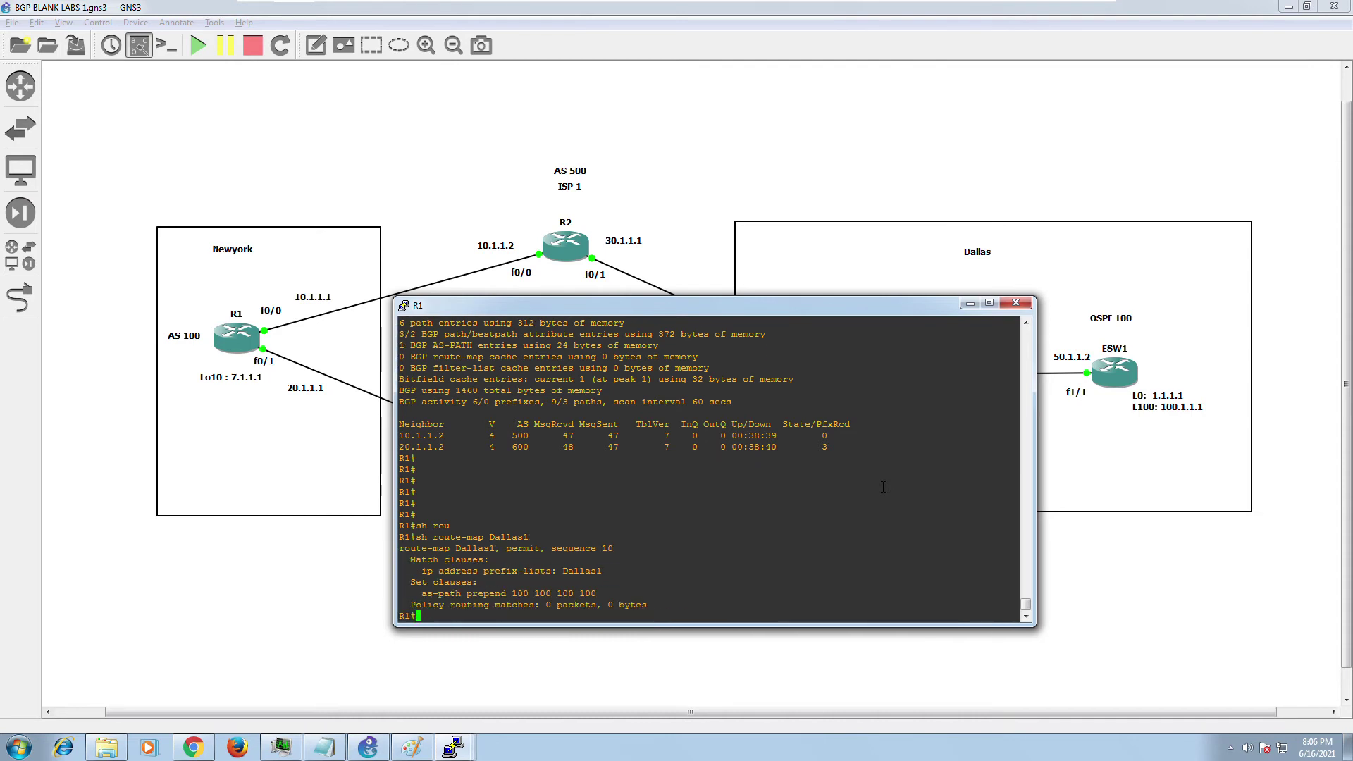
text(conf t)
key(Return)
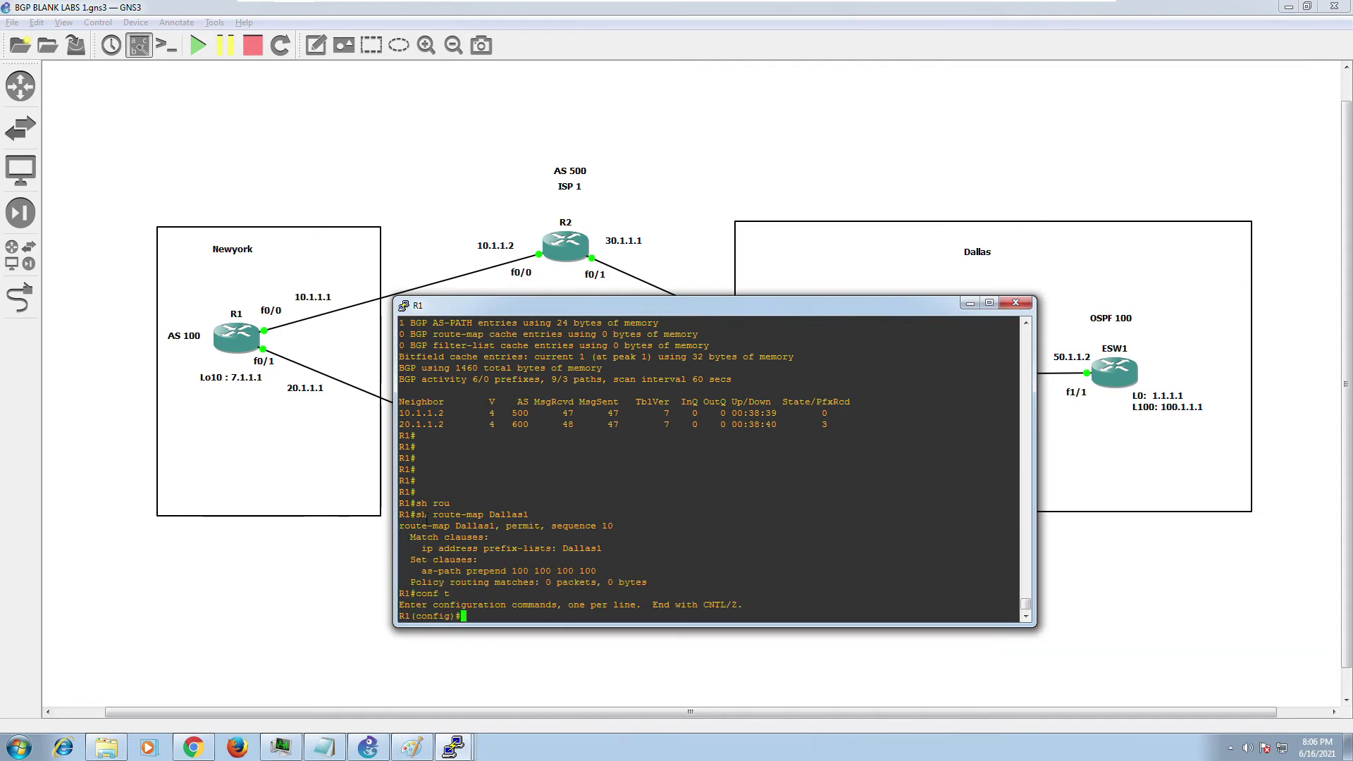
Enter route-map Dallas1 configuration mode by pasting its name from the output.
drag(432, 515, 530, 515)
right_click(627, 521)
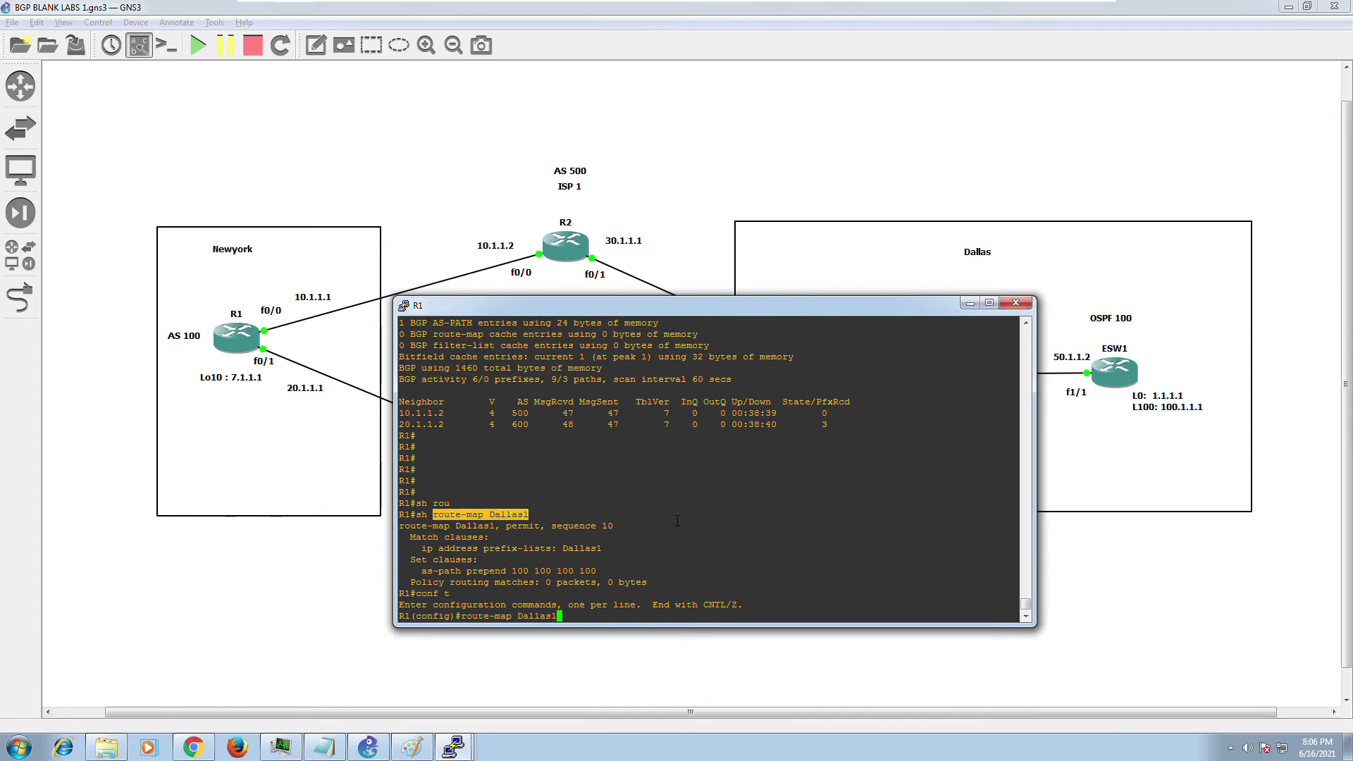
key(Return)
text(map)#mp)
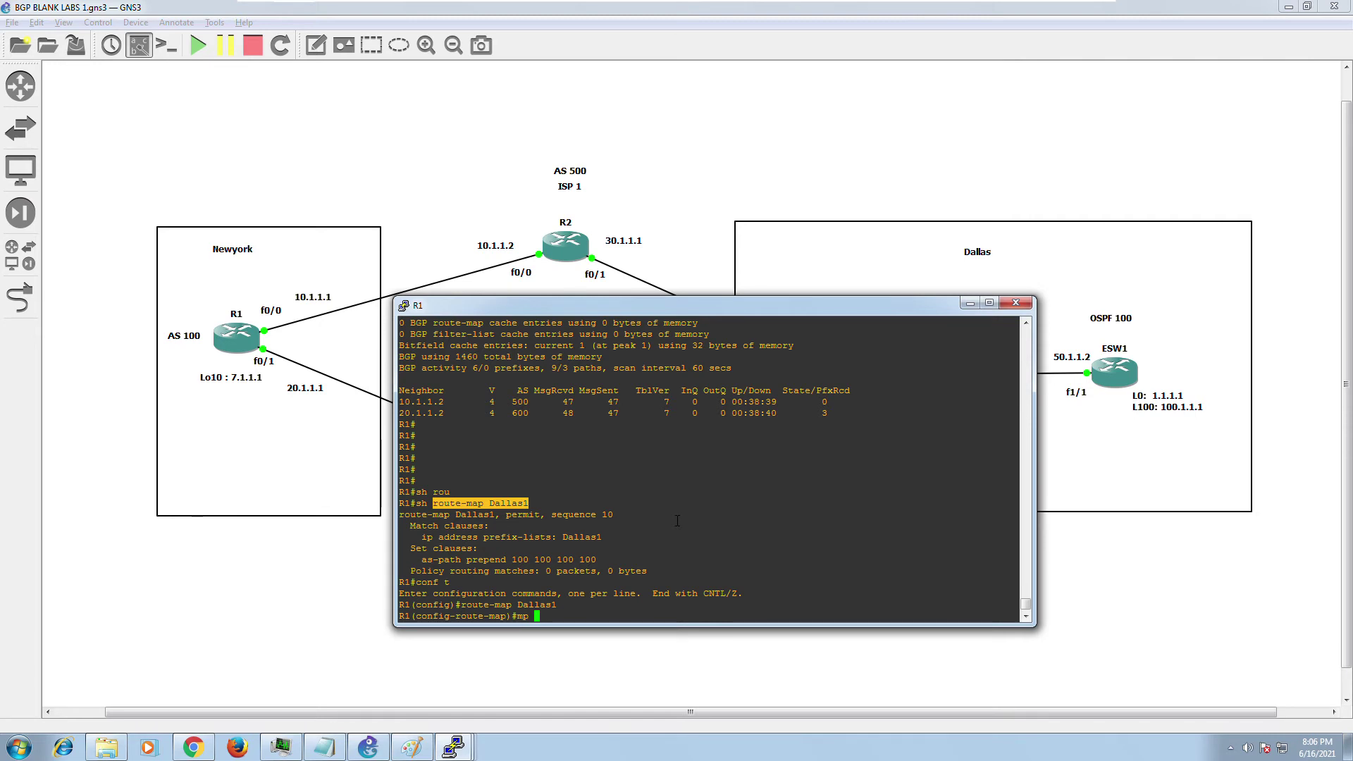
text(o)
drag(483, 538, 555, 542)
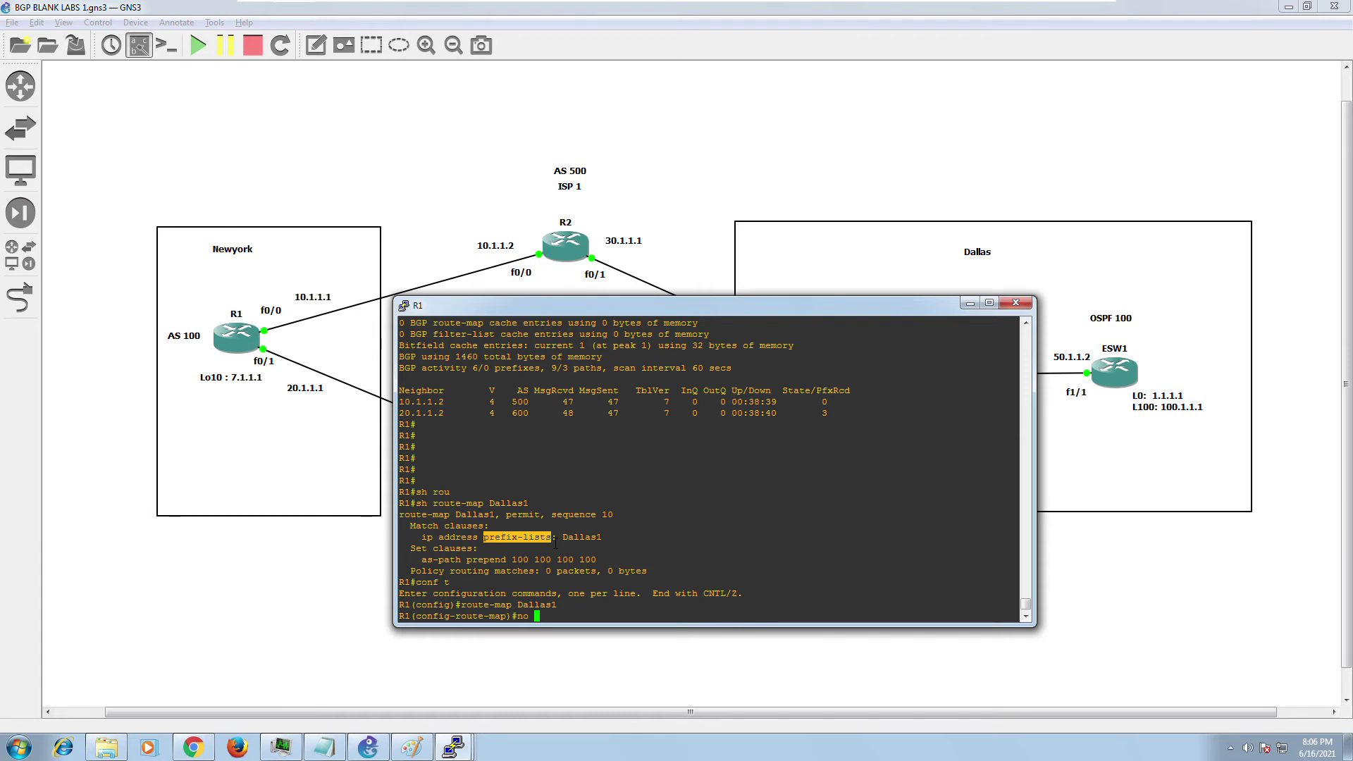
click(759, 527)
Try entering an 'ip address' line and check the available options with '?'.
text(ip add)
key(Tab)
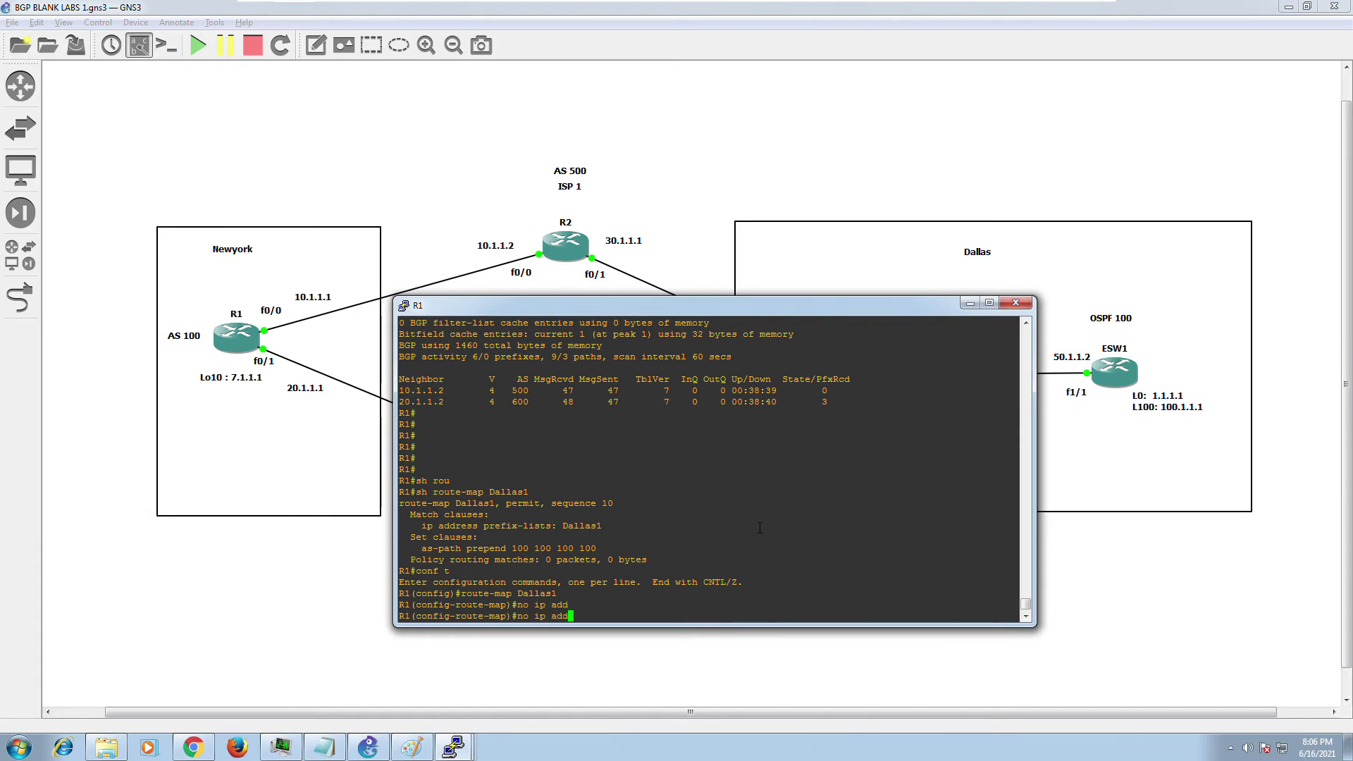
text(re)
key(Tab)
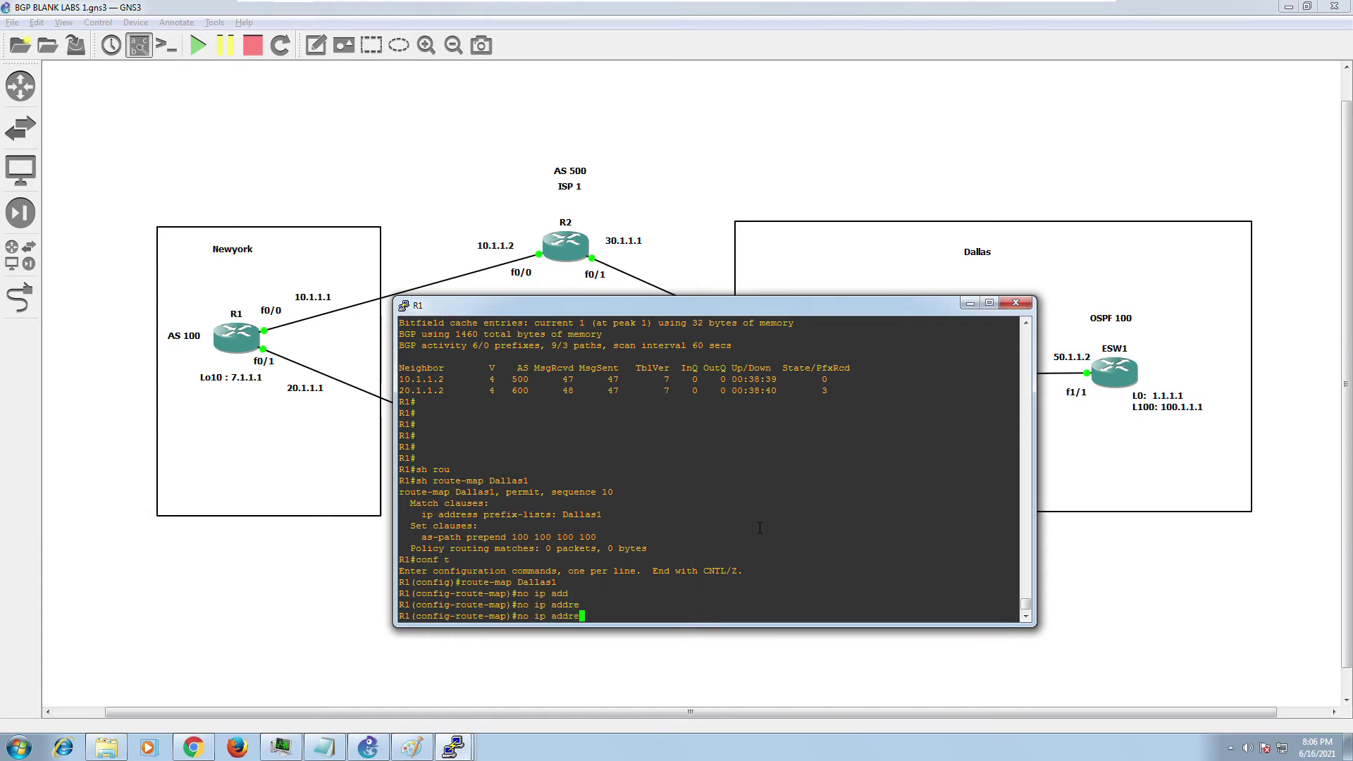
key(BackSpace)
key(BackSpace)
key(BackSpace)
key(BackSpace)
key(BackSpace)
text(?)
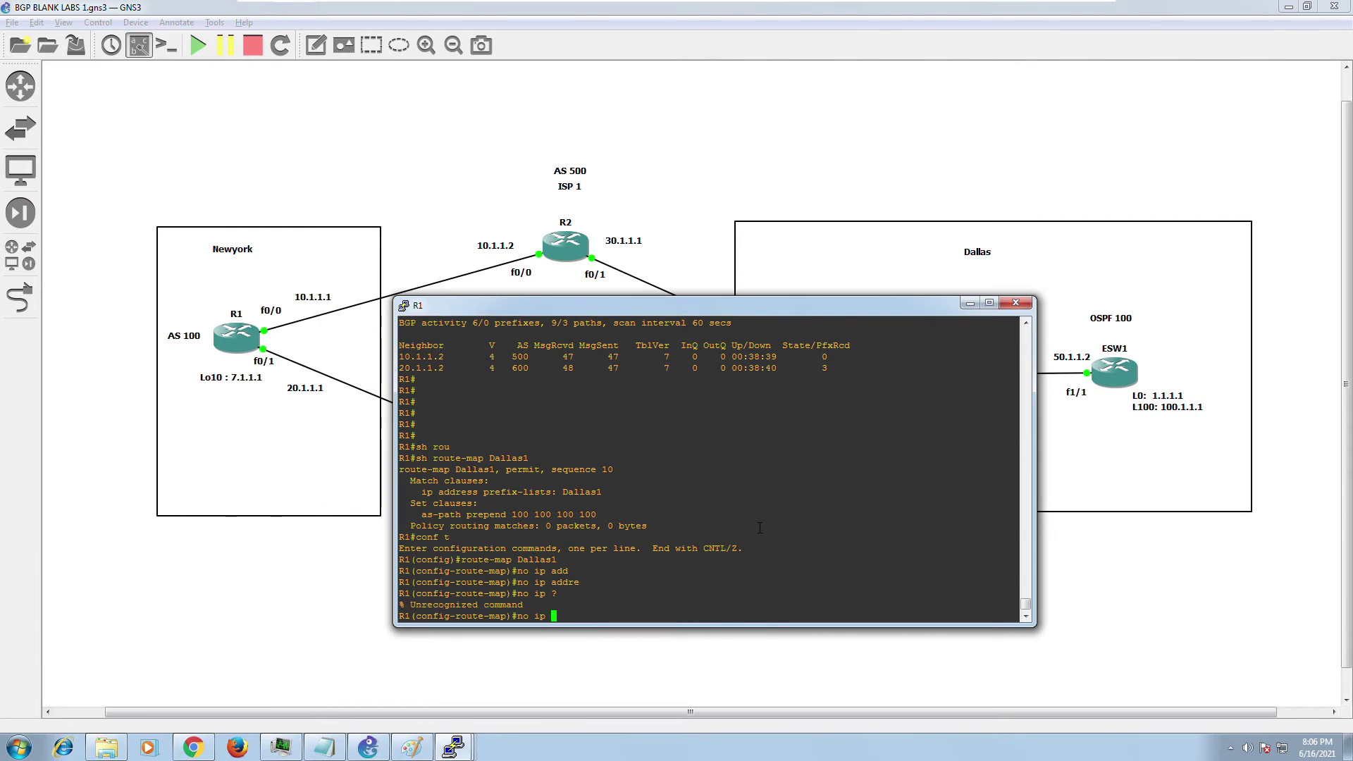
key(BackSpace)
key(BackSpace)
key(BackSpace)
key(BackSpace)
key(BackSpace)
key(BackSpace)
text(ip add)
key(Tab)
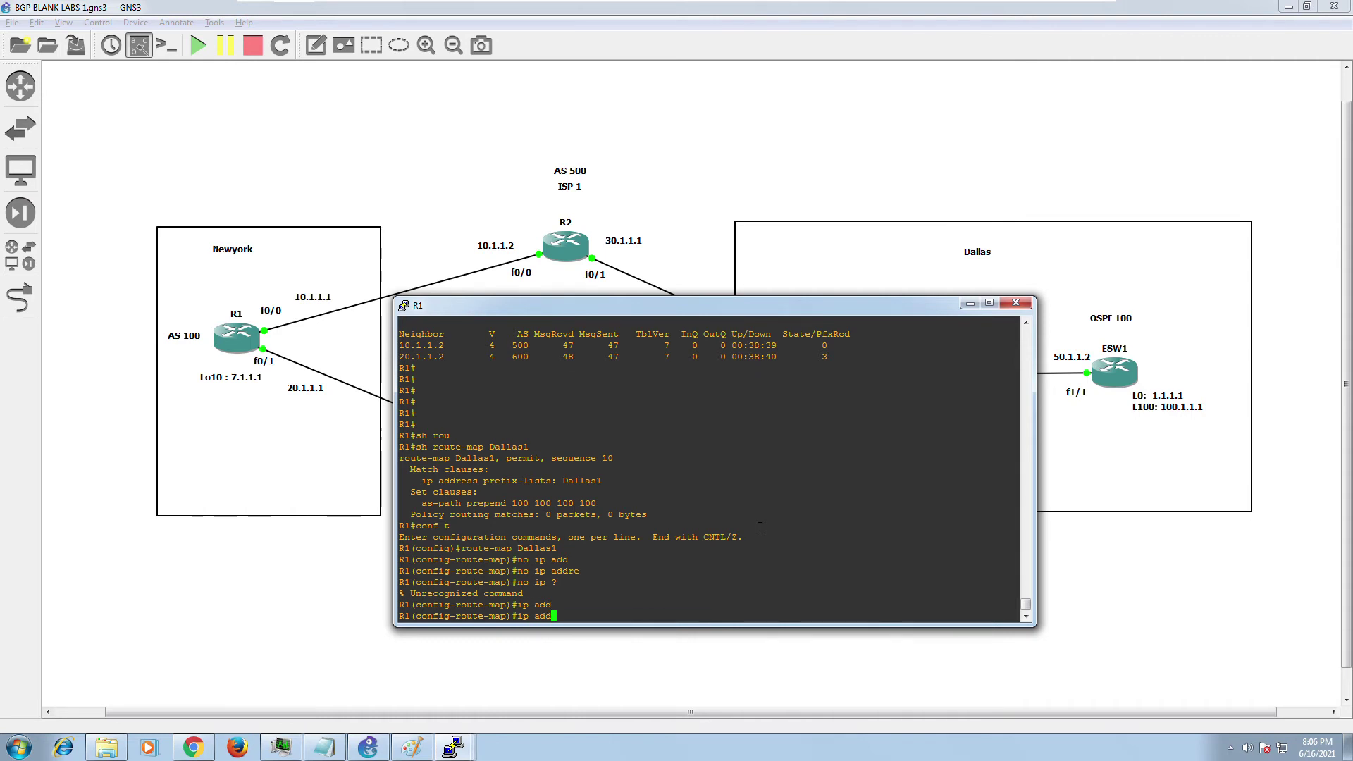
key(BackSpace)
key(BackSpace)
key(BackSpace)
key(BackSpace)
key(BackSpace)
key(BackSpace)
Remove the 'match ip address prefix-list Dallas1' clause.
text(no mat)
key(Tab)
text(ip add)
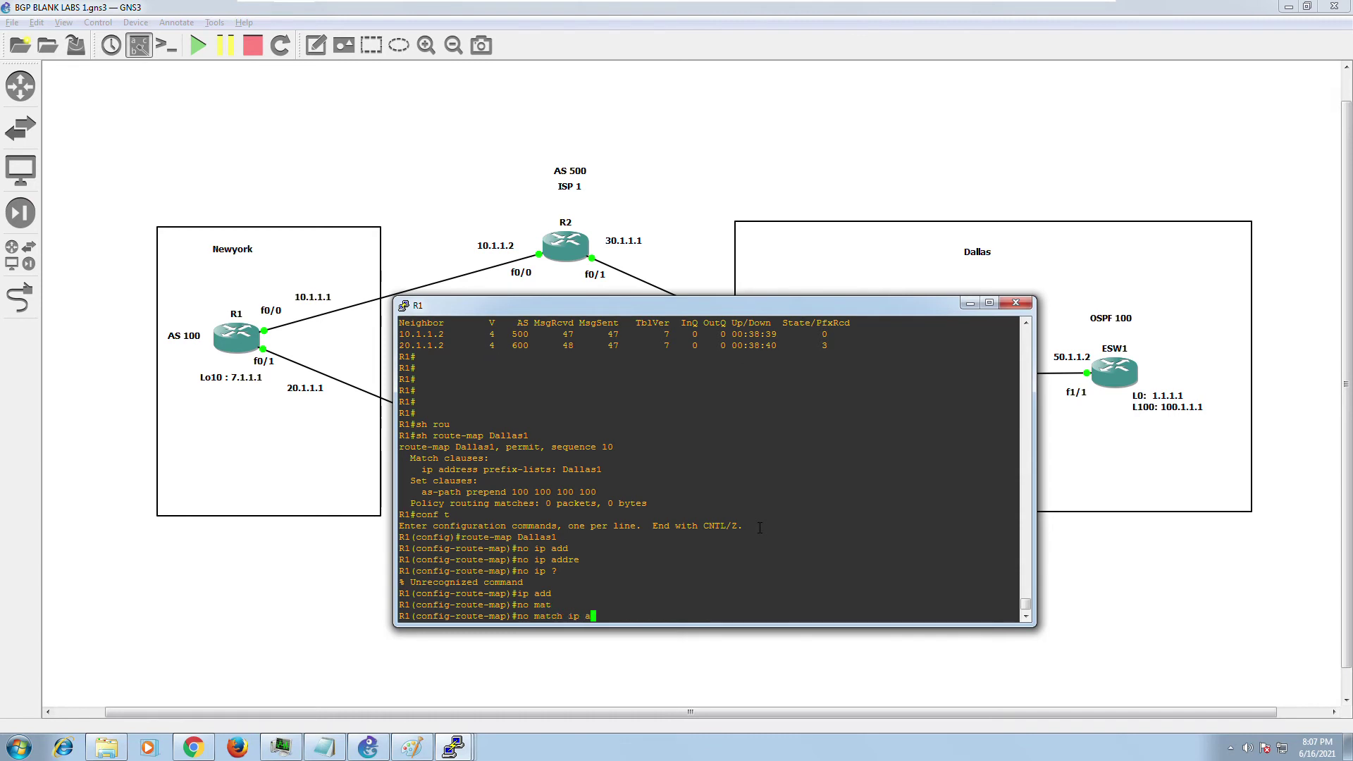
key(Tab)
text(pre)
key(Tab)
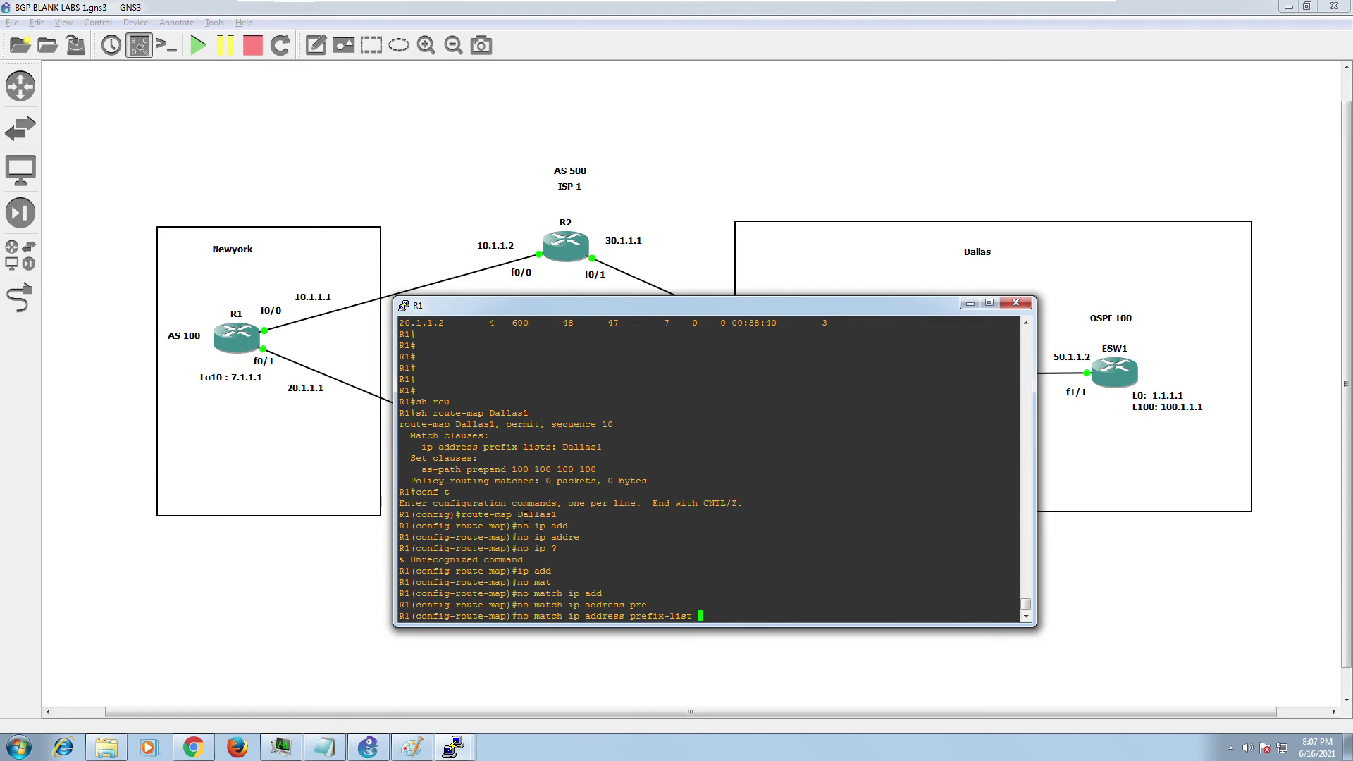
double_click(574, 451)
right_click(750, 453)
key(Return)
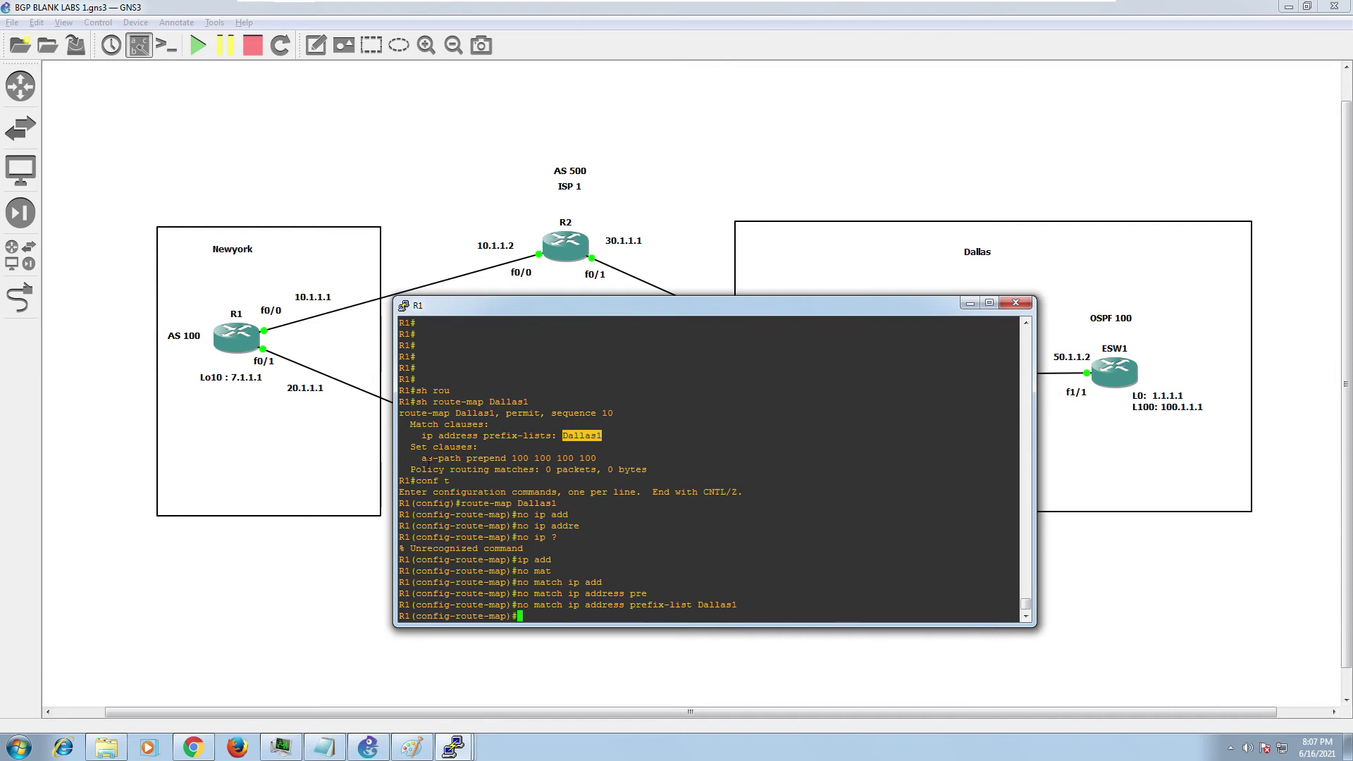
drag(422, 458, 600, 461)
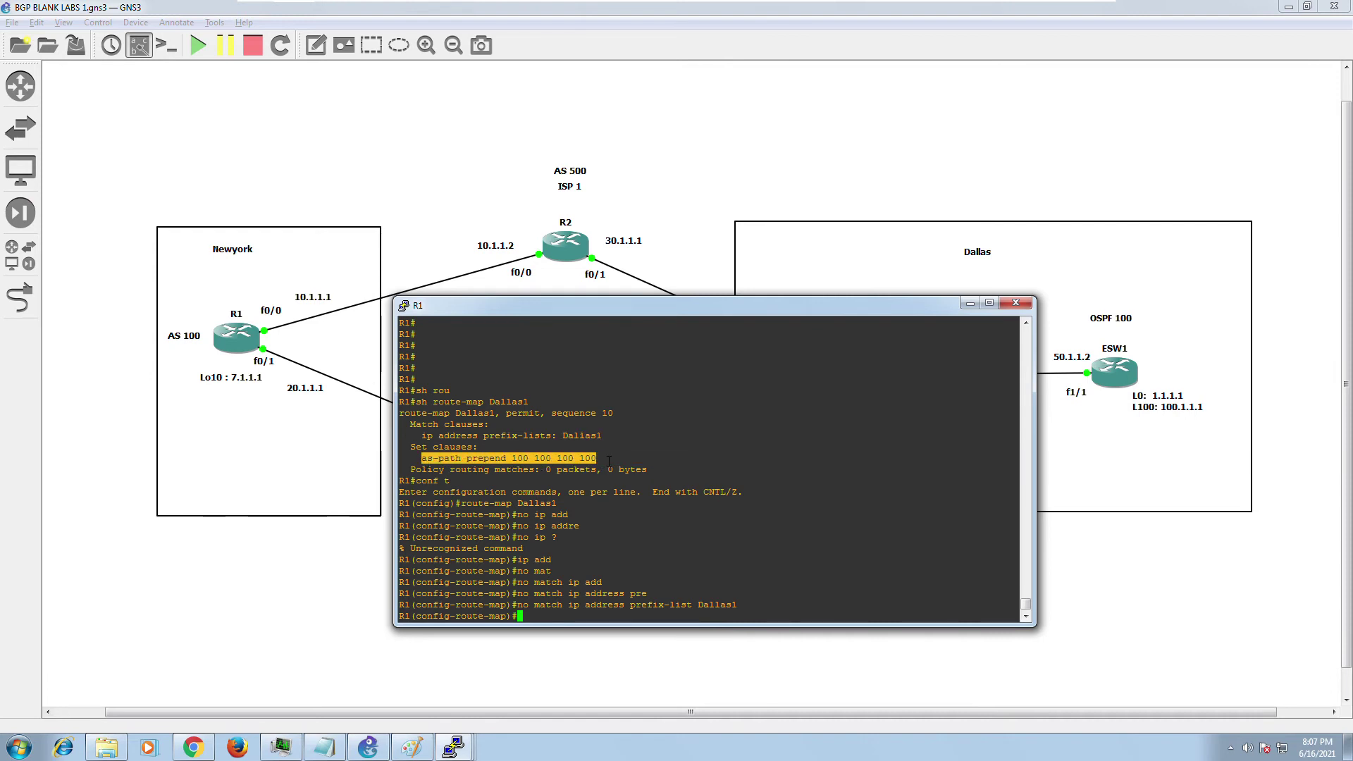
text(mp set)
right_click(610, 460)
key(Return)
text(mp set)
right_click(611, 459)
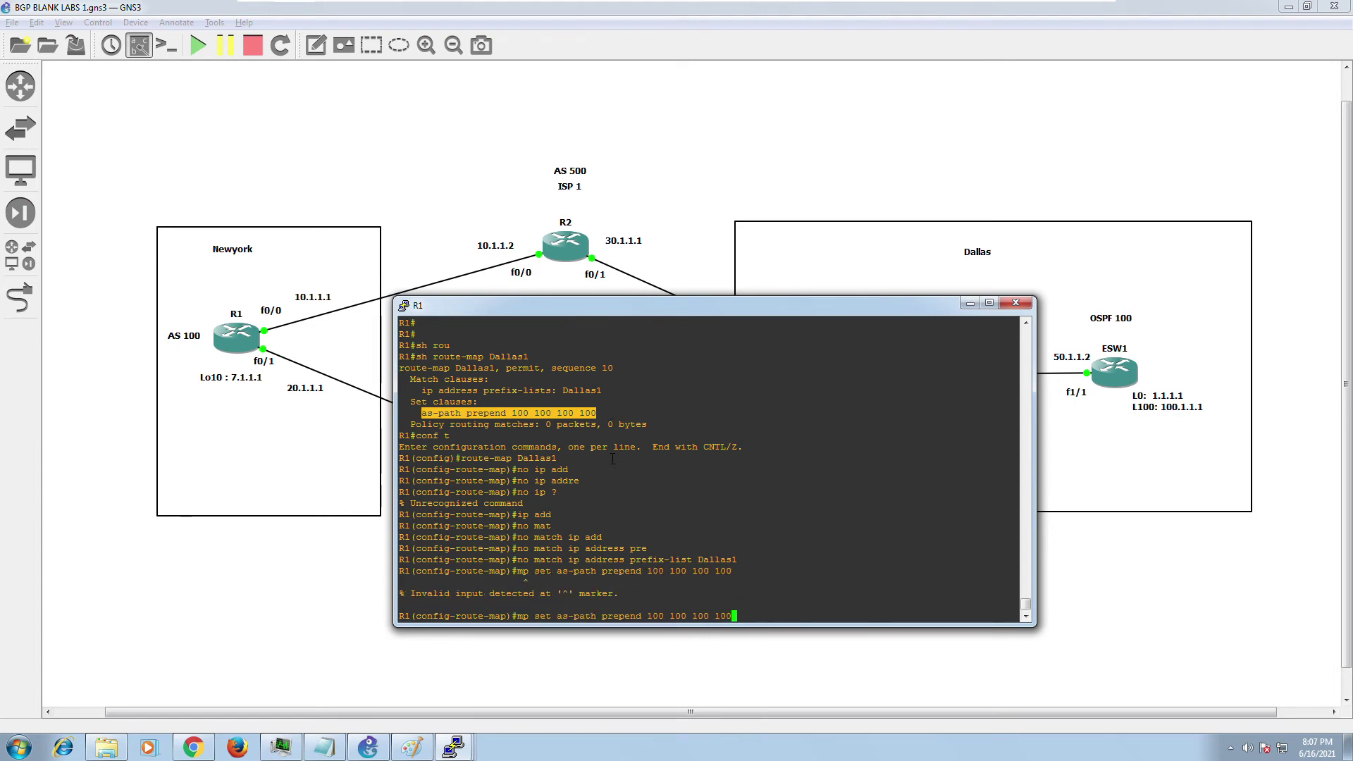
key(Left)
key(Left)
key(Left)
key(Left)
key(Left)
key(Left)
key(Left)
key(Left)
key(Left)
key(Left)
key(Left)
key(Left)
key(Left)
key(Left)
key(Left)
key(Left)
key(Left)
key(Left)
key(Left)
key(Left)
key(Left)
key(BackSpace)
key(BackSpace)
text(no)
key(Return)
Exit configuration mode with 'end' and type 'sh route-map Dallas1'.
text(ed)
key(Return)
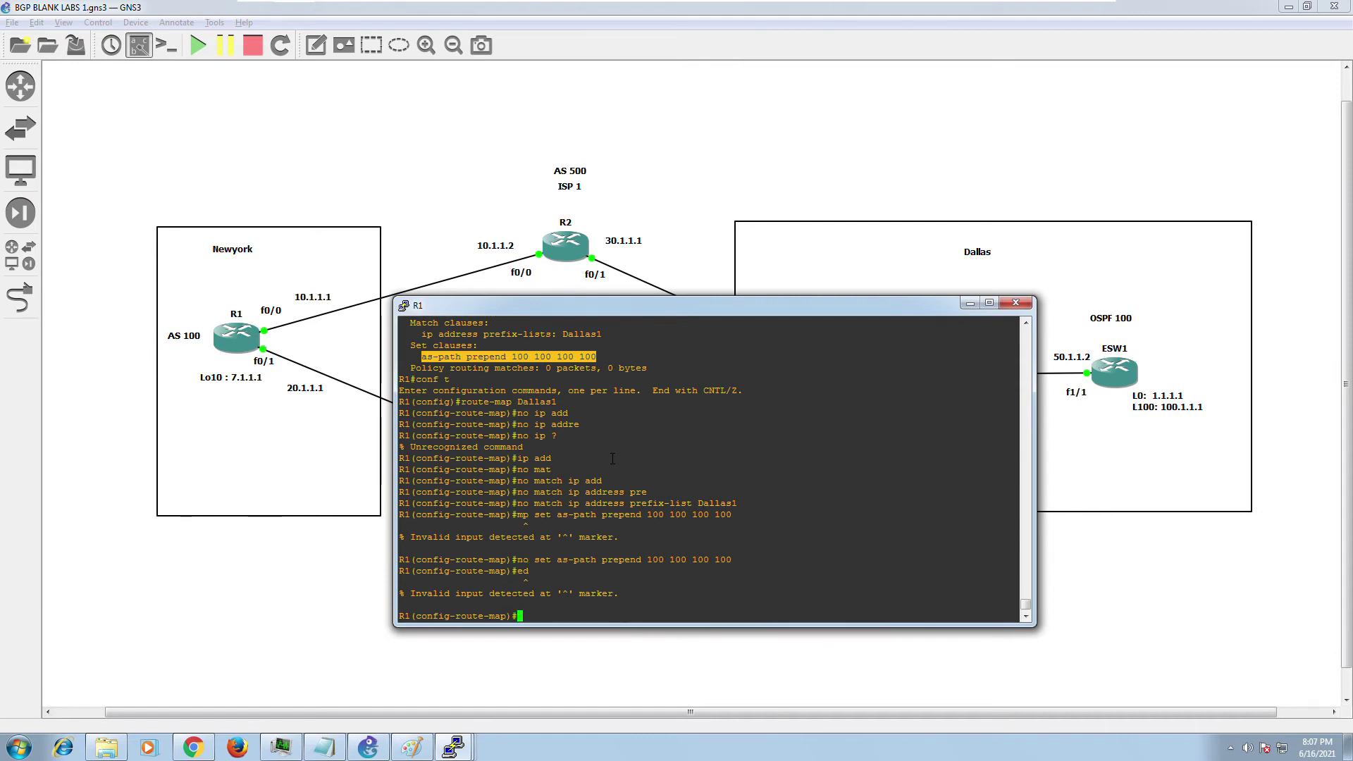
text(end)
key(Return)
key(Return)
key(Return)
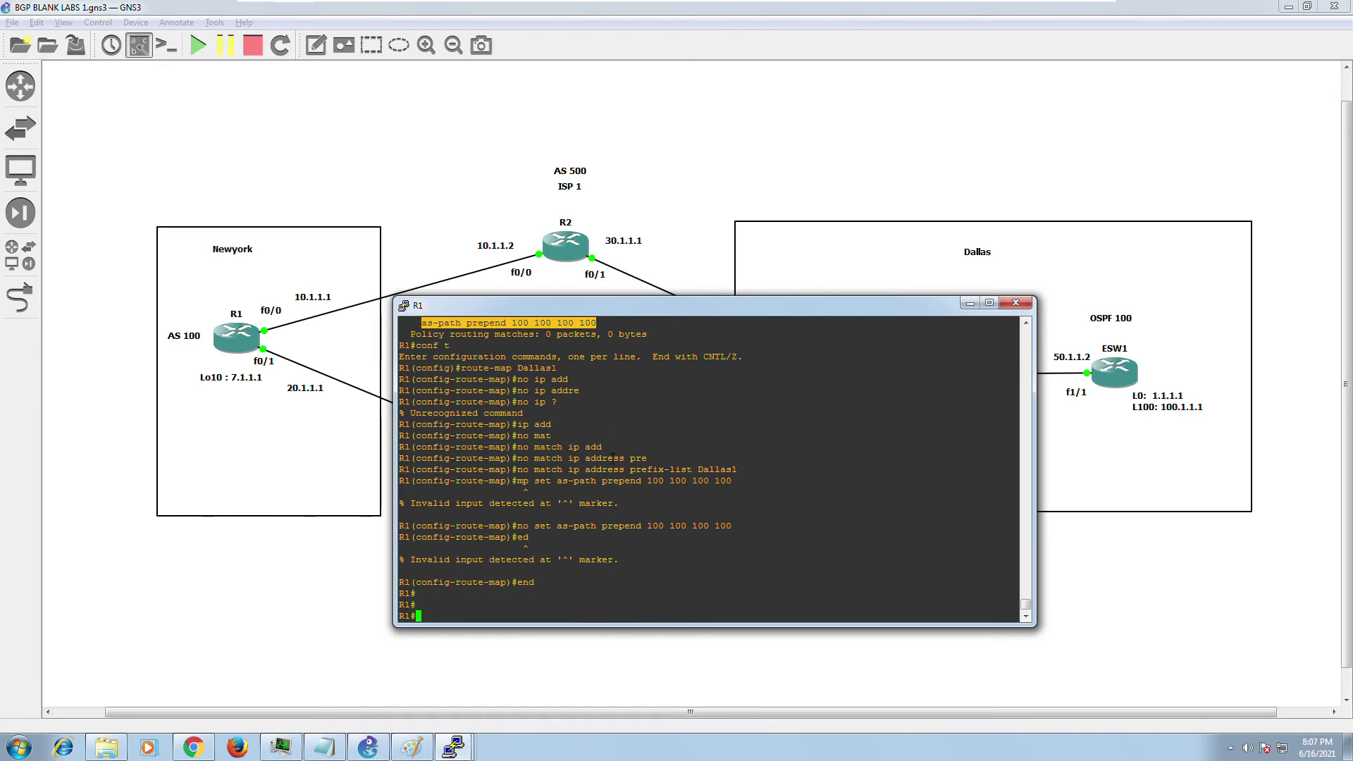
text(sh route-map Dallas1)
key(Up)
Run 'clear ip bgp * soft' and show the BGP summary, now 3 prefixes from 10.1.1.2.
key(Up)
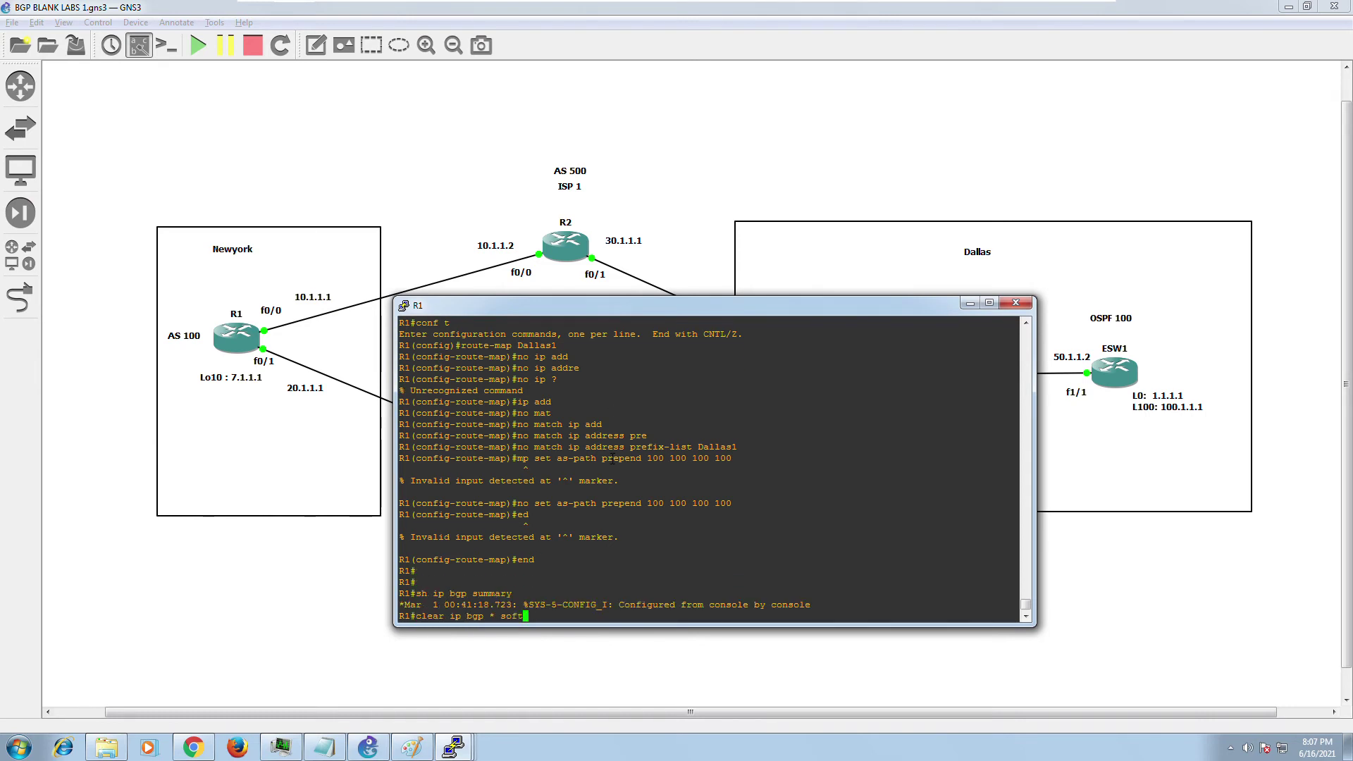
key(Return)
key(Up)
key(Up)
key(Up)
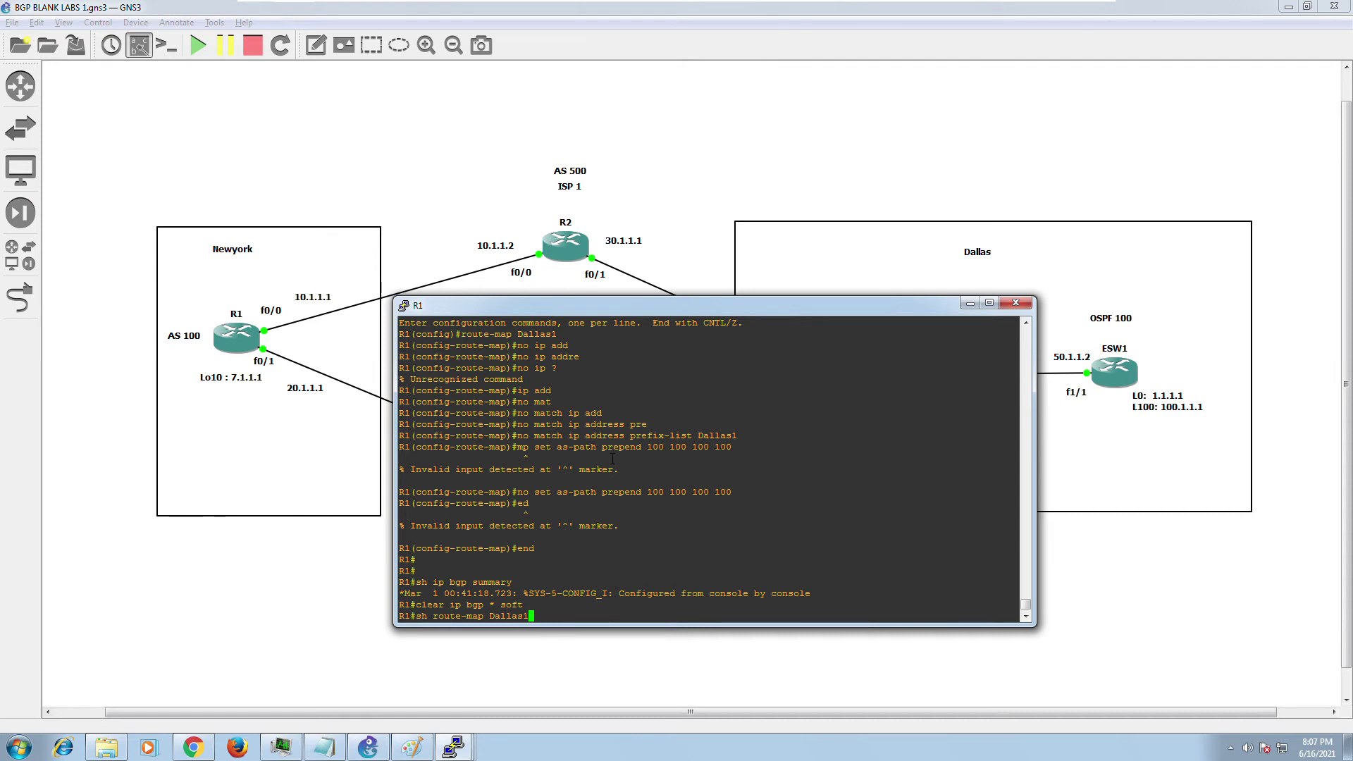
key(Down)
key(Return)
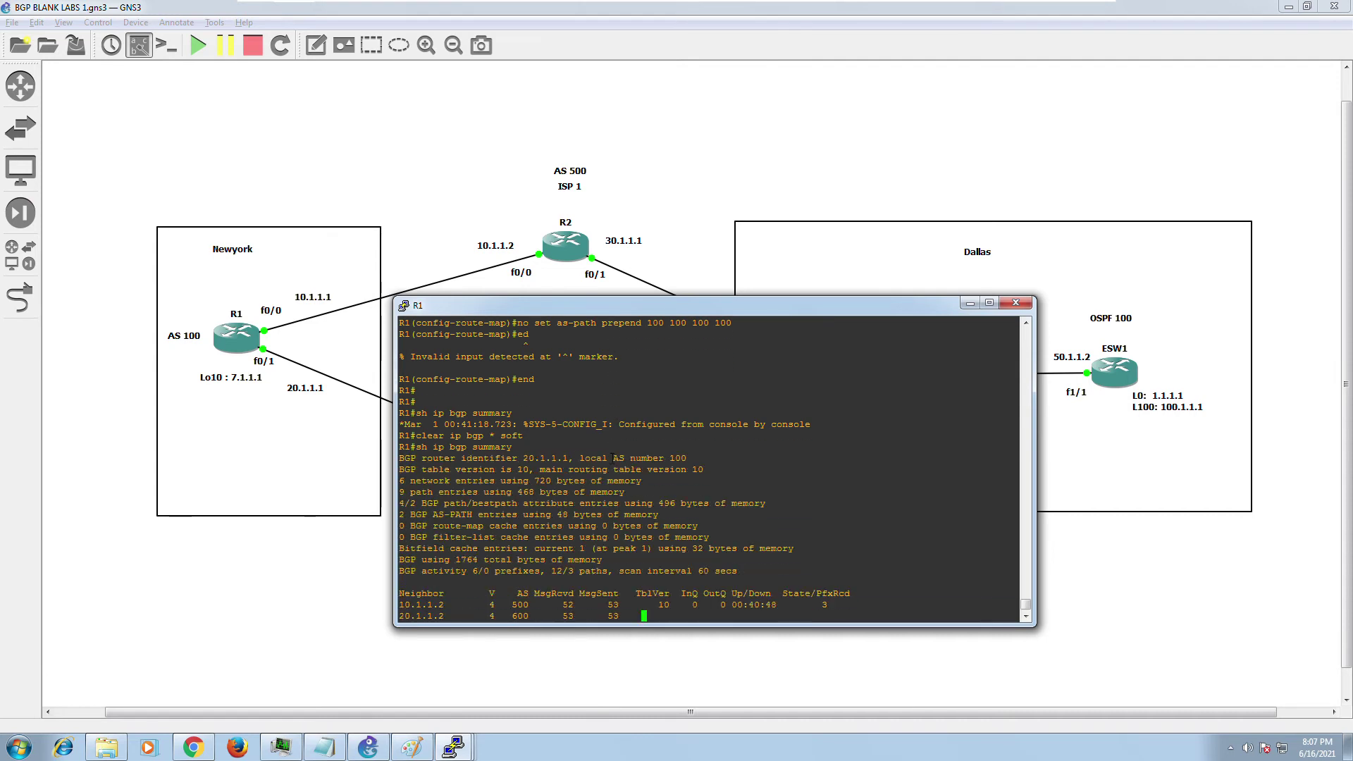
key(Return)
key(Return)
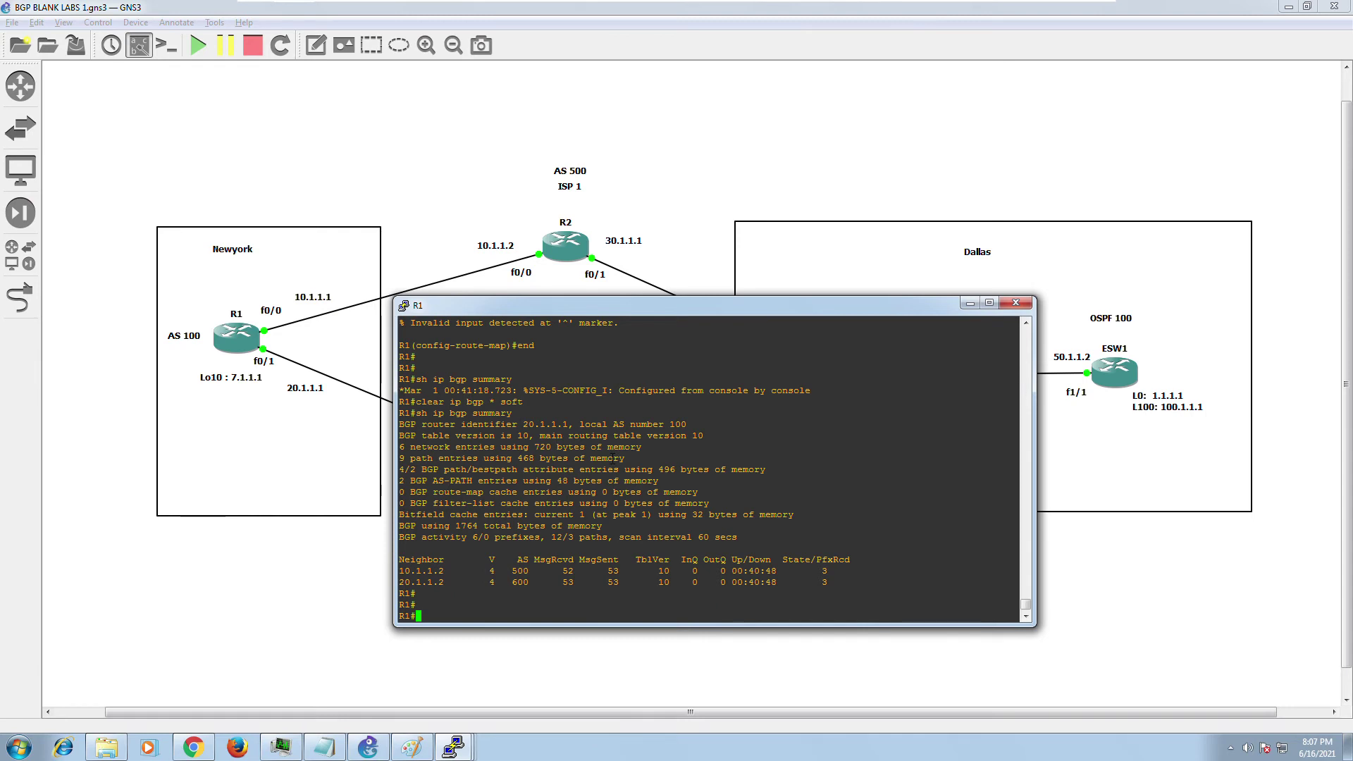
Briefly enter and leave configuration mode, then display the now-empty route-map Dallas1.
text(conf t)
key(Return)
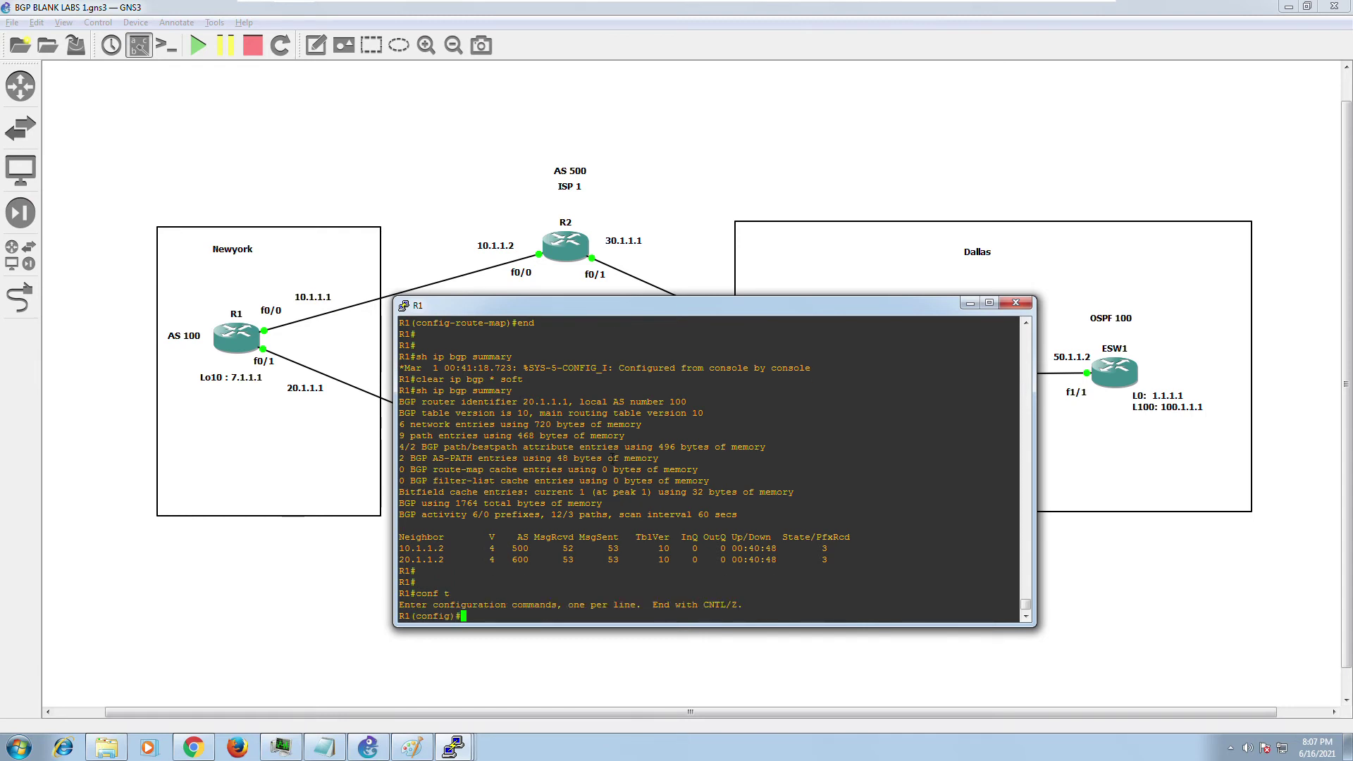
text(ro)
key(Tab)
text(ute)
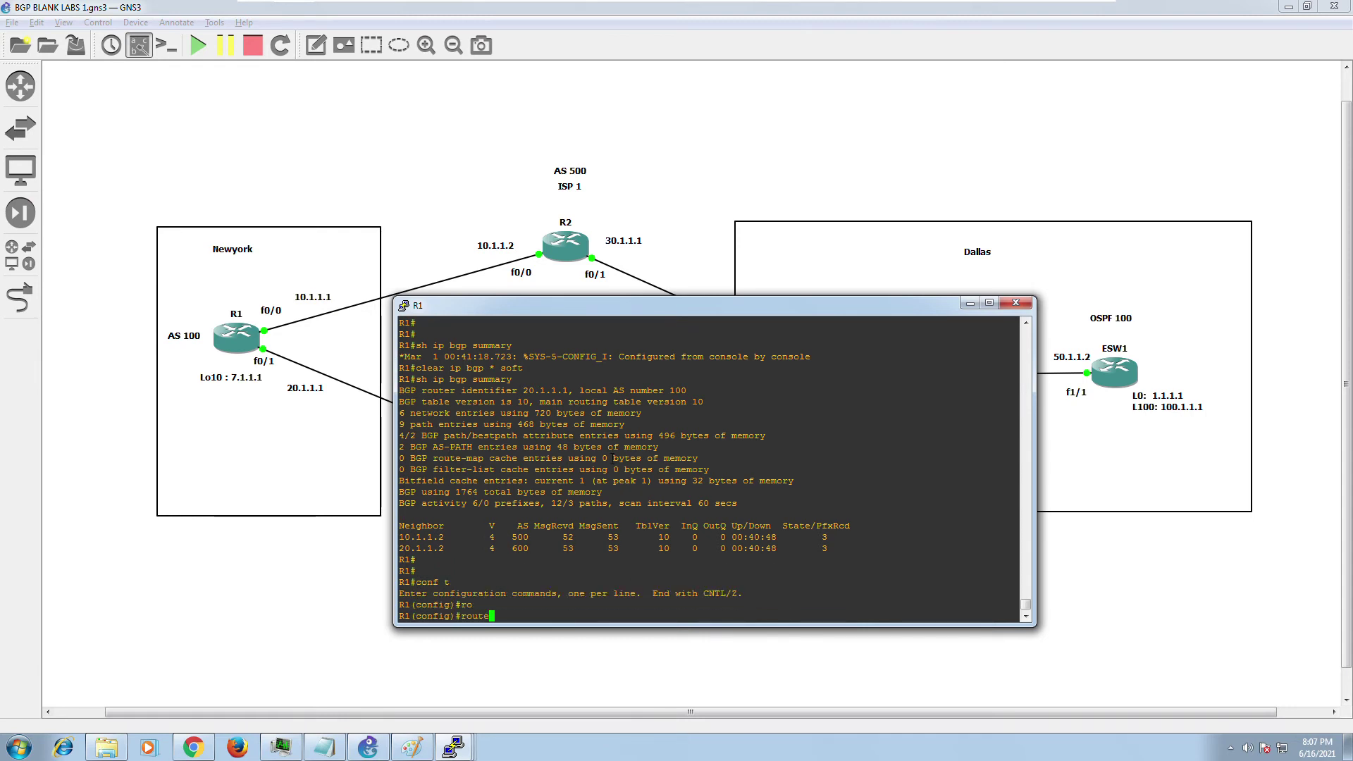
key(ctrl+z)
key(Return)
key(Return)
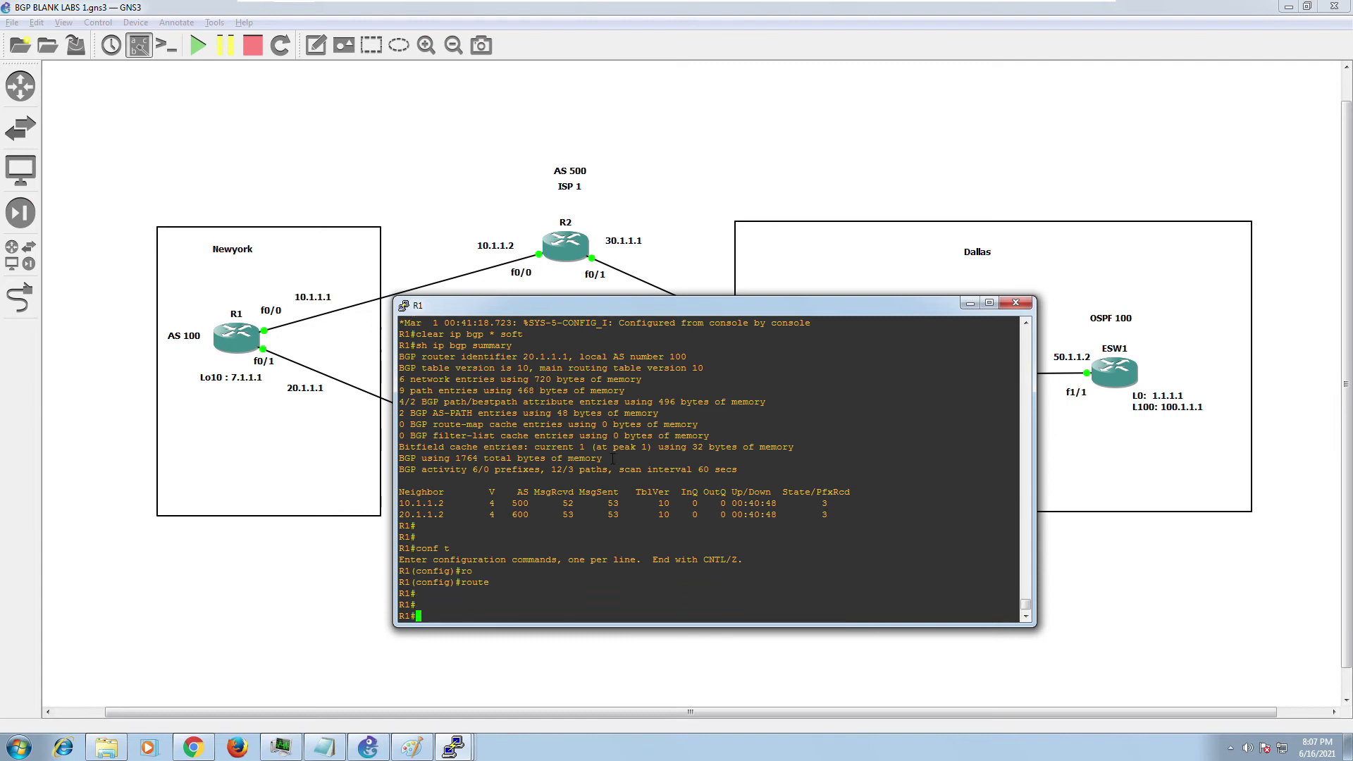
text(sh ip bgp summary)
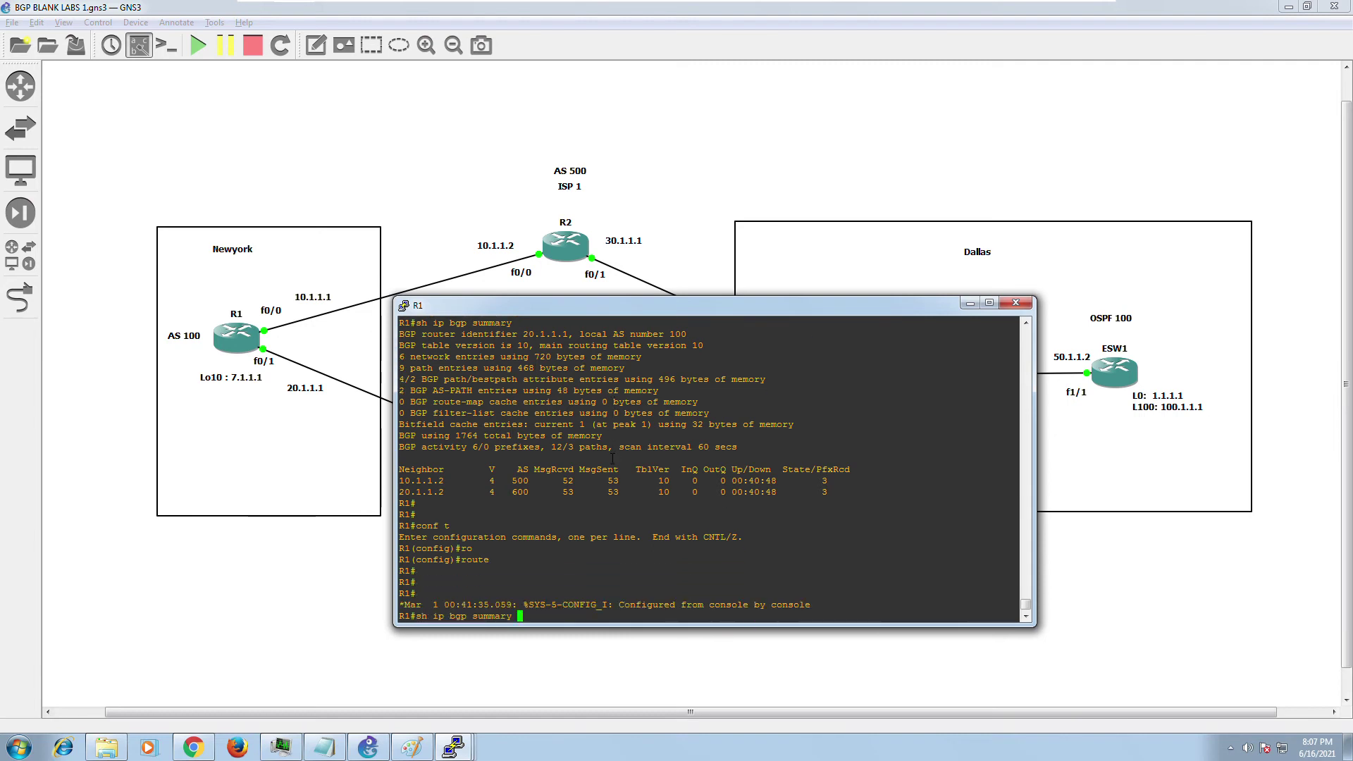
key(Up)
key(Up)
key(Up)
key(Up)
key(Return)
Enter configuration mode and open 'route-map Dallas1 permit 10'.
text(conf t)
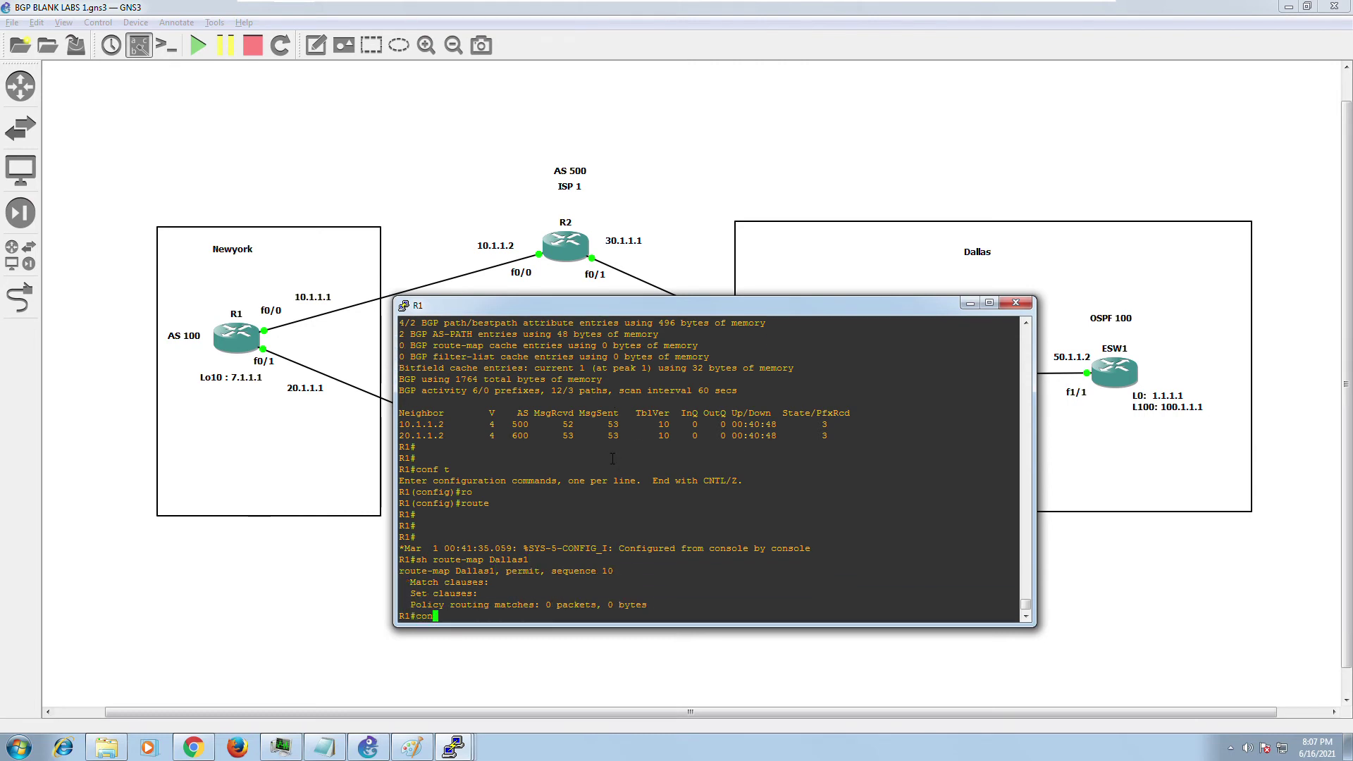
key(Return)
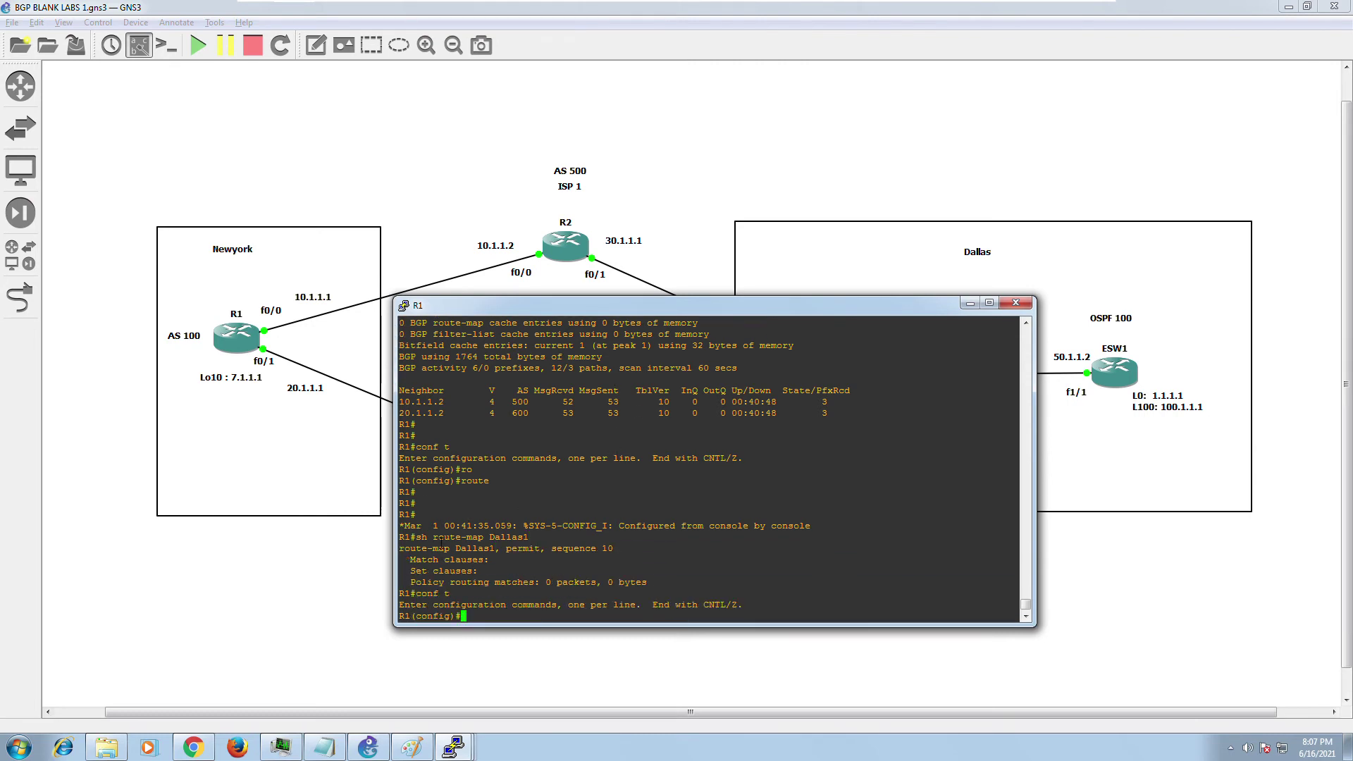
drag(433, 537, 529, 538)
right_click(658, 563)
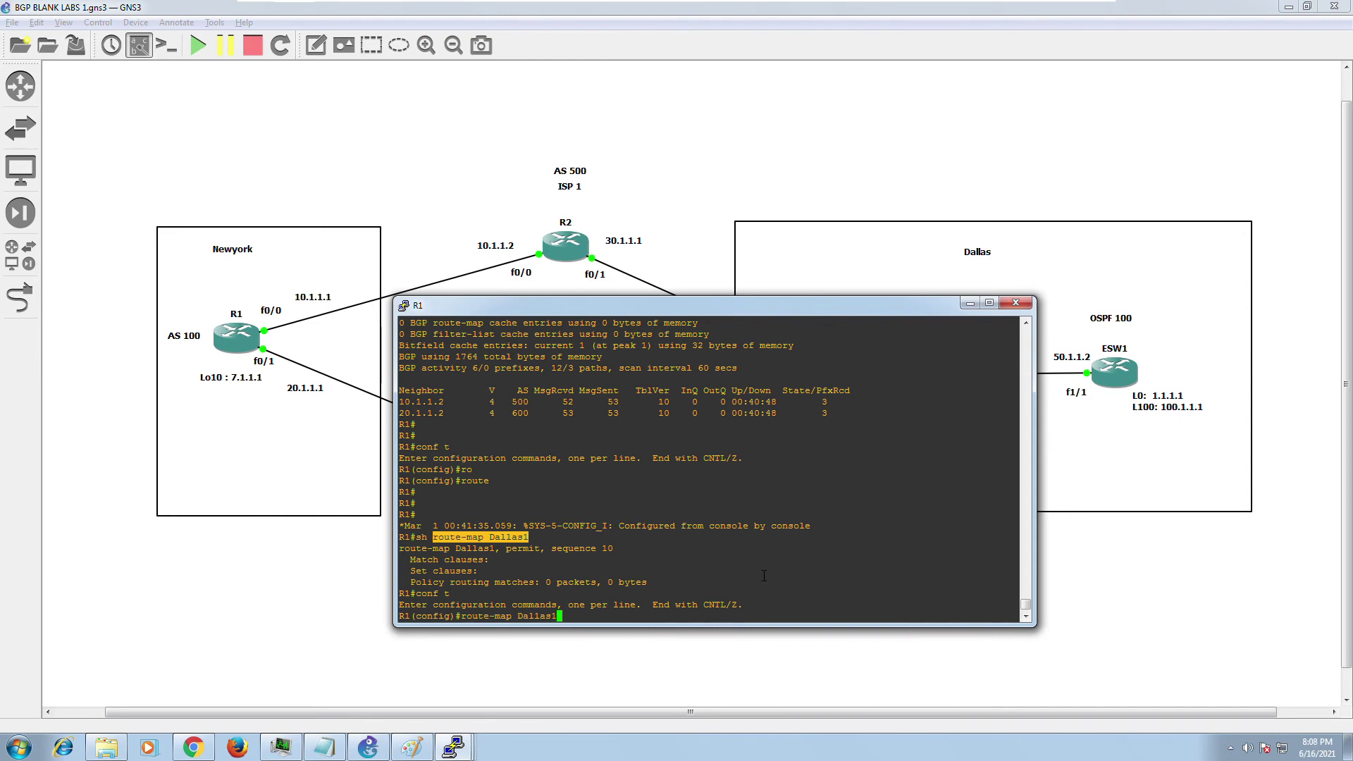
text(per)
key(Tab)
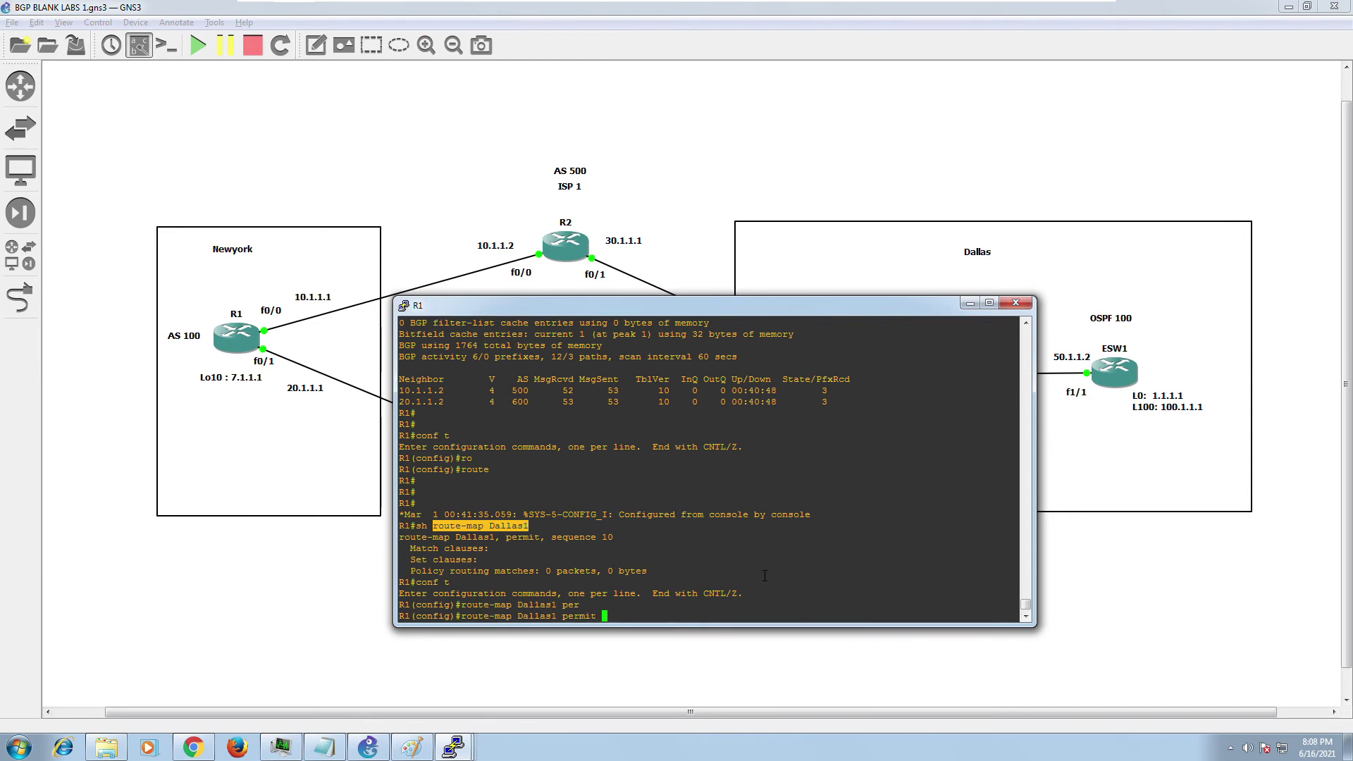
text(10)
key(Return)
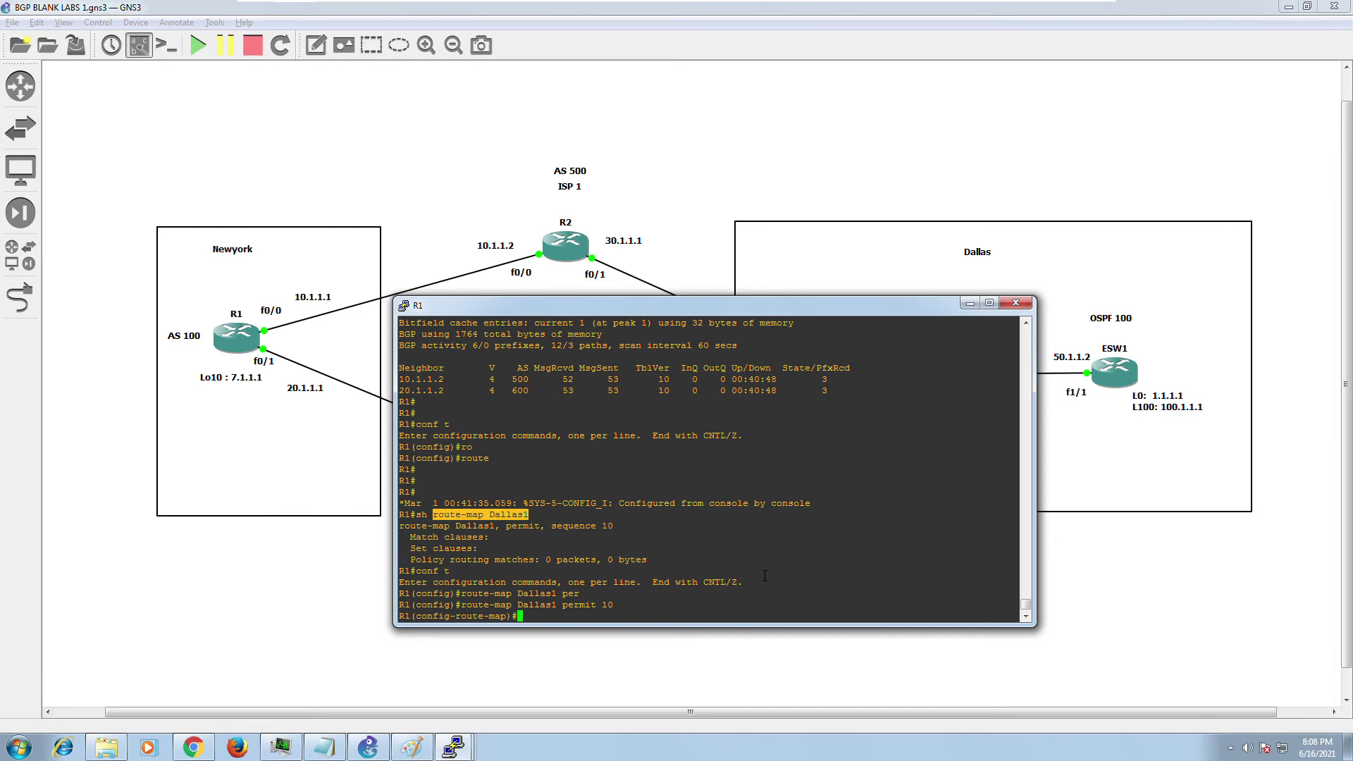
Add 'match ip address prefix-list Dallas1' to the route-map.
text(at)
key(Return)
text(m)
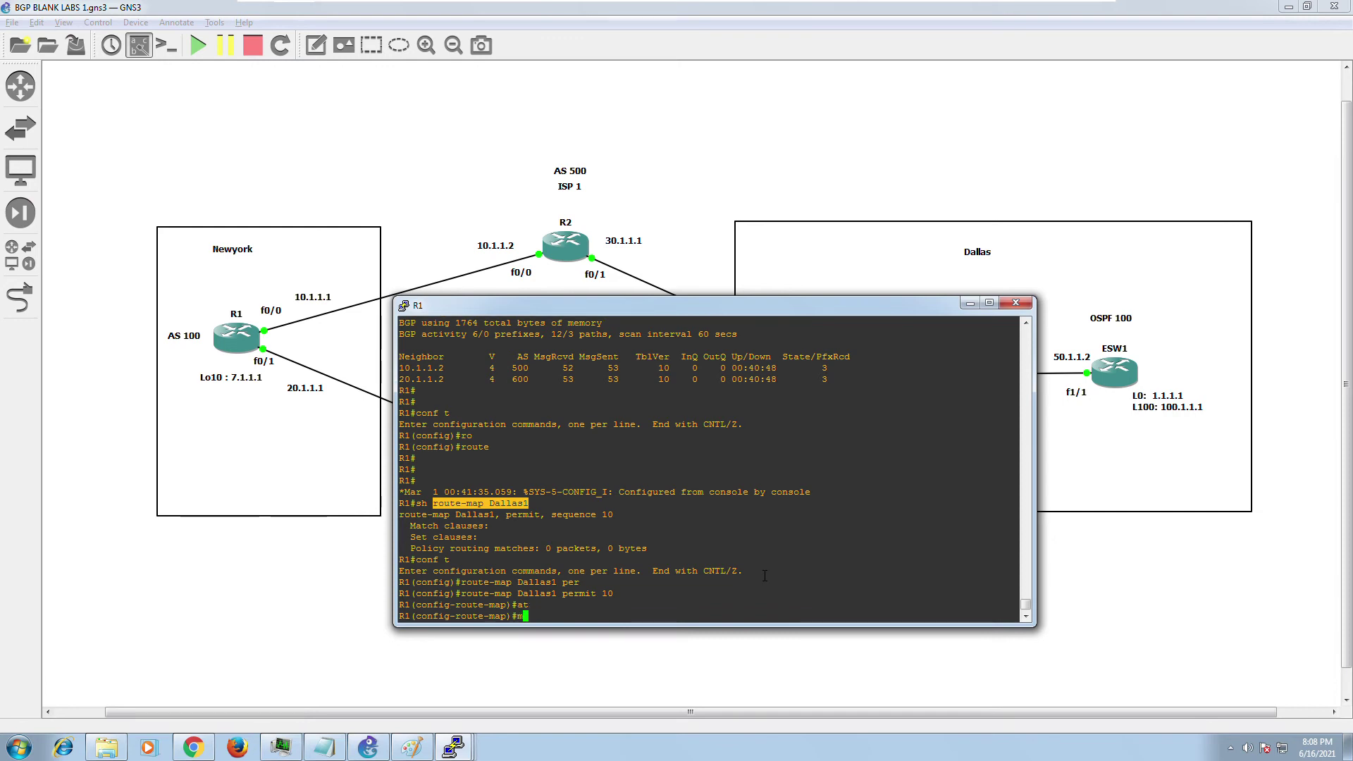
text(a)
key(Return)
text(match ip add)
key(Tab)
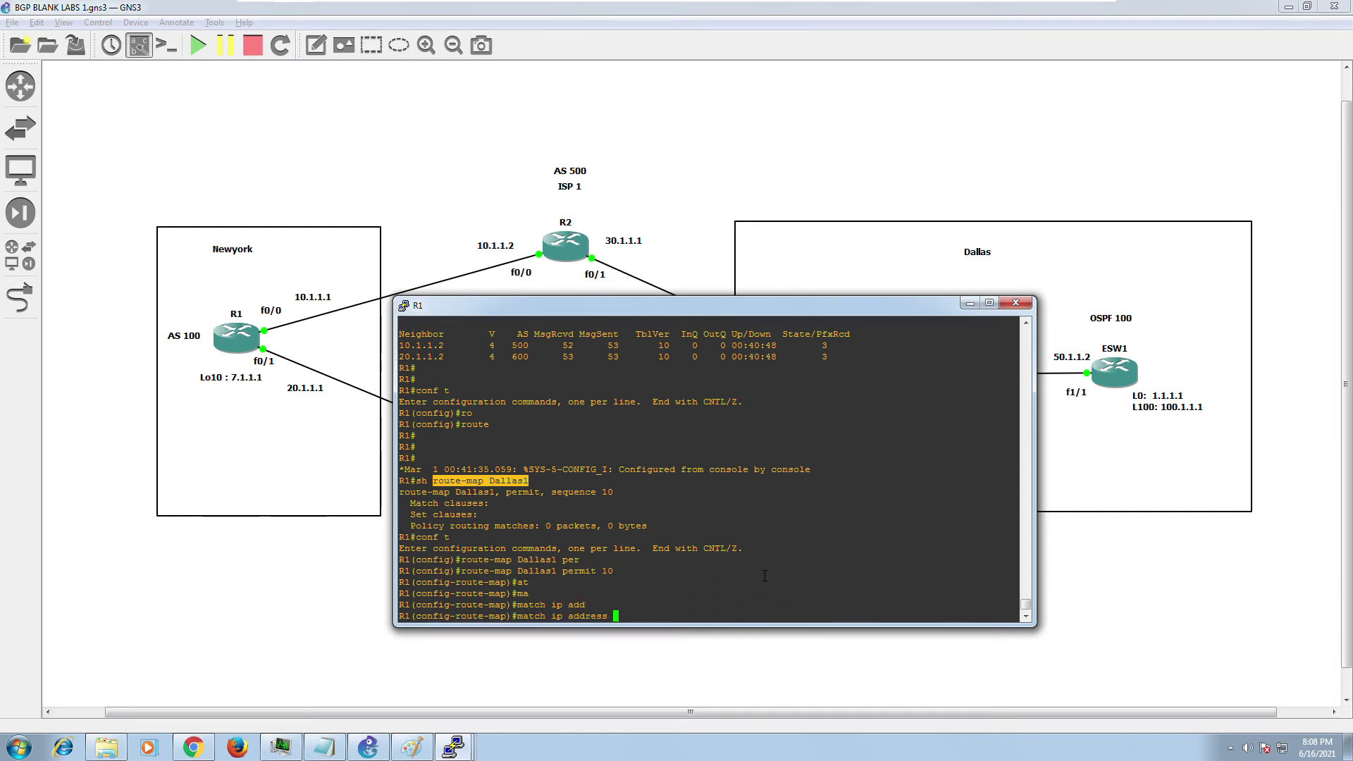
text(pre)
key(Tab)
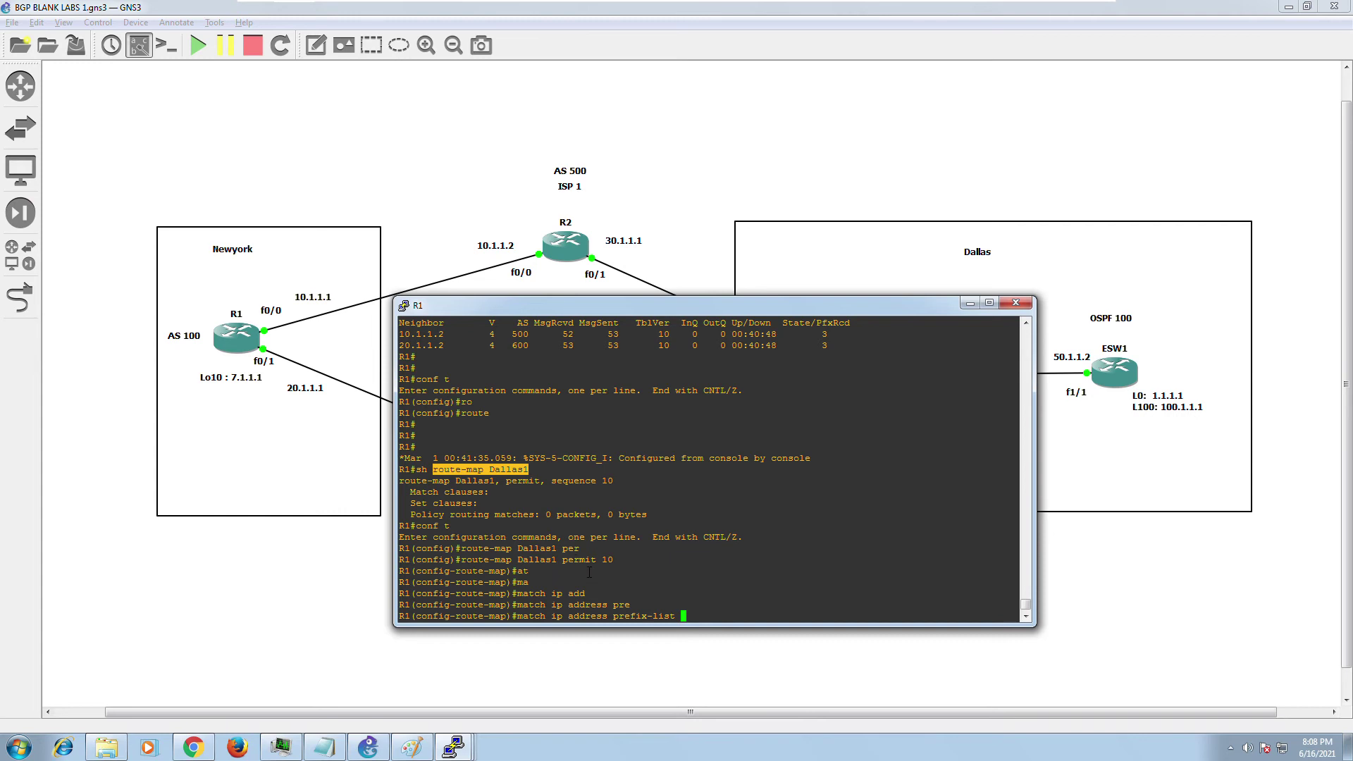
scroll(589, 572, up, 12)
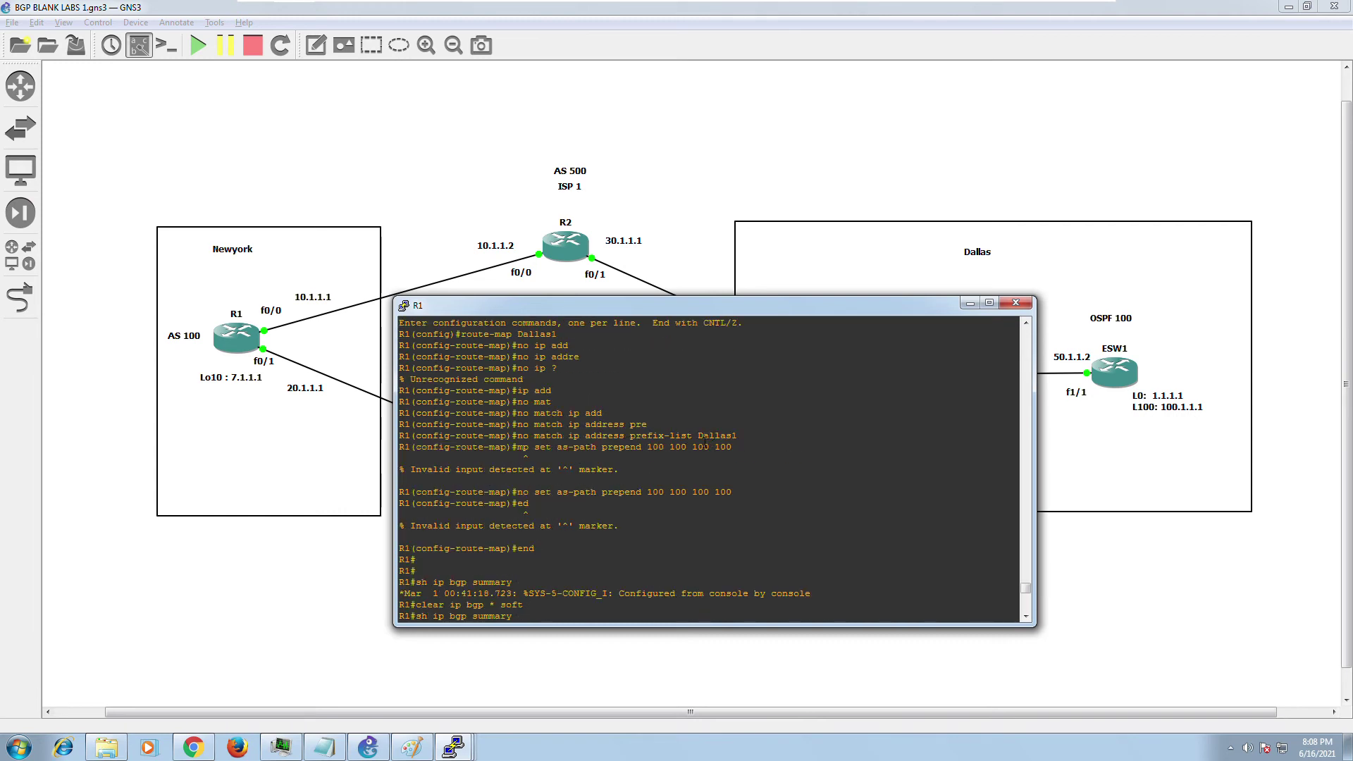
drag(696, 437, 743, 443)
right_click(744, 443)
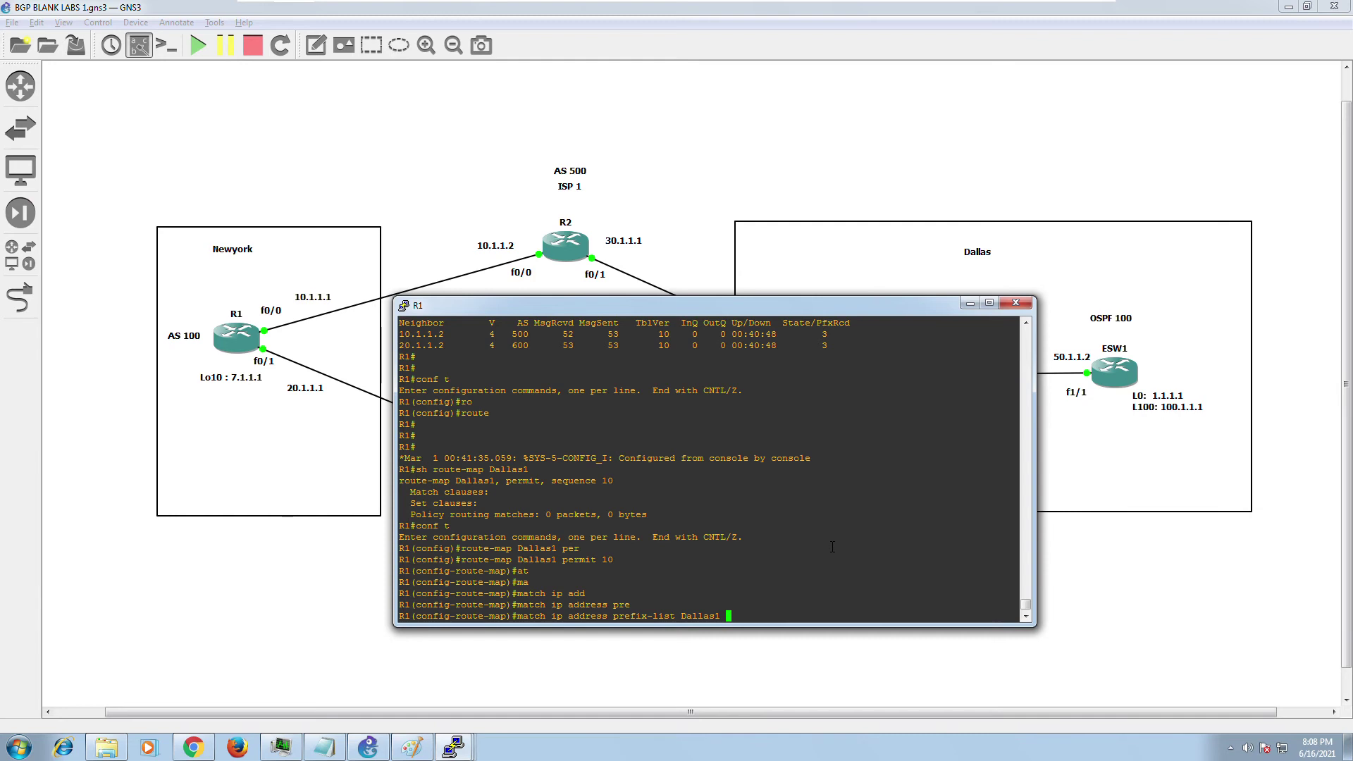
text(?)
key(Return)
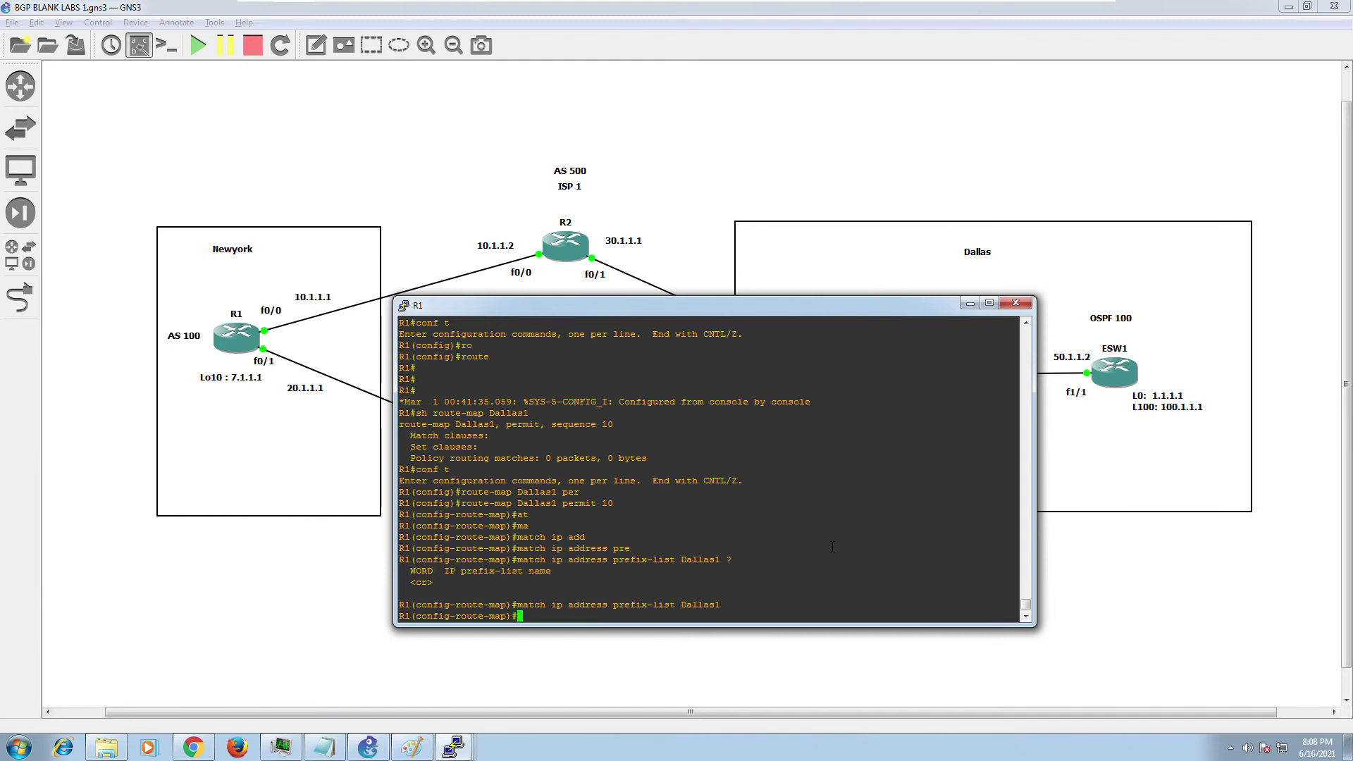
text(set as)
key(Tab)
text(pre)
key(Tab)
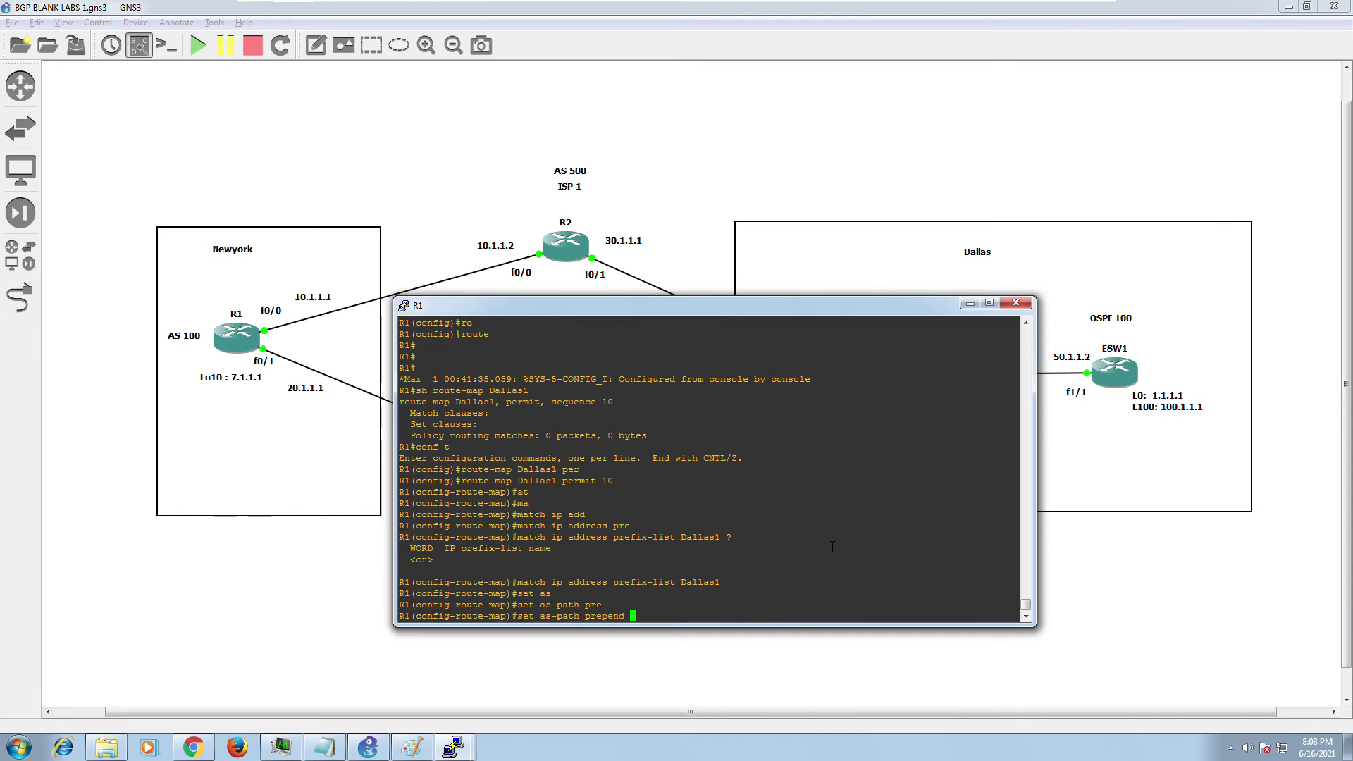
text(10)
key(BackSpace)
text(0 100 100 100)
key(Return)
text(end)
key(Return)
key(Return)
key(Return)
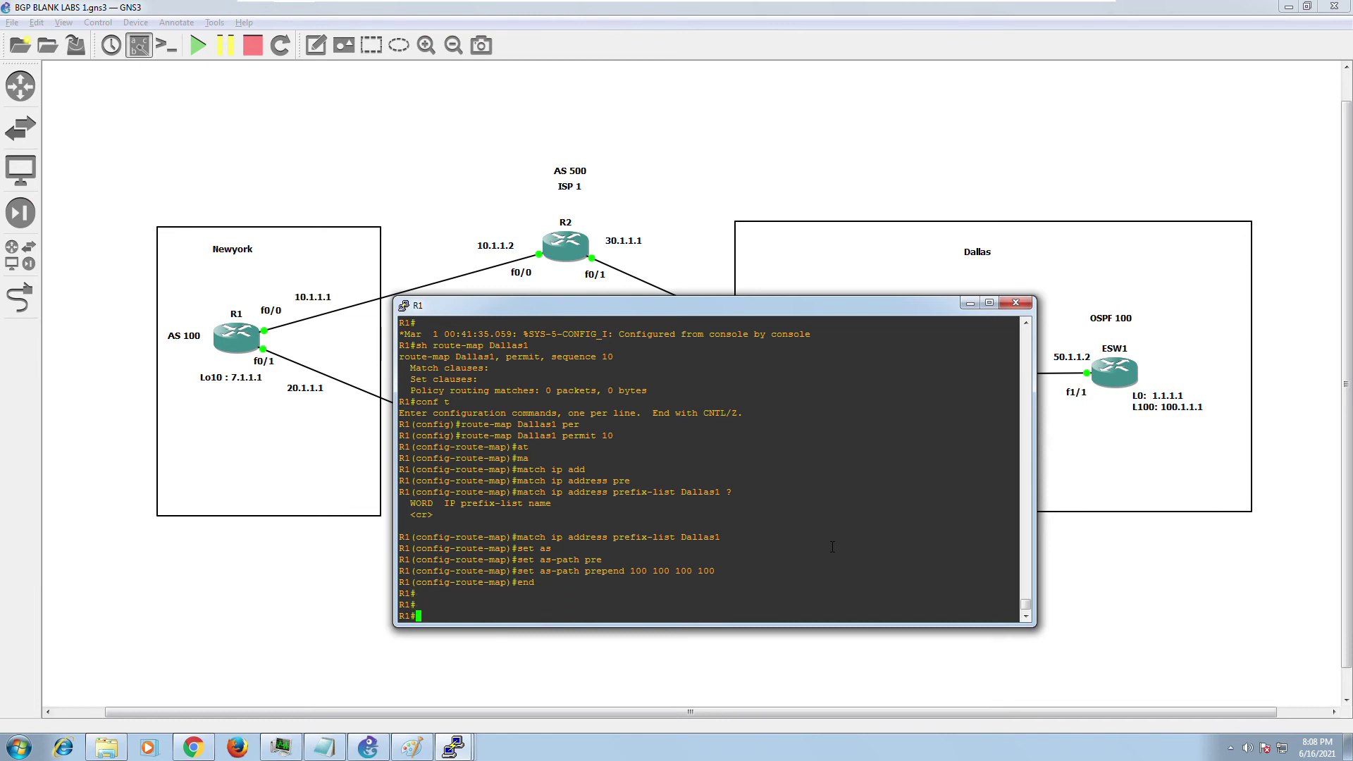
Run 'clear ip bgp * soft' from command history to soft-reset all BGP sessions.
key(Up)
key(Up)
key(Down)
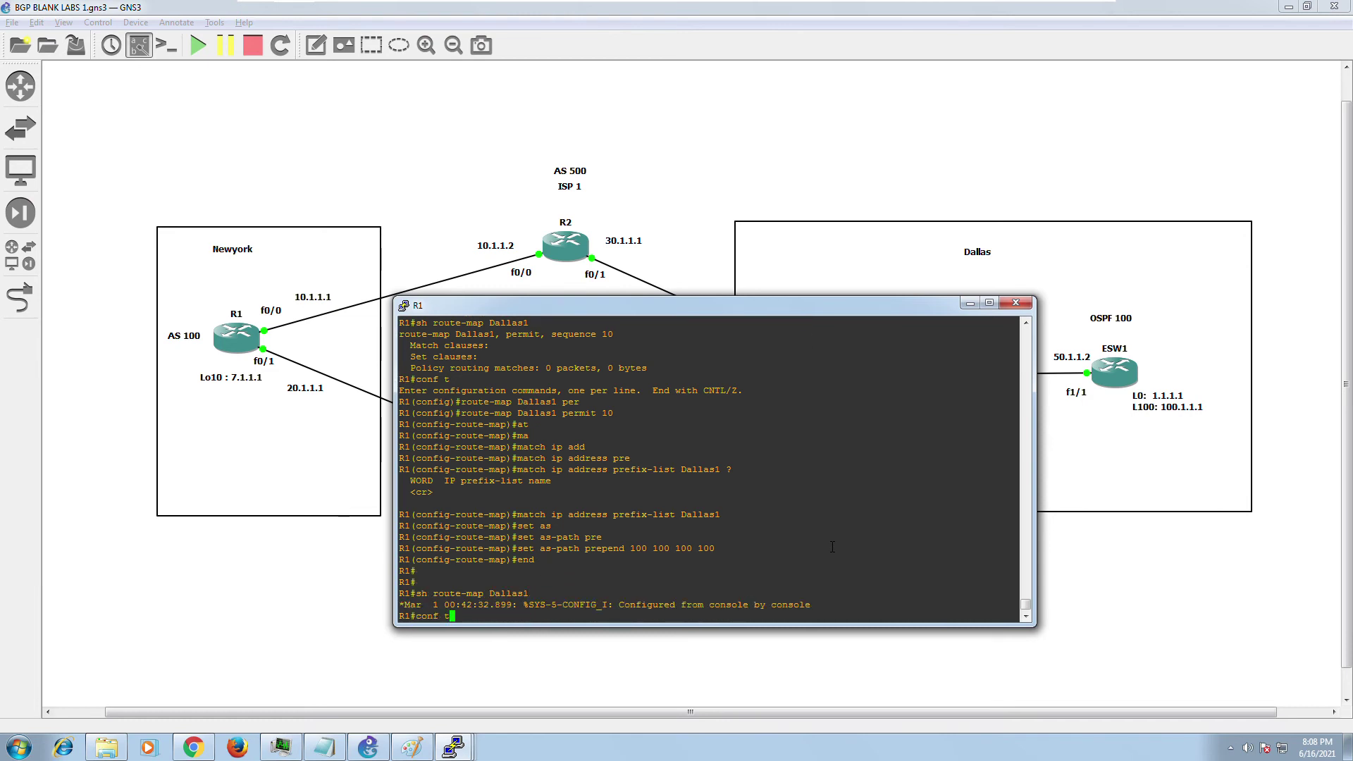
key(Up)
key(Up)
key(Down)
key(Down)
key(Down)
key(Up)
key(Up)
key(Up)
key(Return)
Rerun 'sh ip bgp summary' until it shows 0 prefixes from 10.1.1.2 and 3 from 20.1.1.2.
key(Up)
key(Up)
key(Up)
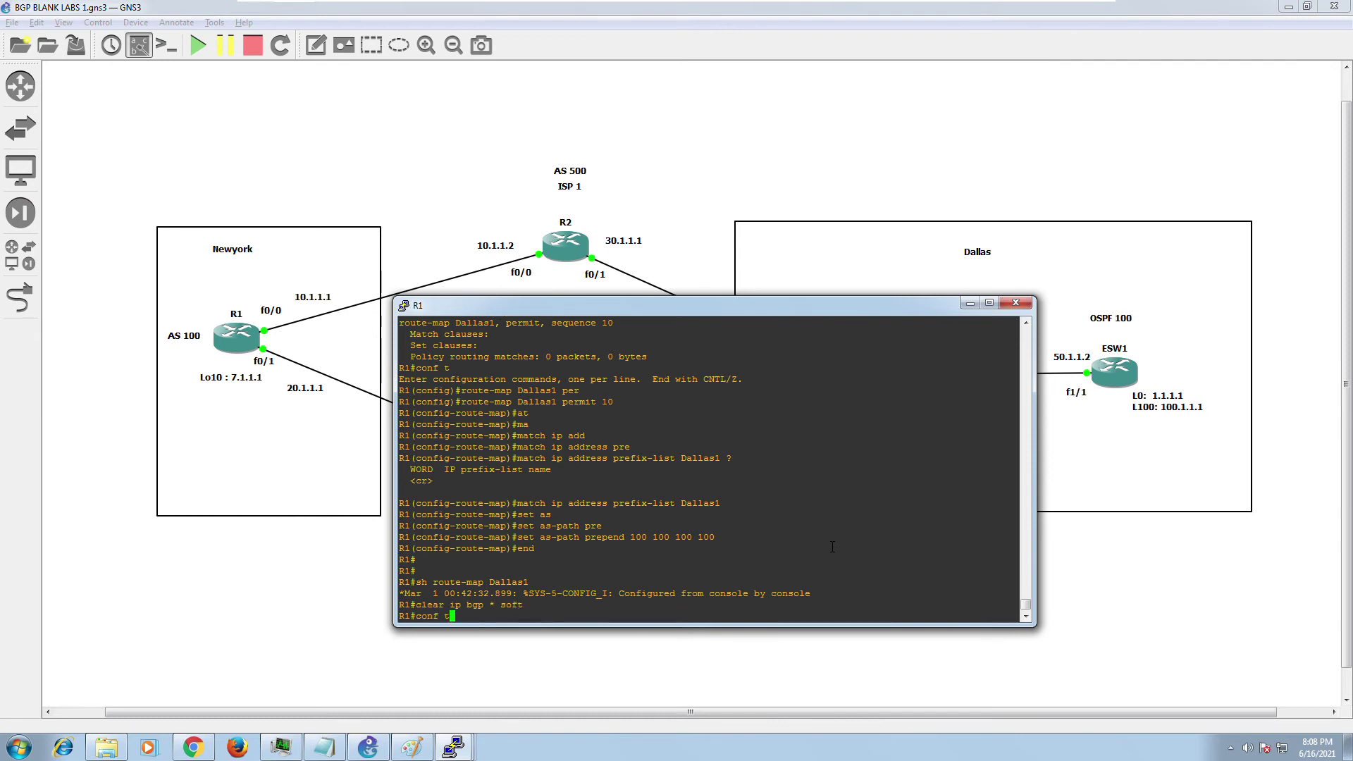
key(Up)
key(Return)
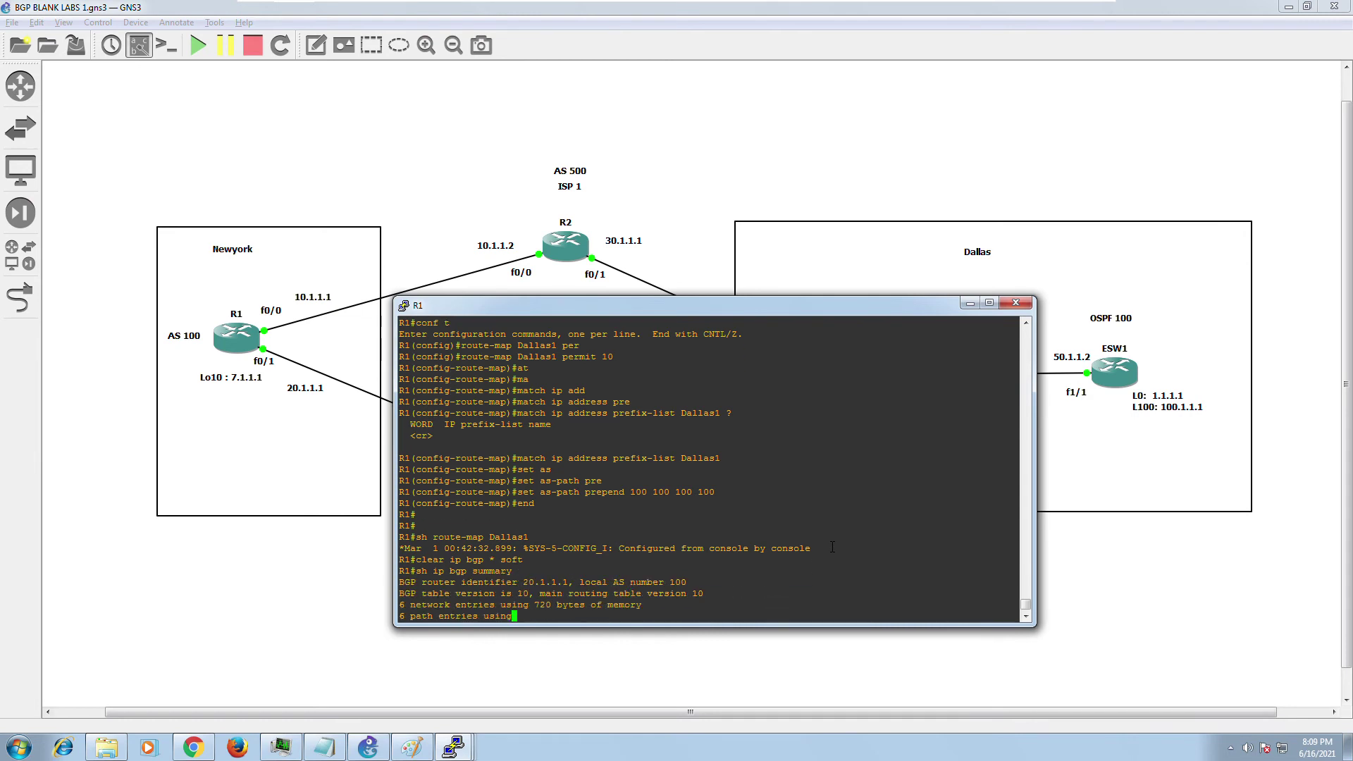
key(Return)
key(Return)
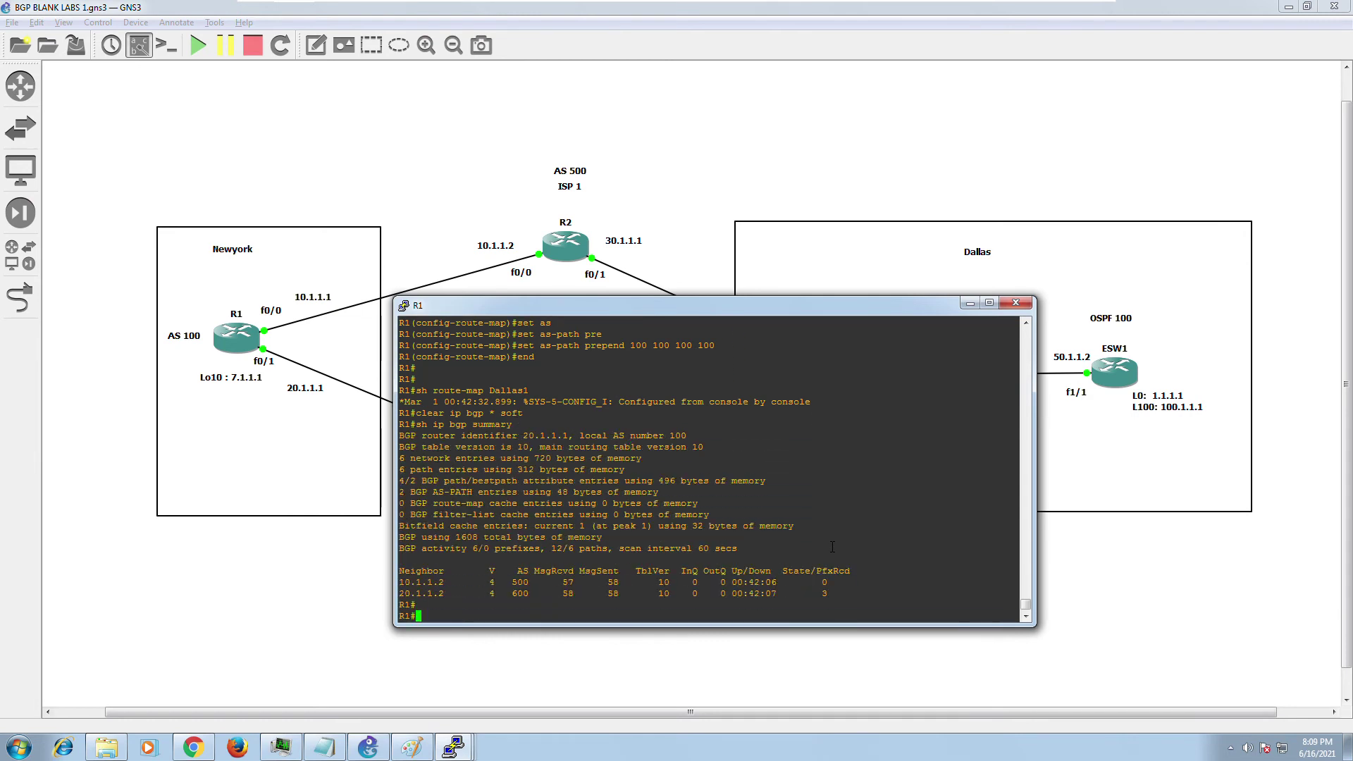
key(Up)
key(Return)
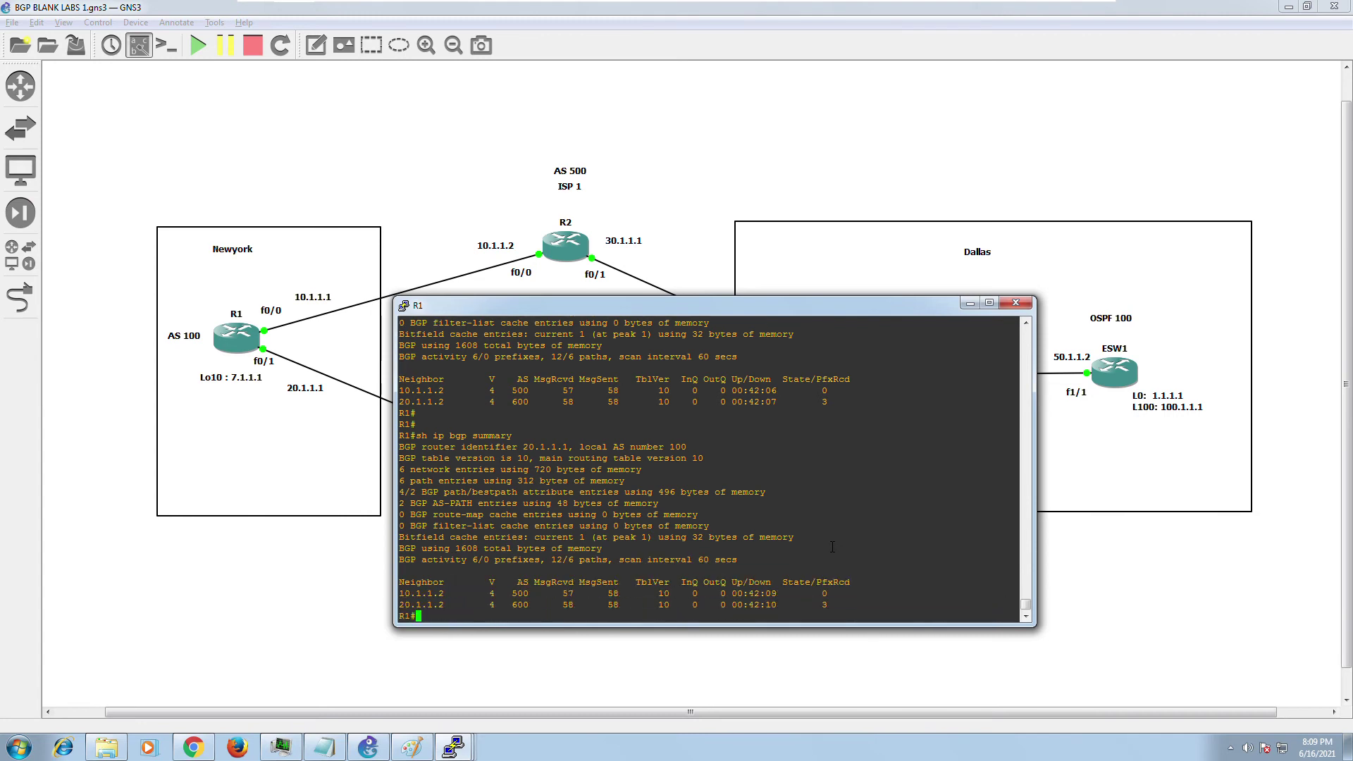
key(Up)
key(Return)
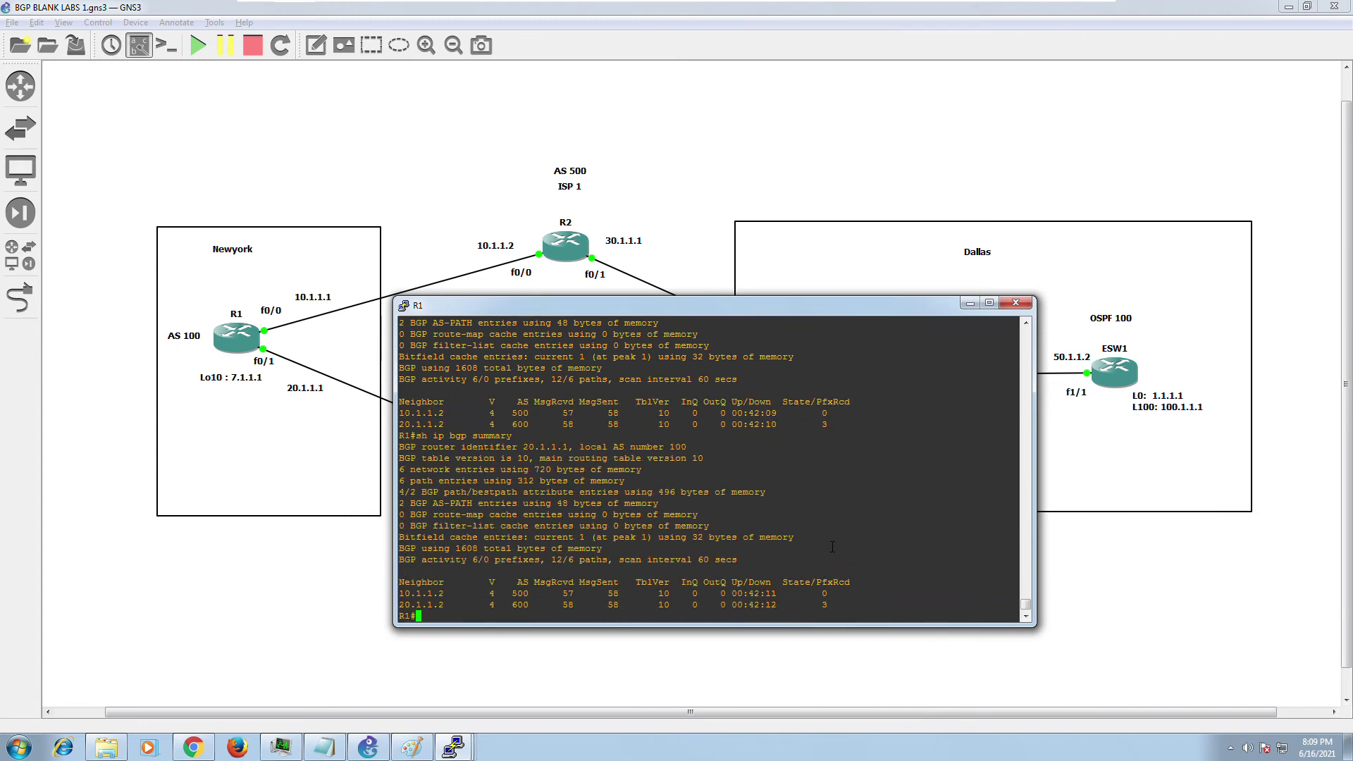
key(Up)
key(Return)
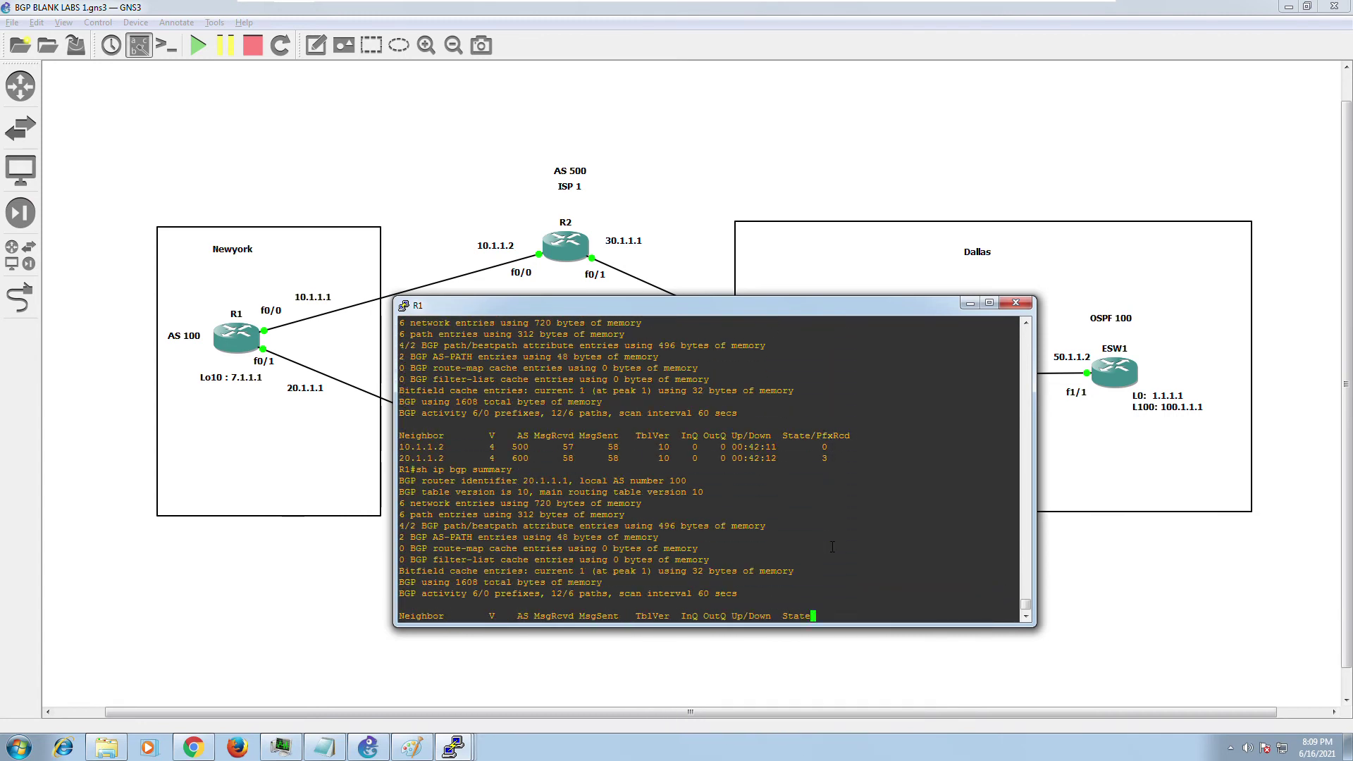
Enter global configuration mode and open route-map Dallas1 for editing.
text(conf t)
key(Return)
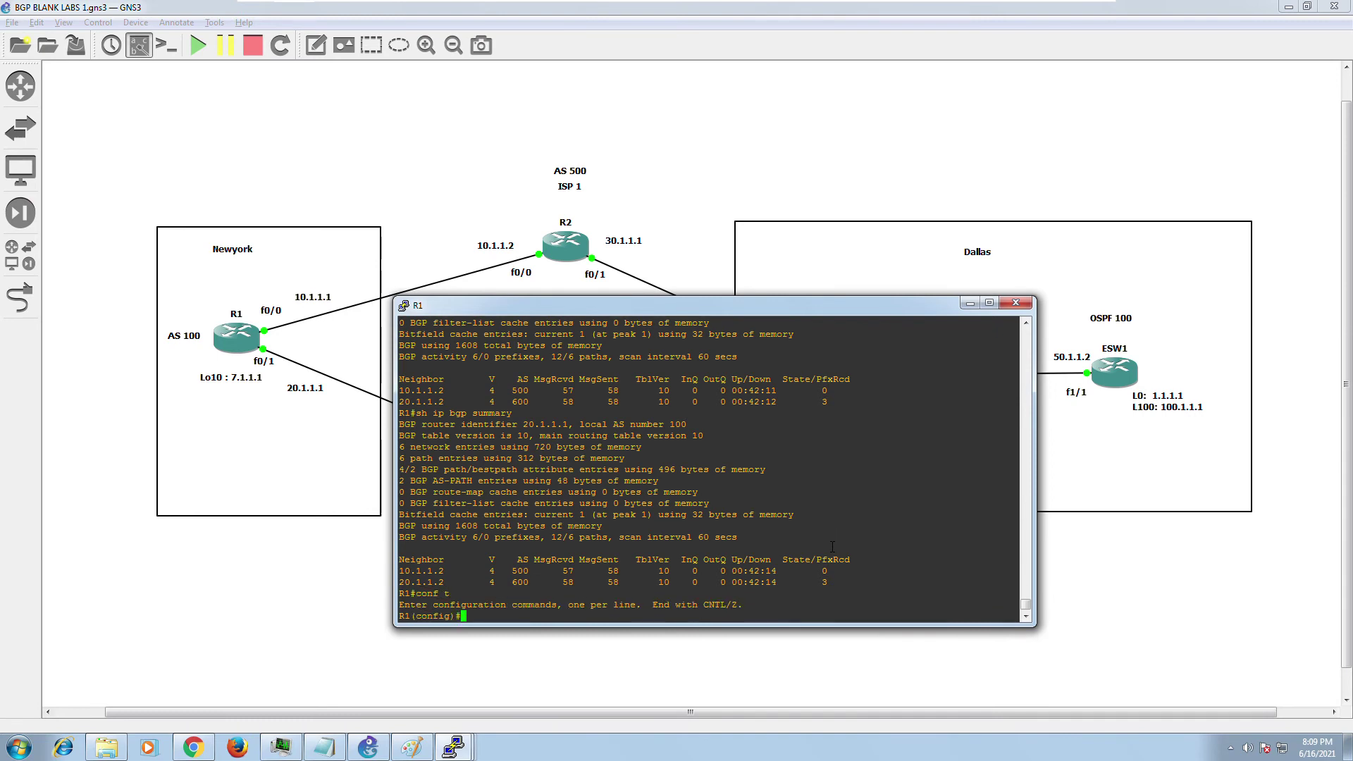
text(route-map Dallas1 permit 10)
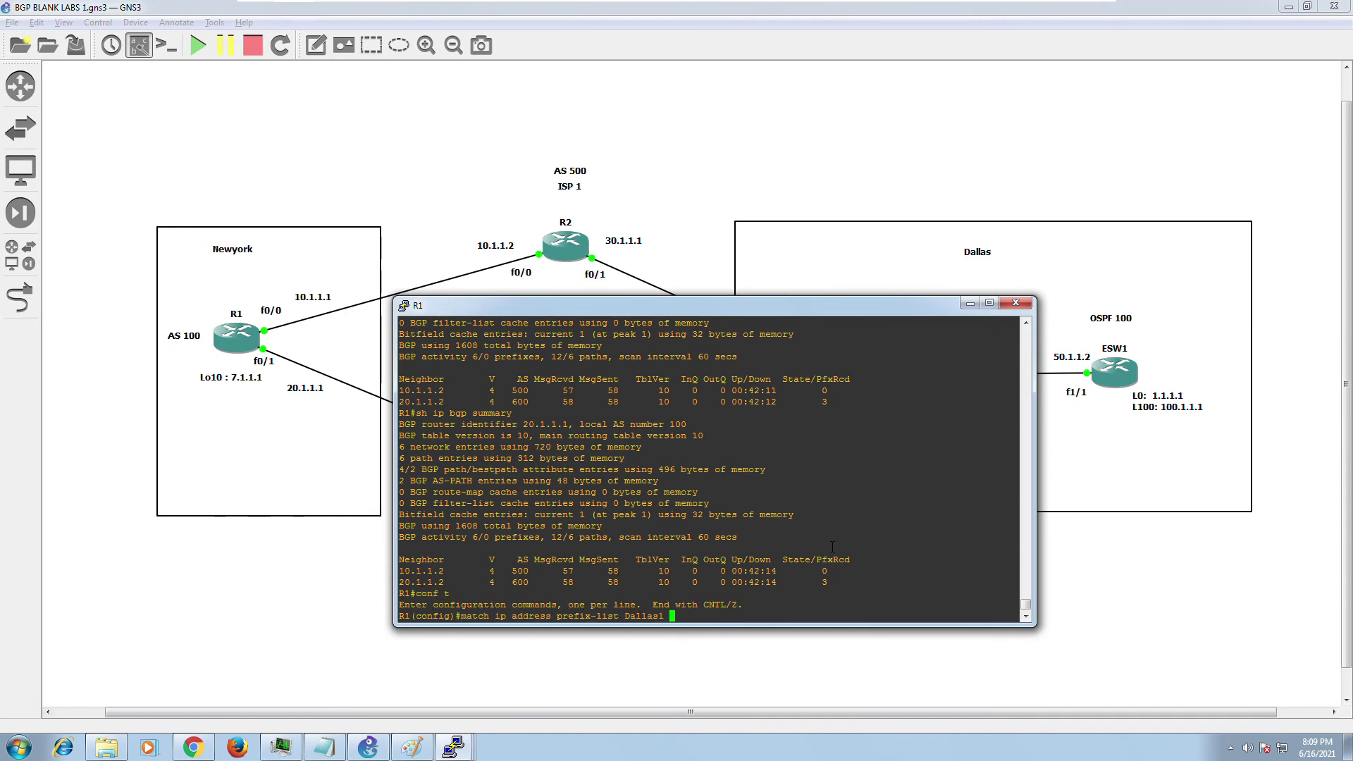
key(Up)
key(Up)
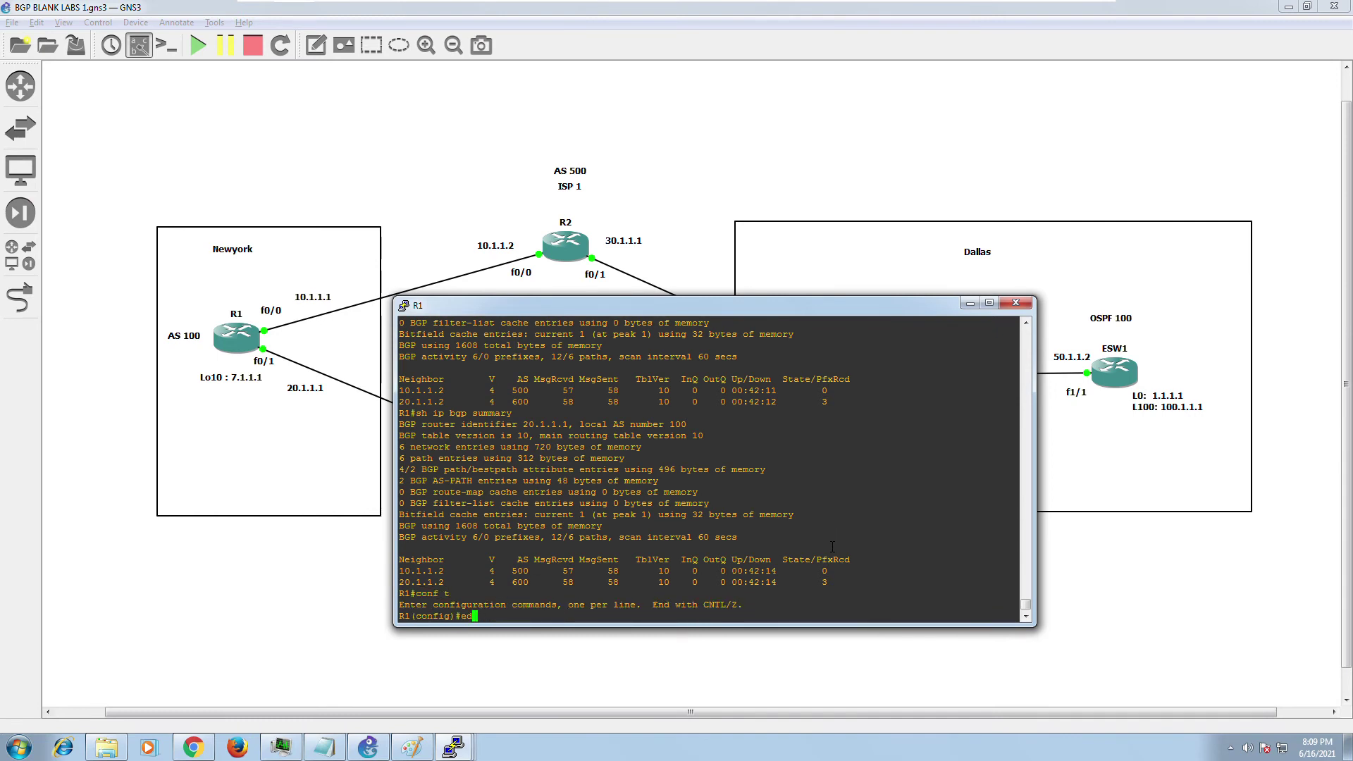
key(Up)
key(Up)
key(Return)
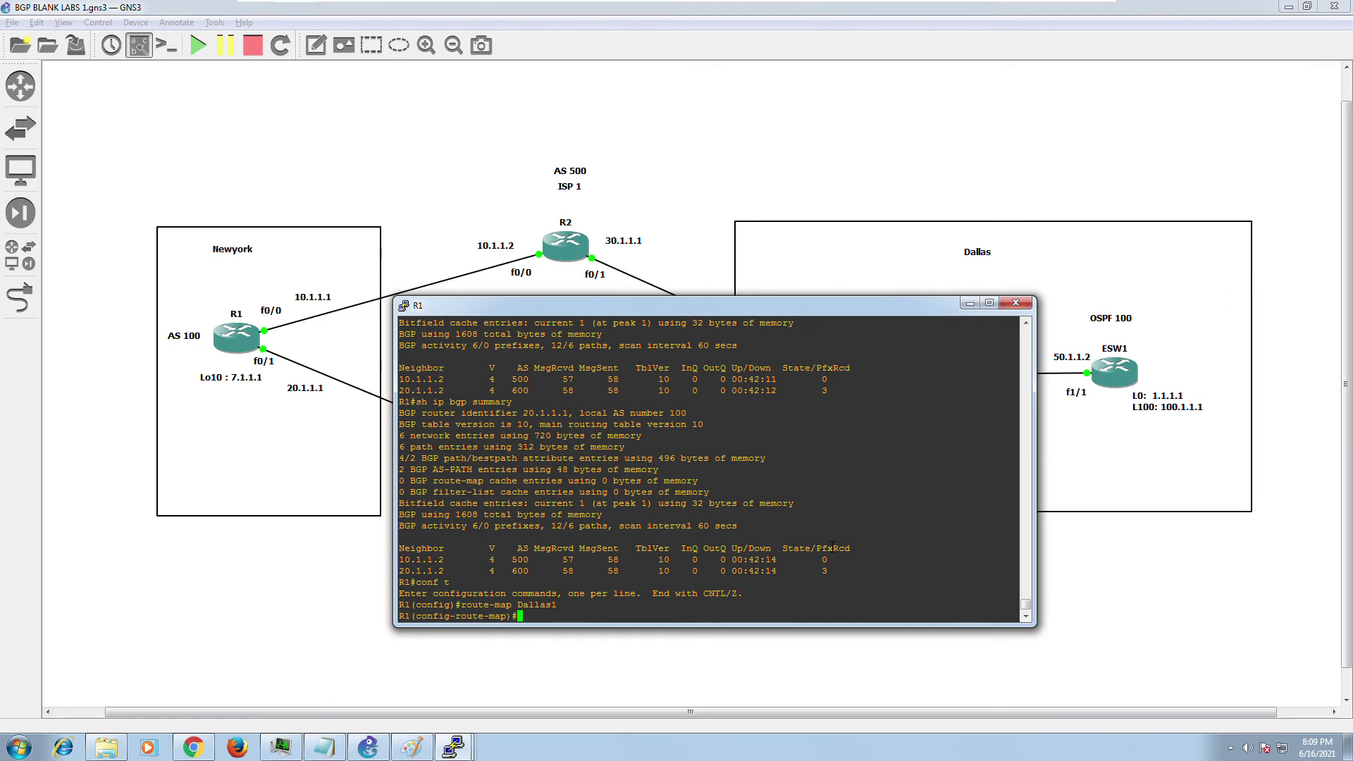
Remove the 'match ip address prefix-list Dallas1' clause from route-map Dallas1.
text(no)
scroll(634, 477, up, 4)
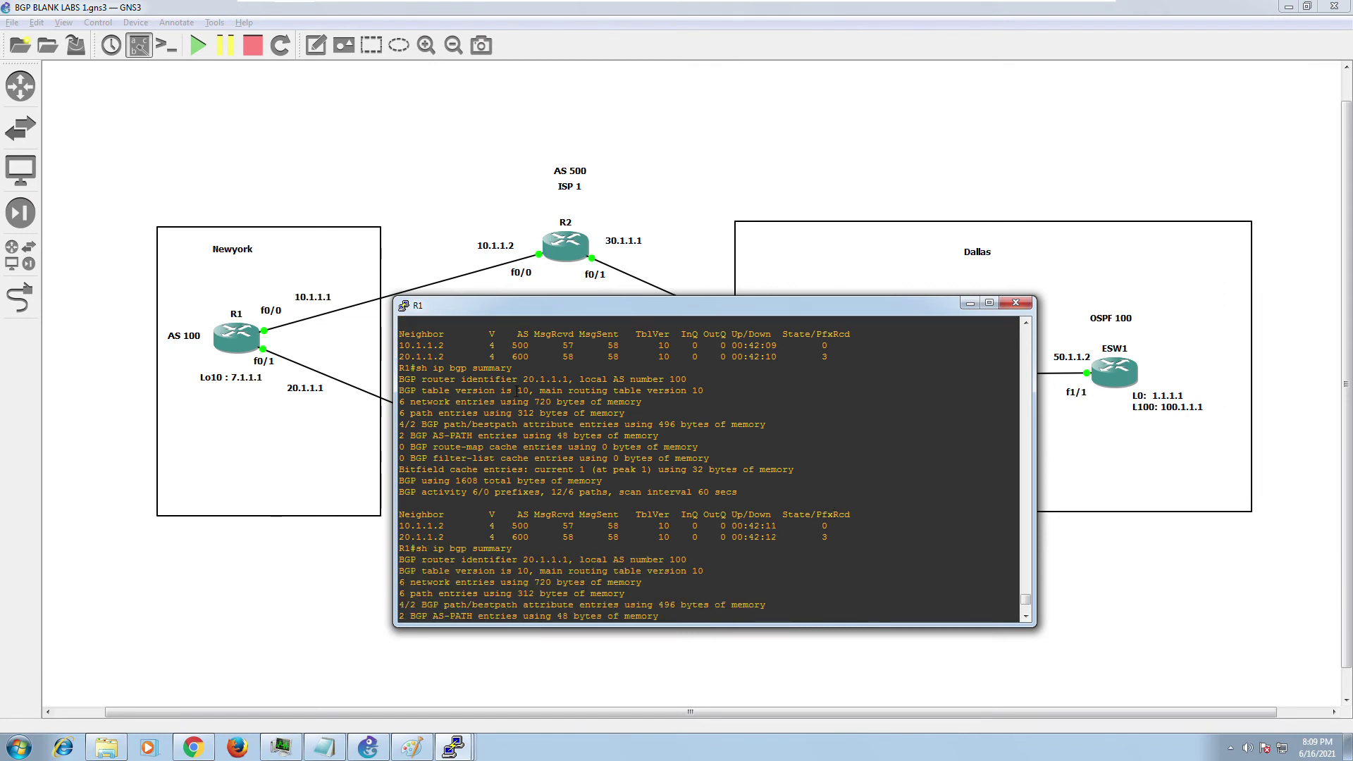
scroll(517, 390, down, 4)
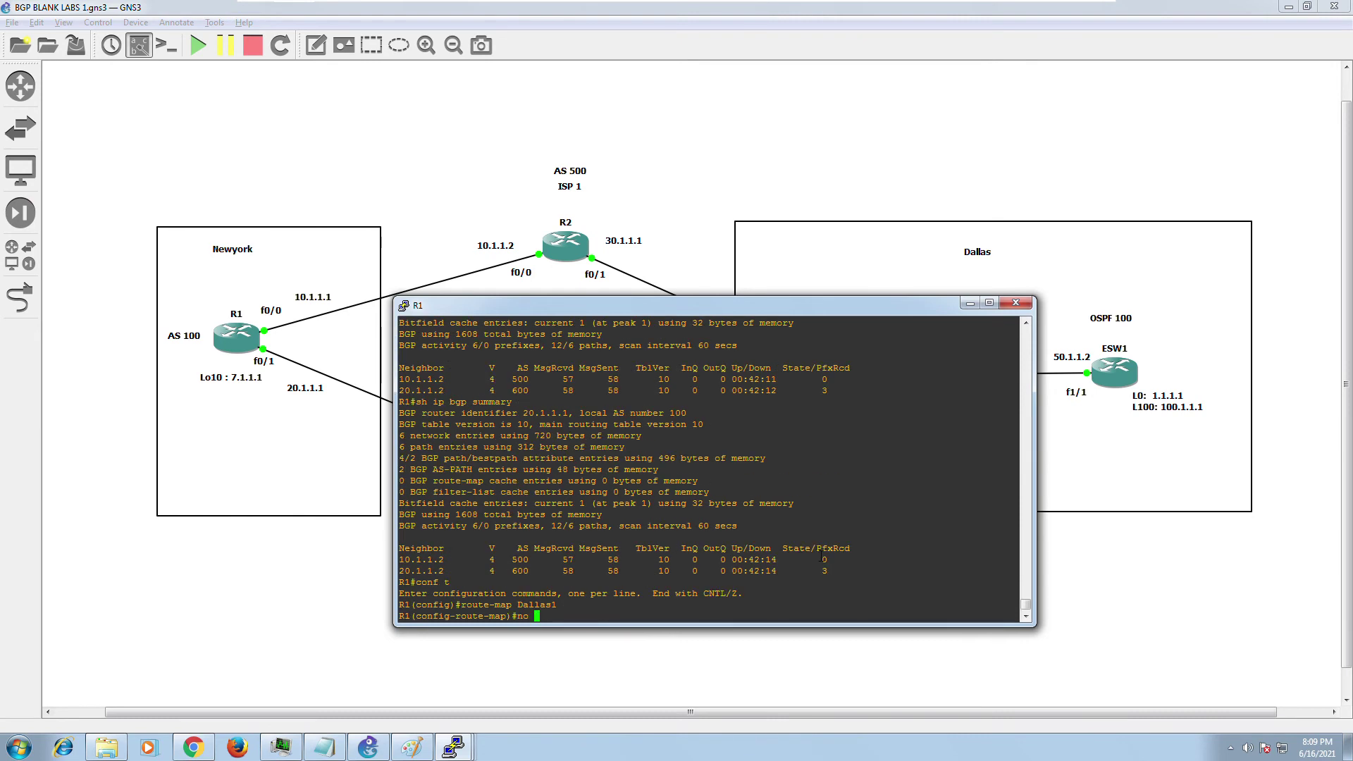
text(mat)
key(Tab)
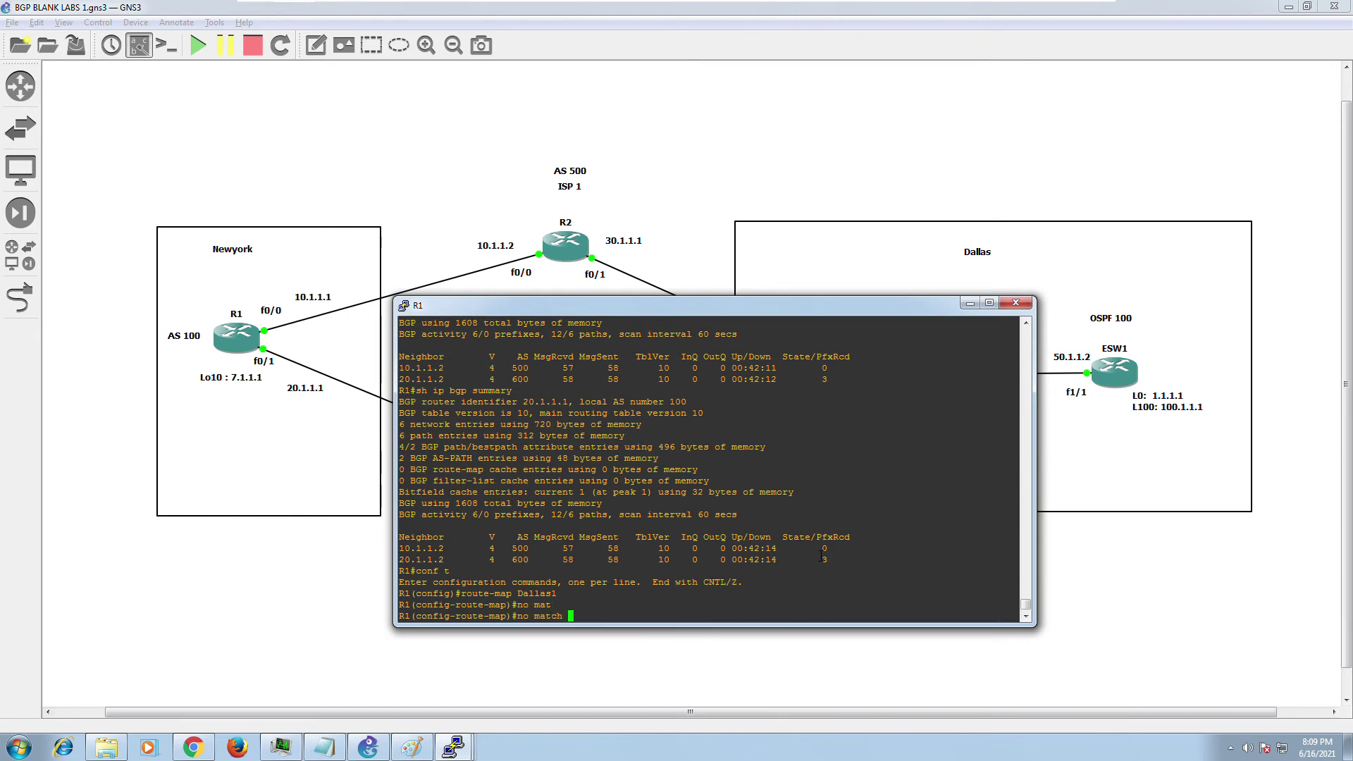
text(ip rep)
key(Tab)
key(BackSpace)
key(BackSpace)
key(BackSpace)
text(a)
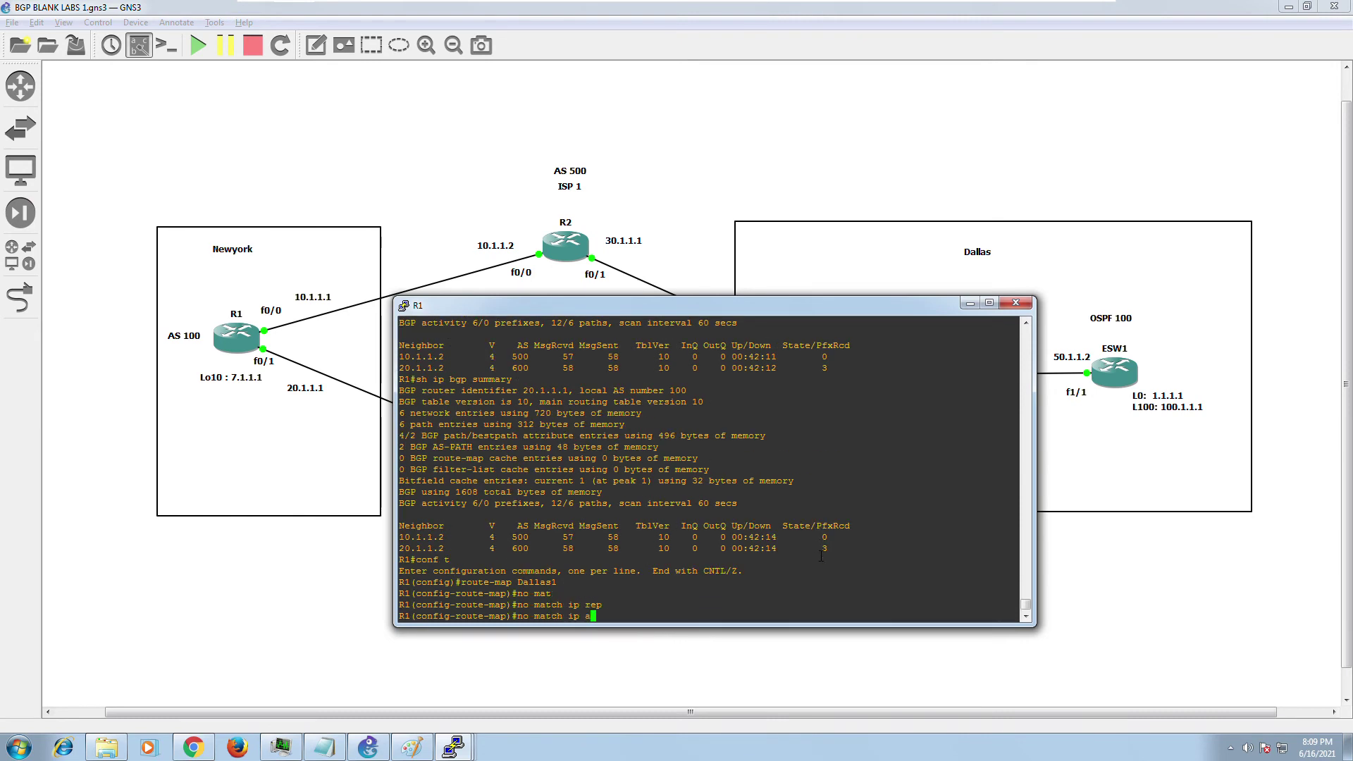
text(dd)
key(Tab)
text(prw)
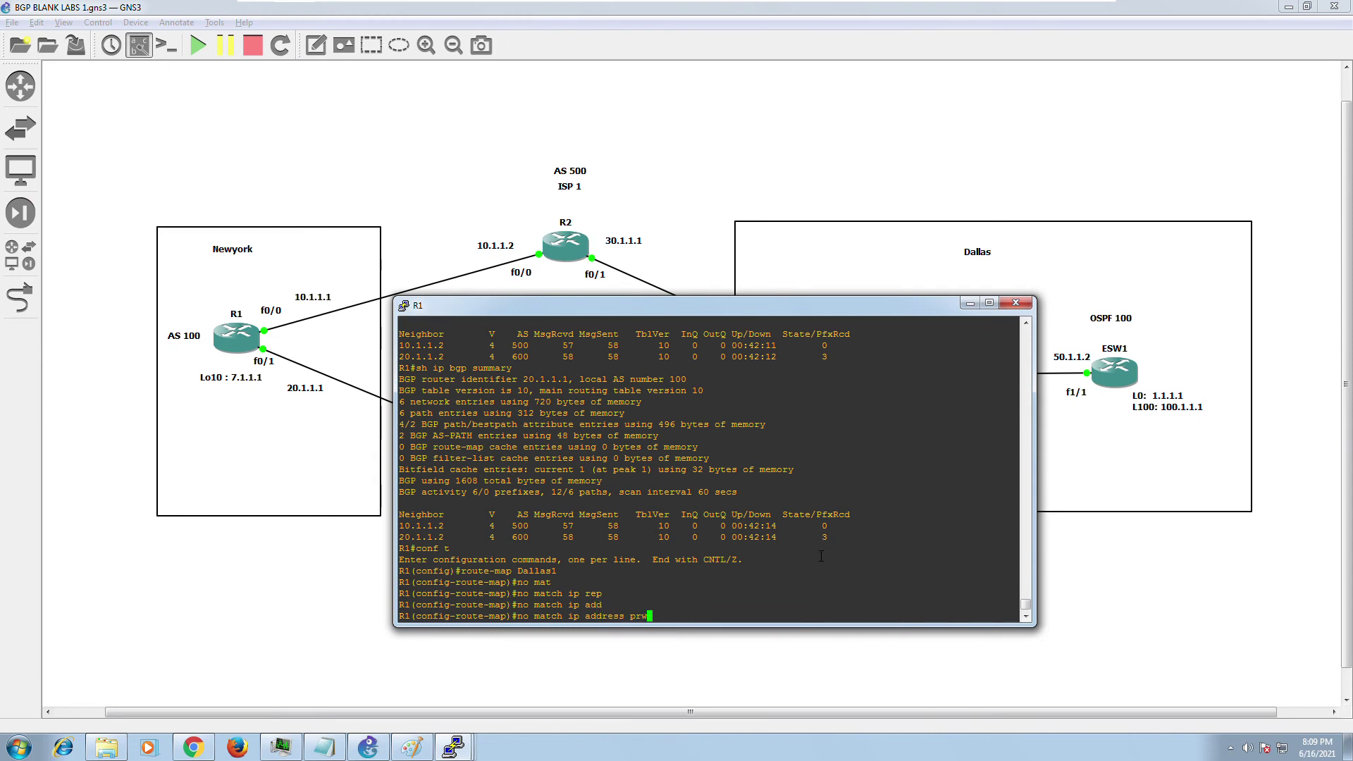
key(BackSpace)
text(e)
key(Tab)
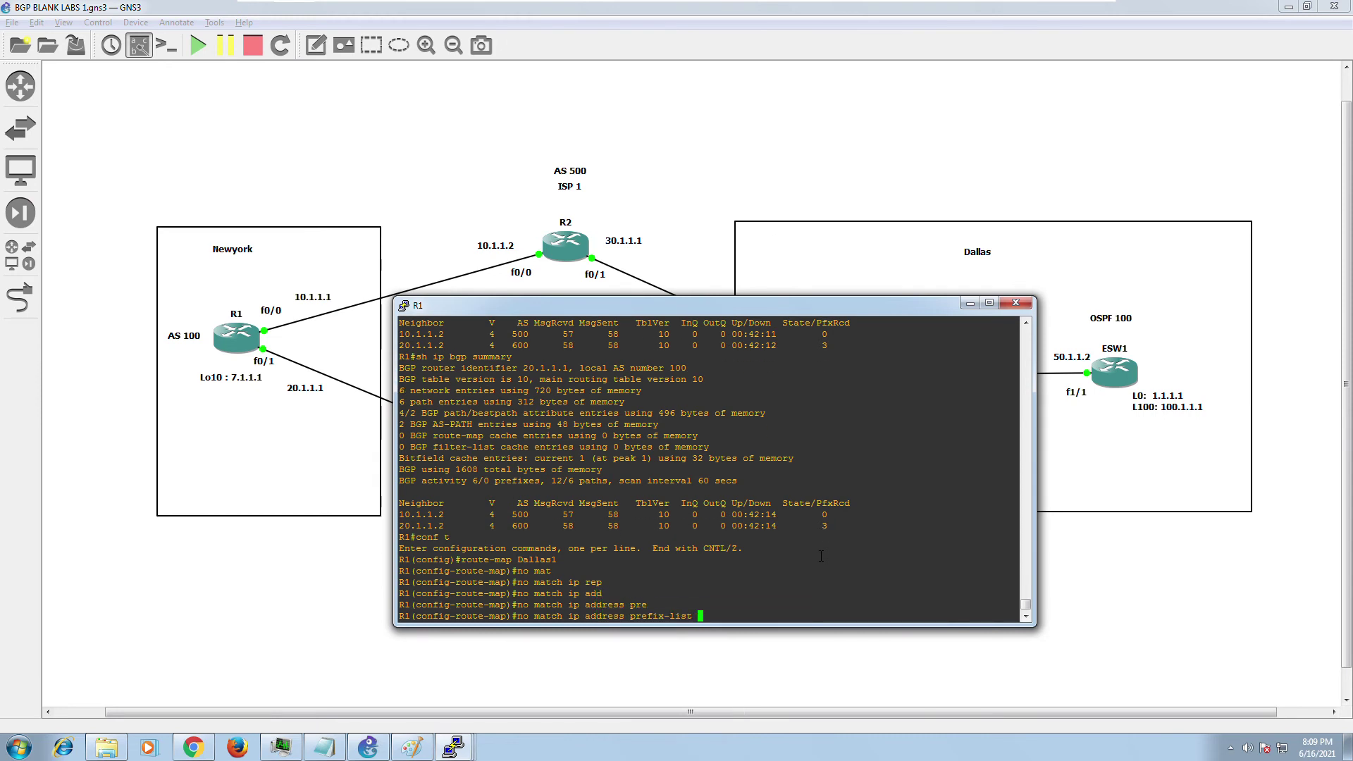
text(DA)
text(llas1)
key(Return)
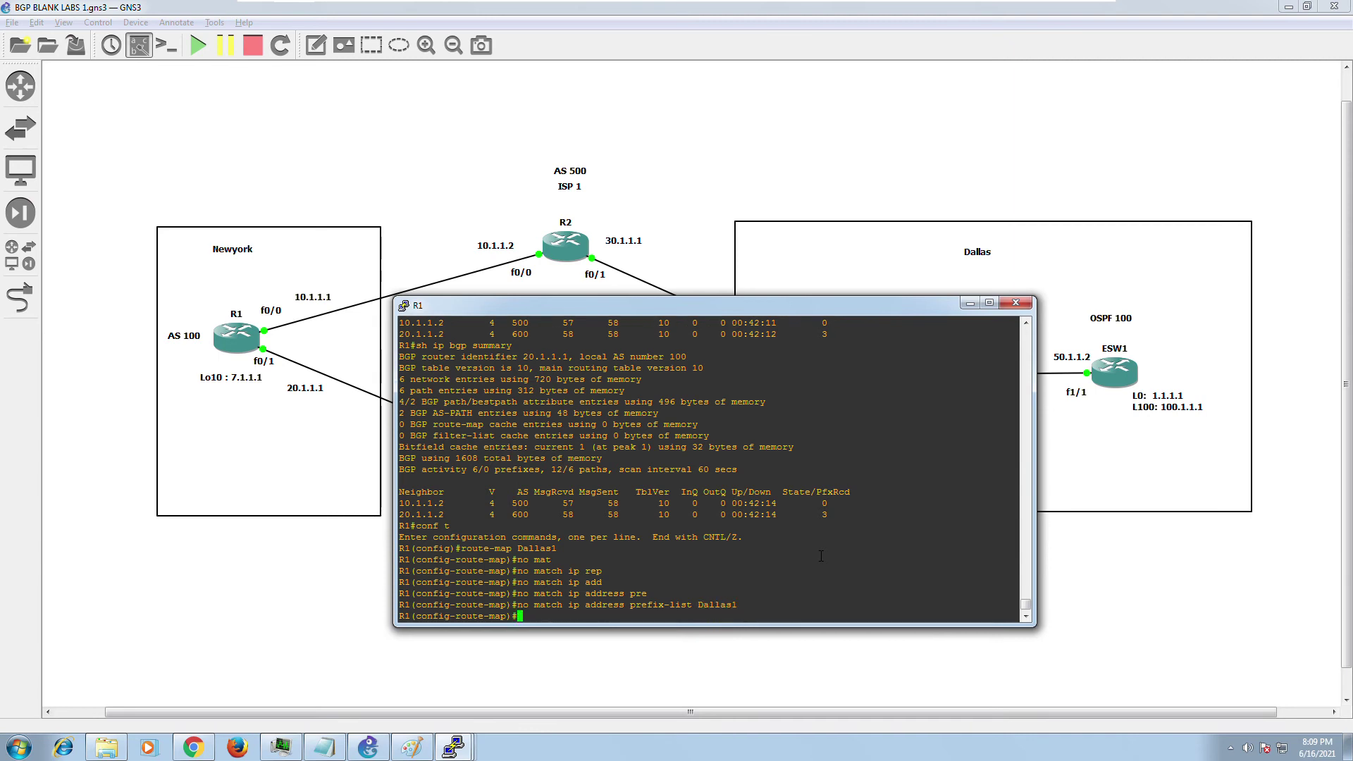
Exit configuration mode and recall the BGP soft-clear command from history.
text(end)
key(Return)
key(Up)
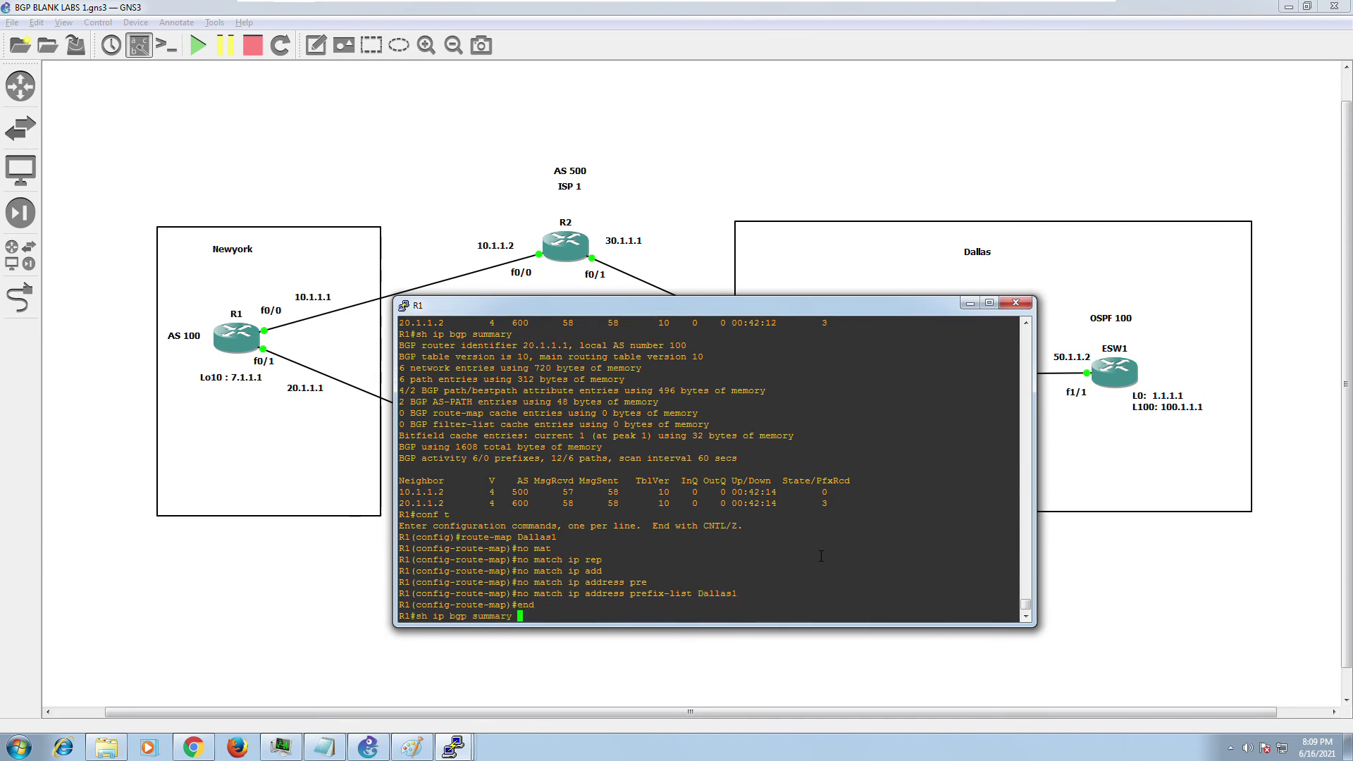
key(Up)
Soft-reset all BGP sessions and display the current contents of route-map Dallas1.
key(Return)
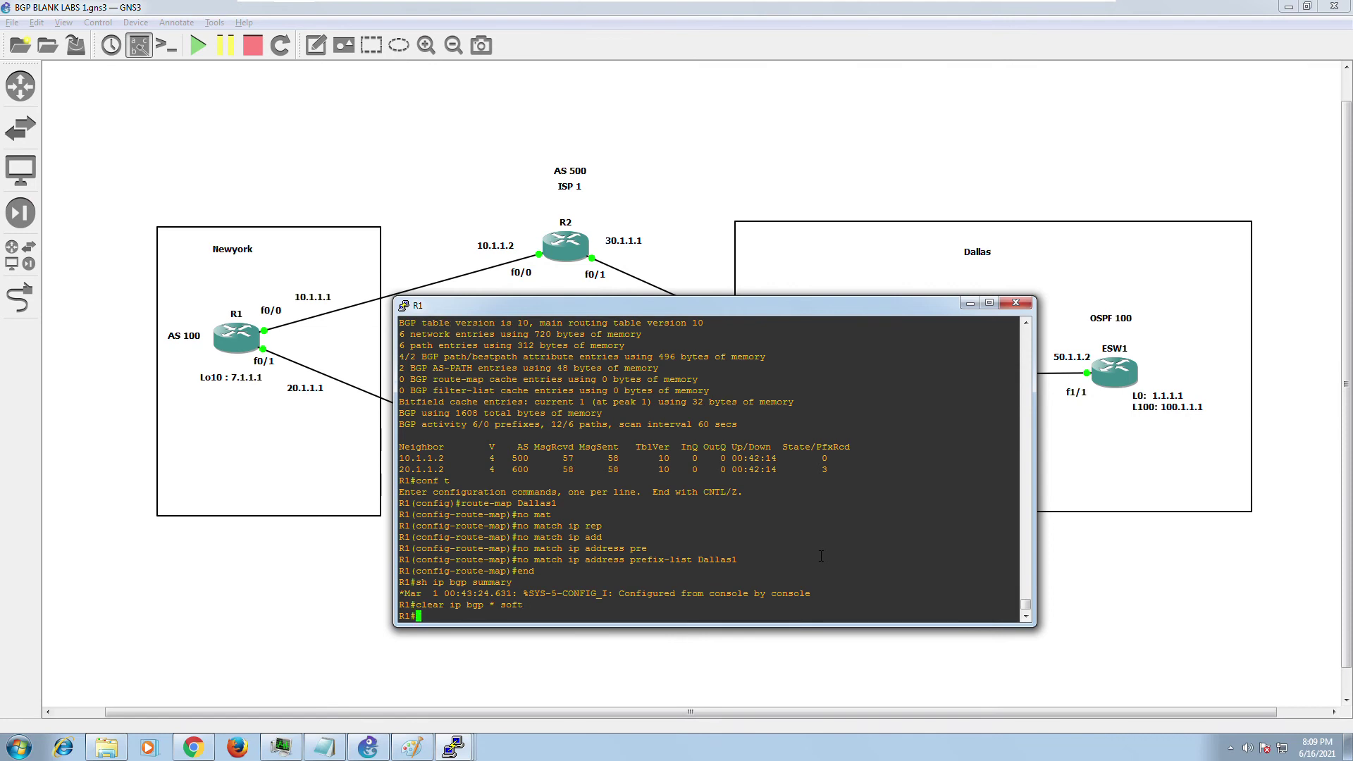
key(Return)
key(Return)
key(Up)
key(Up)
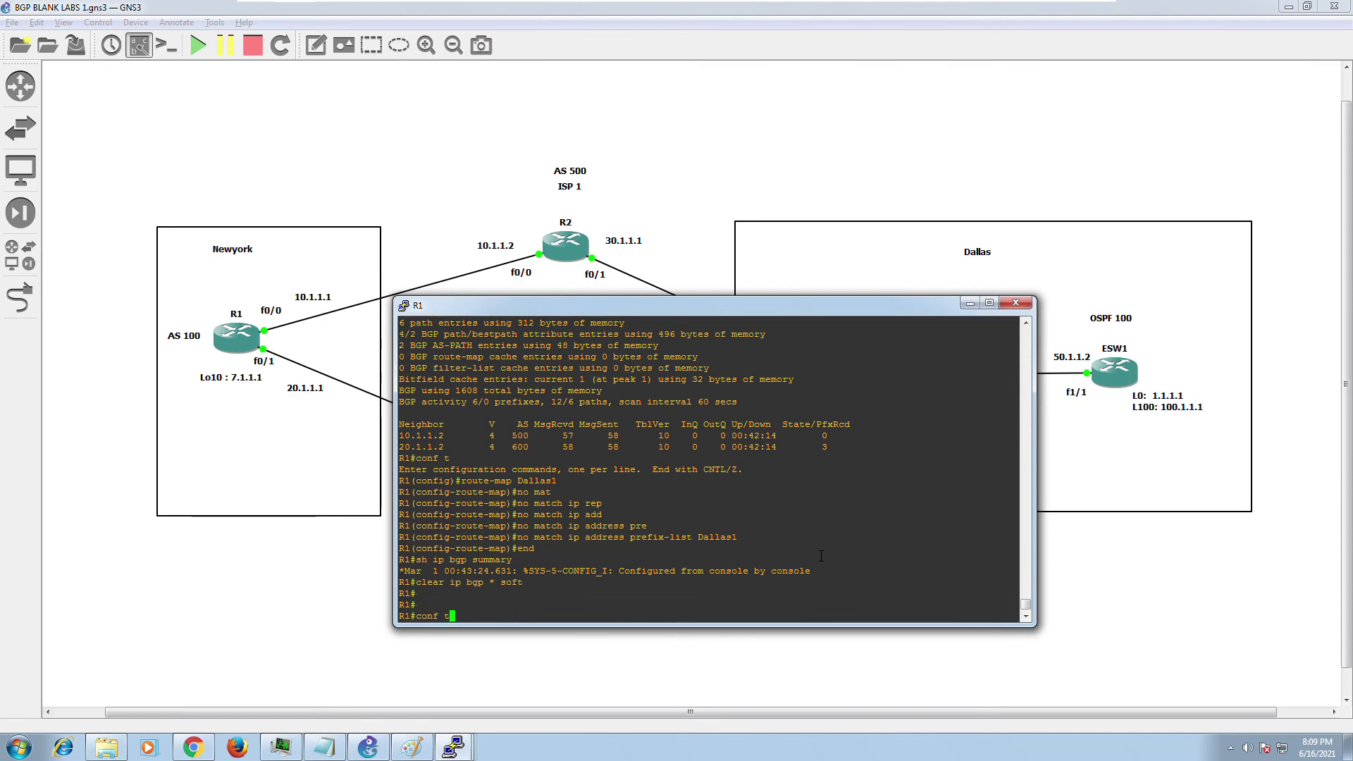
key(Up)
key(Up)
key(Up)
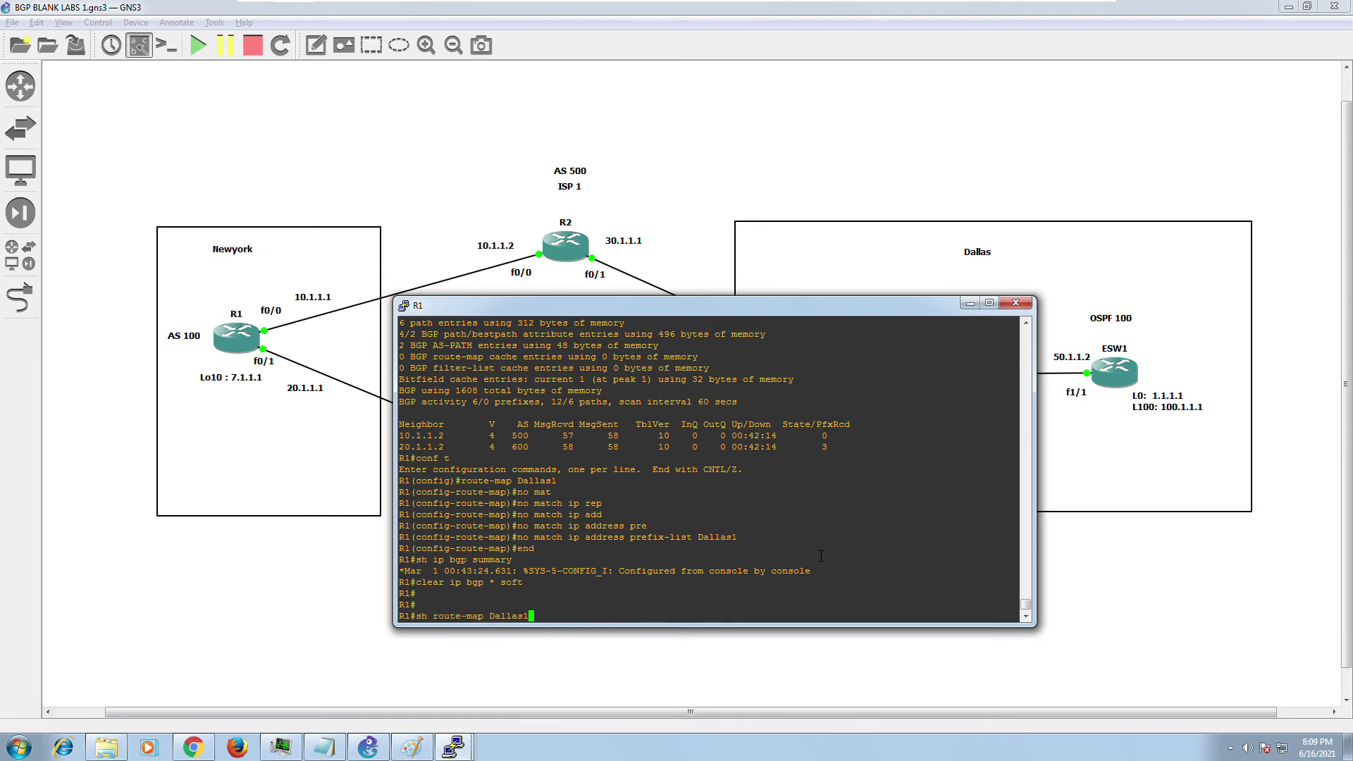
key(Return)
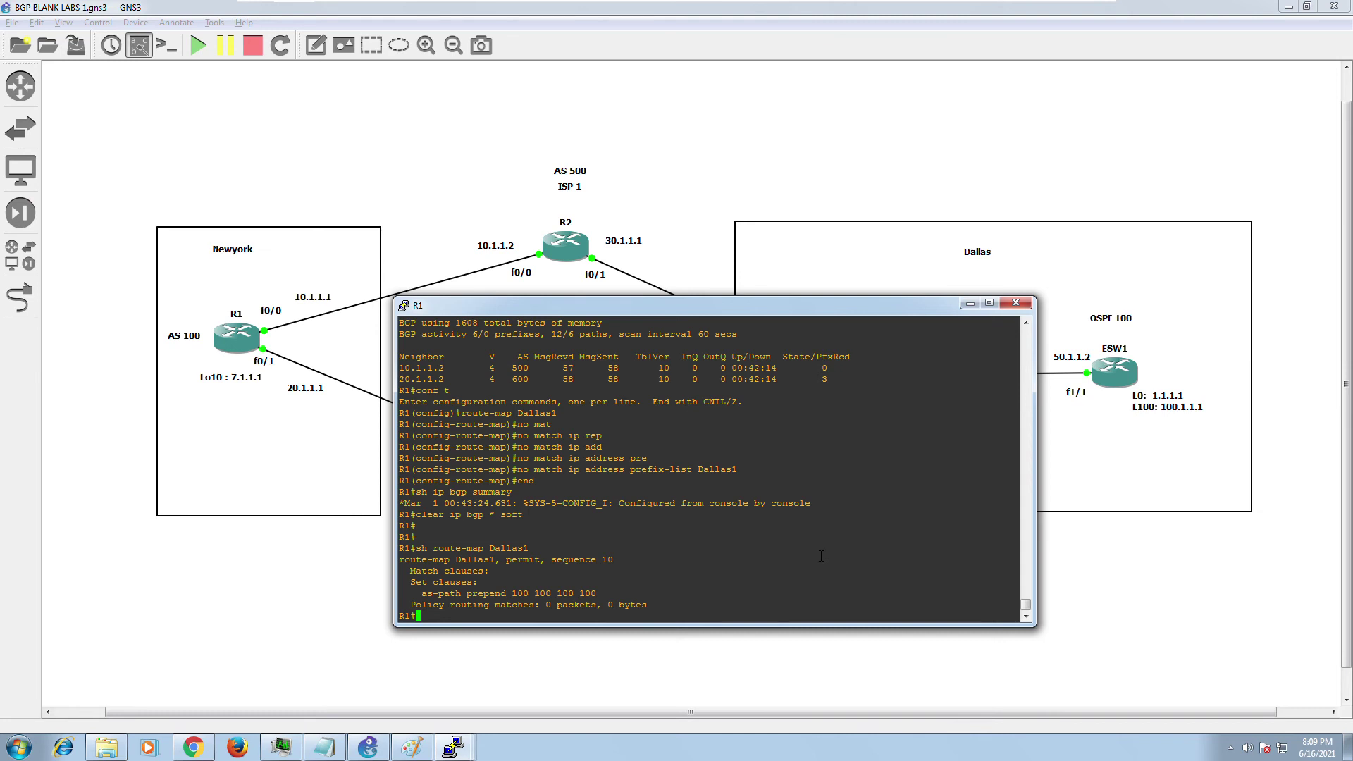
Soft-reset BGP again and run 'sh ip bgp summary', showing 3 prefixes from each neighbor.
key(Up)
key(Up)
key(Up)
key(Up)
key(Down)
key(Down)
key(Return)
key(Up)
key(Up)
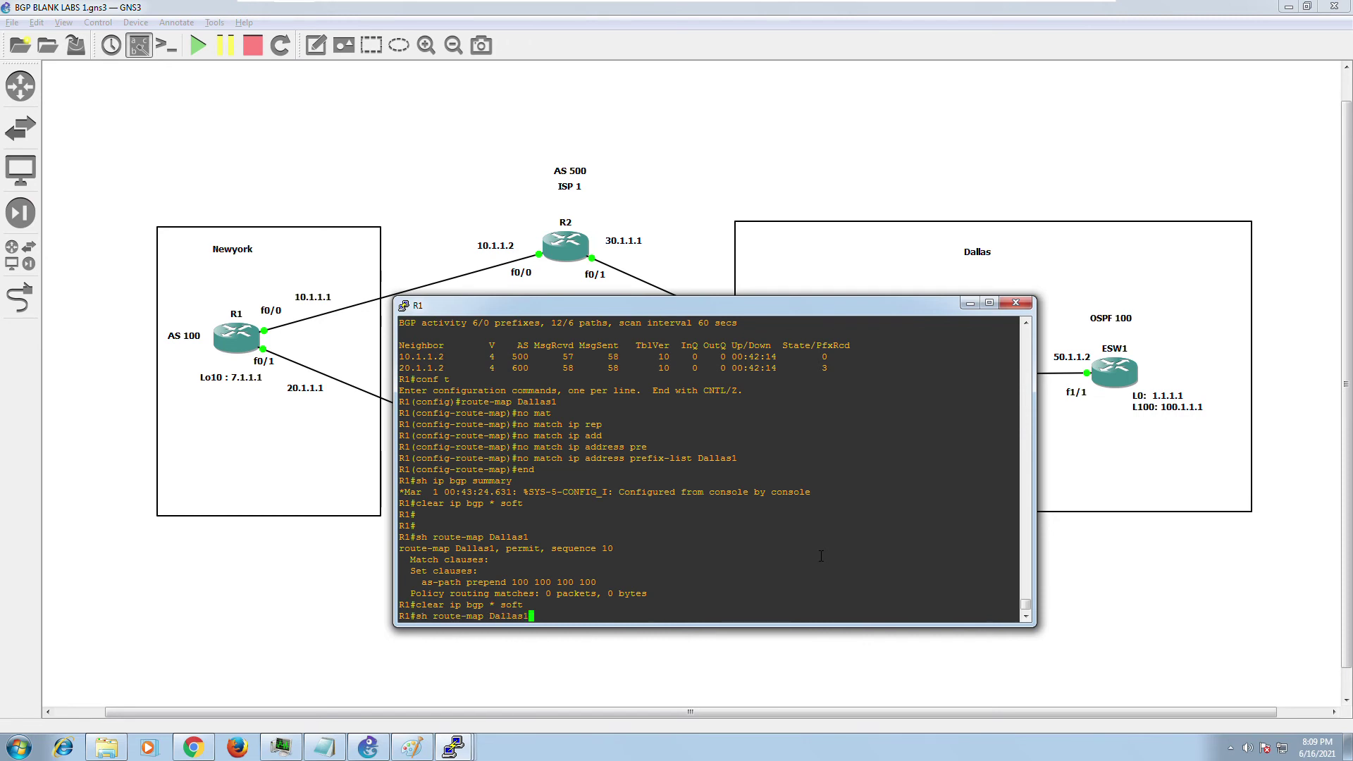
key(Up)
key(Up)
key(Return)
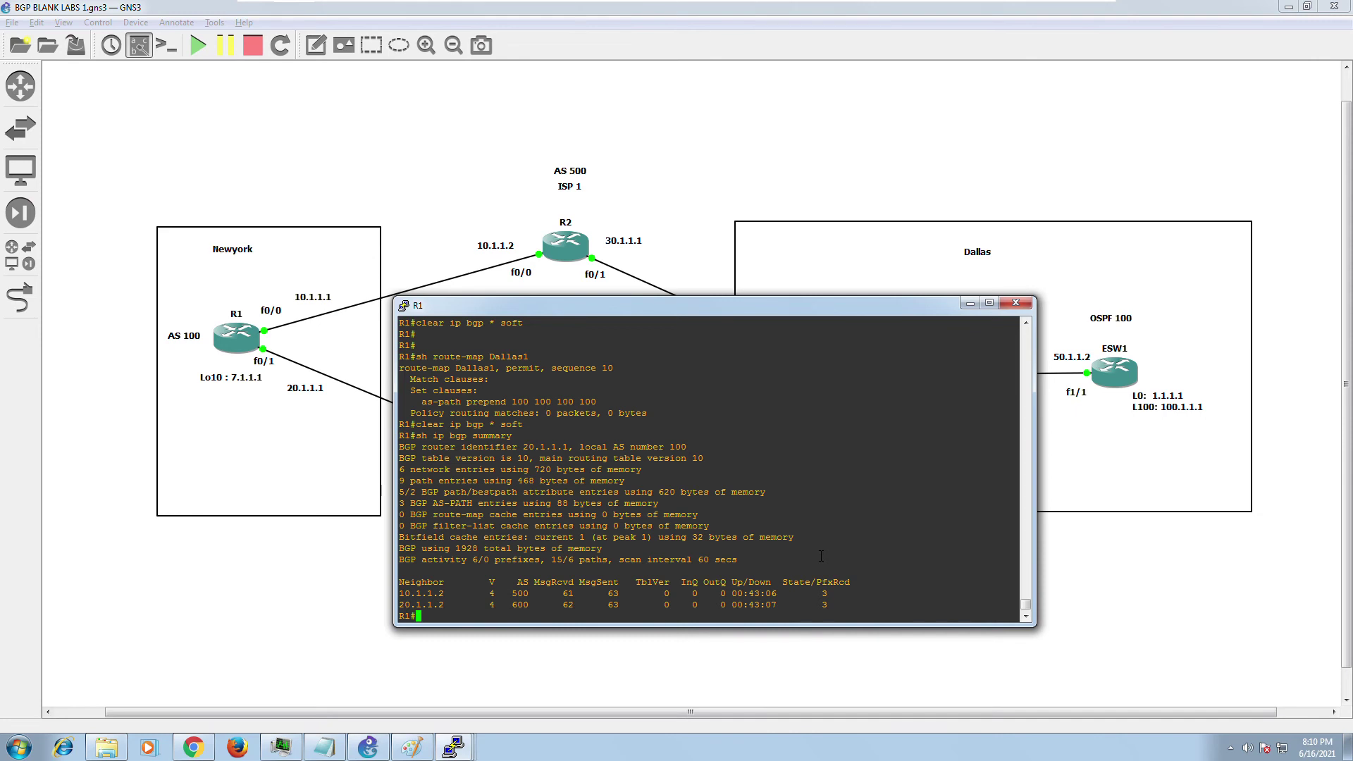
Browse the command history and clear the recalled command from the prompt.
key(Return)
key(Return)
key(Up)
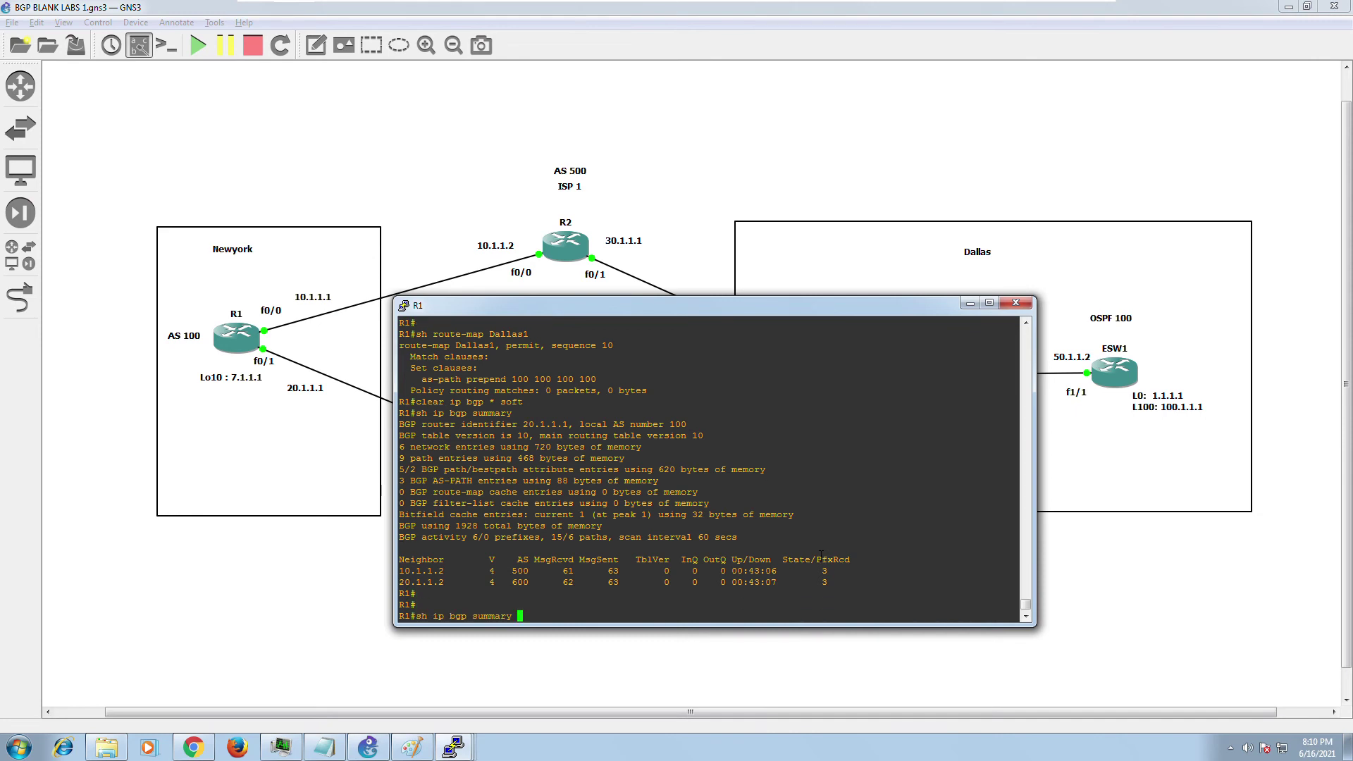
key(Up)
key(Up)
key(Down)
key(Down)
key(ctrl+u)
Enter configuration mode and open route-map Dallas1 permit 10.
text(conf t)
key(Return)
key(Up)
key(Up)
key(Up)
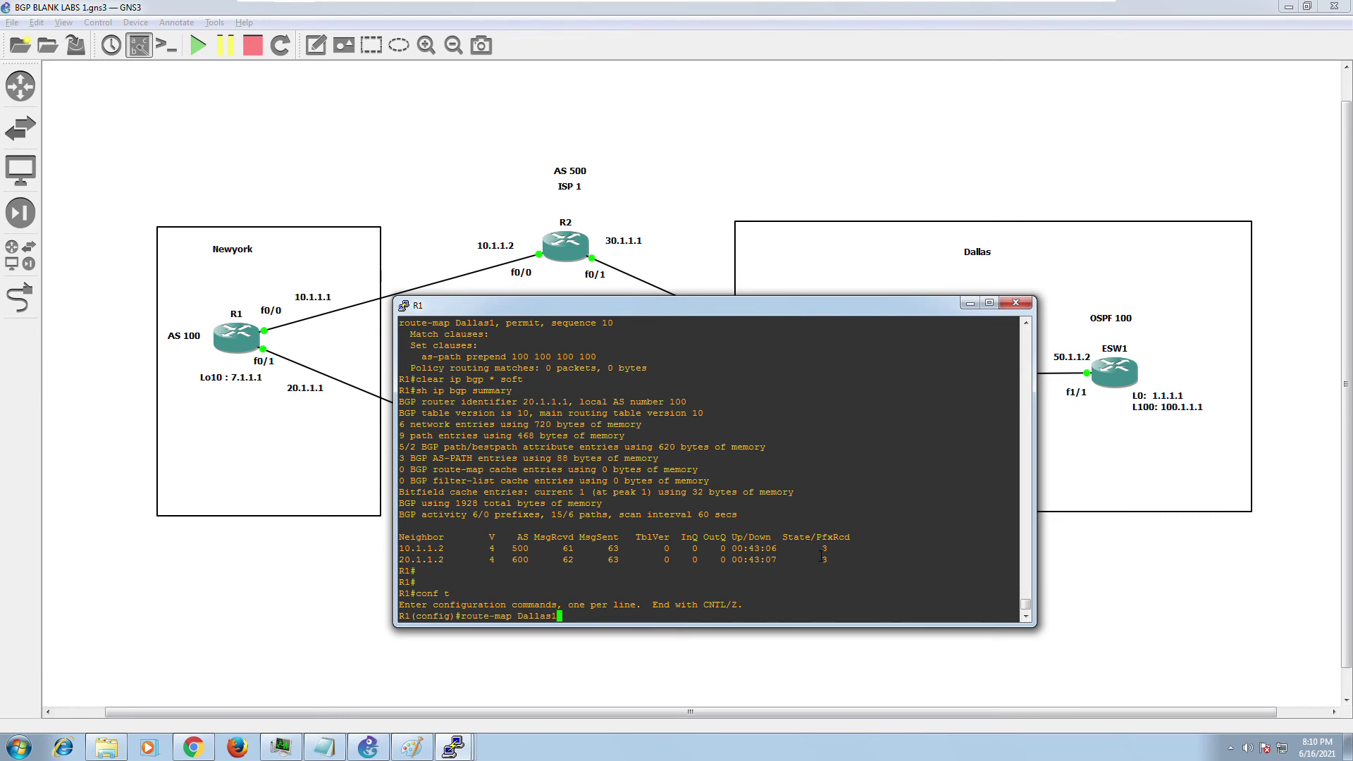
text(per)
key(Tab)
text(10)
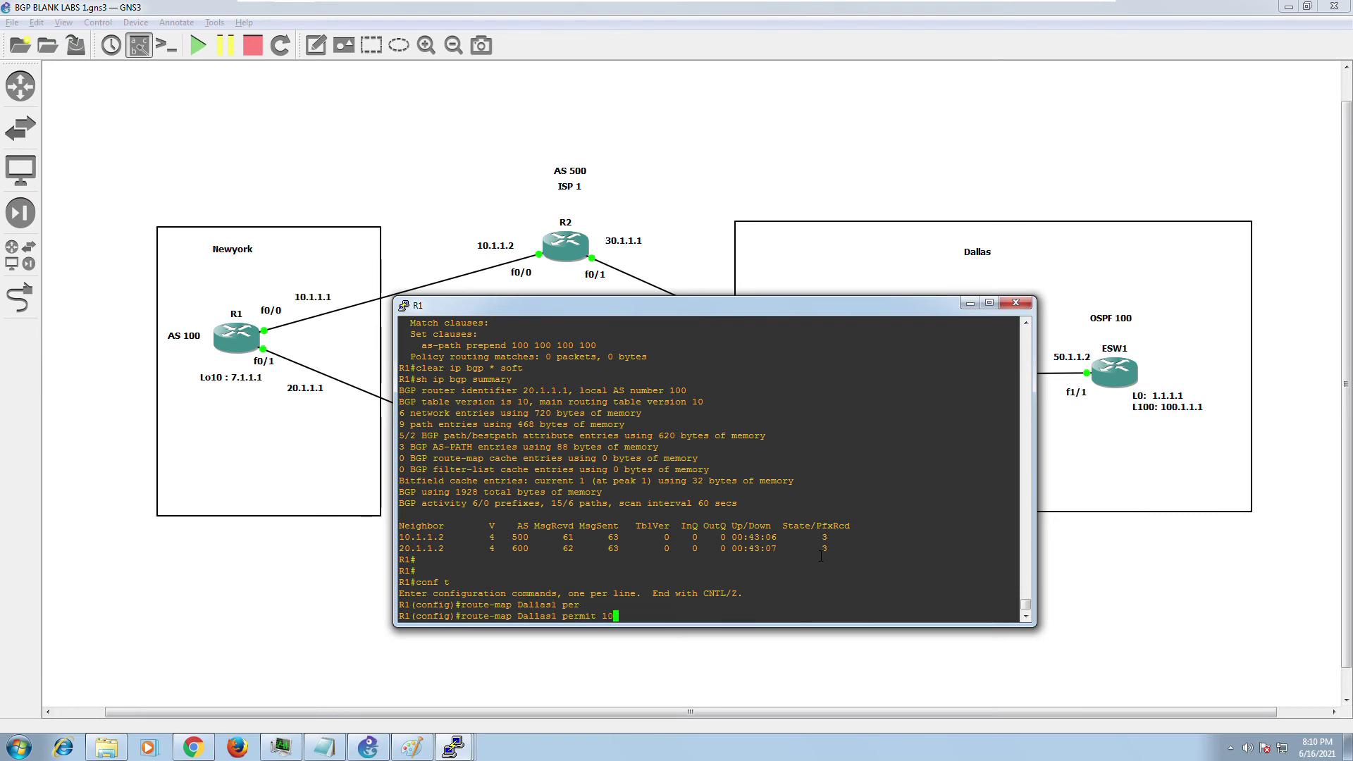
key(Return)
key(Up)
key(Up)
key(Up)
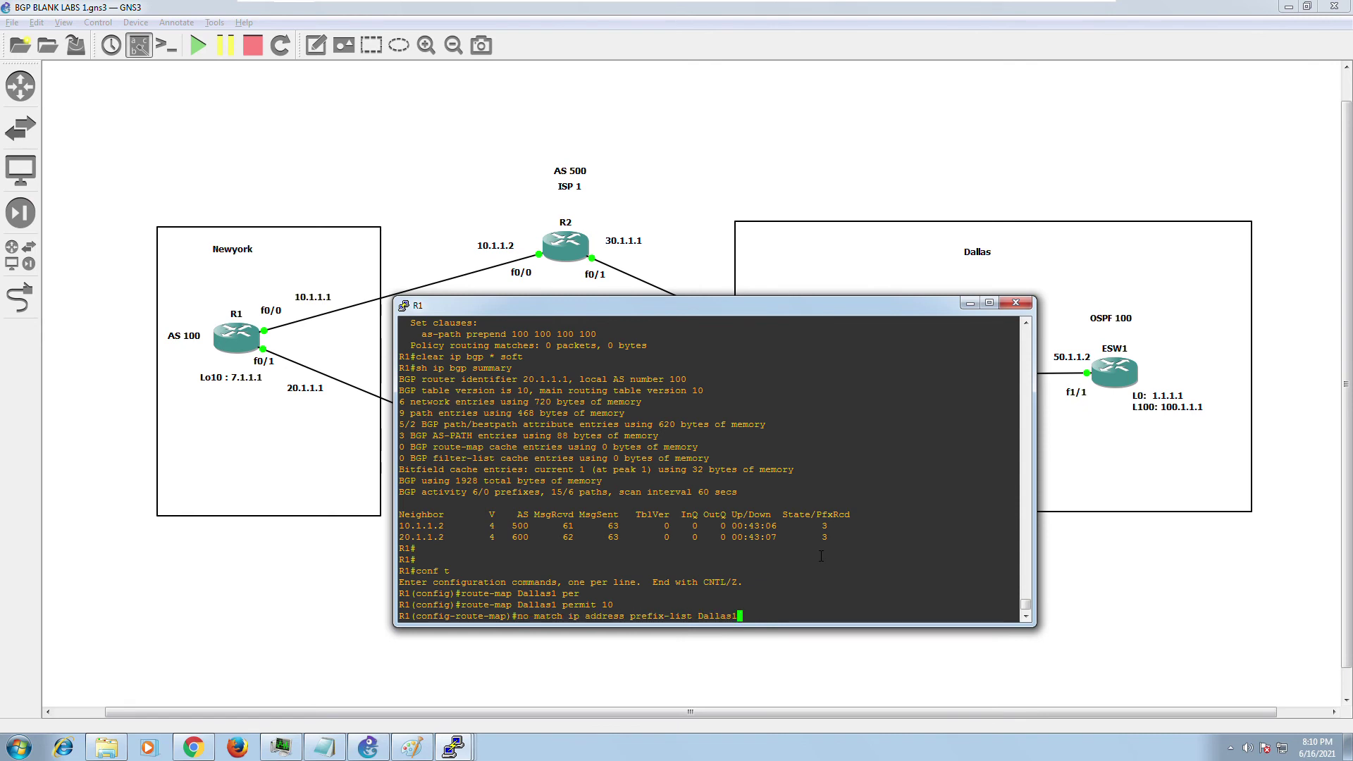
key(Left)
key(Left)
key(Left)
key(Left)
key(Left)
key(Left)
key(Left)
key(Left)
key(Left)
key(Left)
key(Left)
key(Left)
key(Left)
key(Left)
key(Left)
key(Left)
key(Left)
key(Left)
key(Left)
key(Left)
key(BackSpace)
key(BackSpace)
key(Return)
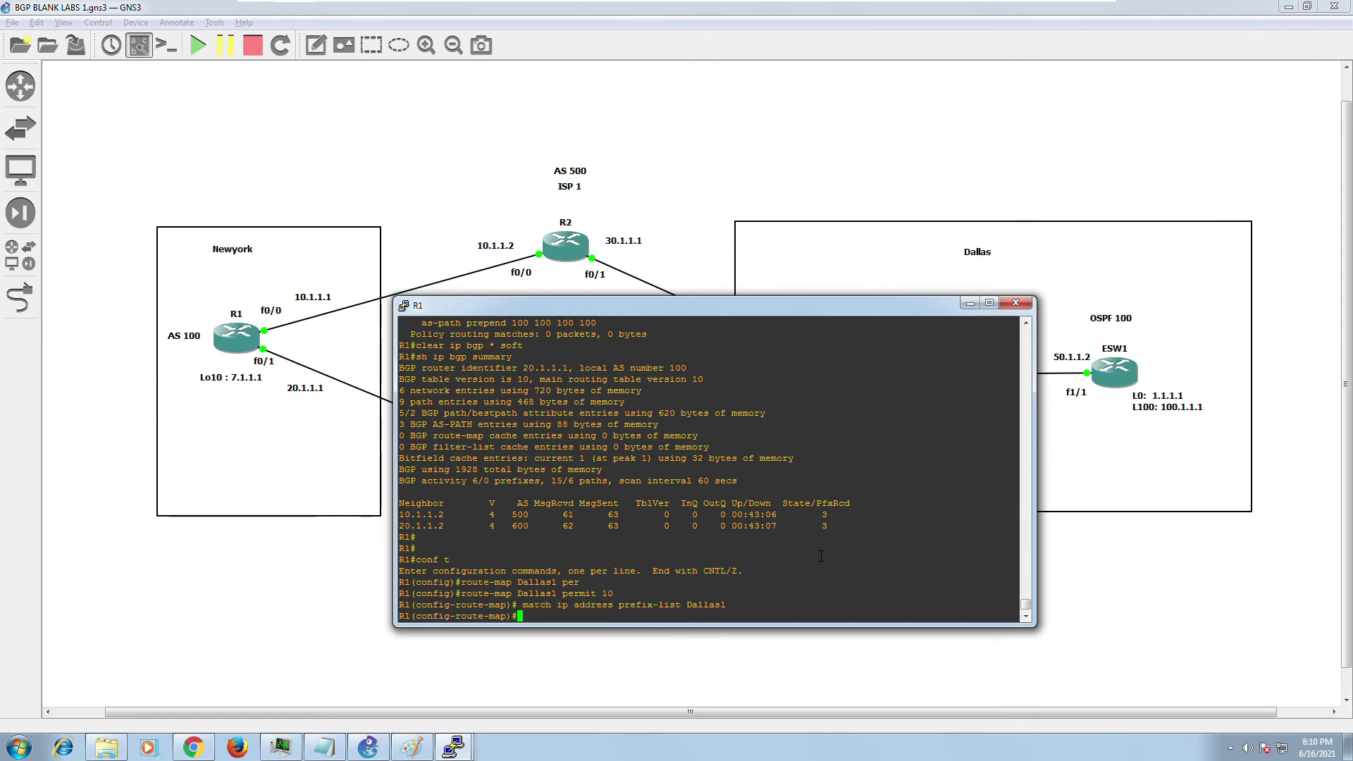
key(Up)
key(Up)
key(Up)
key(Up)
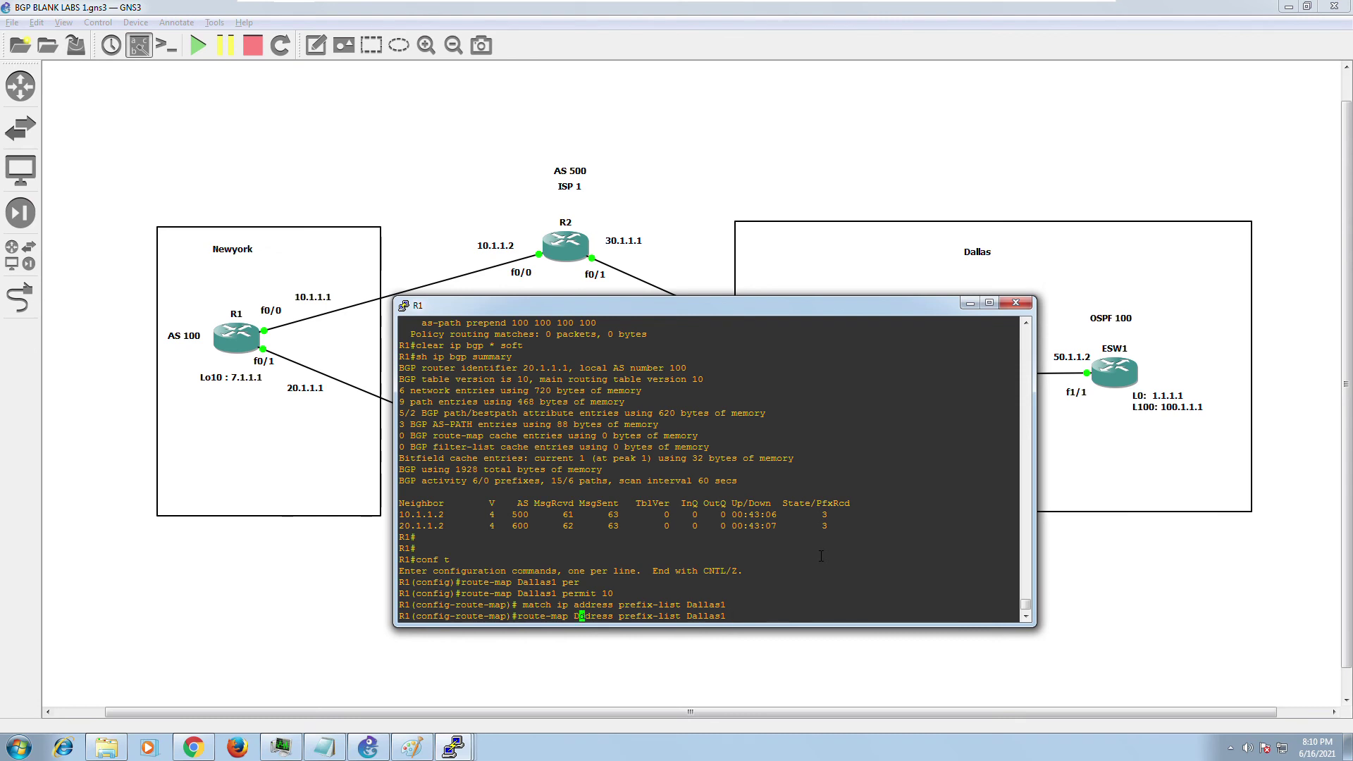
key(Up)
key(Up)
key(Up)
key(Up)
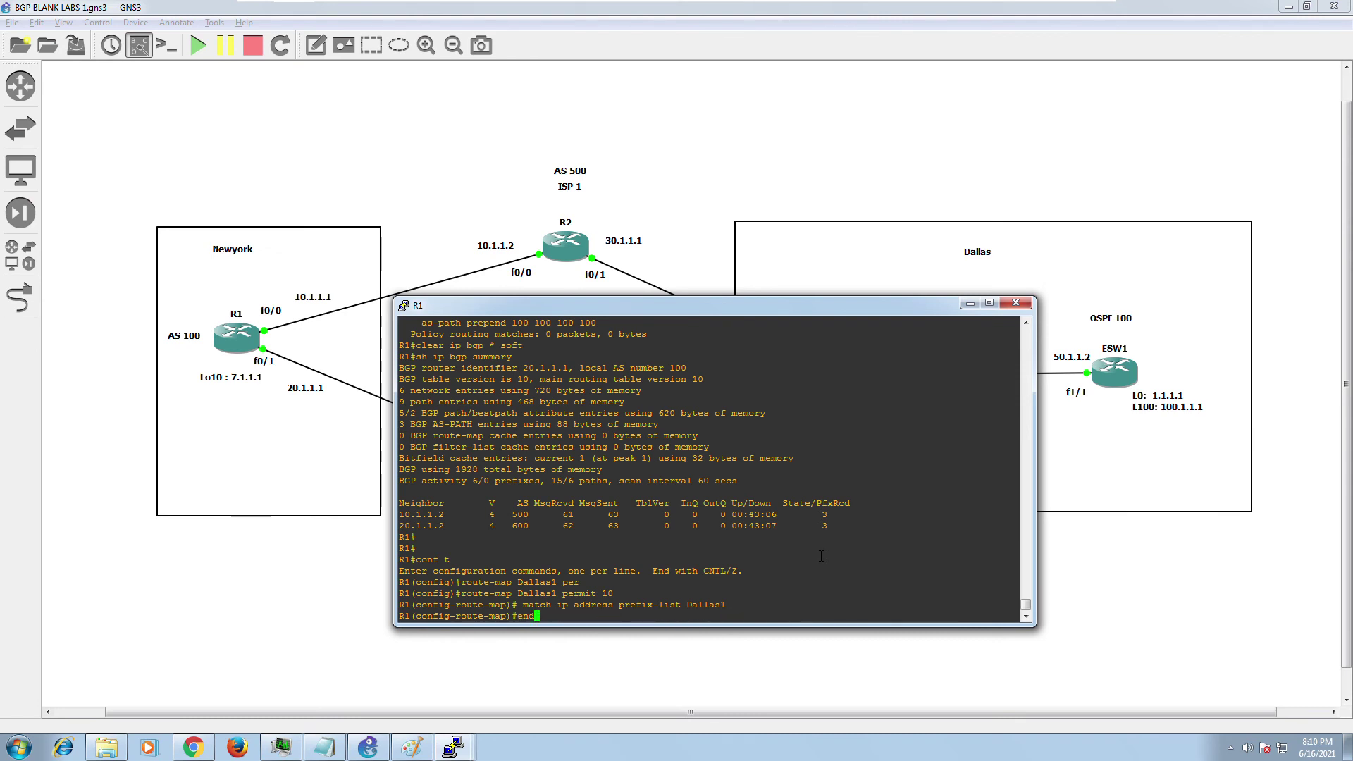
key(Return)
Exit configuration, check the BGP summary, and type 'sh ip bgp 1.1.1.1'.
text(e)
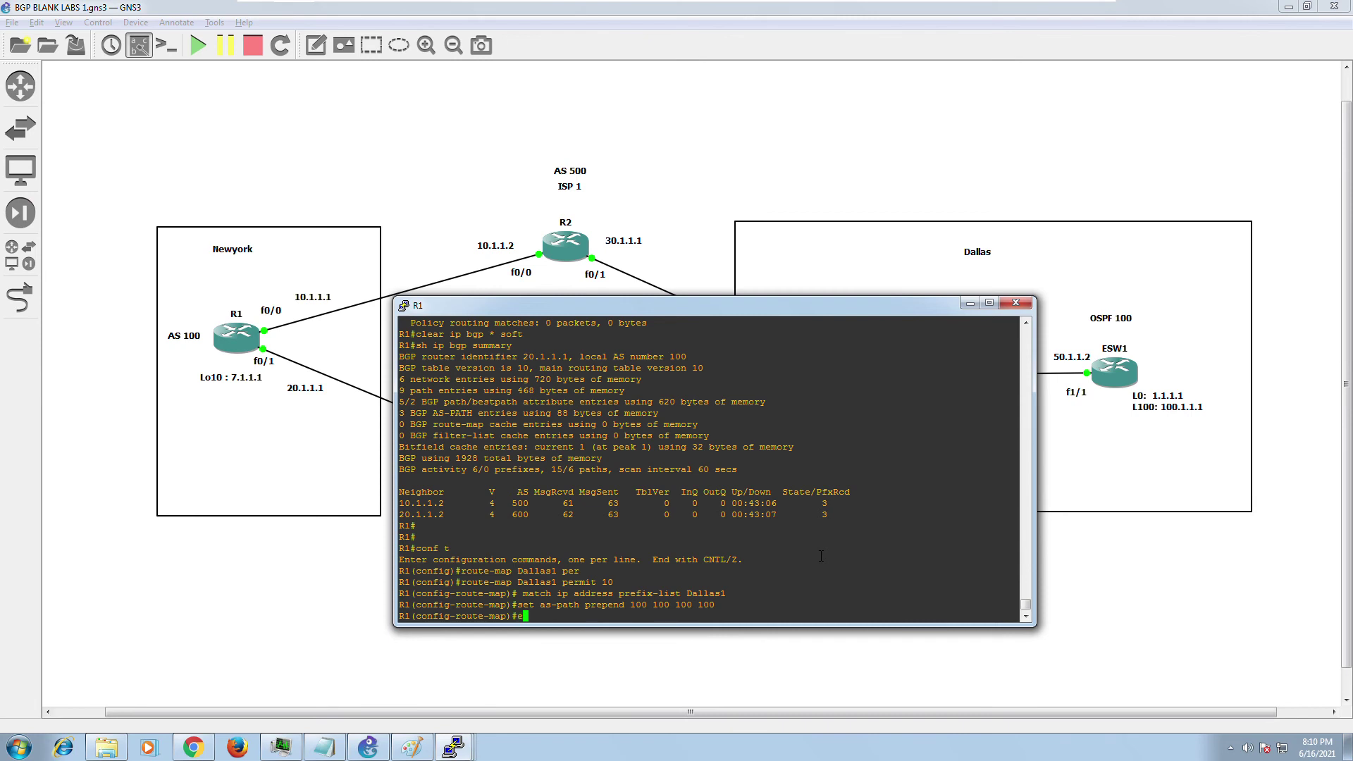
text(nd)
key(Return)
key(Up)
key(Up)
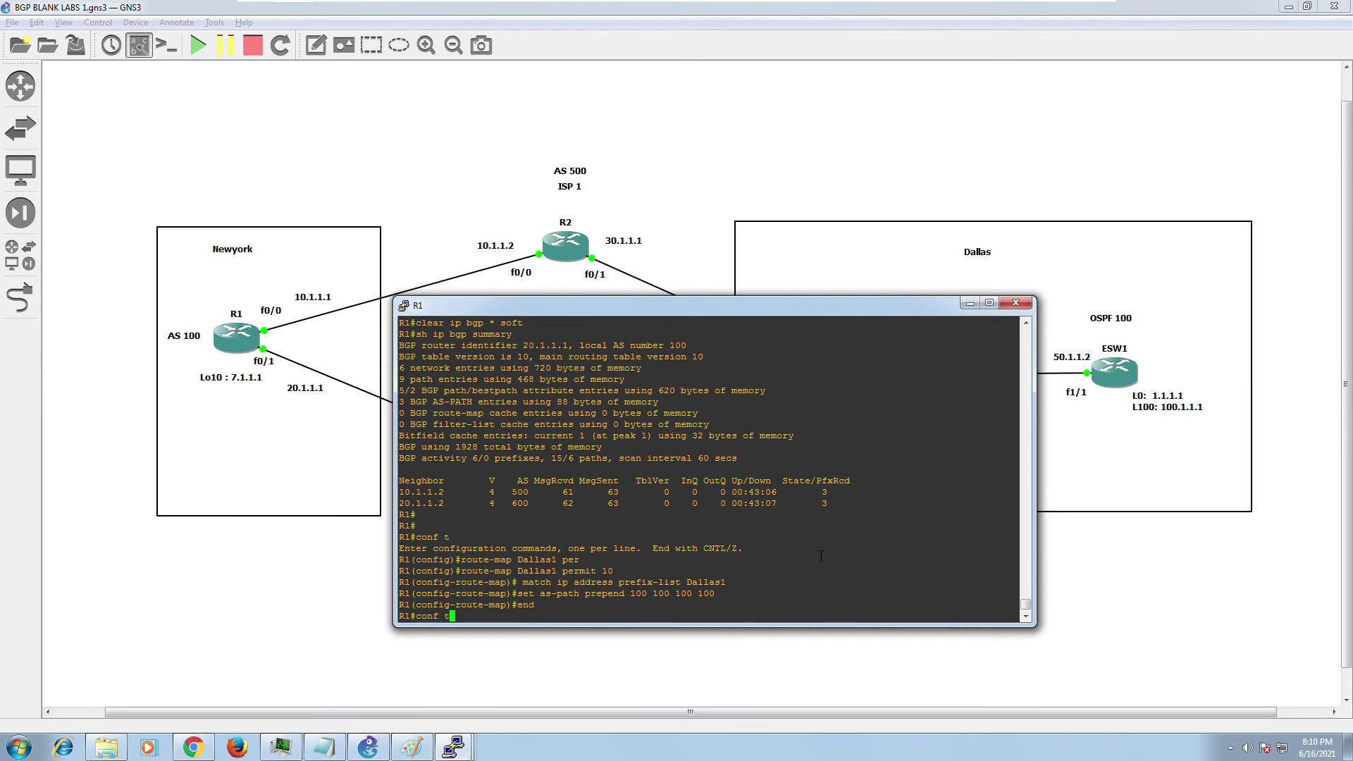
key(Return)
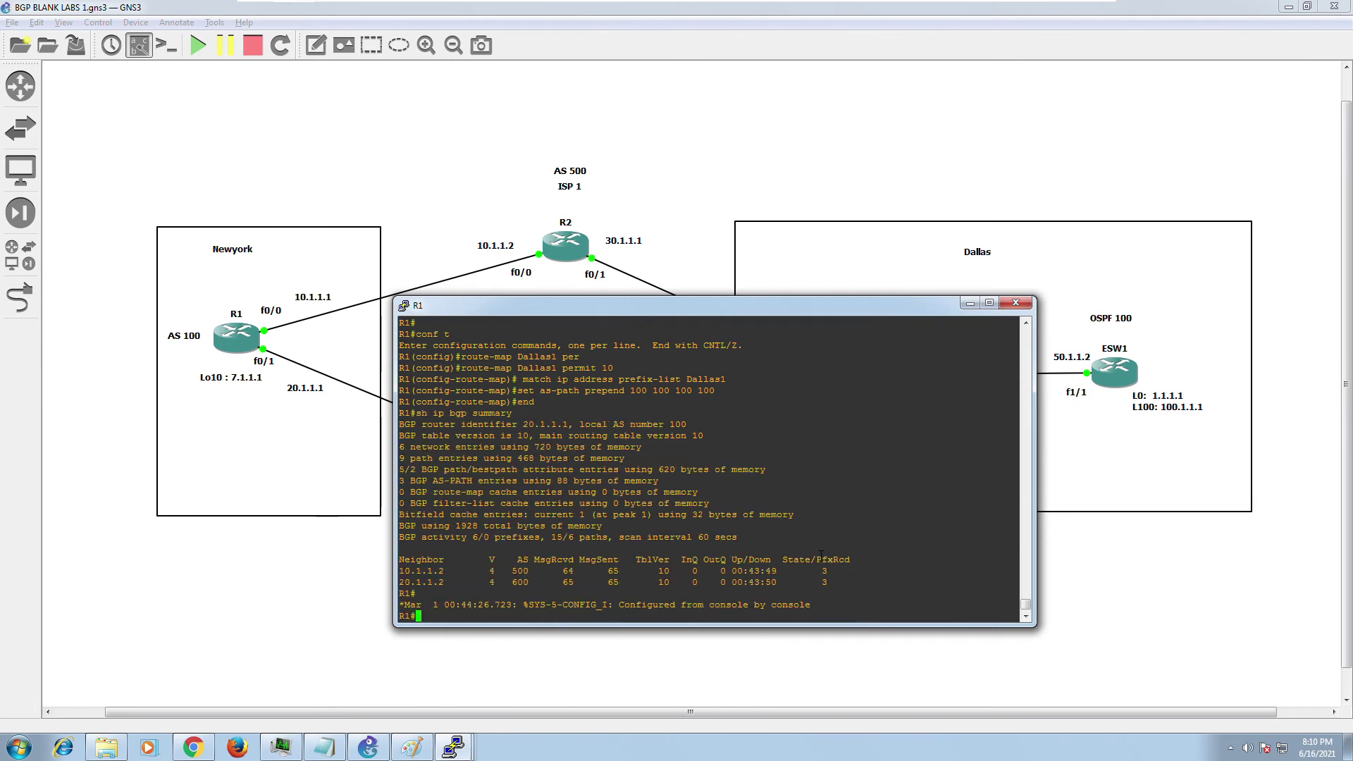
key(Return)
key(Return)
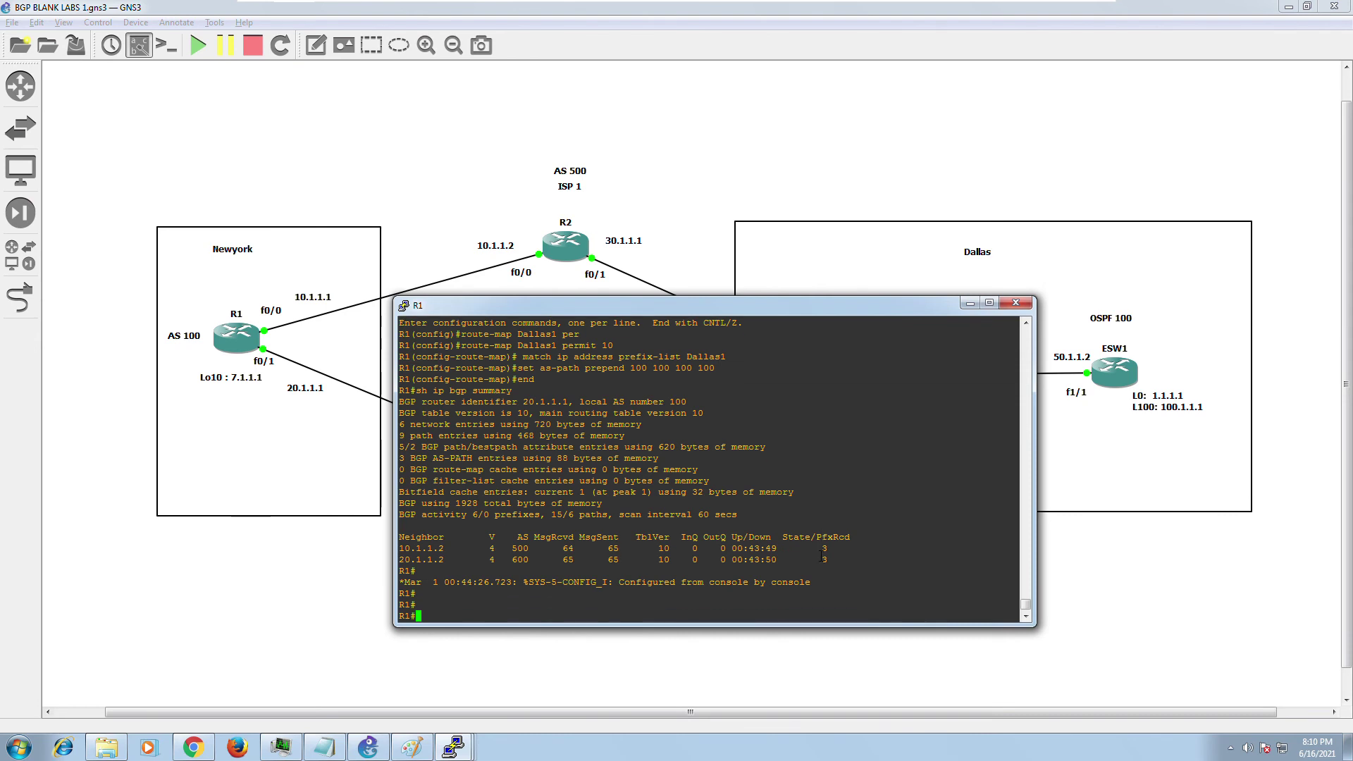
text(sh ip bgp 1.1.1.1)
Show the BGP entry for 1.1.1.1, highlighting both paths and best source 20.1.1.2, then move the console aside.
key(Return)
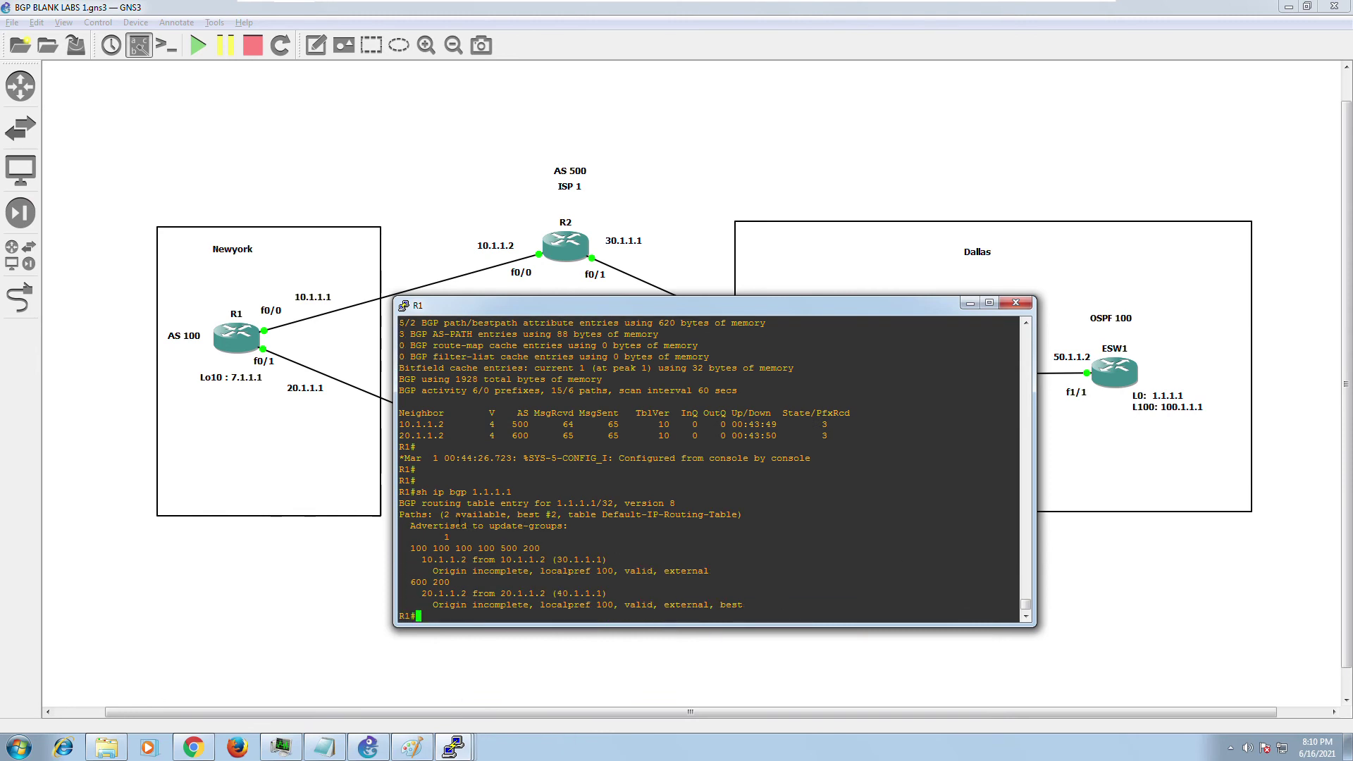
drag(444, 514, 562, 517)
click(549, 521)
drag(501, 595, 548, 598)
drag(583, 306, 839, 269)
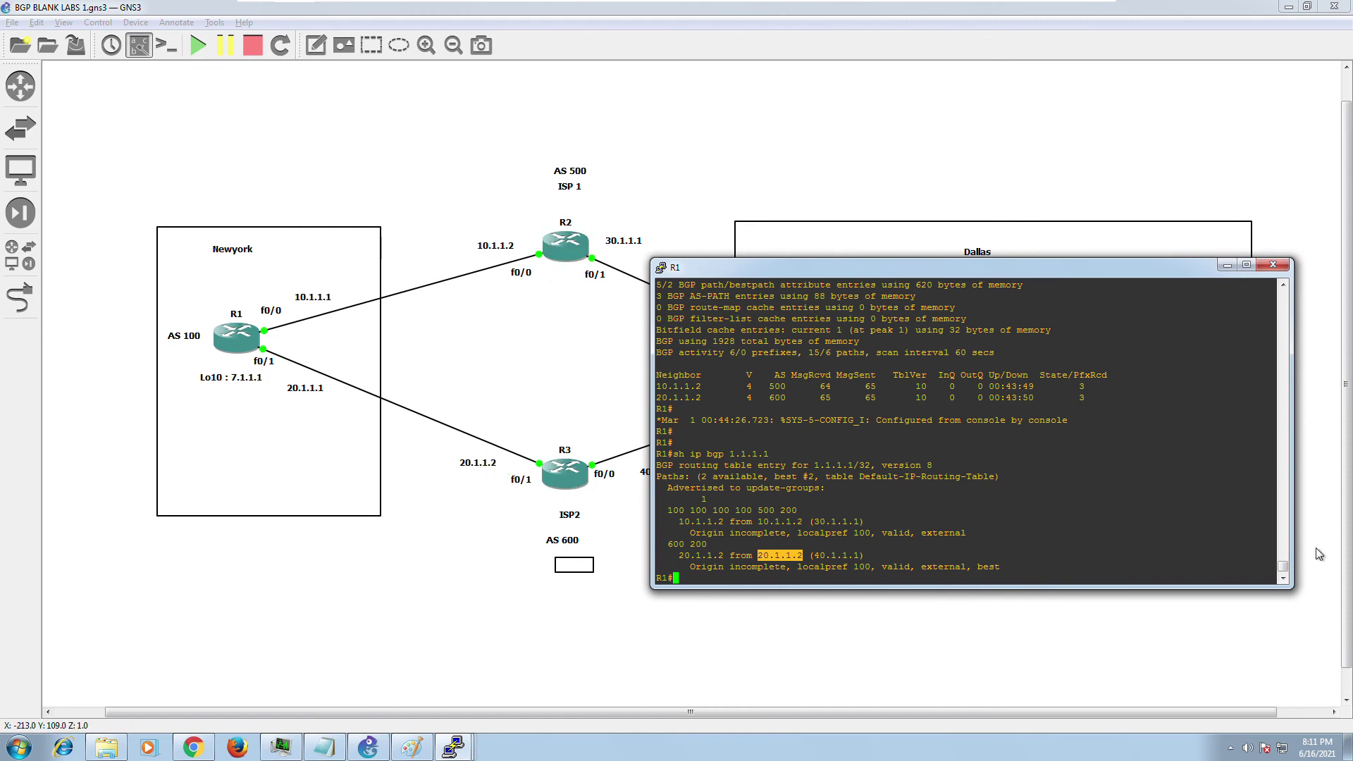
drag(1283, 566, 1283, 472)
scroll(973, 504, up, 10)
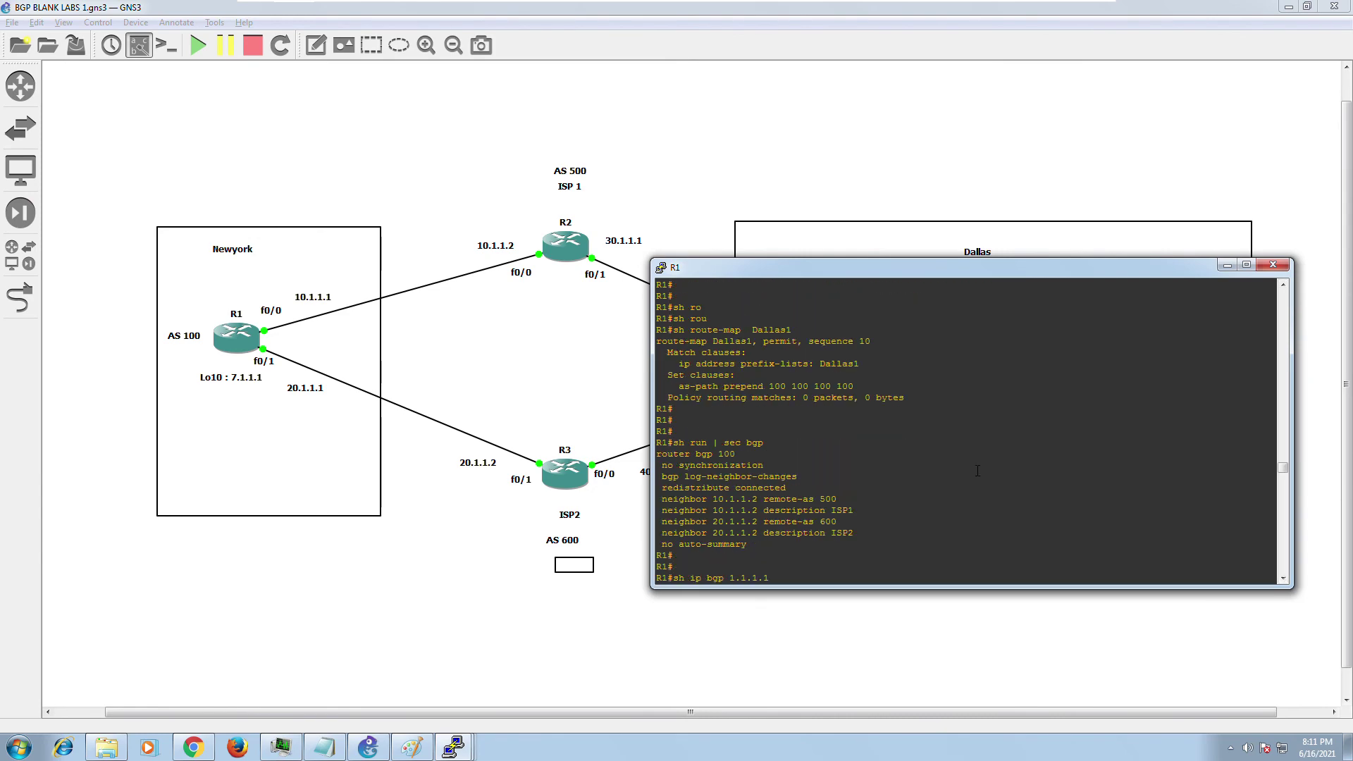
scroll(900, 466, up, 5)
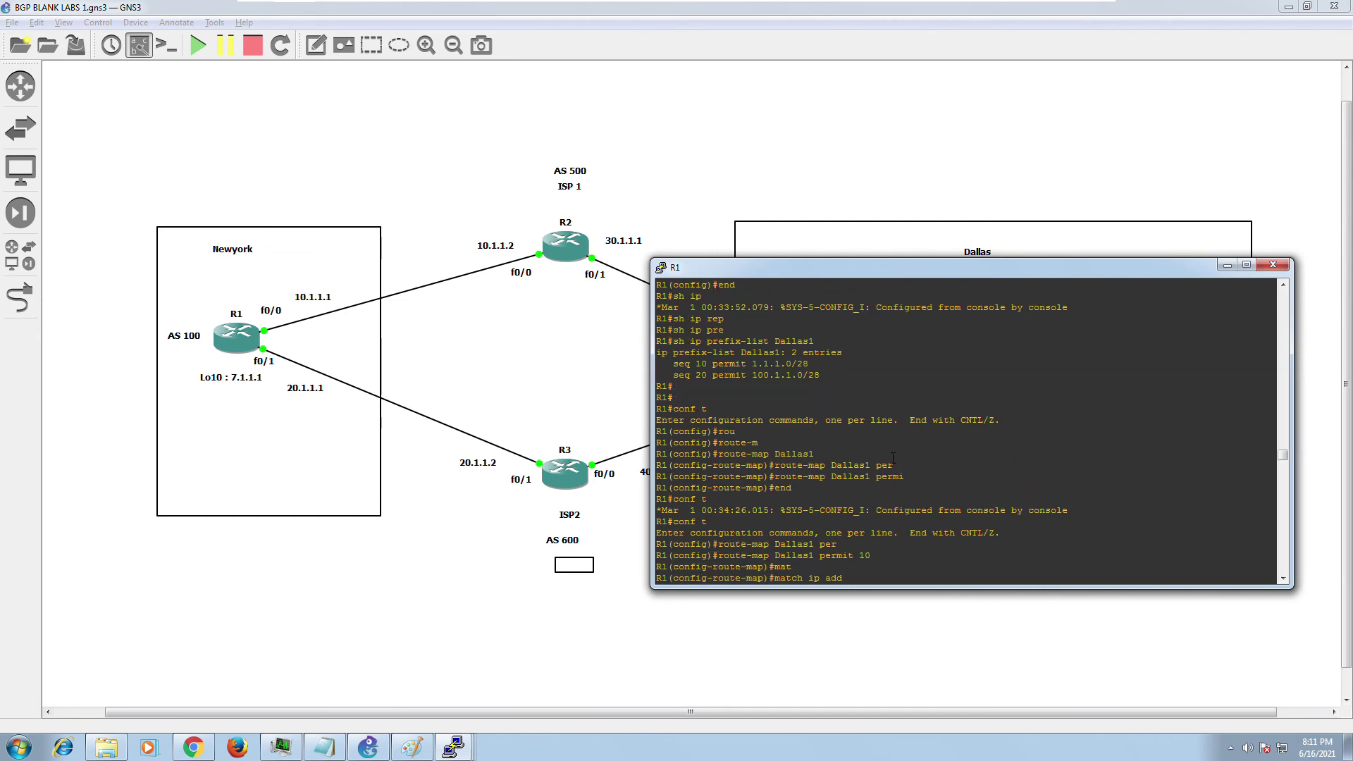
scroll(895, 457, up, 20)
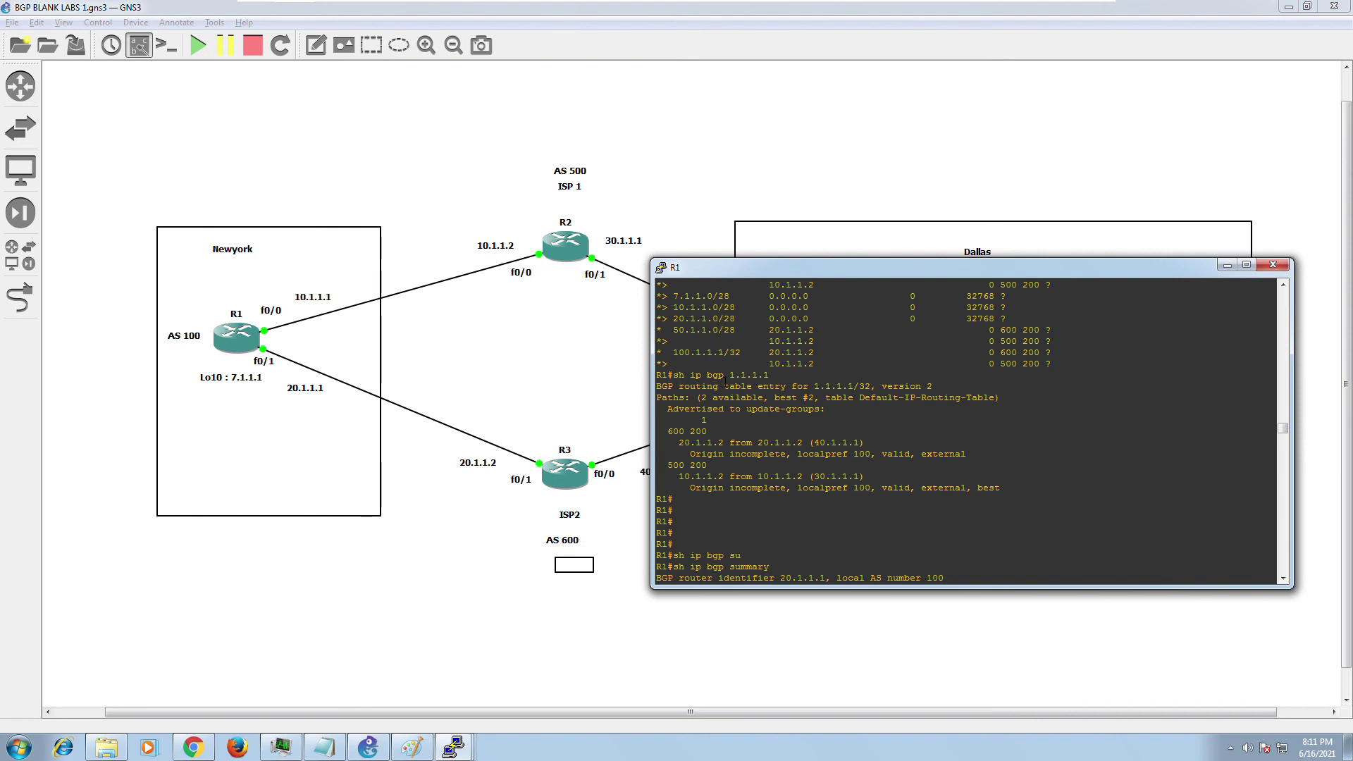
drag(713, 375, 1268, 374)
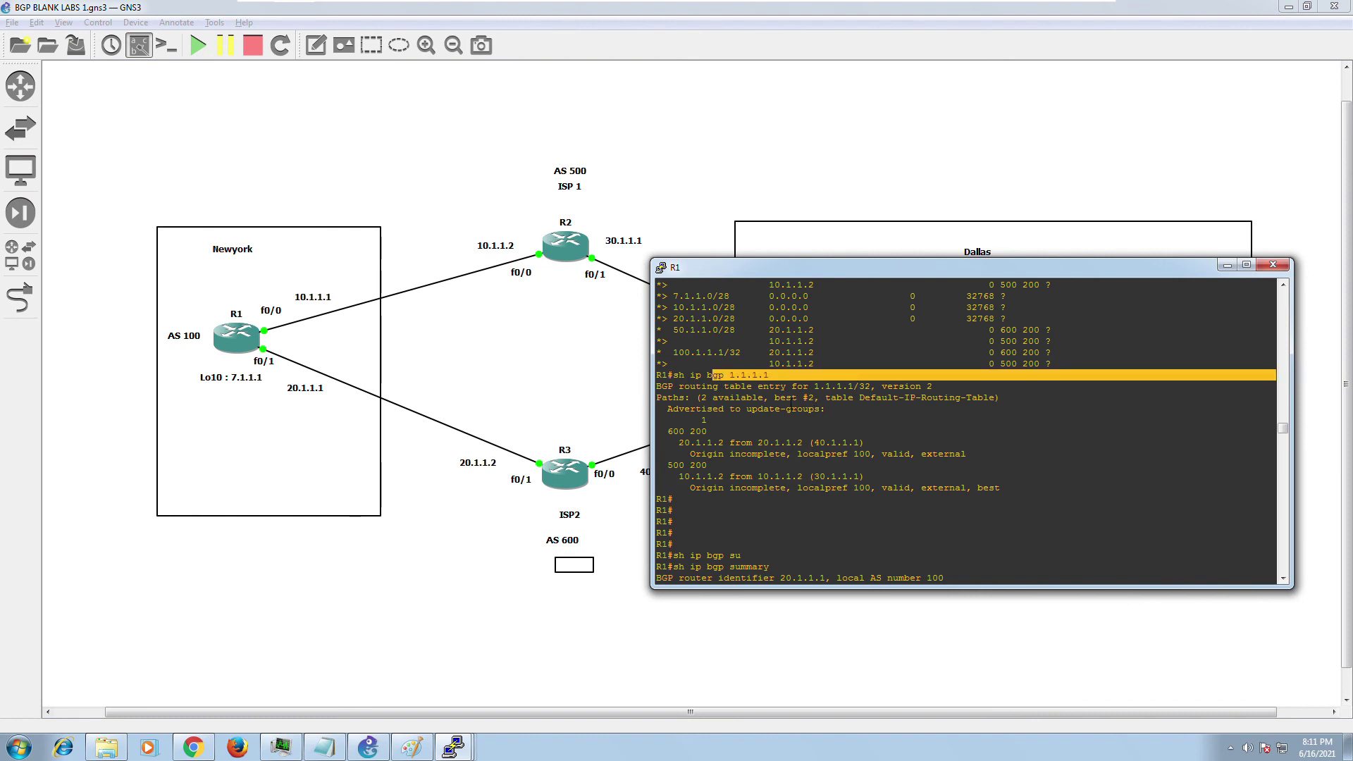
drag(780, 398, 813, 397)
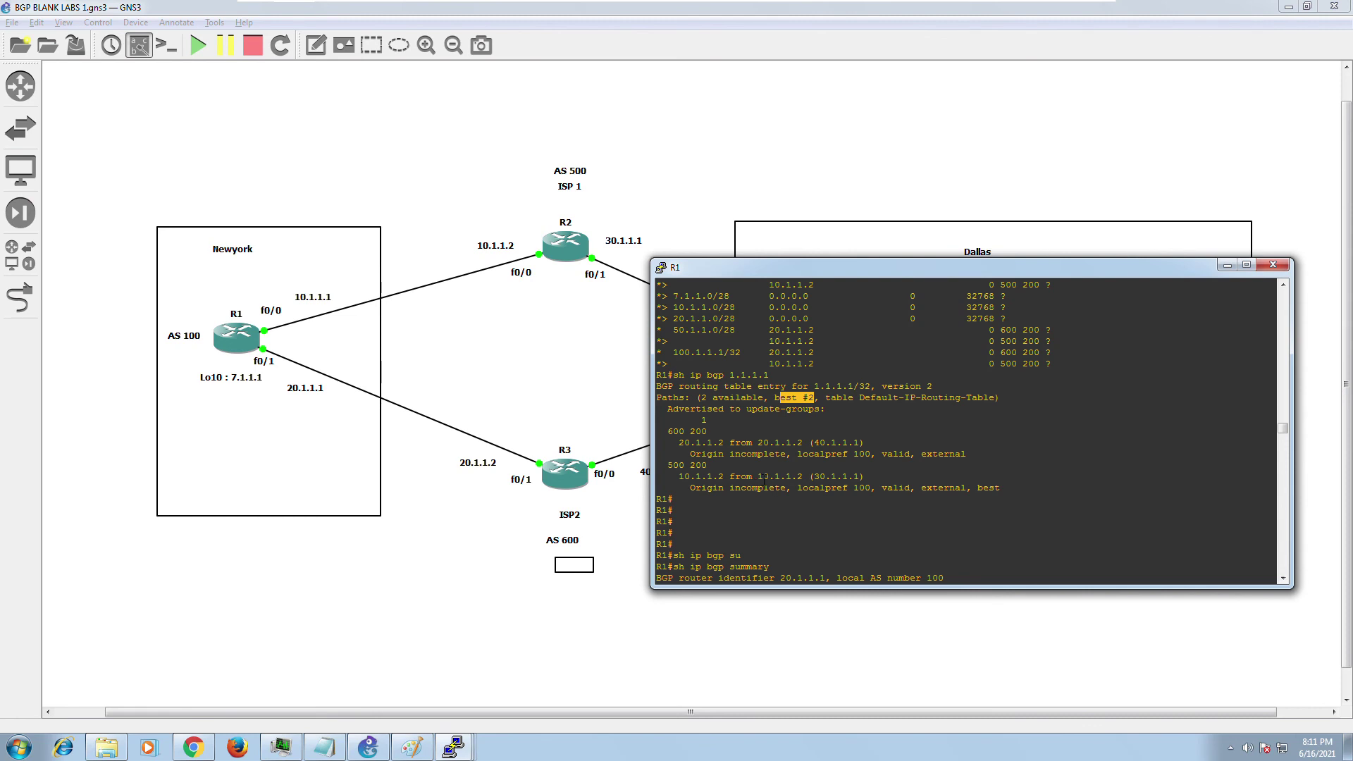
drag(757, 477, 805, 479)
drag(698, 398, 814, 407)
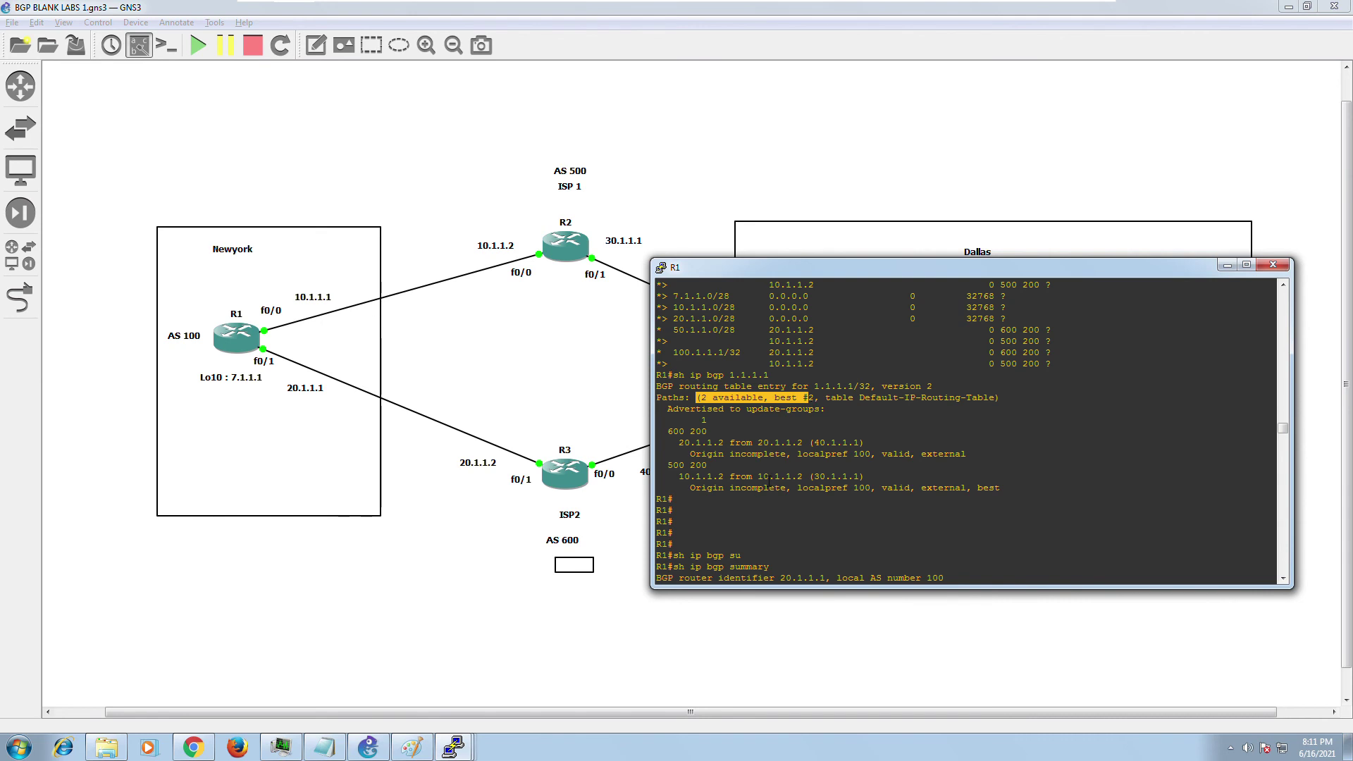
drag(758, 477, 804, 477)
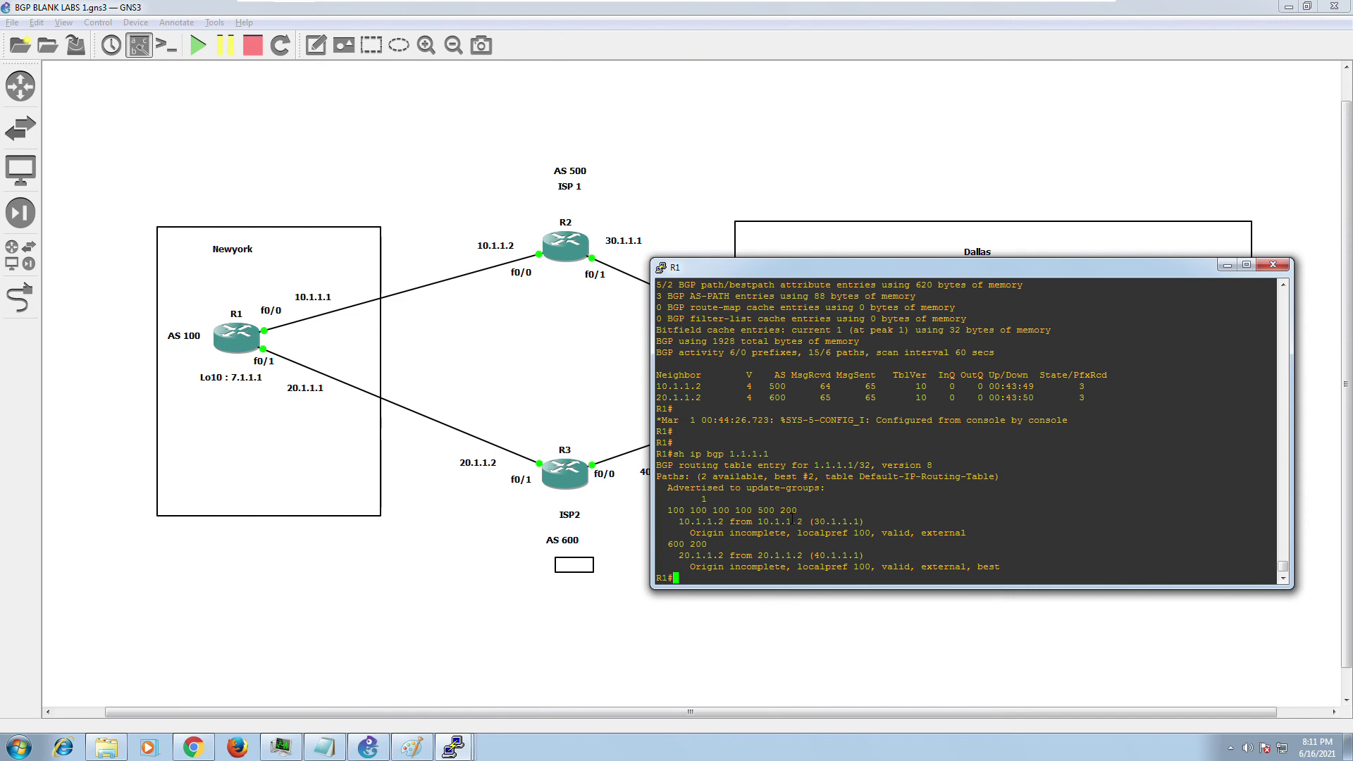
Enlarge R1's console and highlight the 3 prefixes from 10.1.1.2 and the best path via 20.1.1.2.
drag(651, 588, 615, 670)
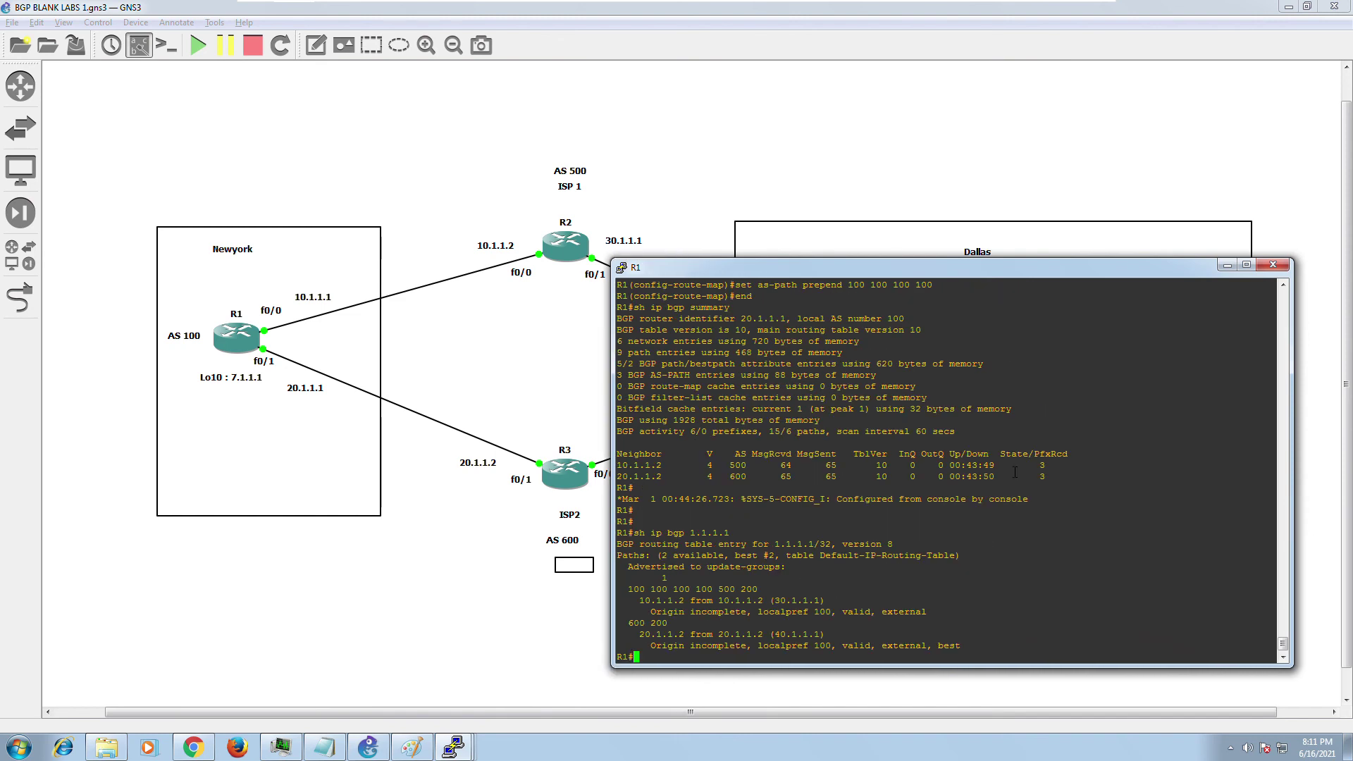
drag(1029, 466, 1053, 468)
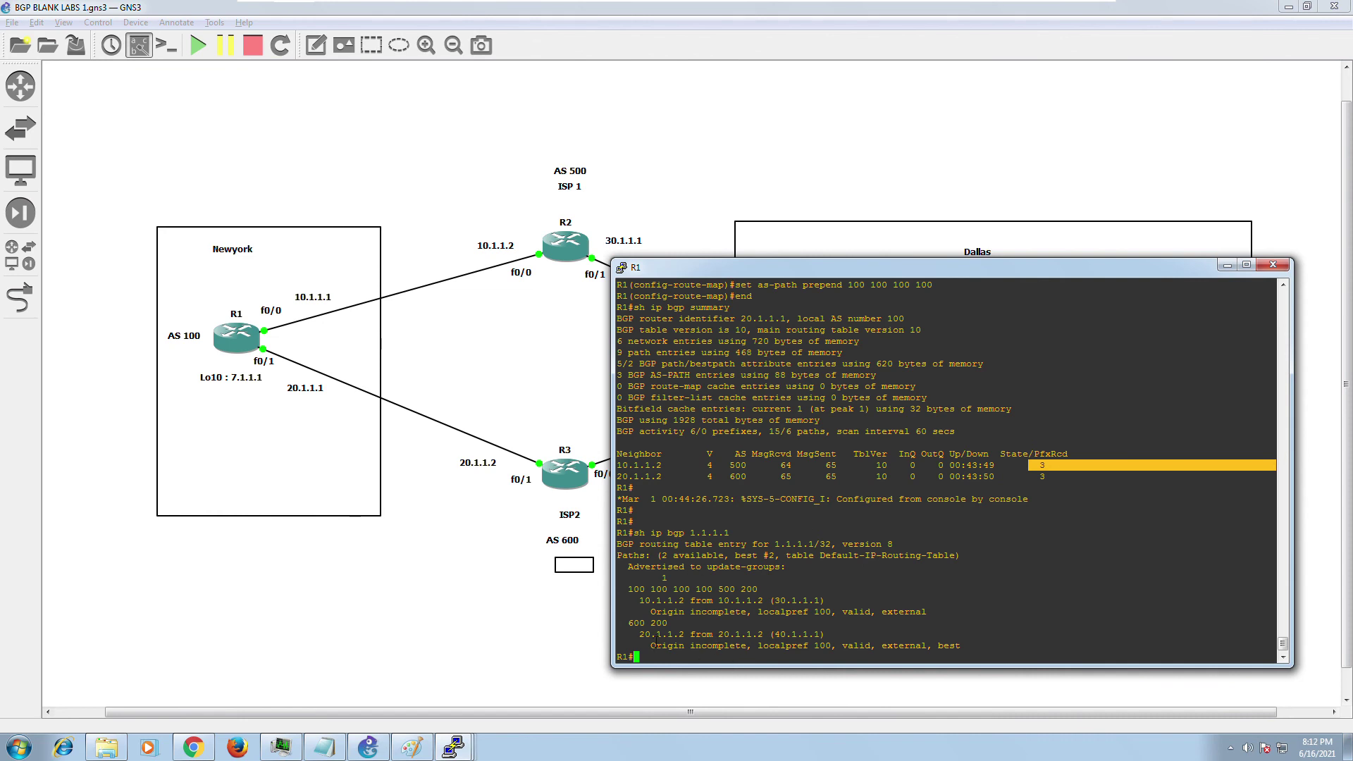
drag(627, 534, 734, 541)
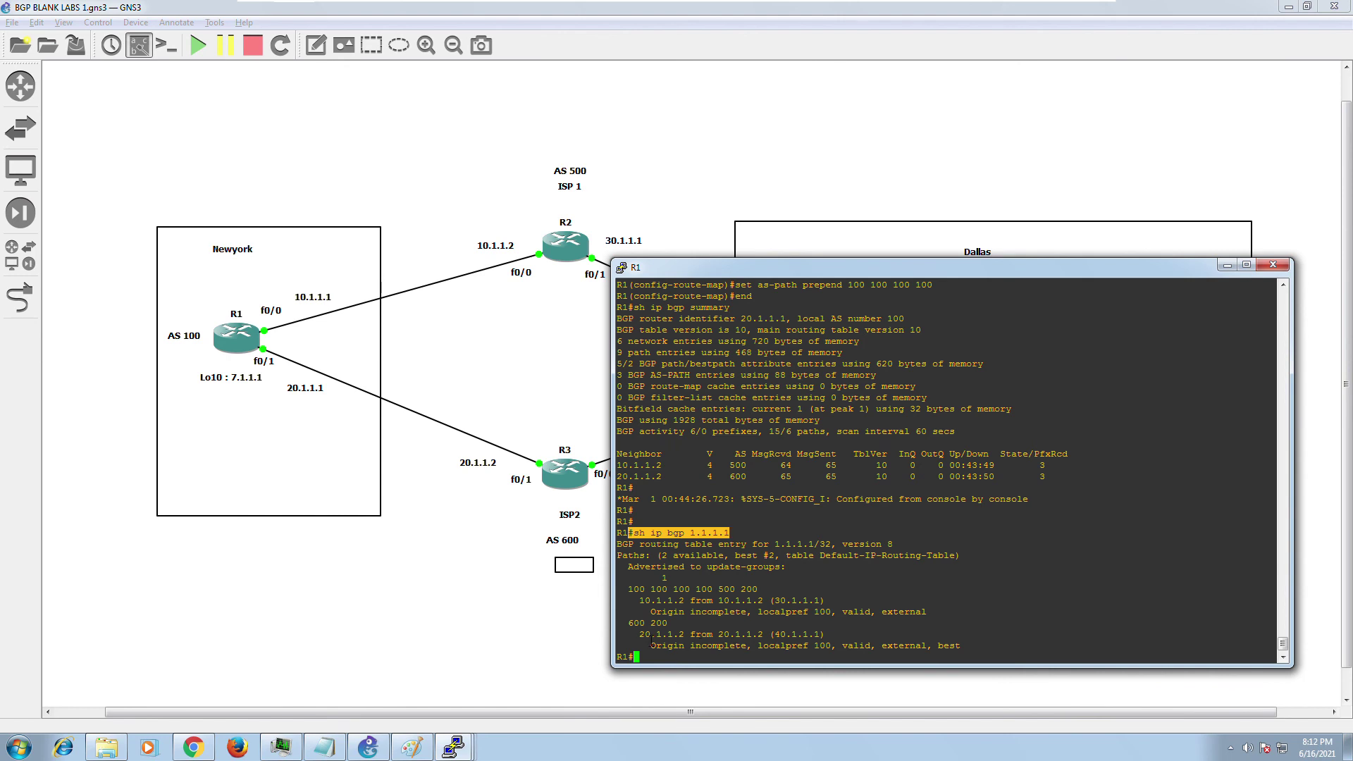
drag(640, 636, 763, 638)
click(822, 599)
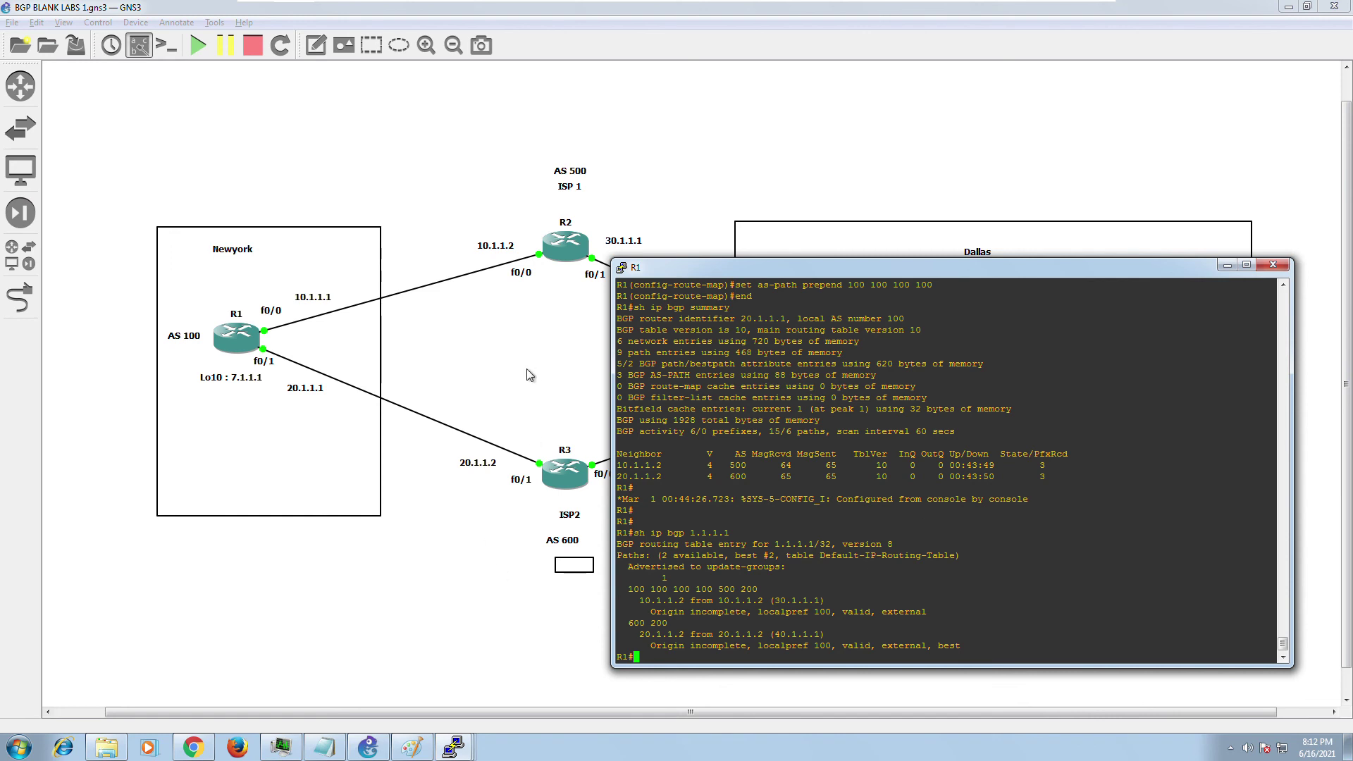
Maximise R1's console and scroll back to the earlier 'show route-map Dallas1' output.
scroll(814, 529, up, 15)
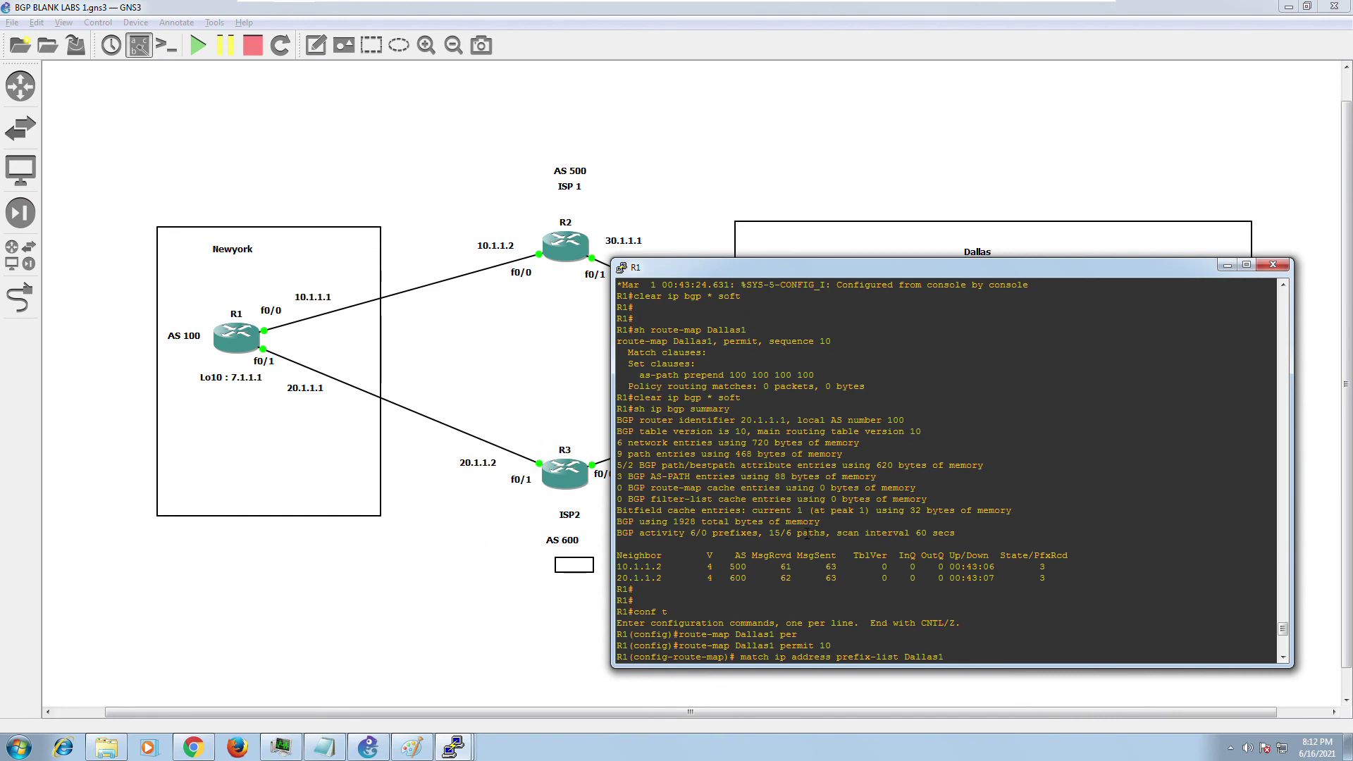
double_click(959, 275)
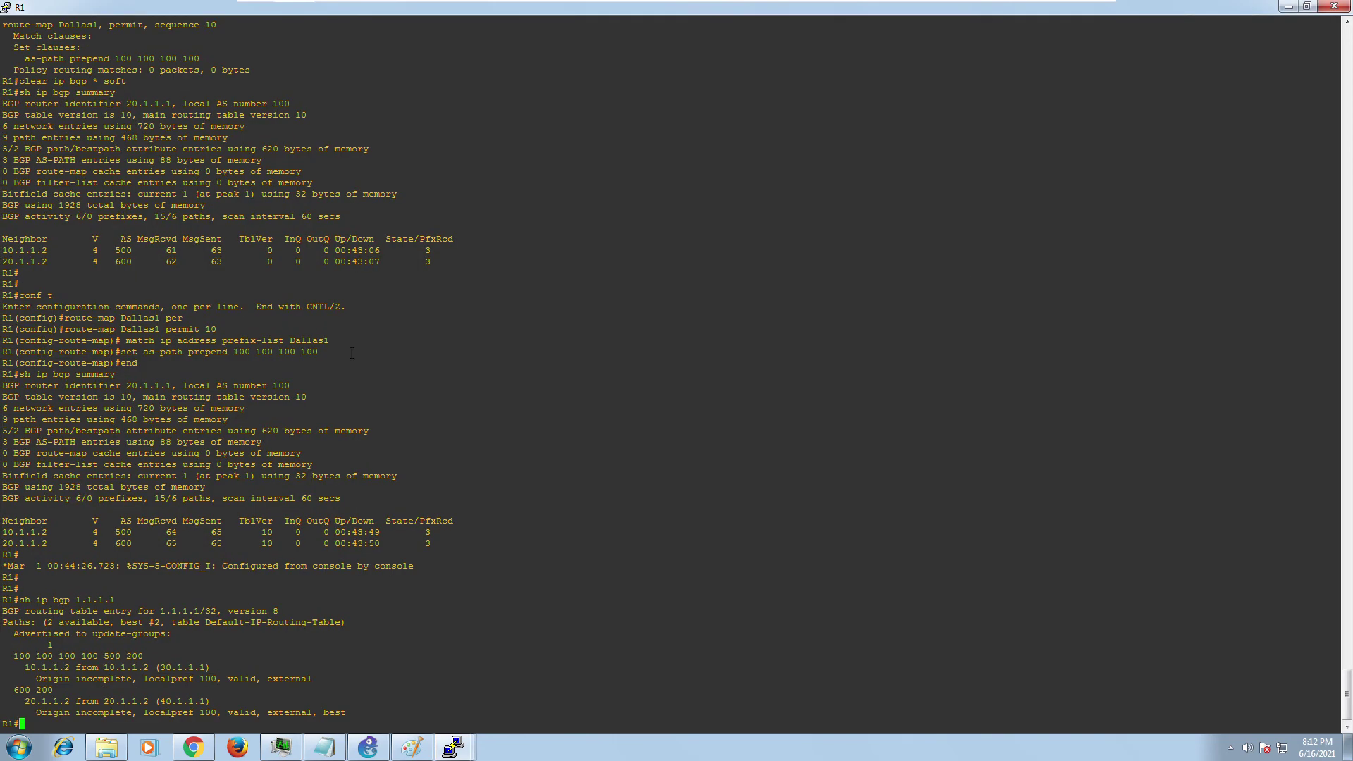
scroll(262, 370, up, 12)
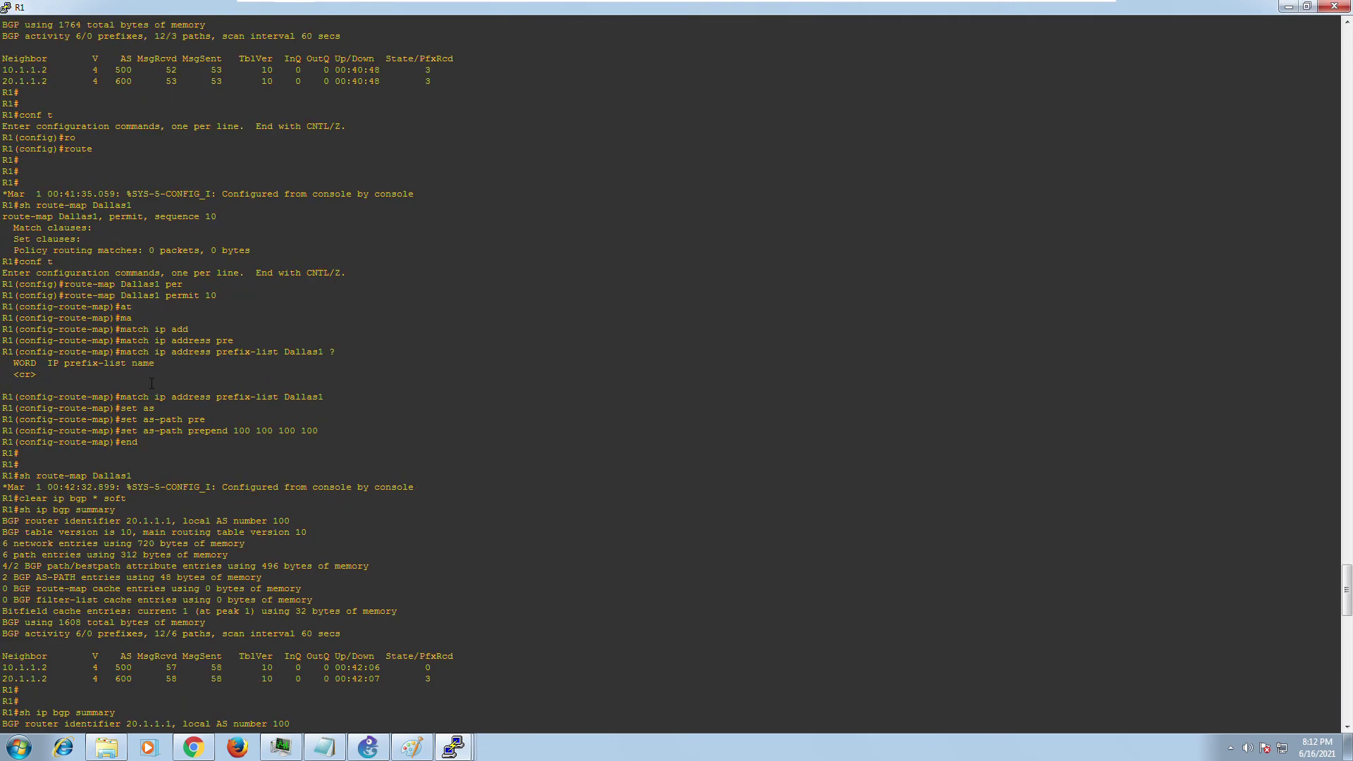
scroll(153, 312, up, 20)
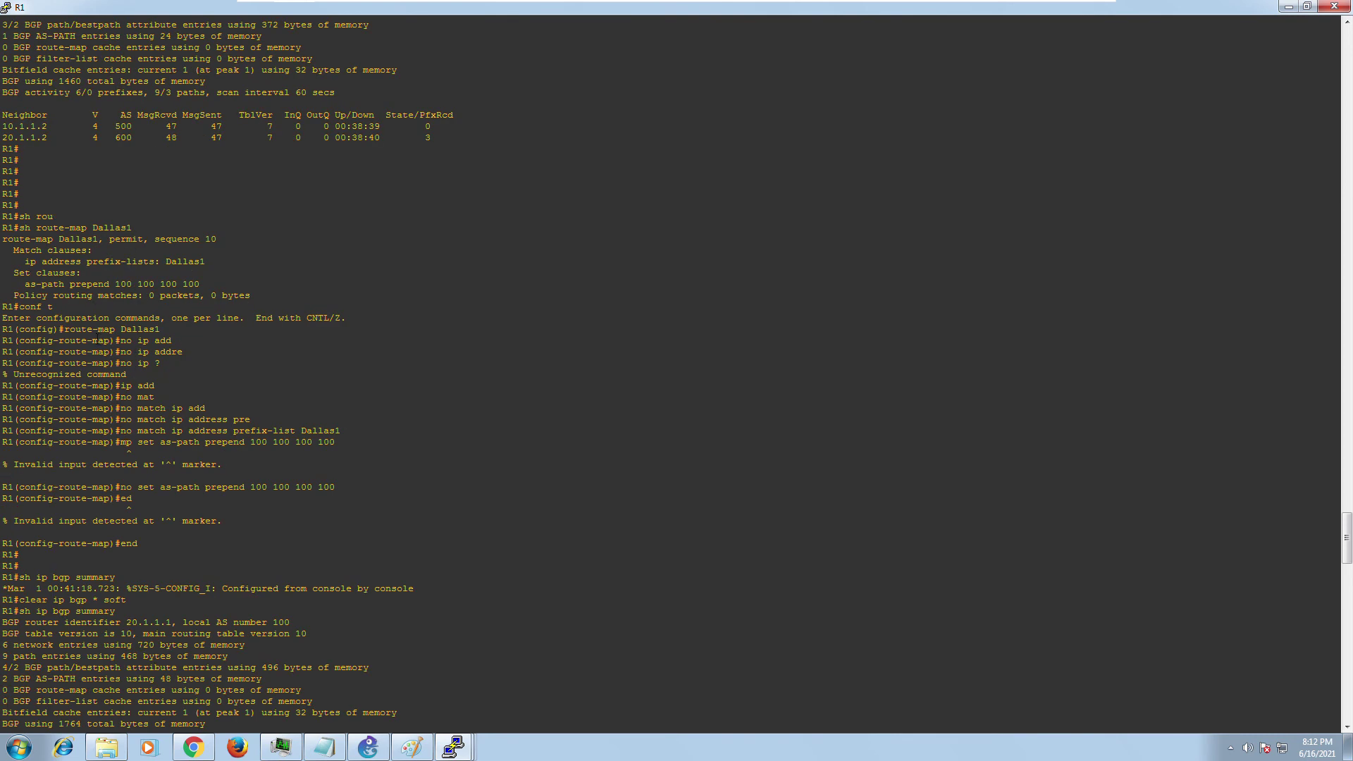
drag(36, 228, 130, 233)
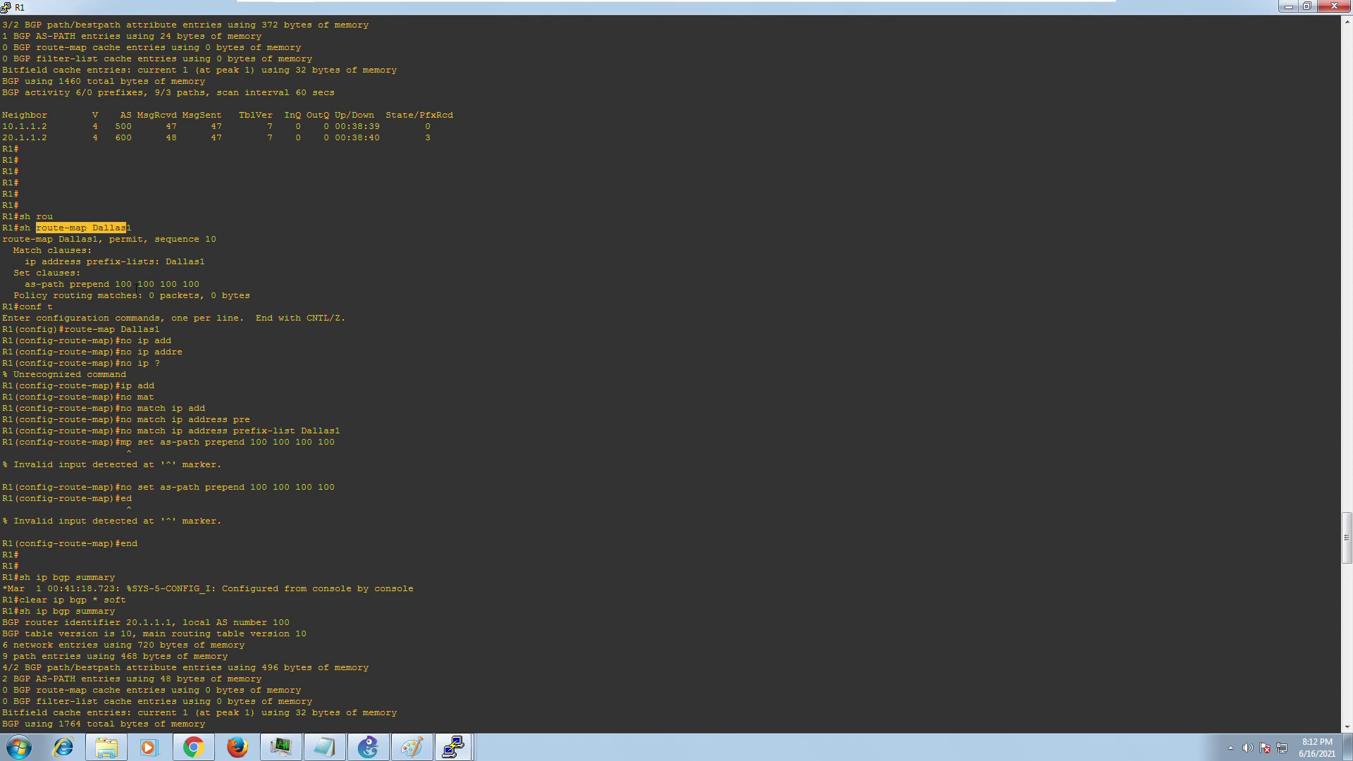
key(Return)
key(Return)
key(Return)
key(Return)
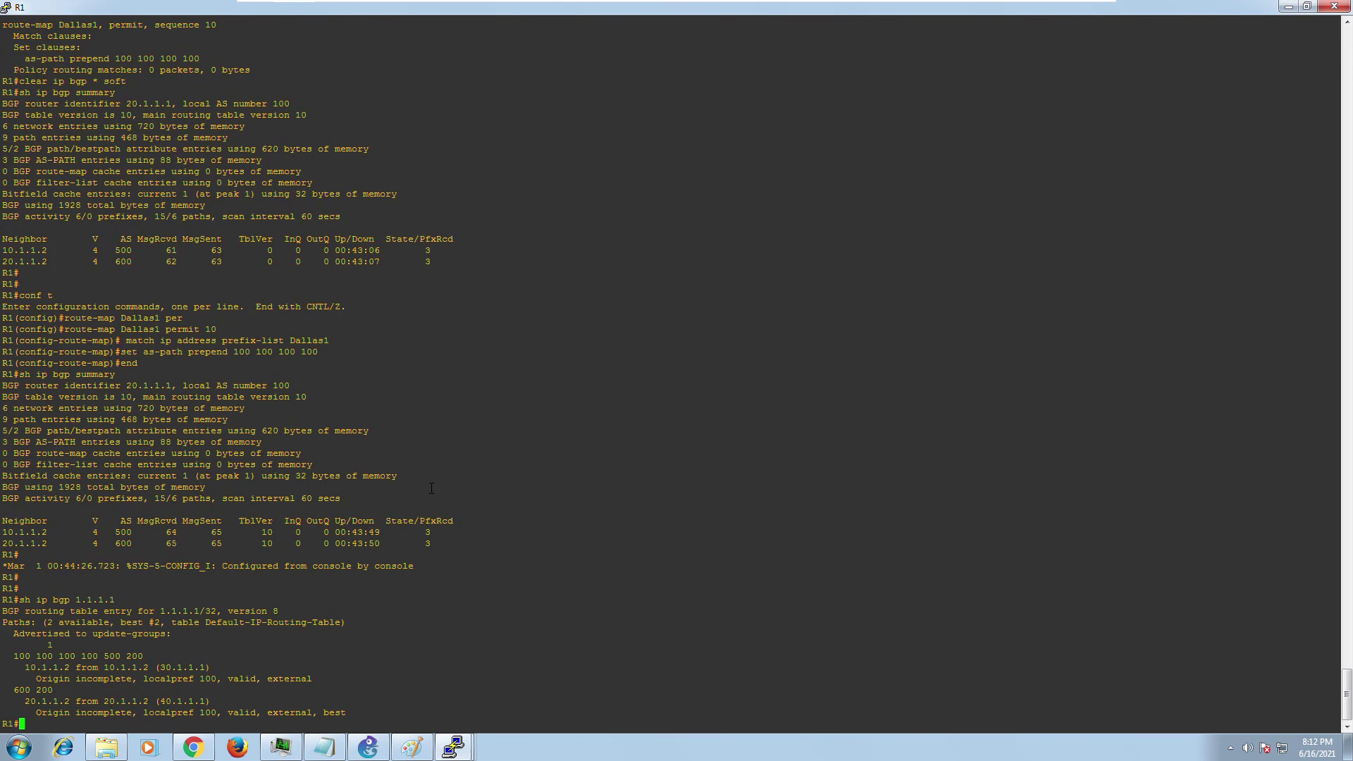
Run 'sh ip prefix-list Dallas1' on R1 using Tab completion.
text(sh ip rep)
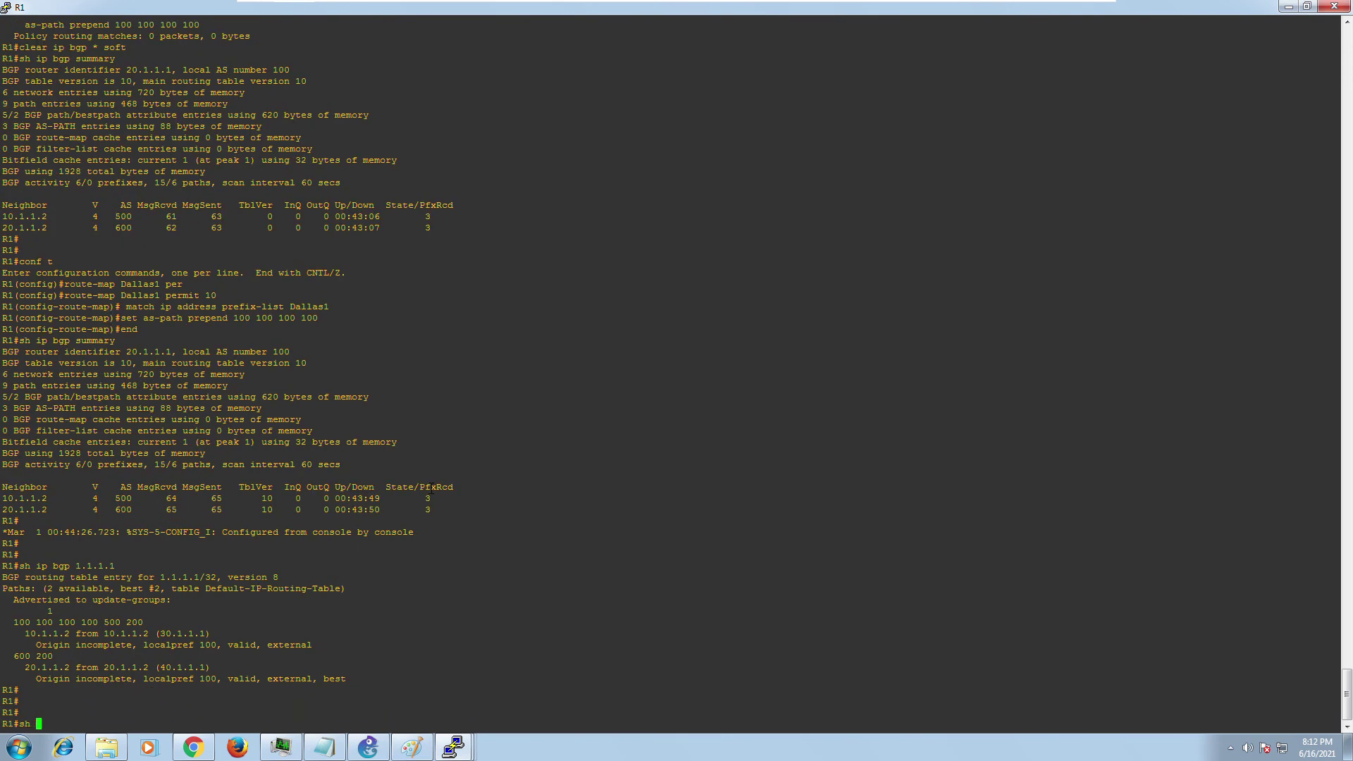
key(Tab)
key(BackSpace)
key(BackSpace)
key(BackSpace)
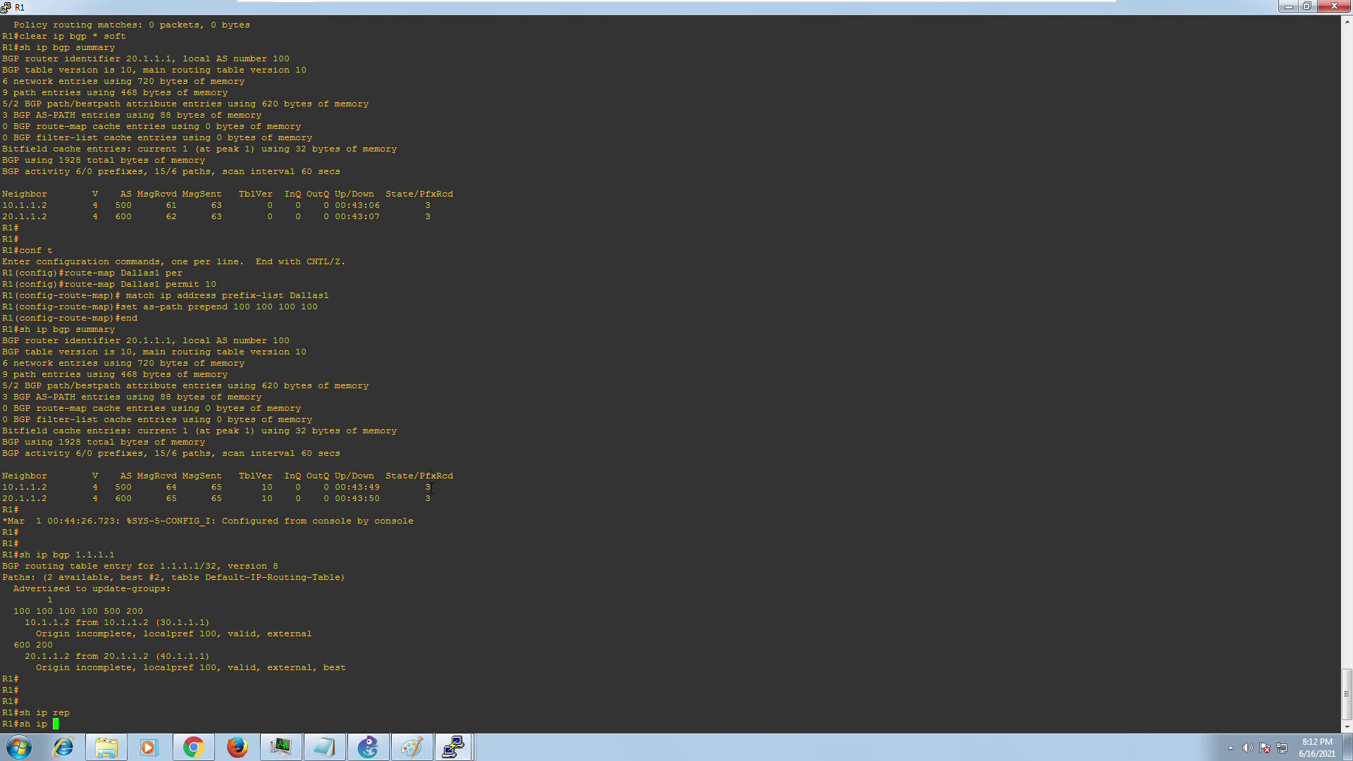
text(pre)
key(Tab)
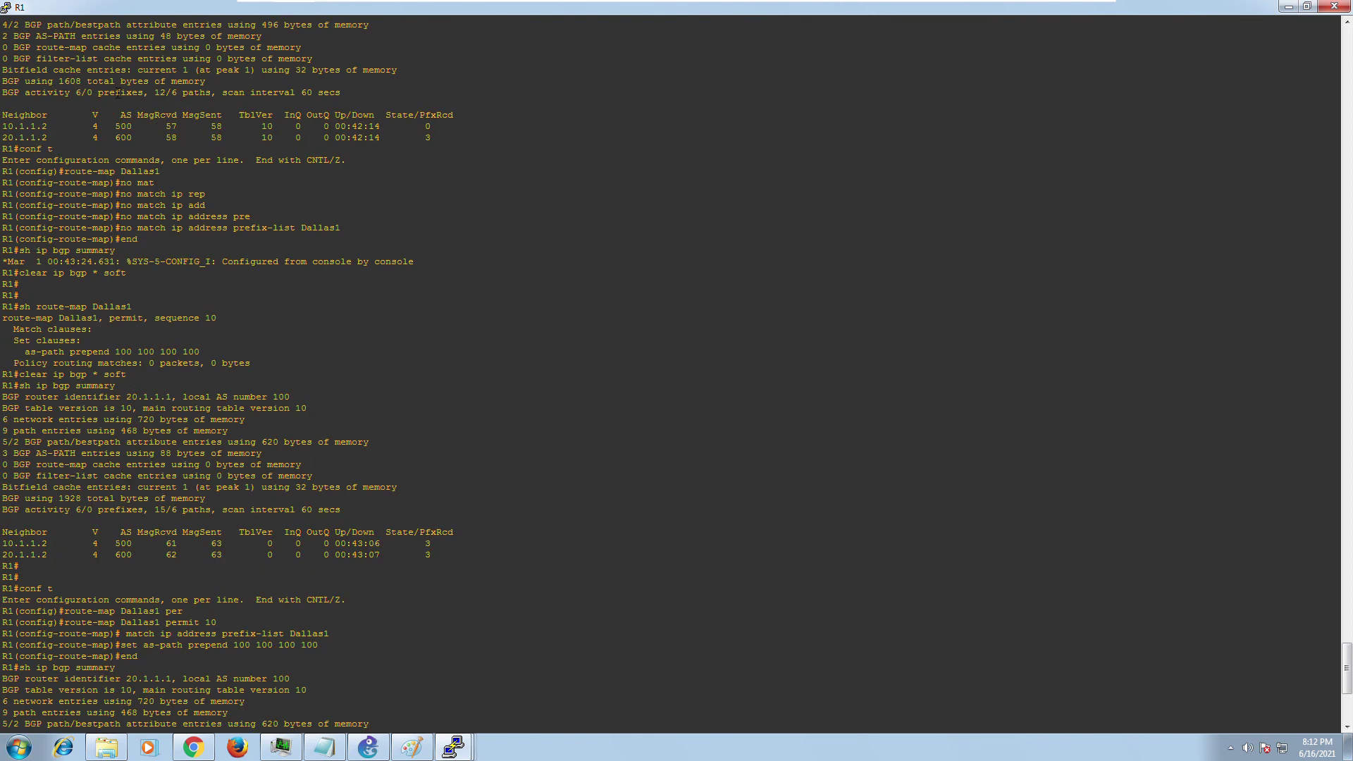
text(Dallas1)
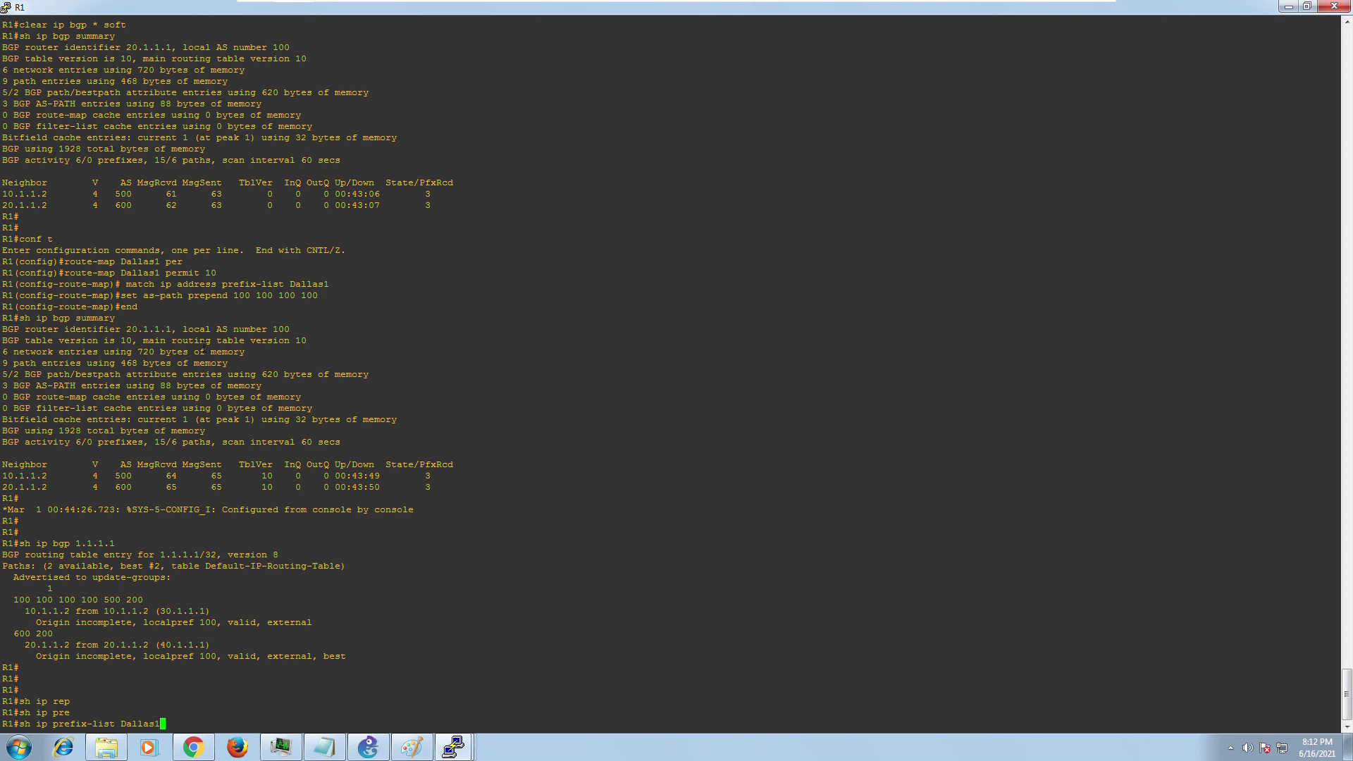
key(Return)
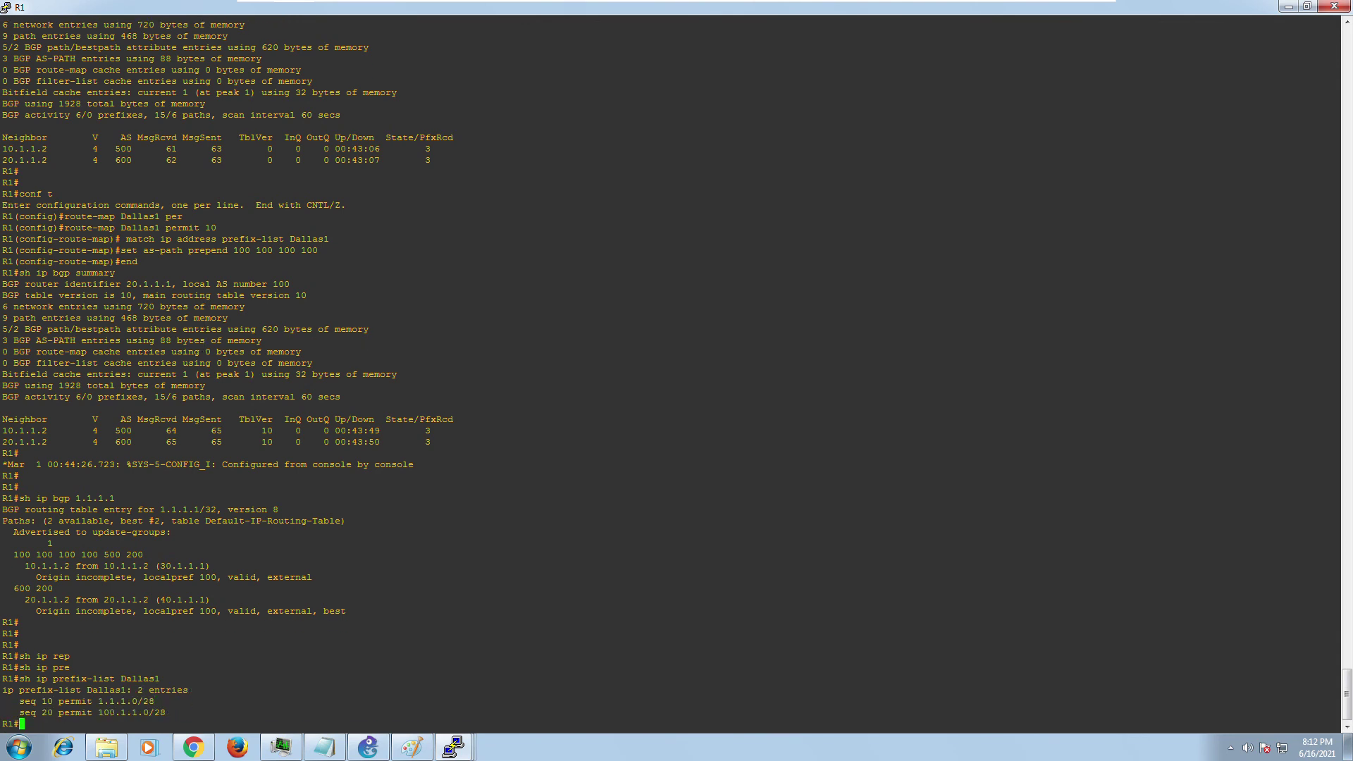
Highlight the 1.1.1.0/28 and 100.1.1.0/28 entries and the name Dallas1.
drag(170, 709, 30, 701)
click(241, 667)
key(Return)
key(Return)
drag(121, 658, 163, 662)
Run 'sh route-map Dallas1' on R1, pasting the copied name Dallas1.
text(sh ro)
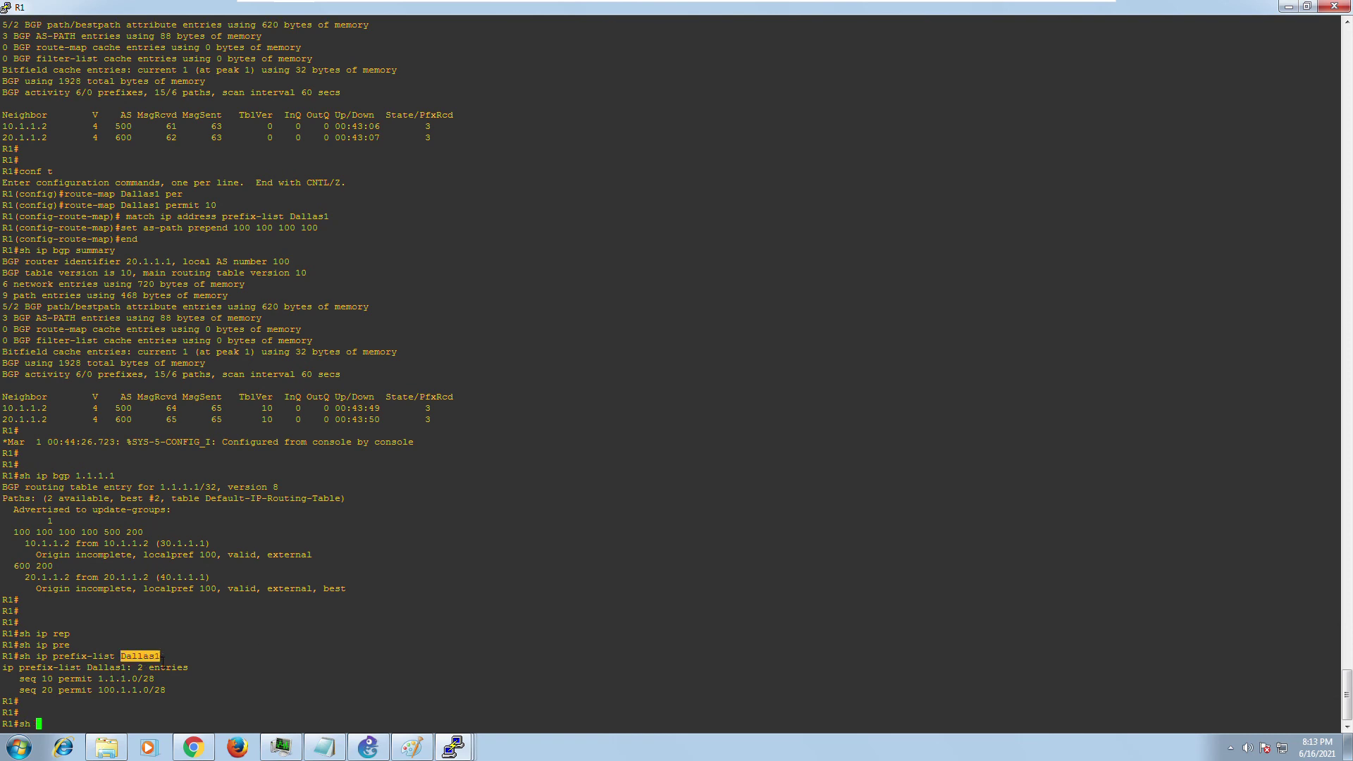
key(Tab)
text(u)
key(Tab)
text(t)
key(Tab)
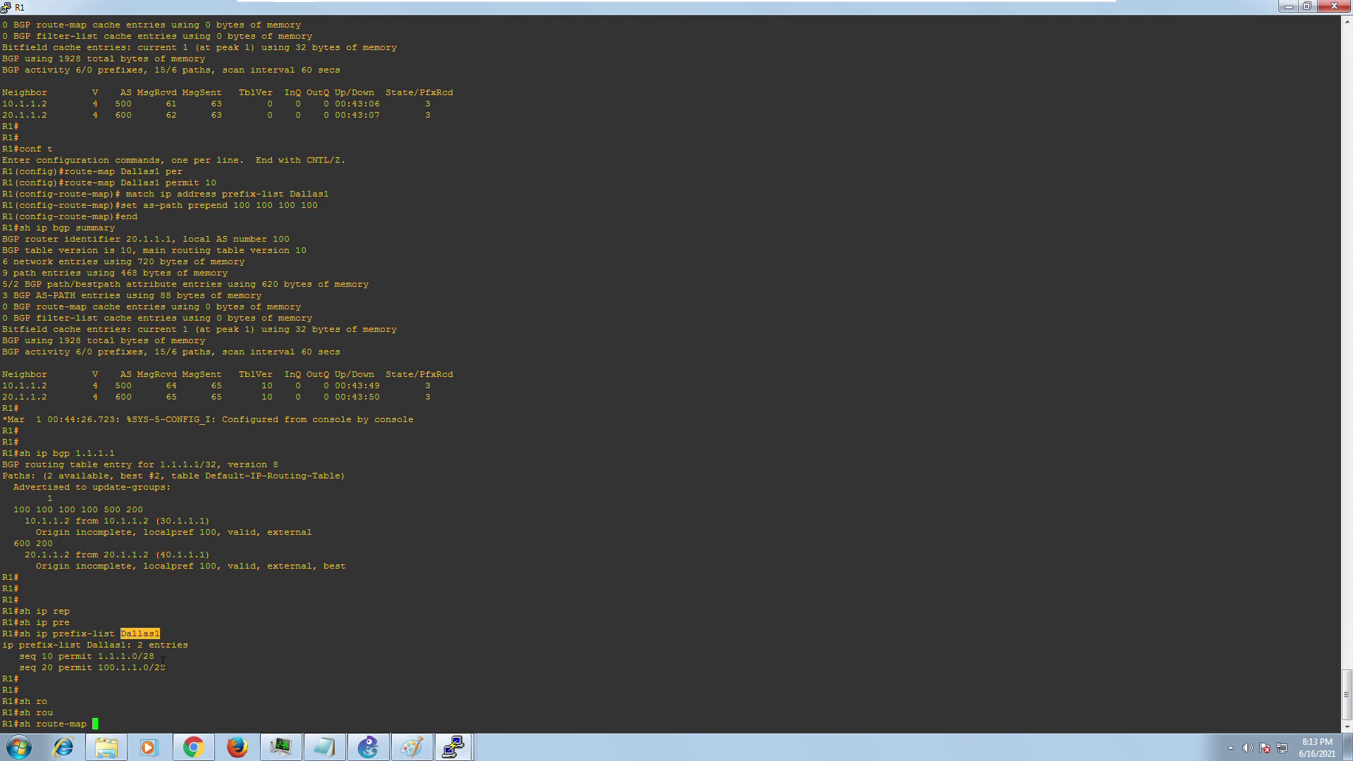
right_click(163, 661)
right_click(163, 661)
key(BackSpace)
key(BackSpace)
key(BackSpace)
key(BackSpace)
key(BackSpace)
key(BackSpace)
key(BackSpace)
key(Return)
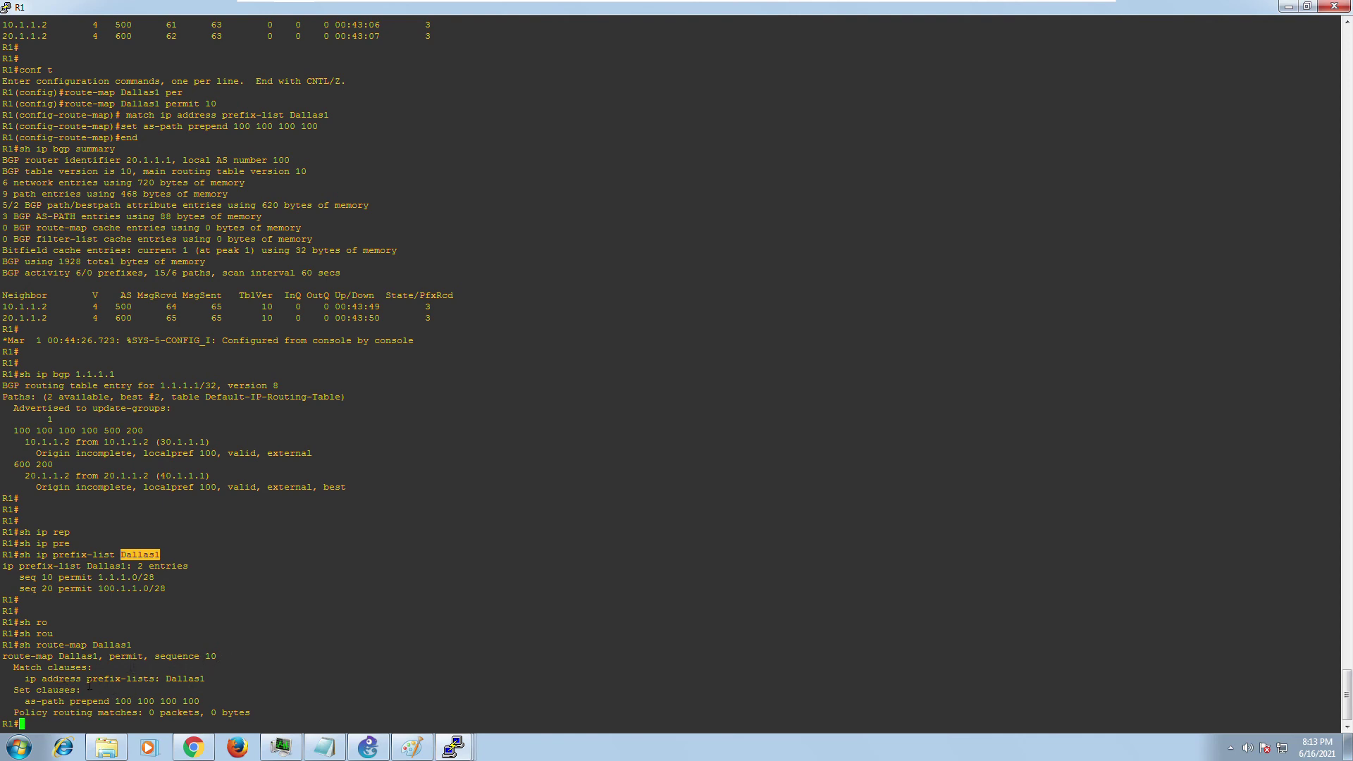
drag(161, 680, 205, 680)
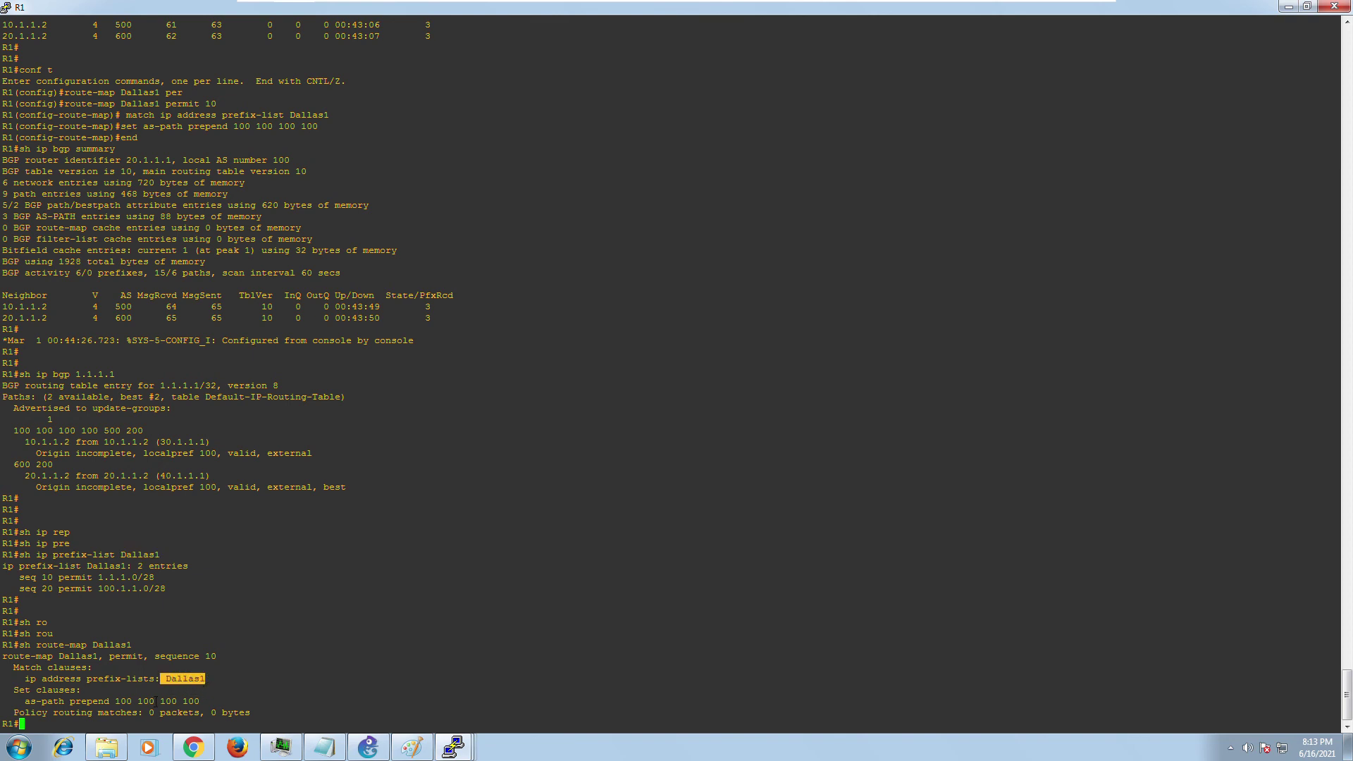
drag(26, 701, 205, 704)
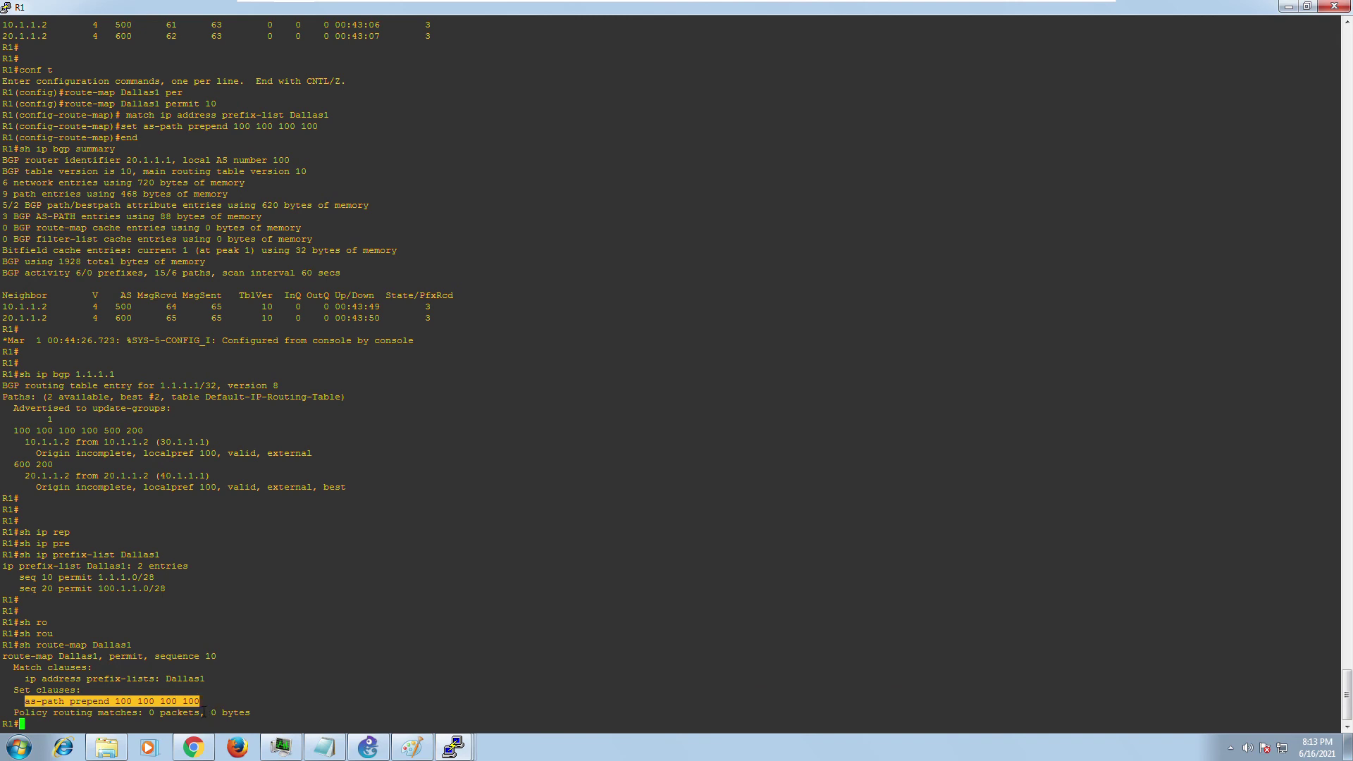
click(200, 706)
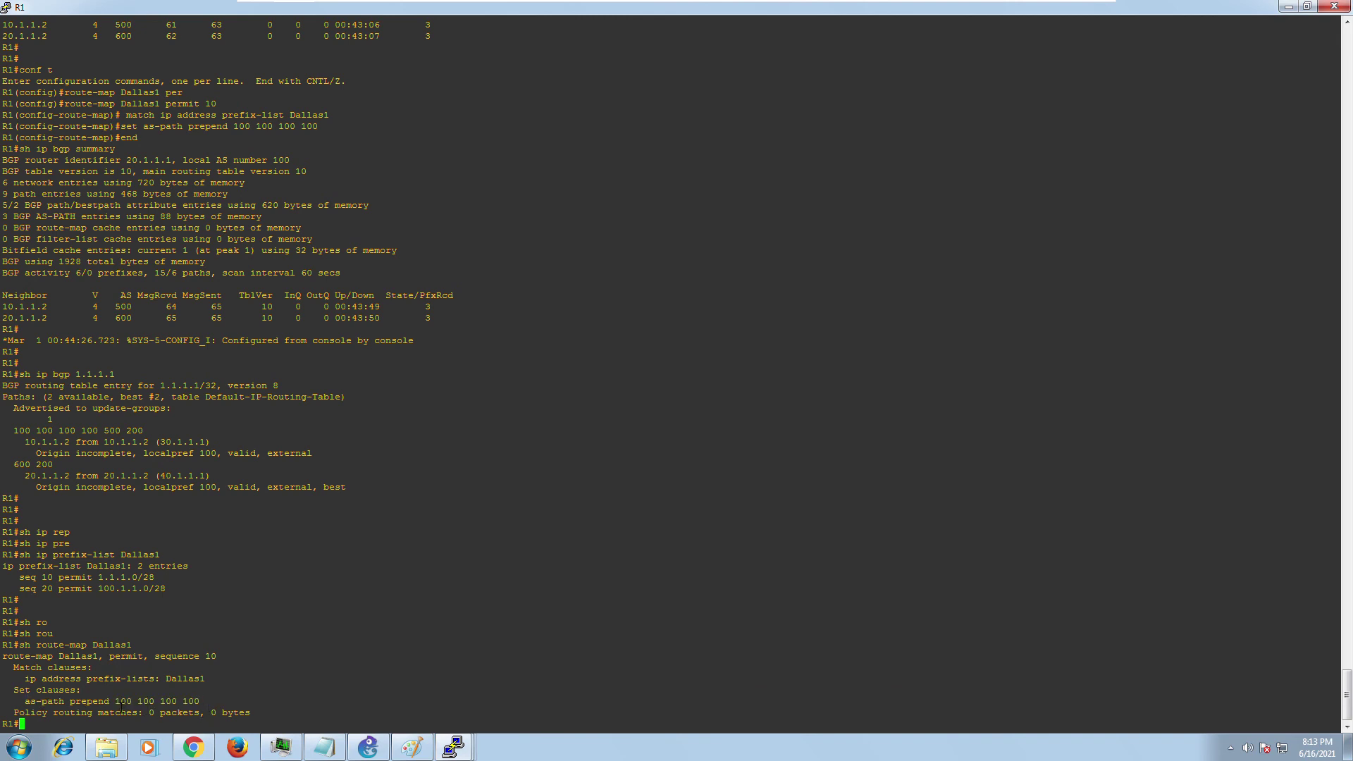
drag(111, 702, 202, 703)
click(214, 705)
drag(111, 702, 197, 701)
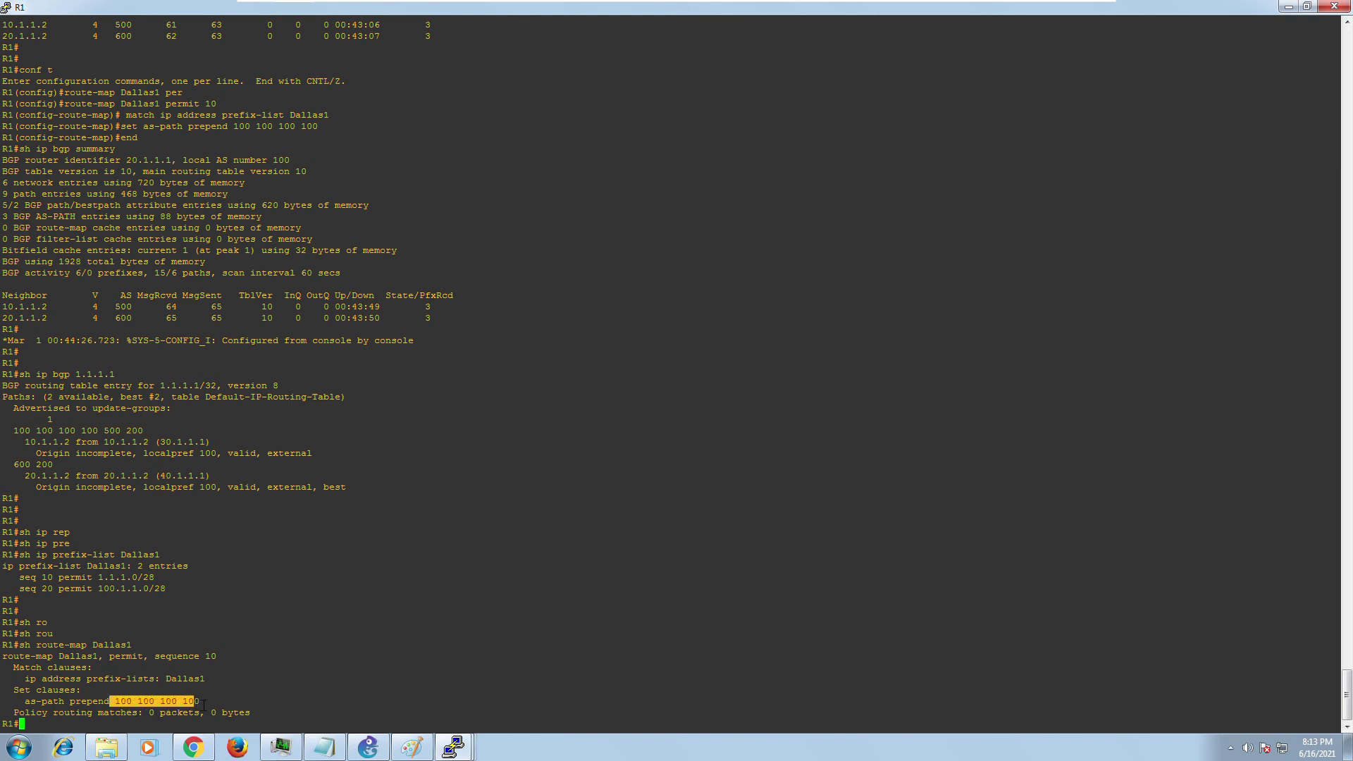
click(140, 700)
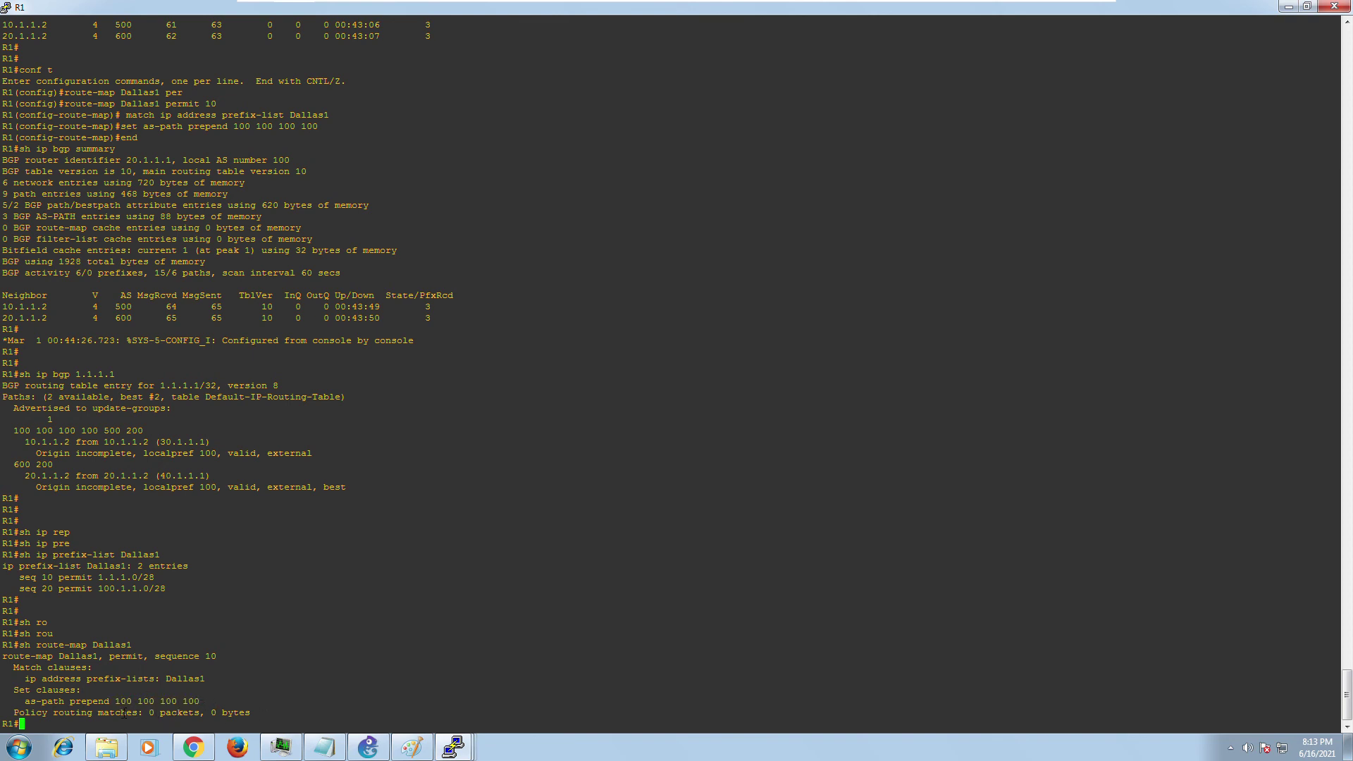
drag(115, 701, 200, 701)
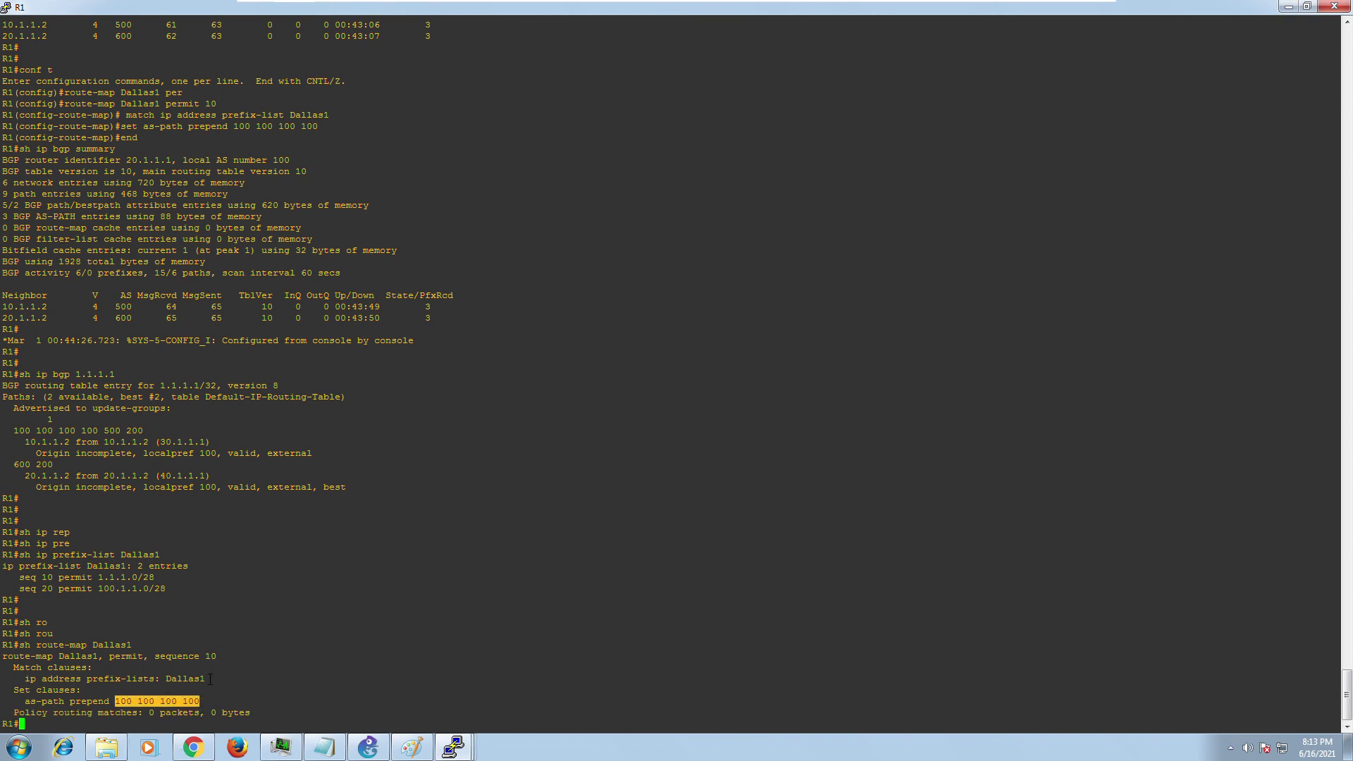
click(1288, 10)
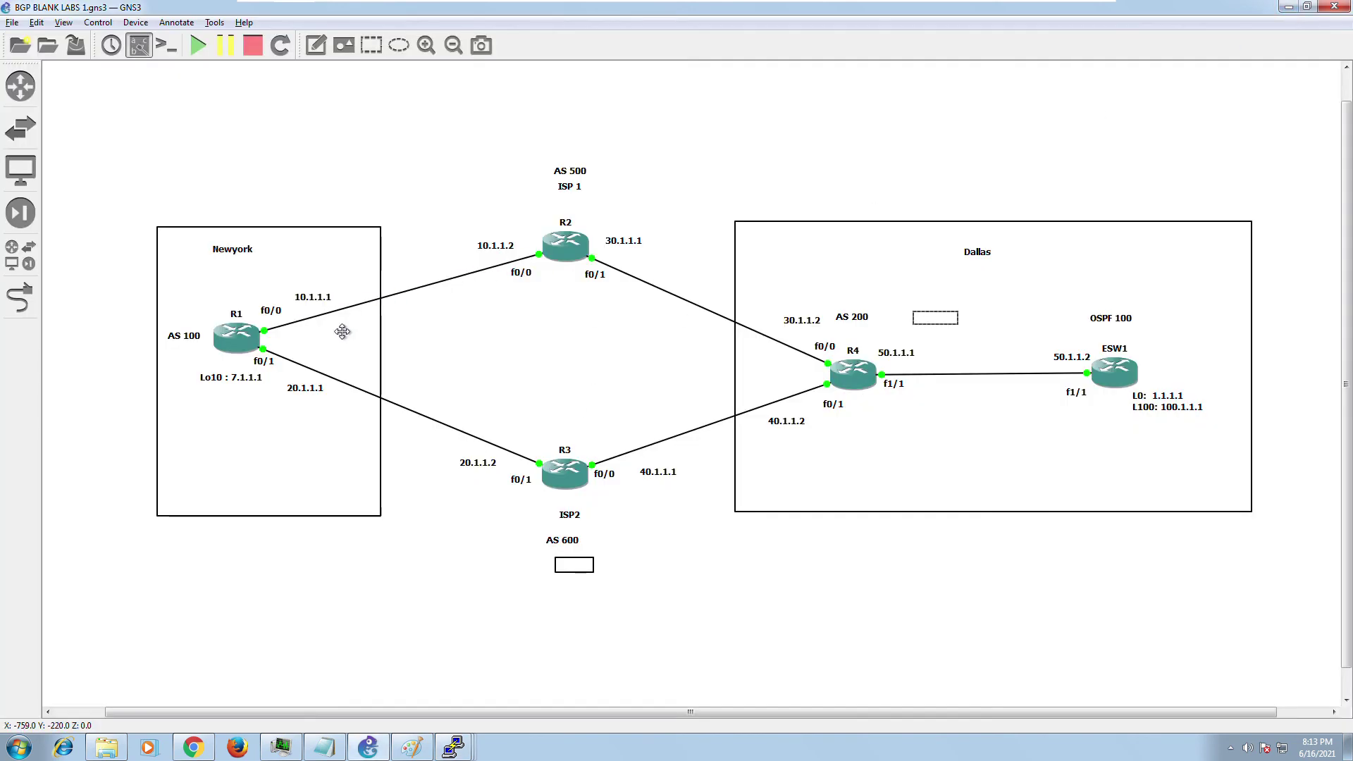
Restore R1's console from the PuTTY taskbar thumbnail at a fresh prompt.
key(alt+Tab)
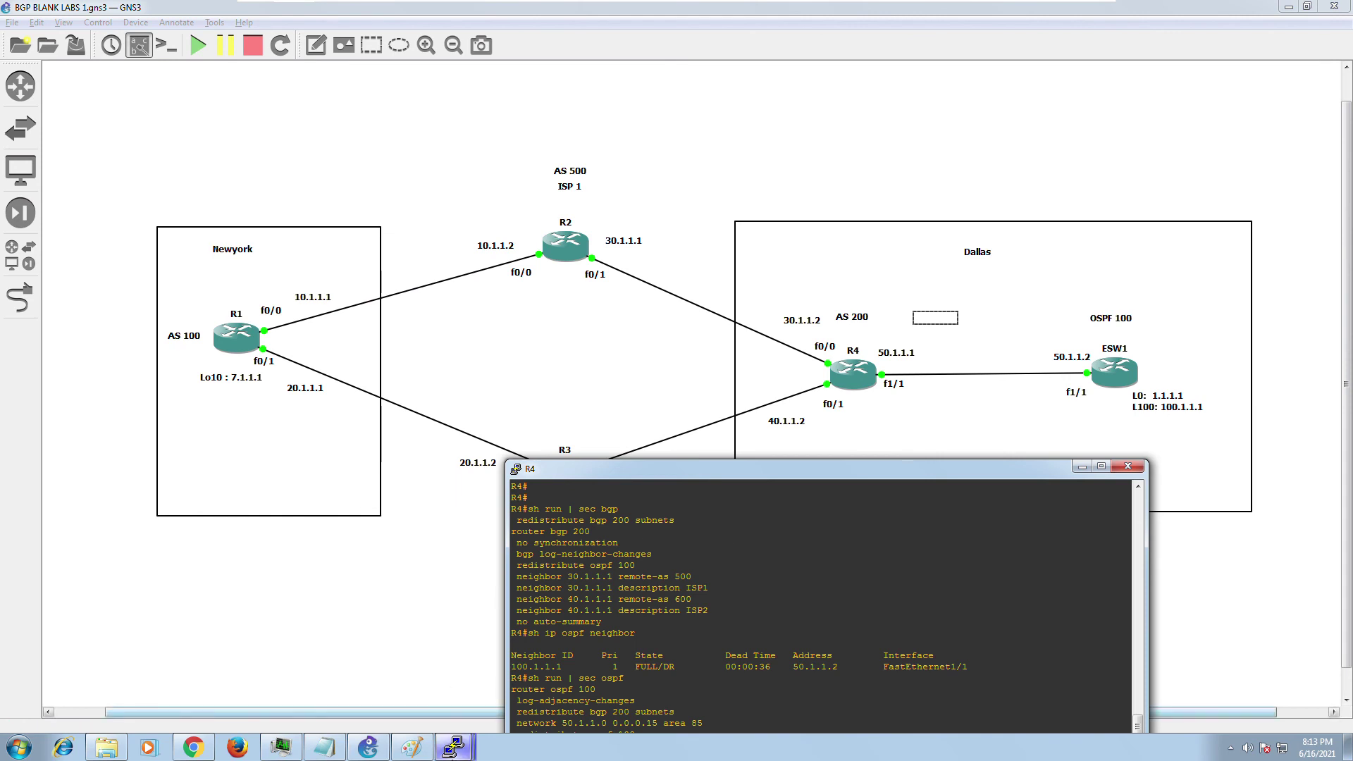
mouse_move(453, 745)
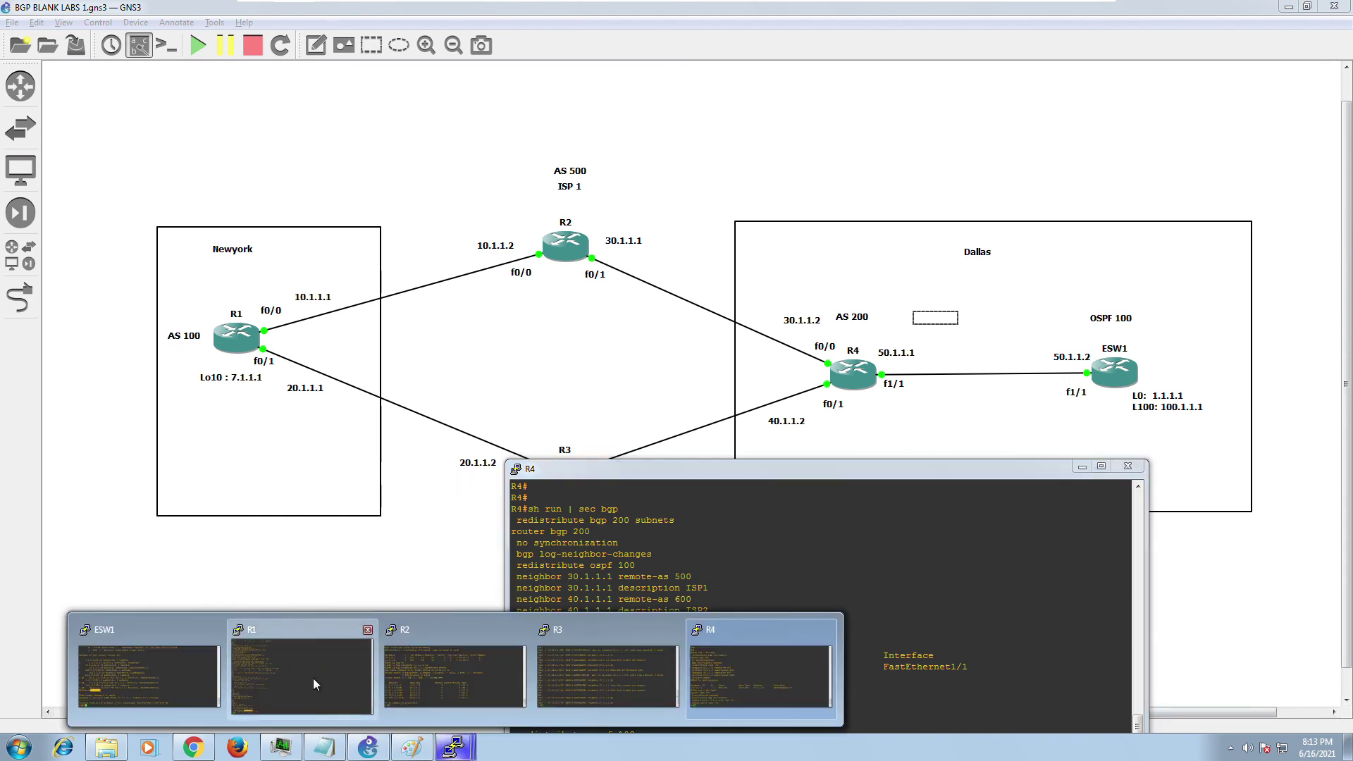
click(313, 678)
key(Return)
key(Return)
key(Return)
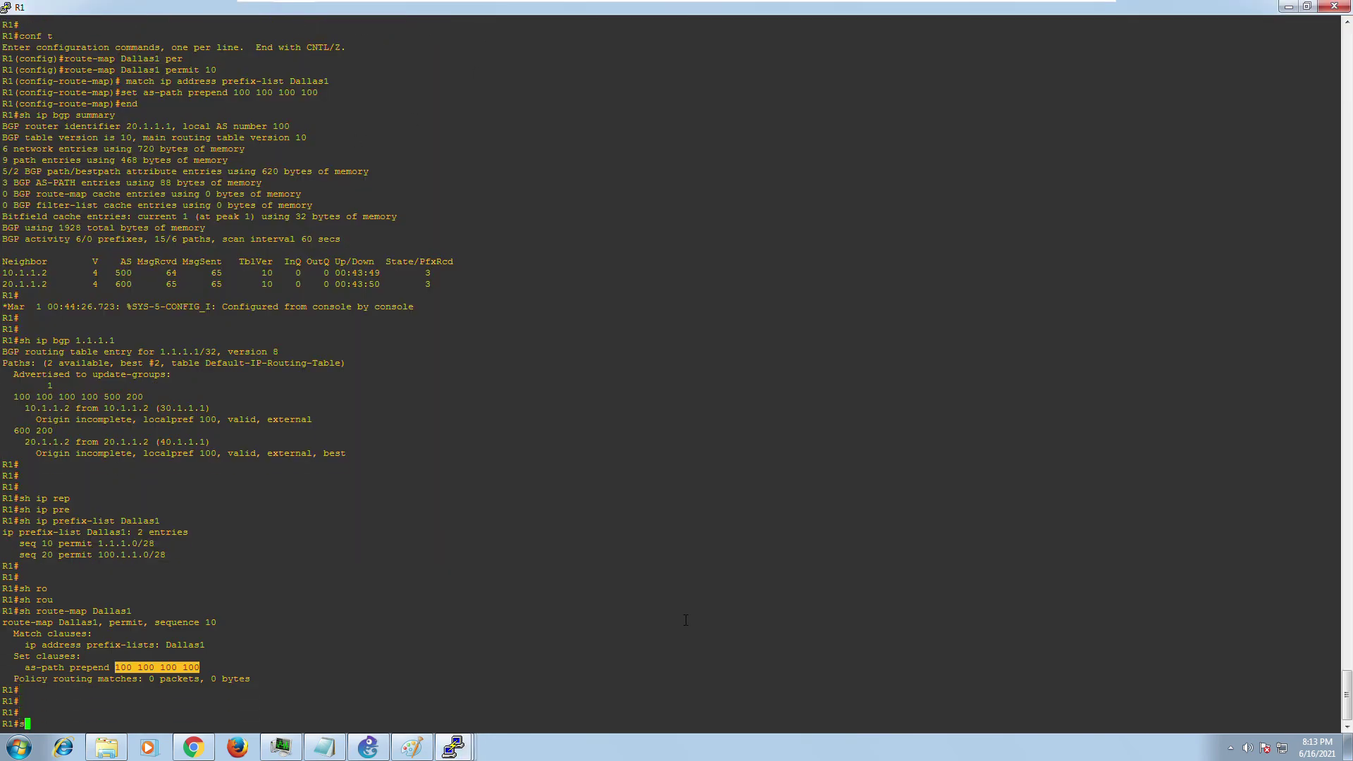
Show 'sh run | sec bgp', highlight neighbor 10.1.1.2's inbound route-map Dallas1, and restore the window.
text(sh e)
key(BackSpace)
text(run | sec bgp)
key(Return)
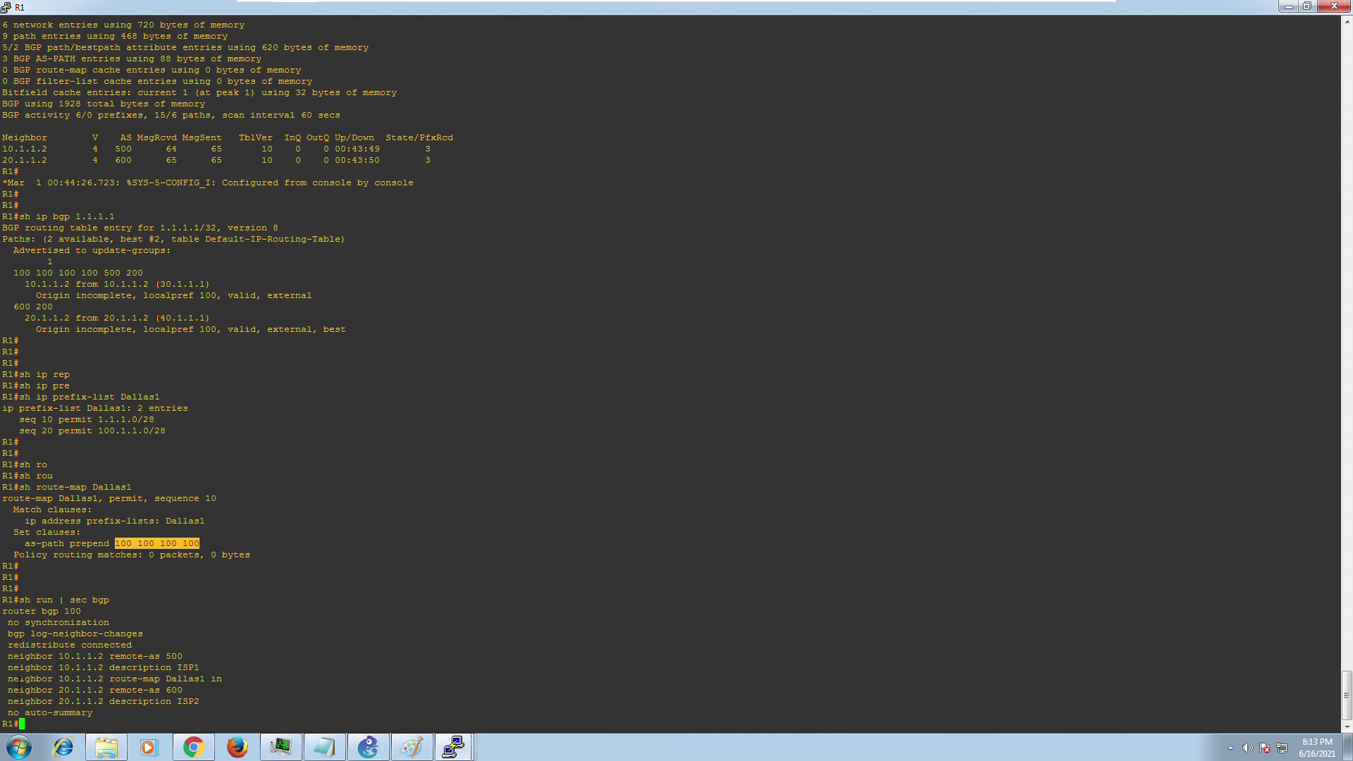
drag(8, 689, 263, 689)
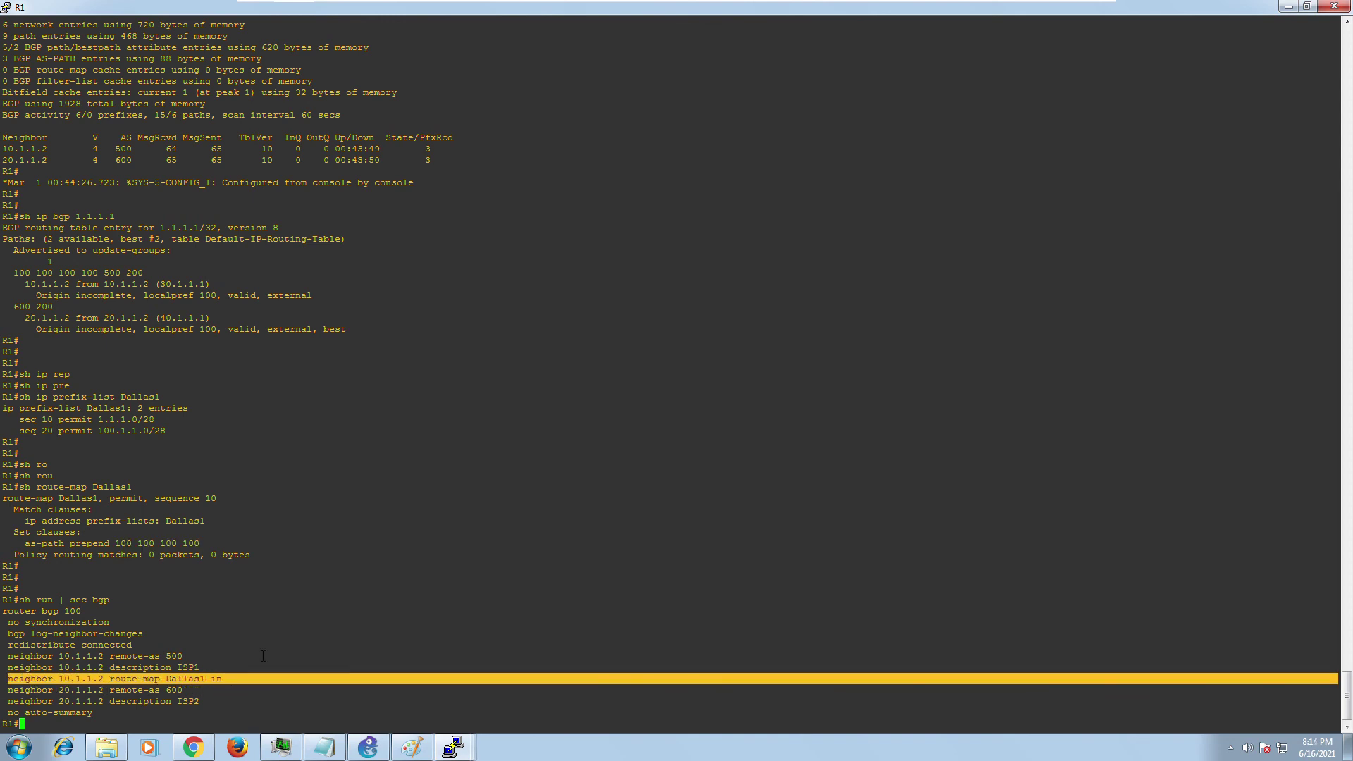
click(1307, 5)
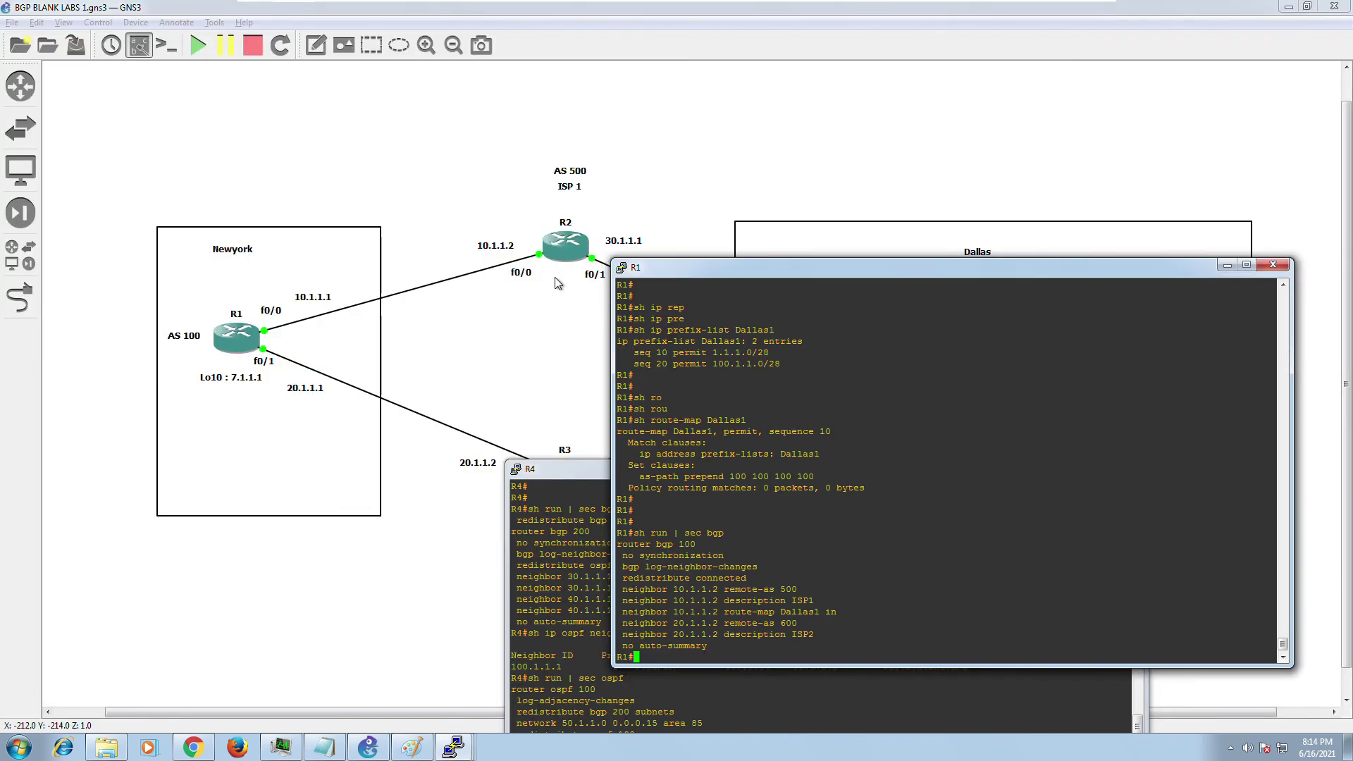